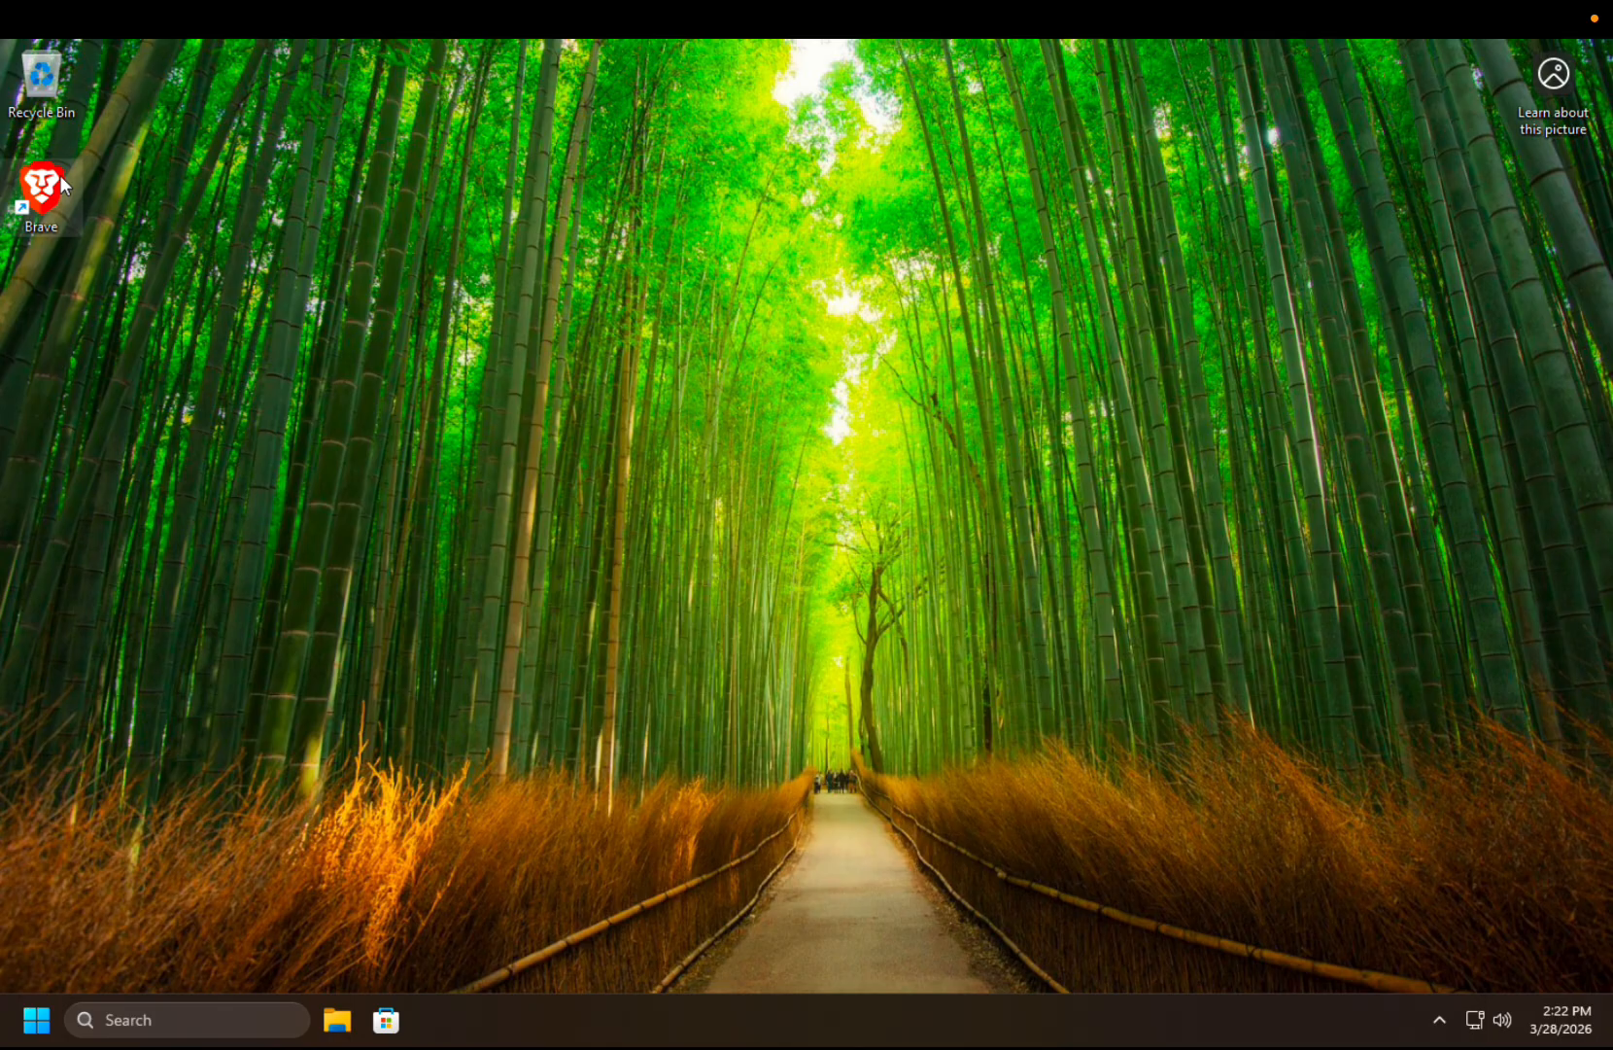
{"action": "left_click_drag", "start_coordinate": [1014, 338], "coordinate": [633, 562]}
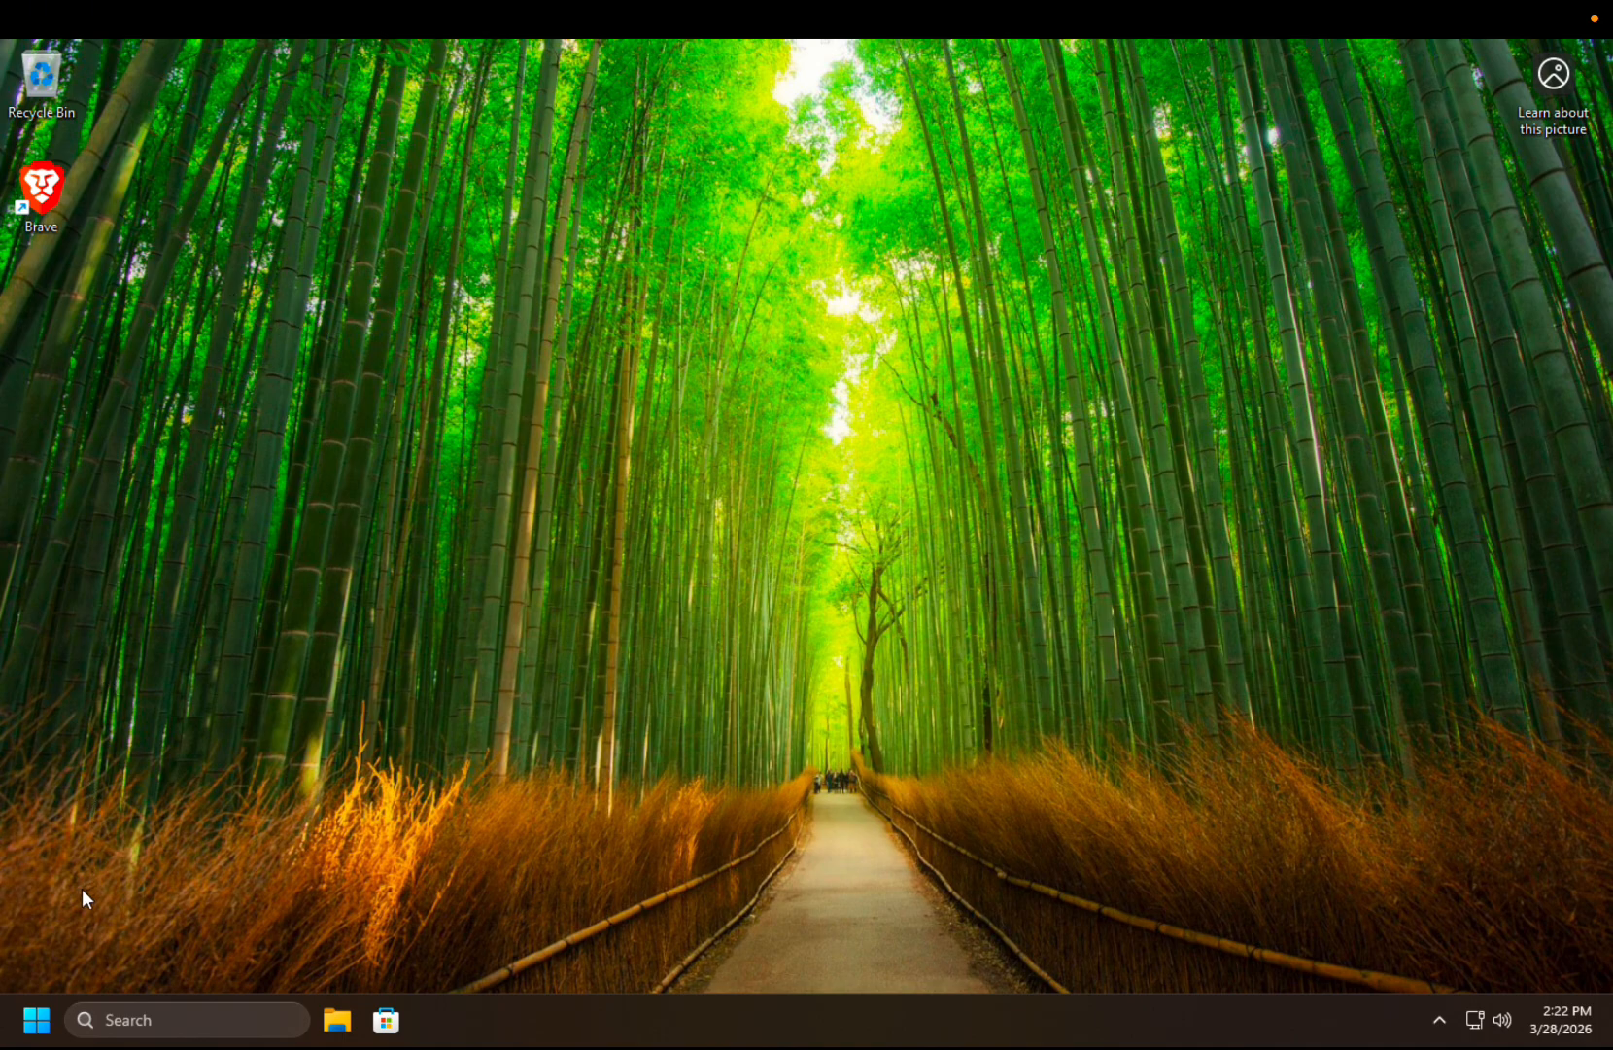
{"action": "left_click", "coordinate": [34, 1032]}
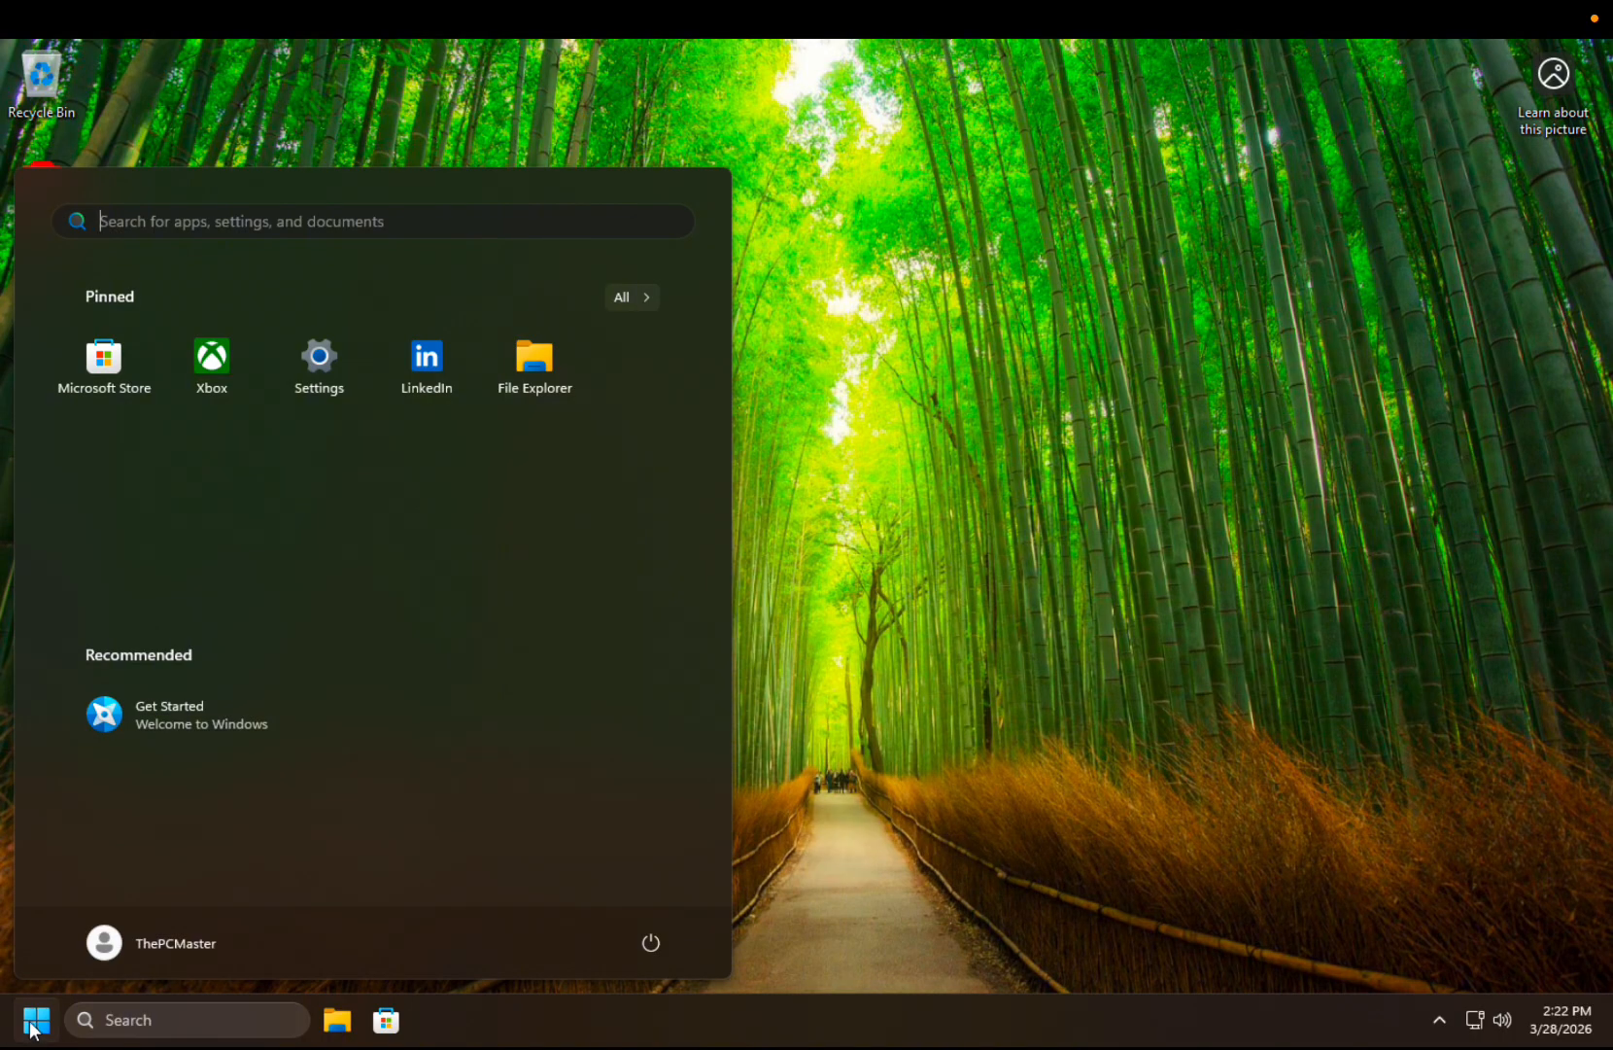
{"action": "left_click", "coordinate": [34, 1032]}
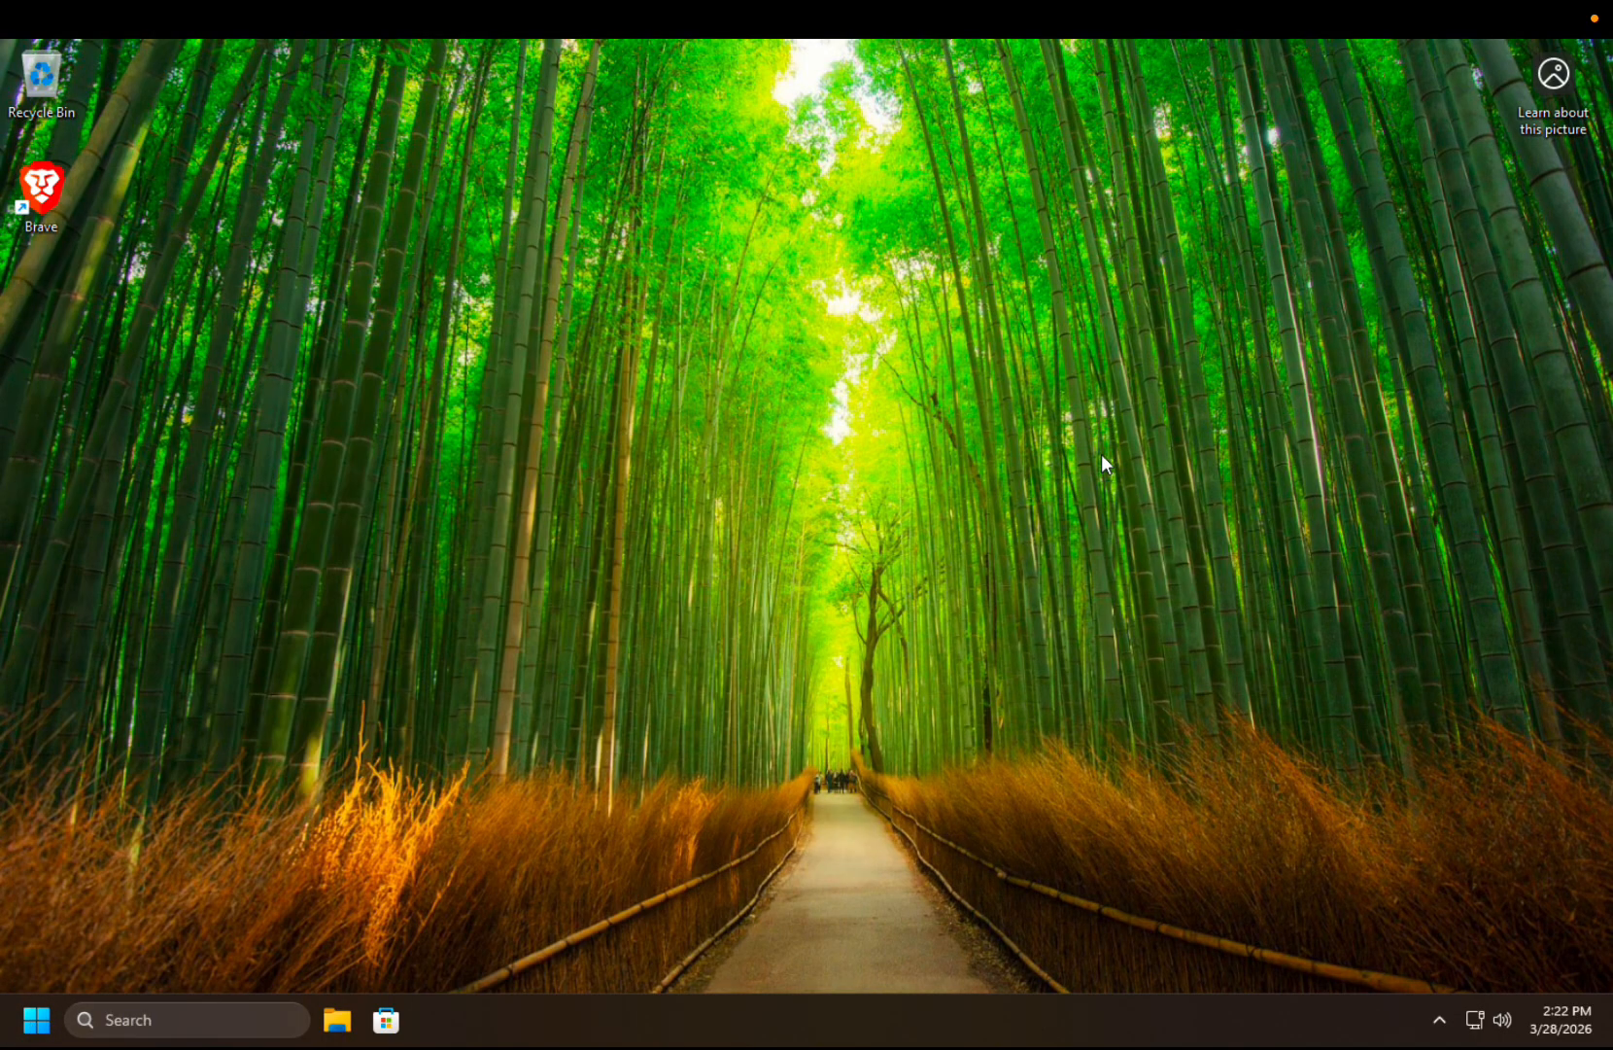
{"action": "left_click_drag", "start_coordinate": [1103, 425], "coordinate": [707, 636]}
Check the installed Windows version and build by running winver, and close the version information
{"action": "key", "text": "super+r"}
{"action": "type", "text": "winv"}
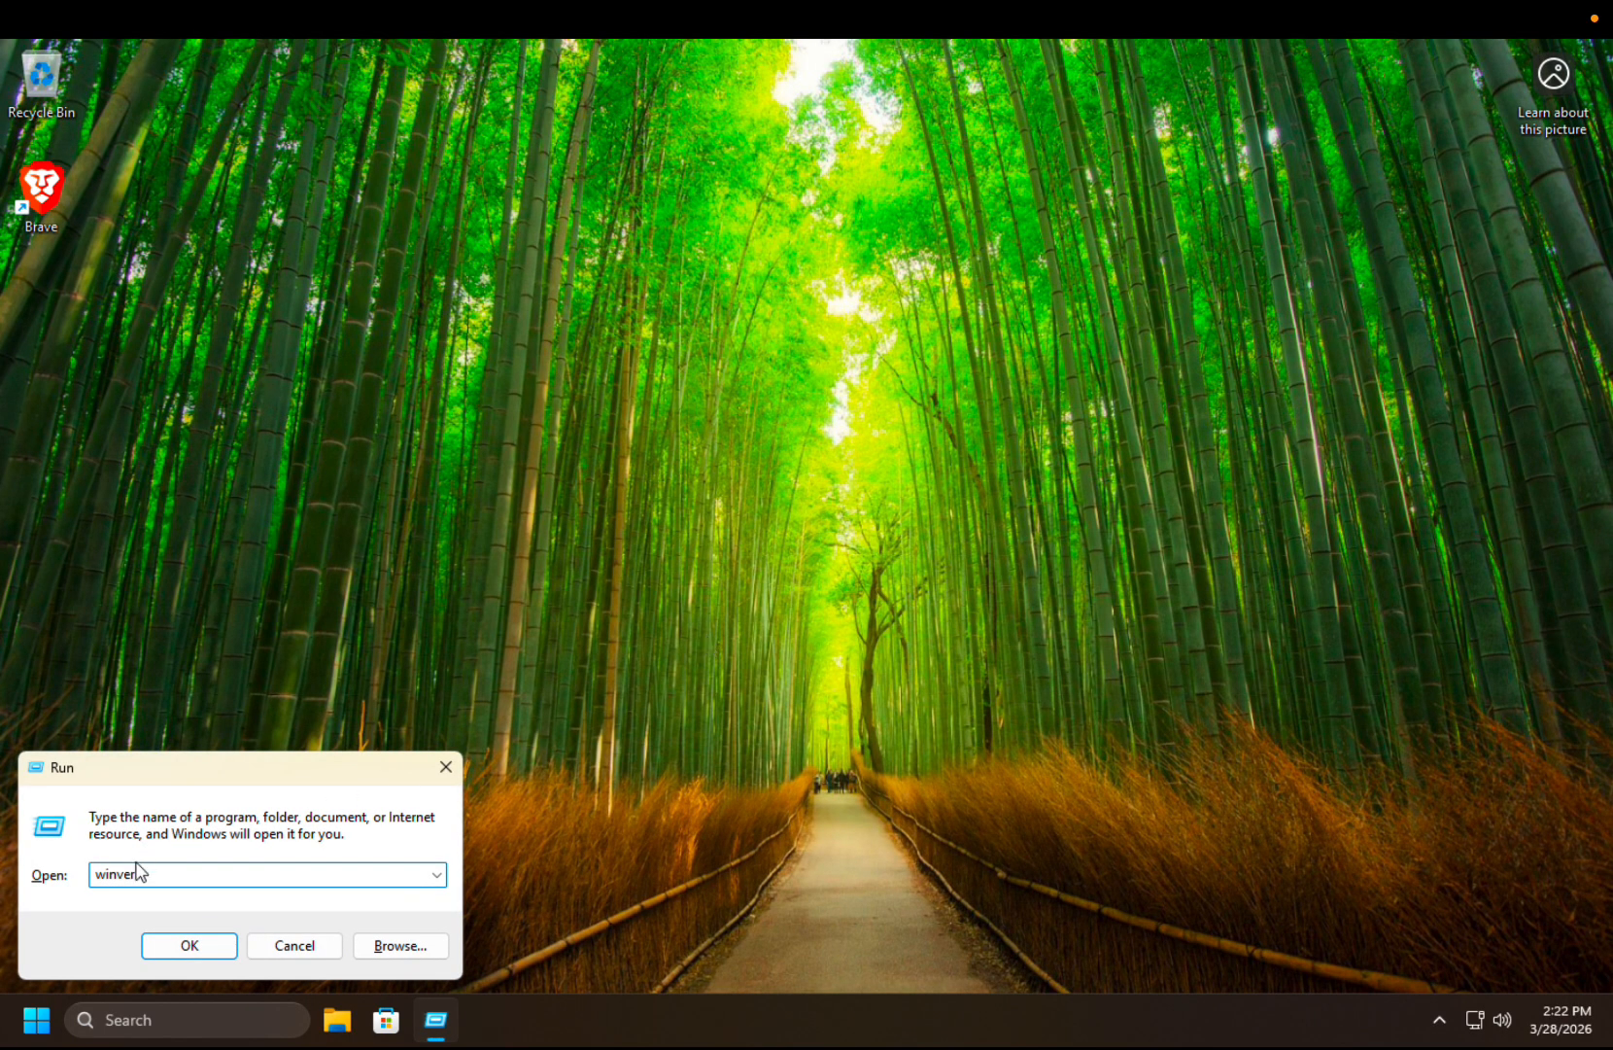
{"action": "left_click", "coordinate": [200, 947]}
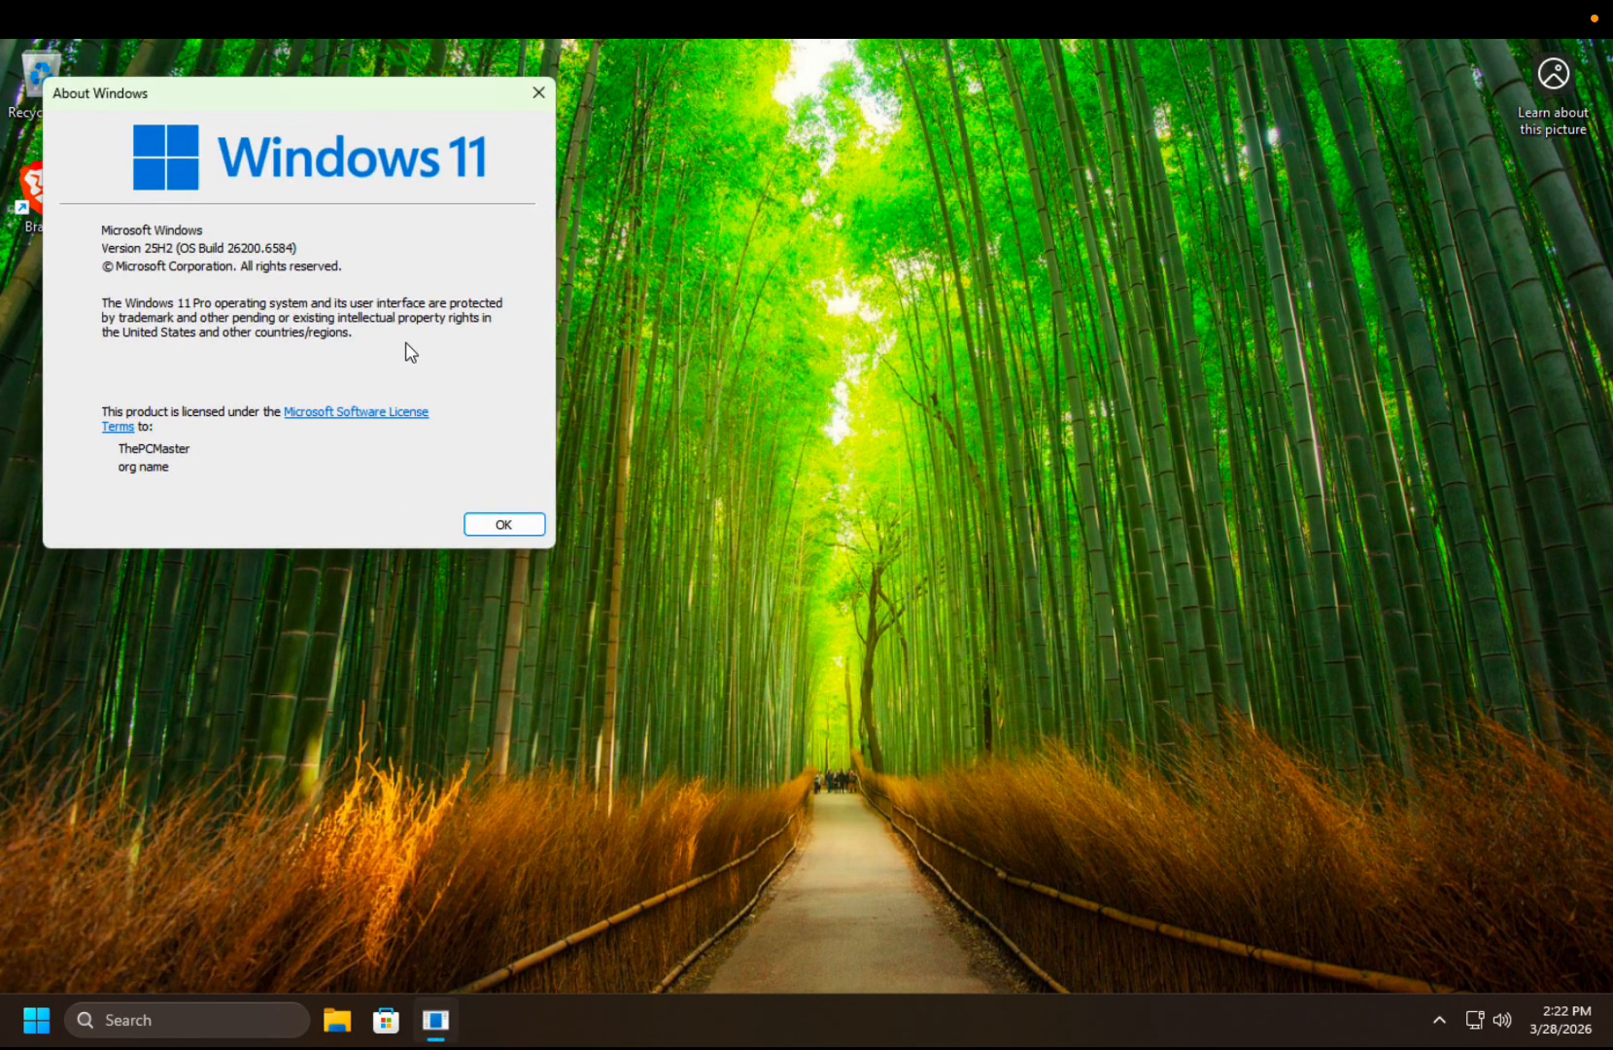
{"action": "left_click_drag", "start_coordinate": [220, 248], "coordinate": [257, 249]}
{"action": "left_click", "coordinate": [484, 527]}
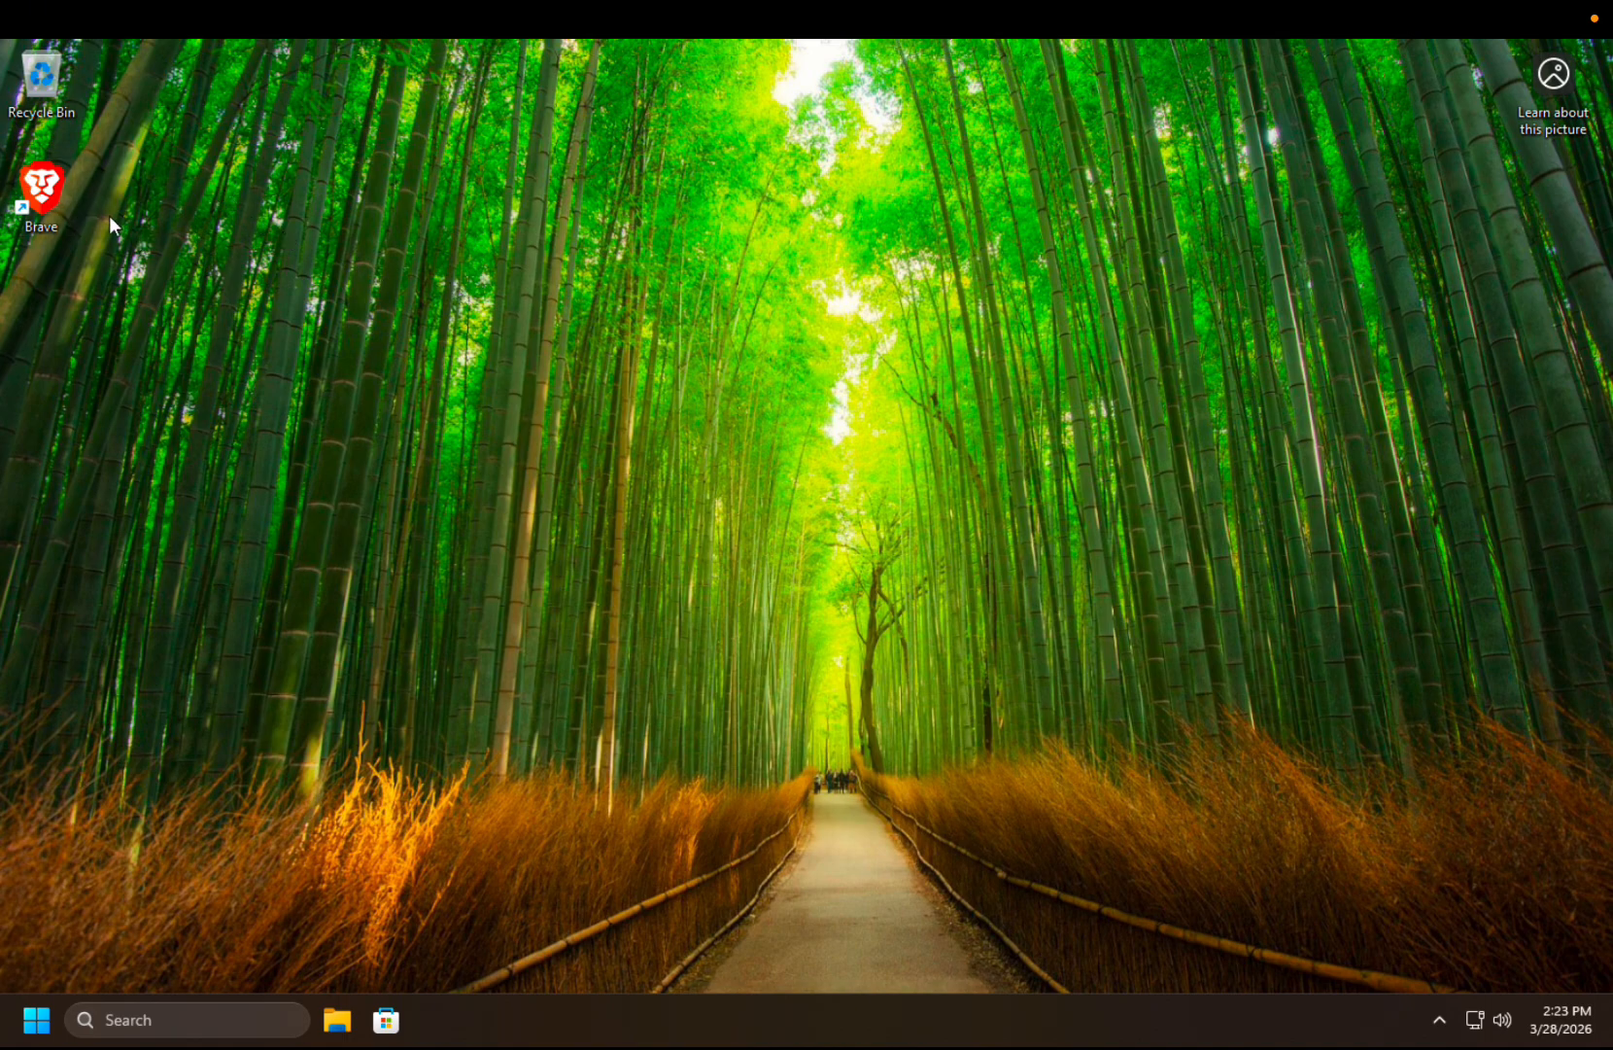
Open the Brave browser and replace the restored page with a new blank tab
{"action": "double_click", "coordinate": [41, 190]}
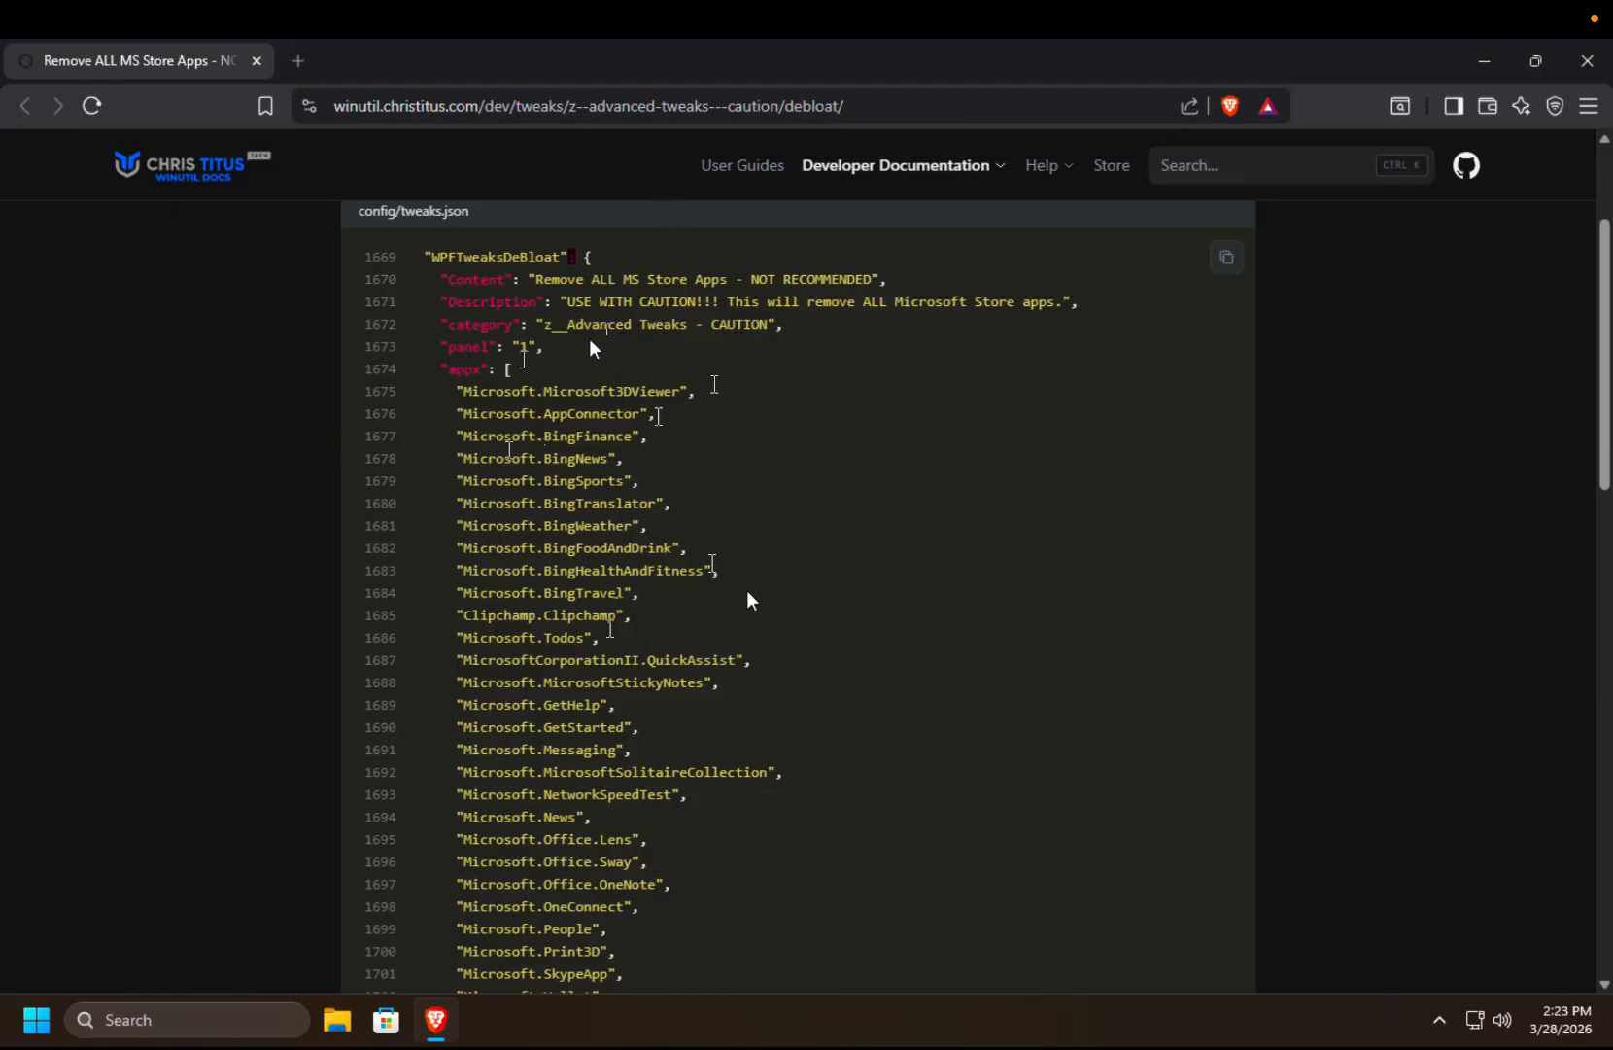
{"action": "left_click", "coordinate": [303, 64]}
{"action": "left_click", "coordinate": [255, 60]}
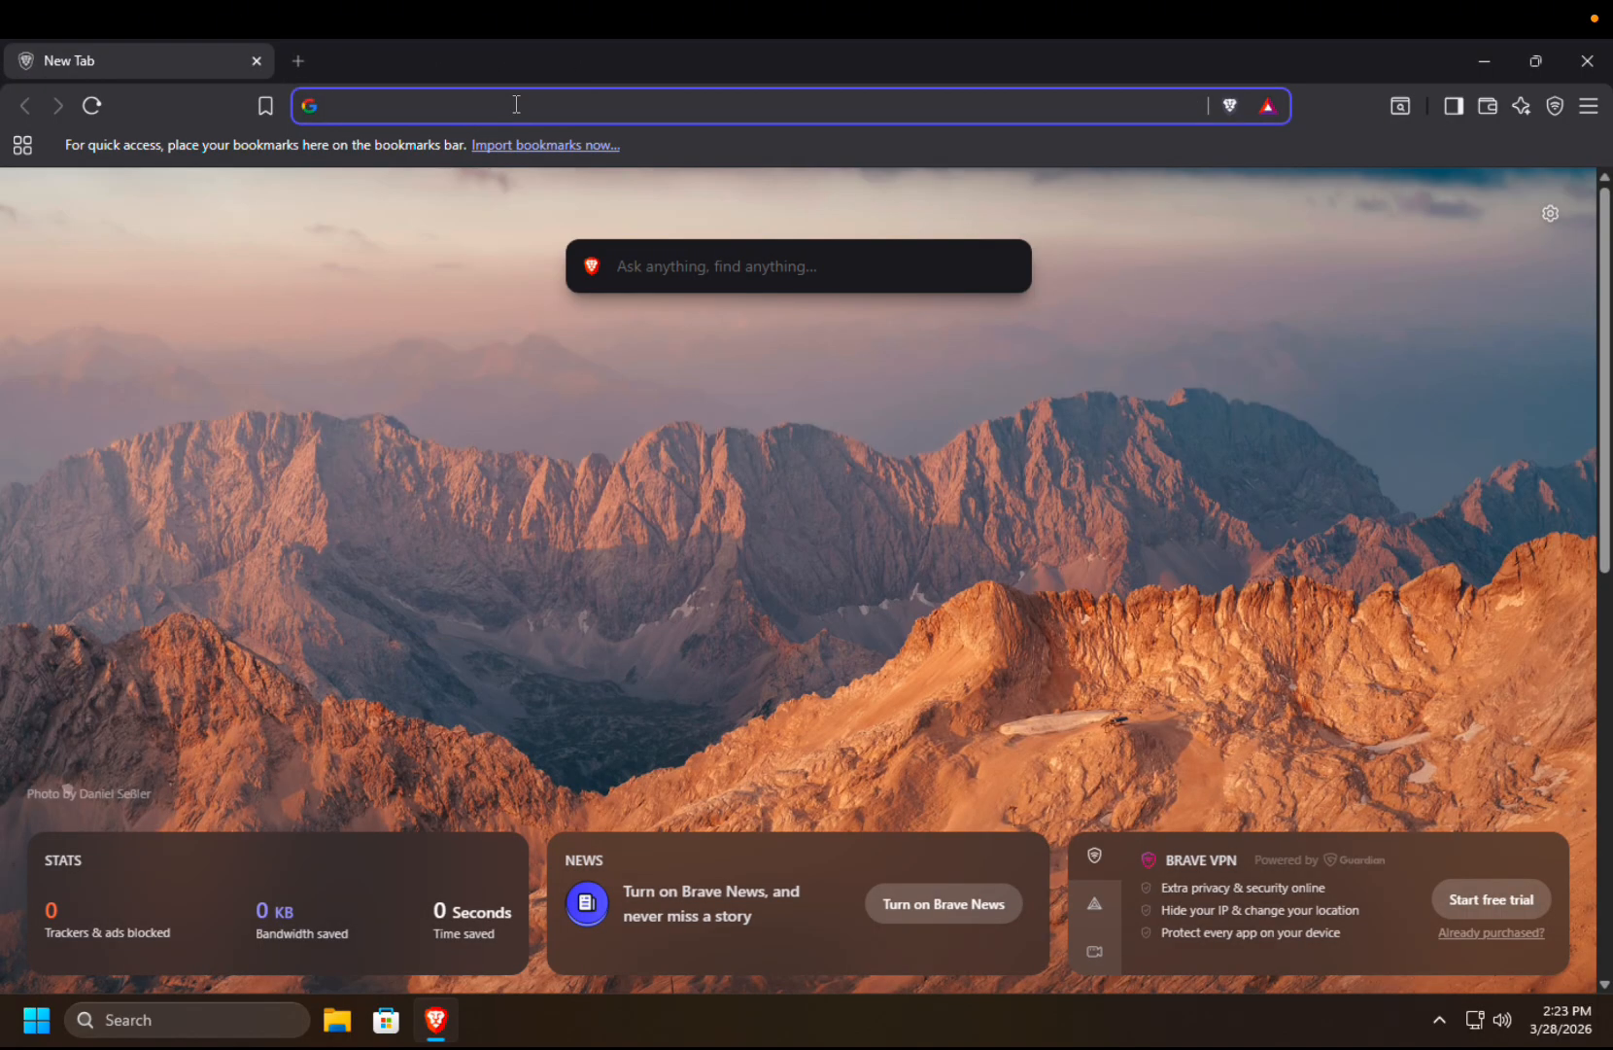
Search the web for "windows adk" and open the second Microsoft Learn result, on downloading and installing the Windows ADK
{"action": "left_click", "coordinate": [516, 104]}
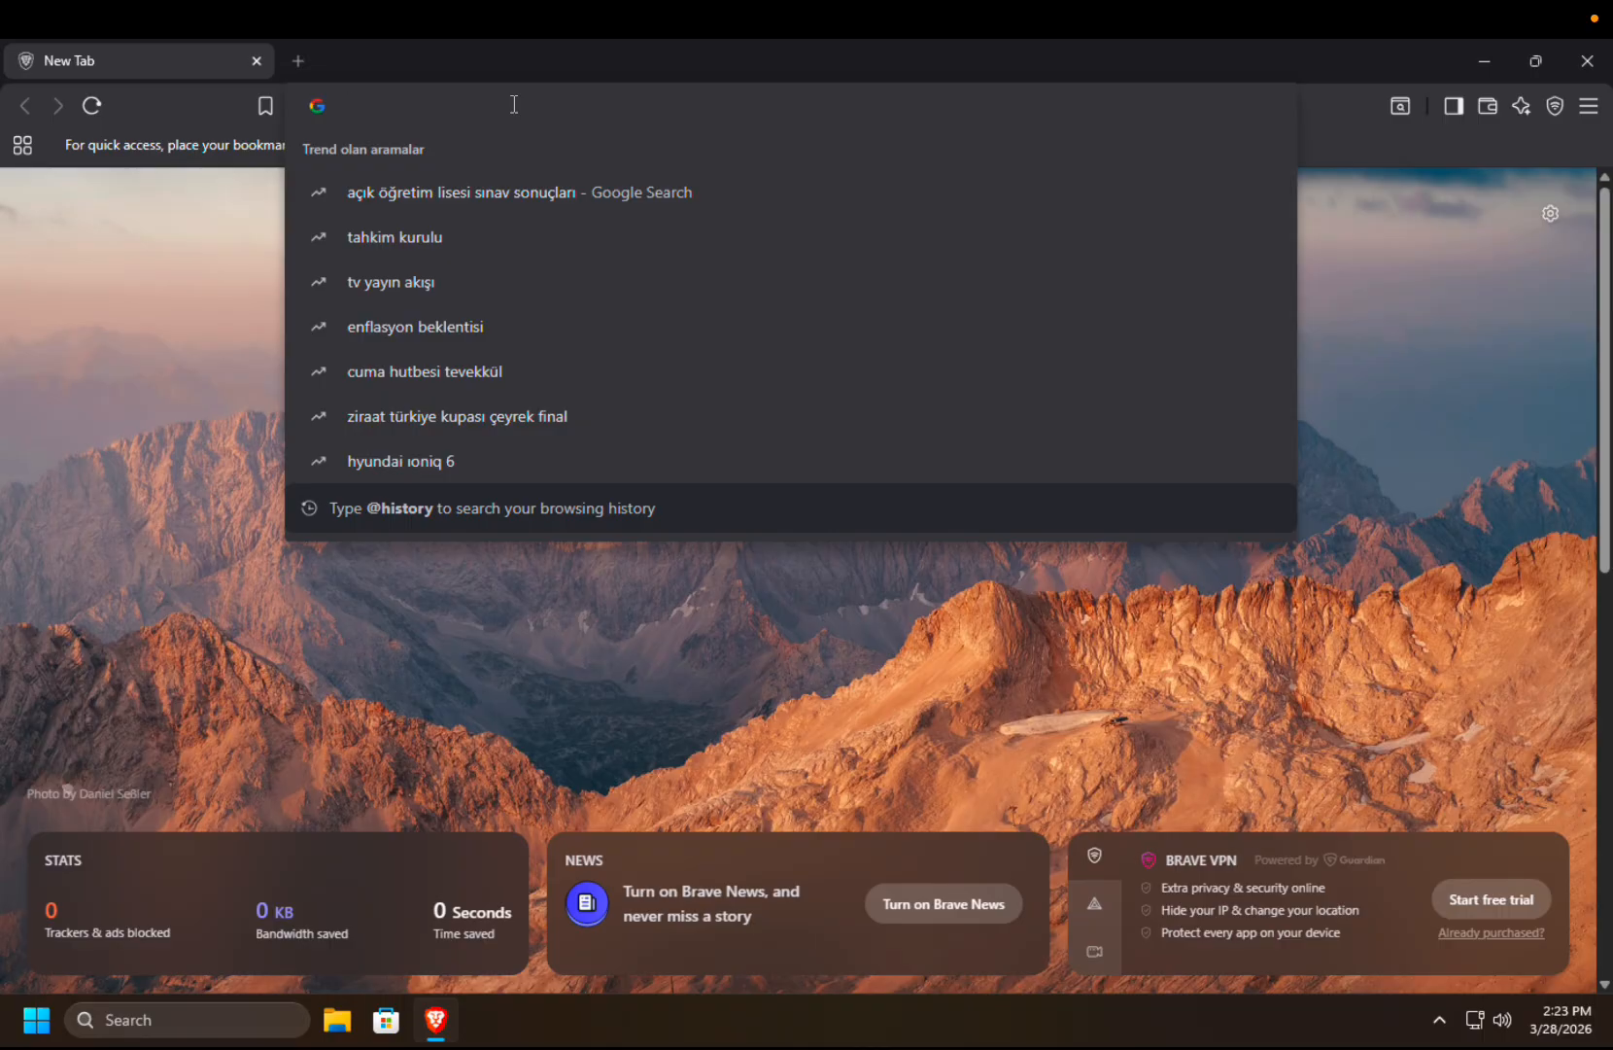
{"action": "type", "text": "windows adk"}
{"action": "key", "text": "Return"}
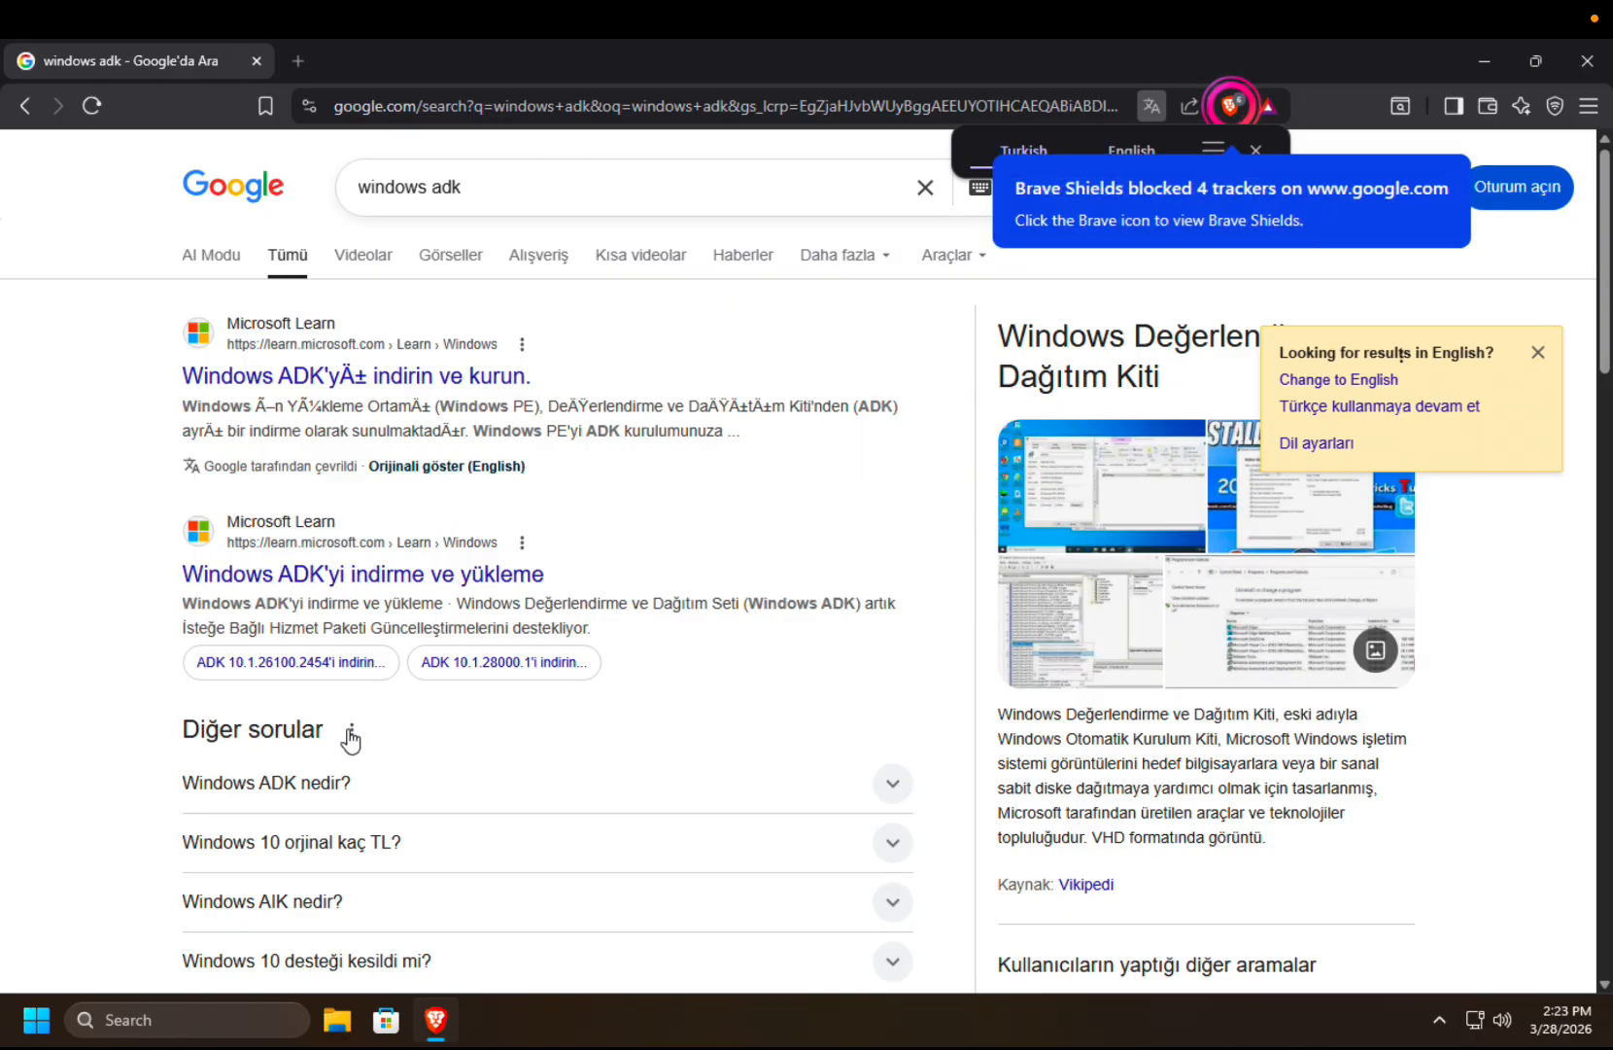
{"action": "scroll", "coordinate": [351, 739], "scroll_direction": "down", "scroll_amount": 15}
{"action": "scroll", "coordinate": [351, 738], "scroll_direction": "up", "scroll_amount": 15}
{"action": "left_click", "coordinate": [282, 571]}
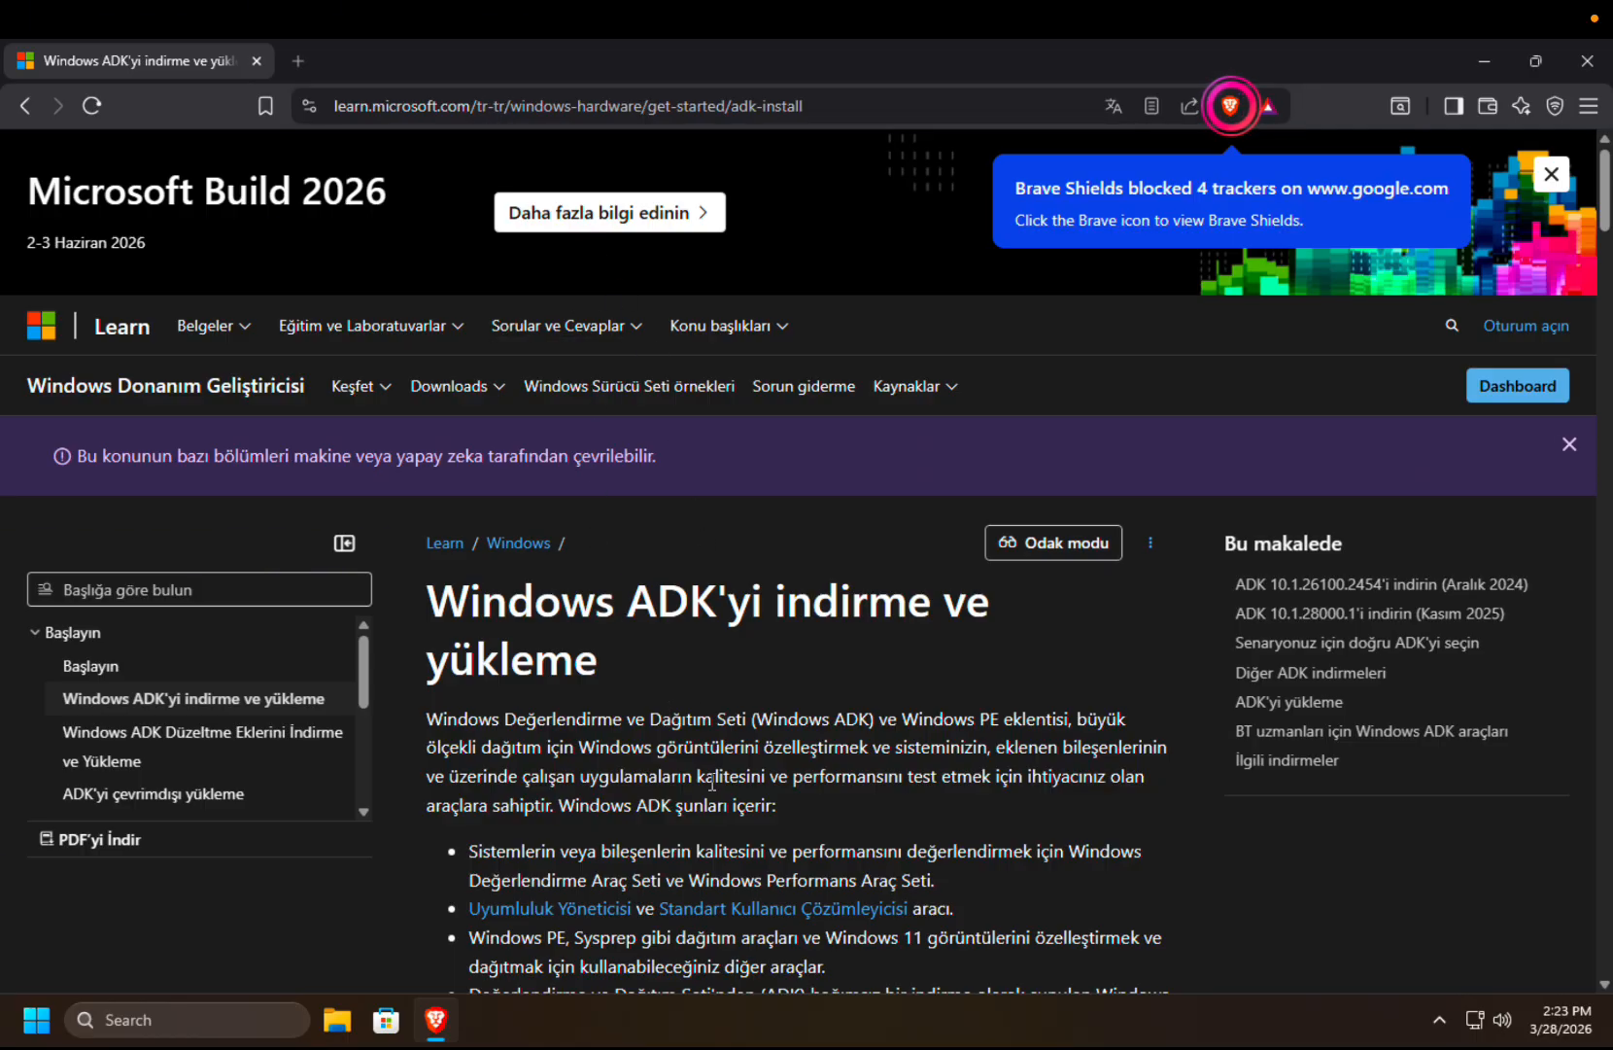
Load the English version of the ADK install page by changing the locale in its address to en-us
{"action": "left_click", "coordinate": [492, 97]}
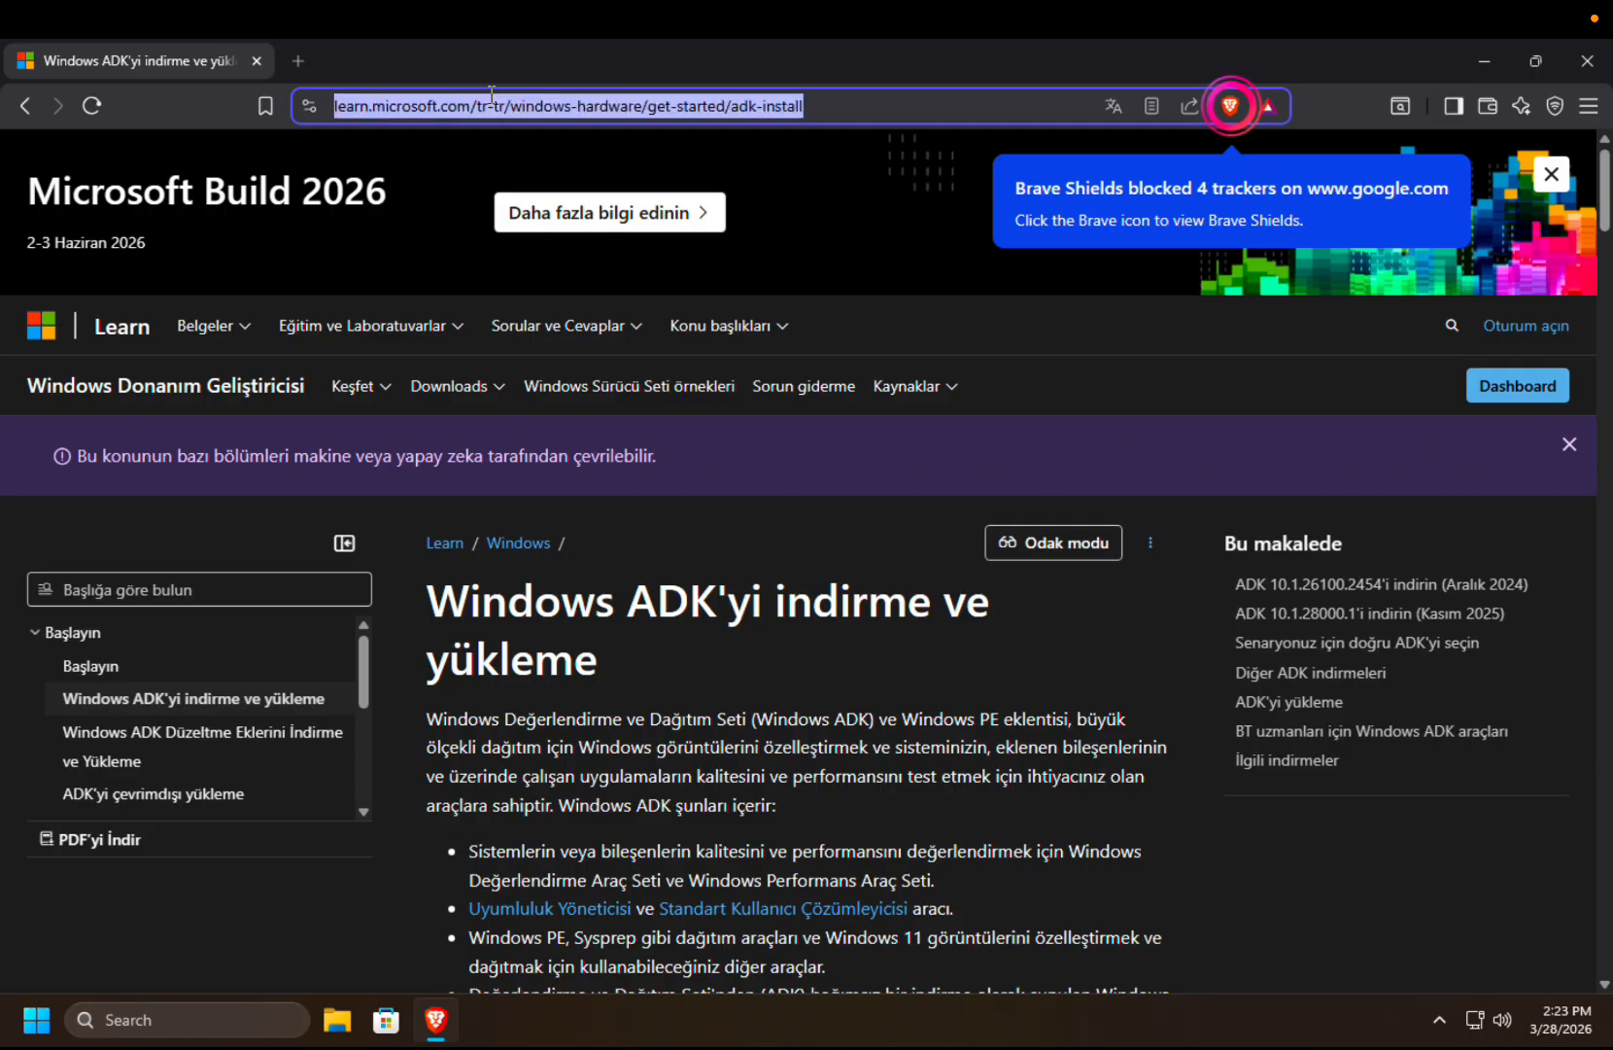
{"action": "left_click", "coordinate": [492, 98]}
{"action": "key", "text": "BackSpace"}
{"action": "key", "text": "BackSpace"}
{"action": "type", "text": "e"}
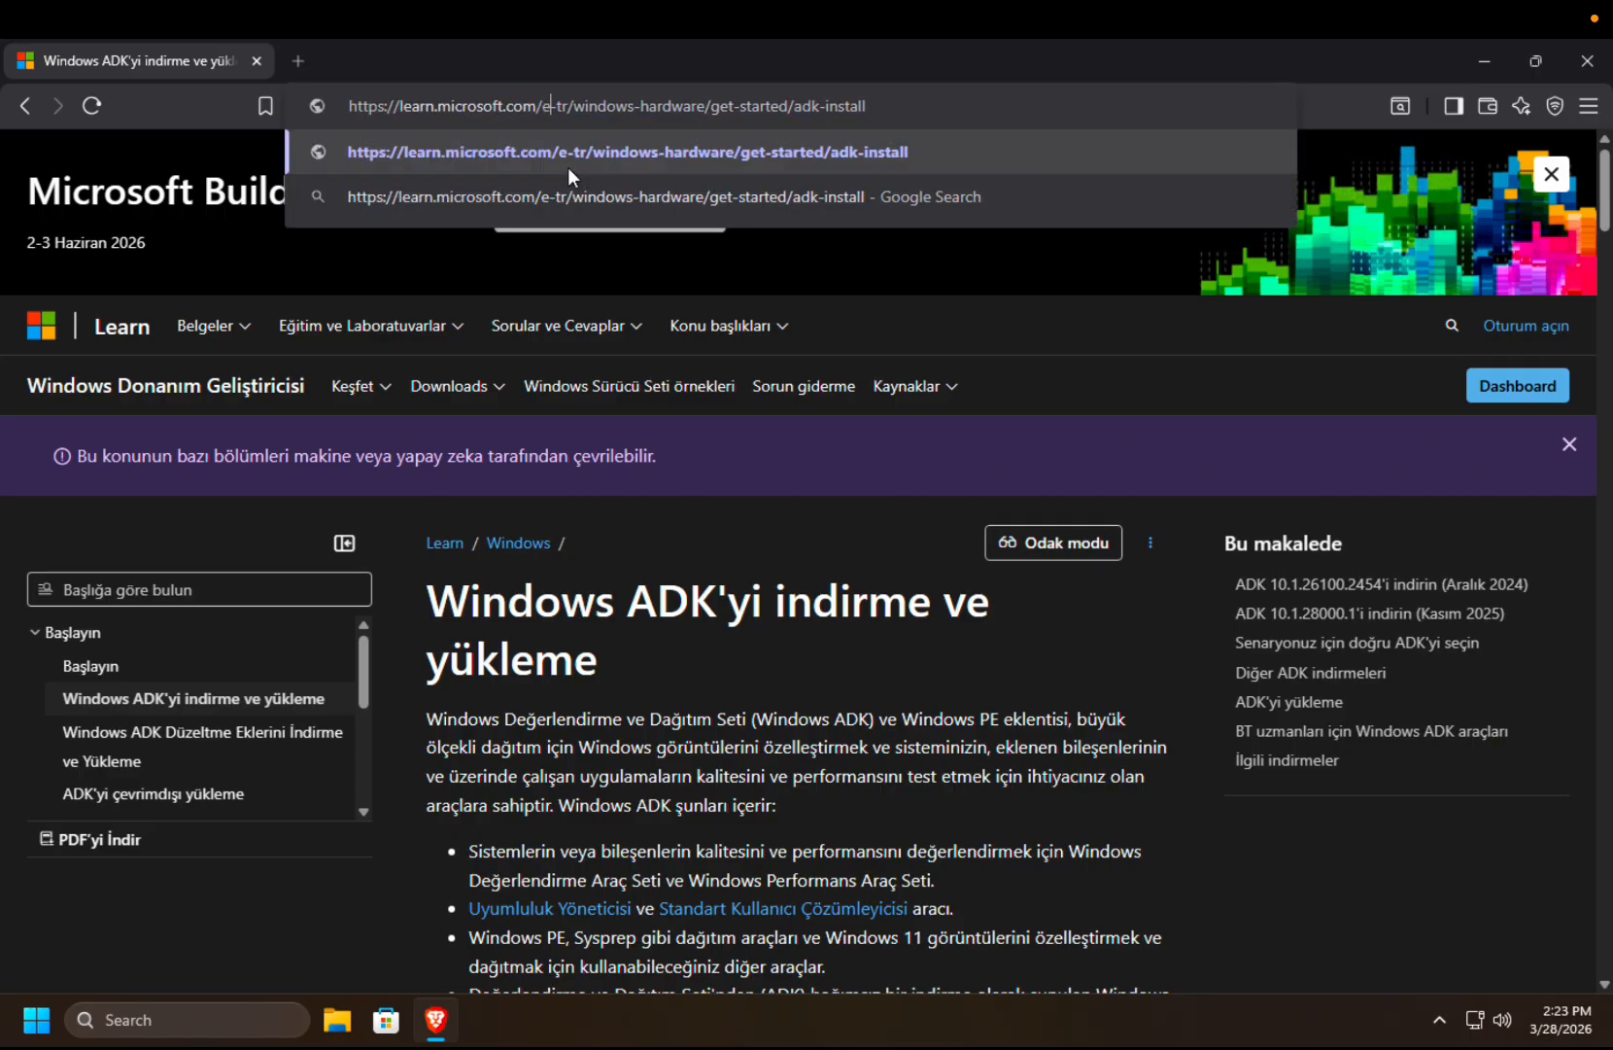
{"action": "key", "text": "BackSpace"}
{"action": "key", "text": "Right"}
{"action": "key", "text": "Right"}
{"action": "key", "text": "Right"}
{"action": "key", "text": "BackSpace"}
{"action": "key", "text": "BackSpace"}
{"action": "key", "text": "BackSpace"}
{"action": "key", "text": "BackSpace"}
{"action": "key", "text": "Return"}
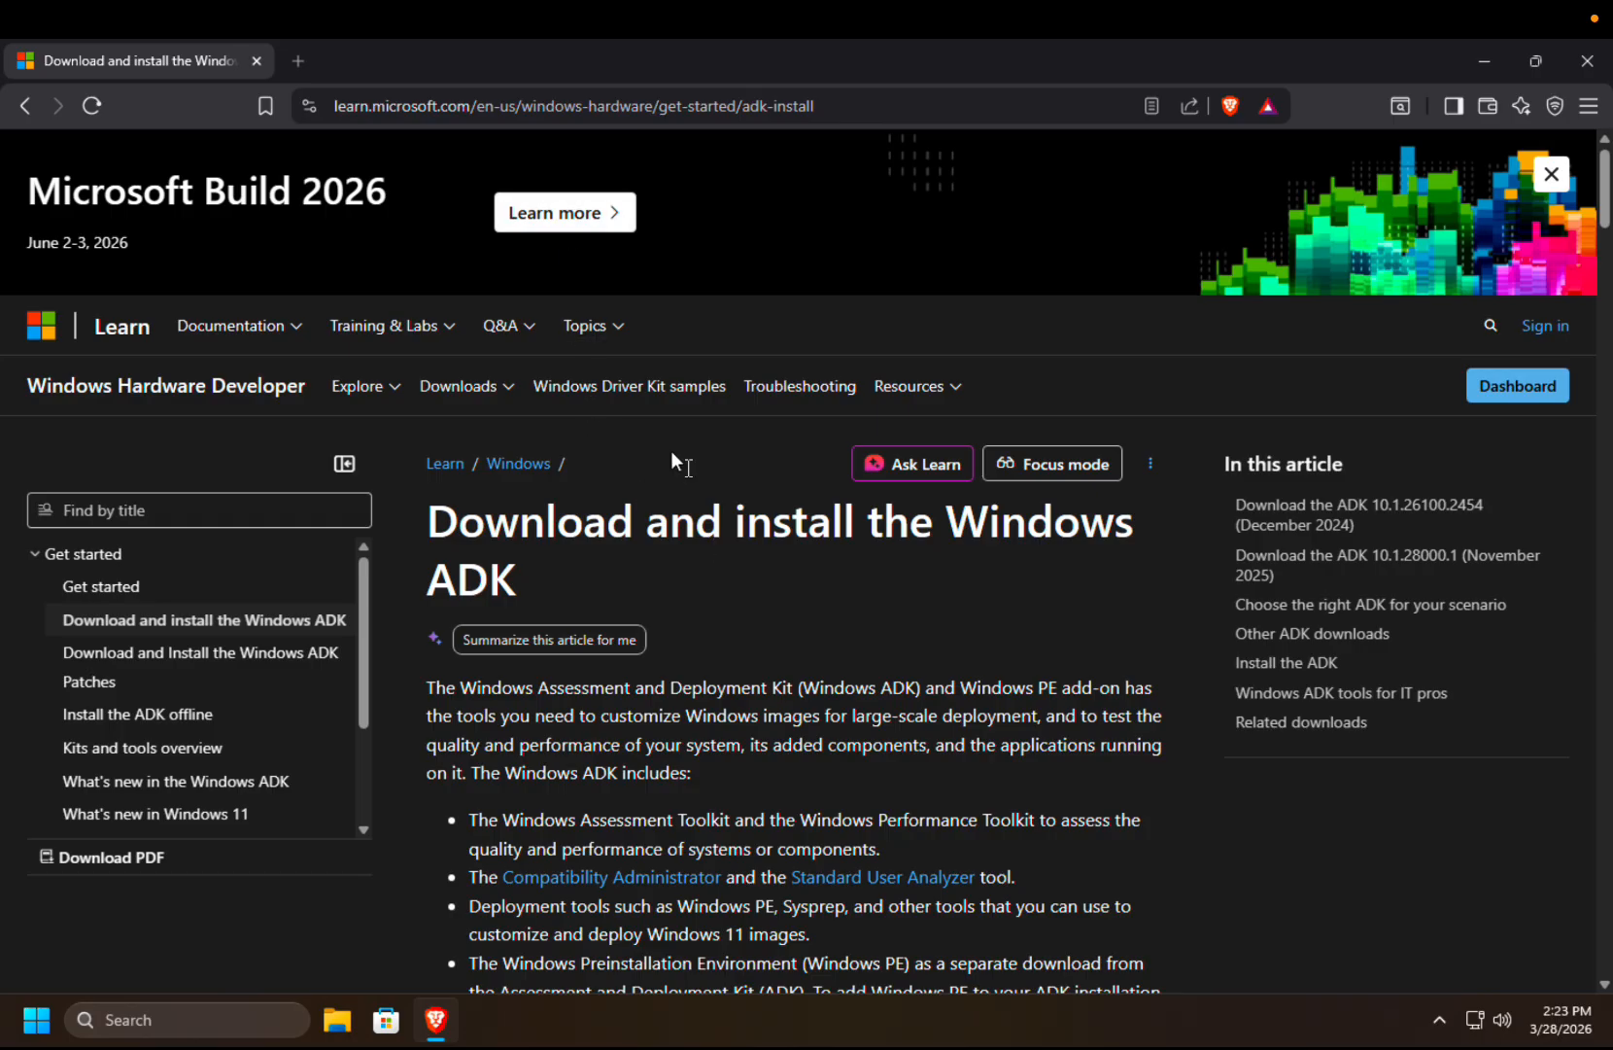
Compare the ADK 10.1.26100.2454 and 10.1.28000.1 sections to see which Windows releases each one supports
{"action": "scroll", "coordinate": [689, 586], "scroll_direction": "down", "scroll_amount": 5}
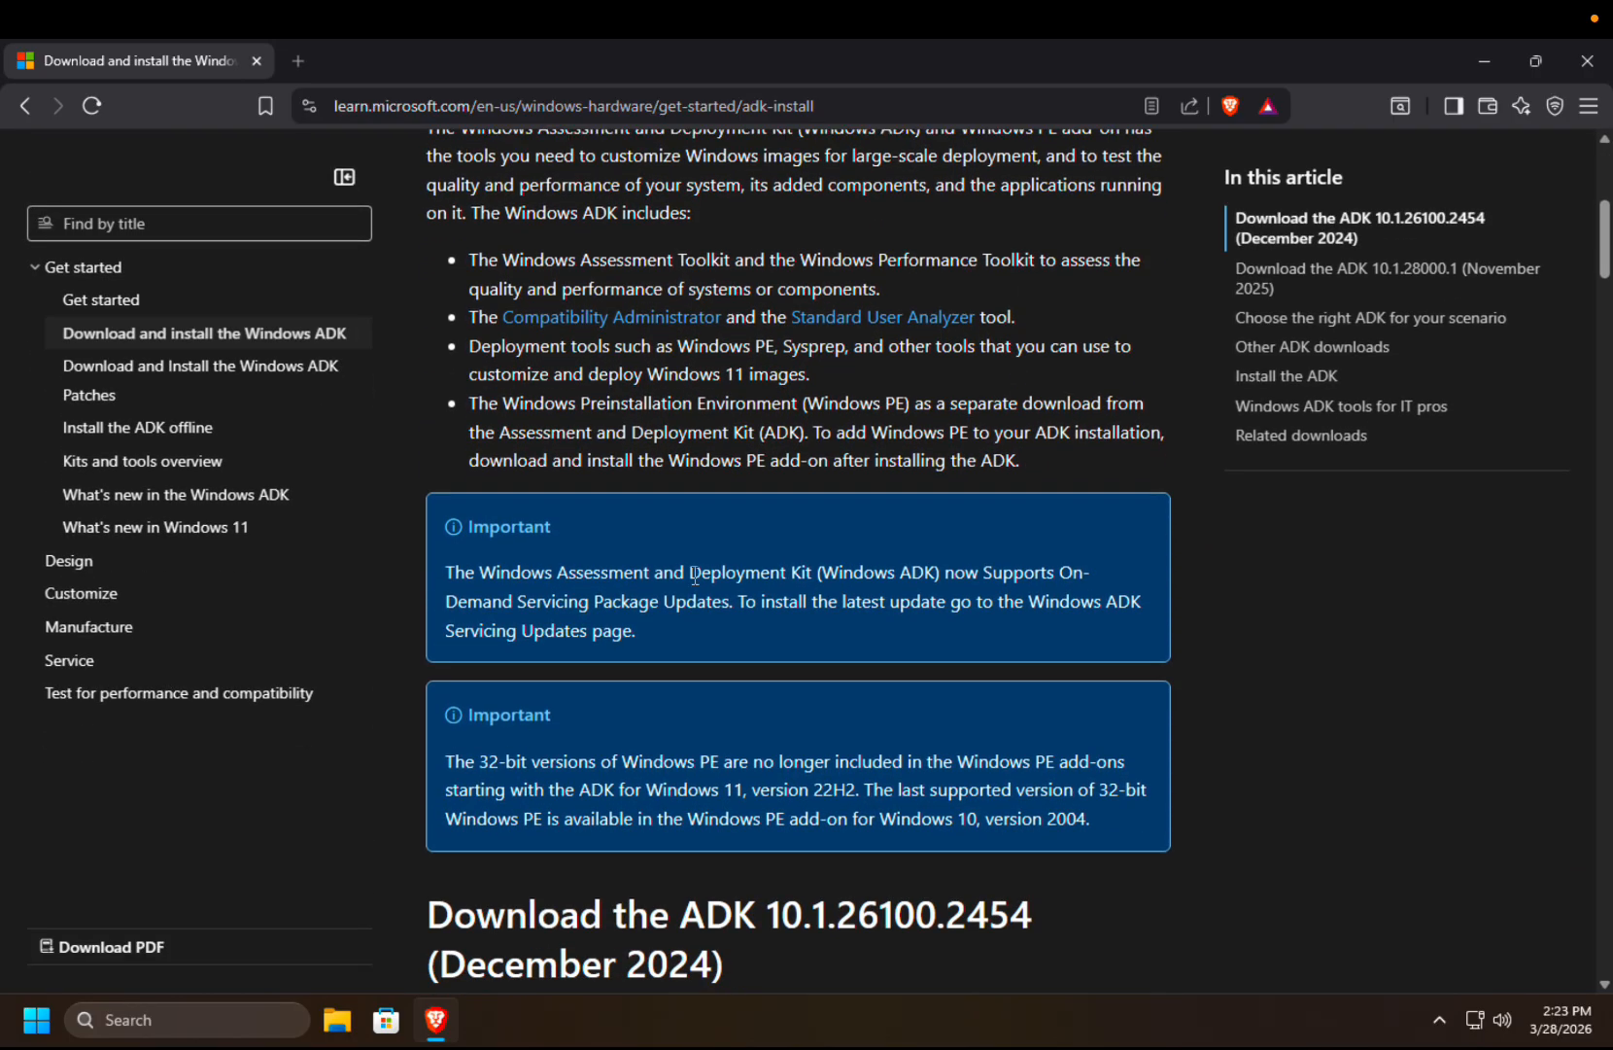
{"action": "scroll", "coordinate": [696, 568], "scroll_direction": "down", "scroll_amount": 5}
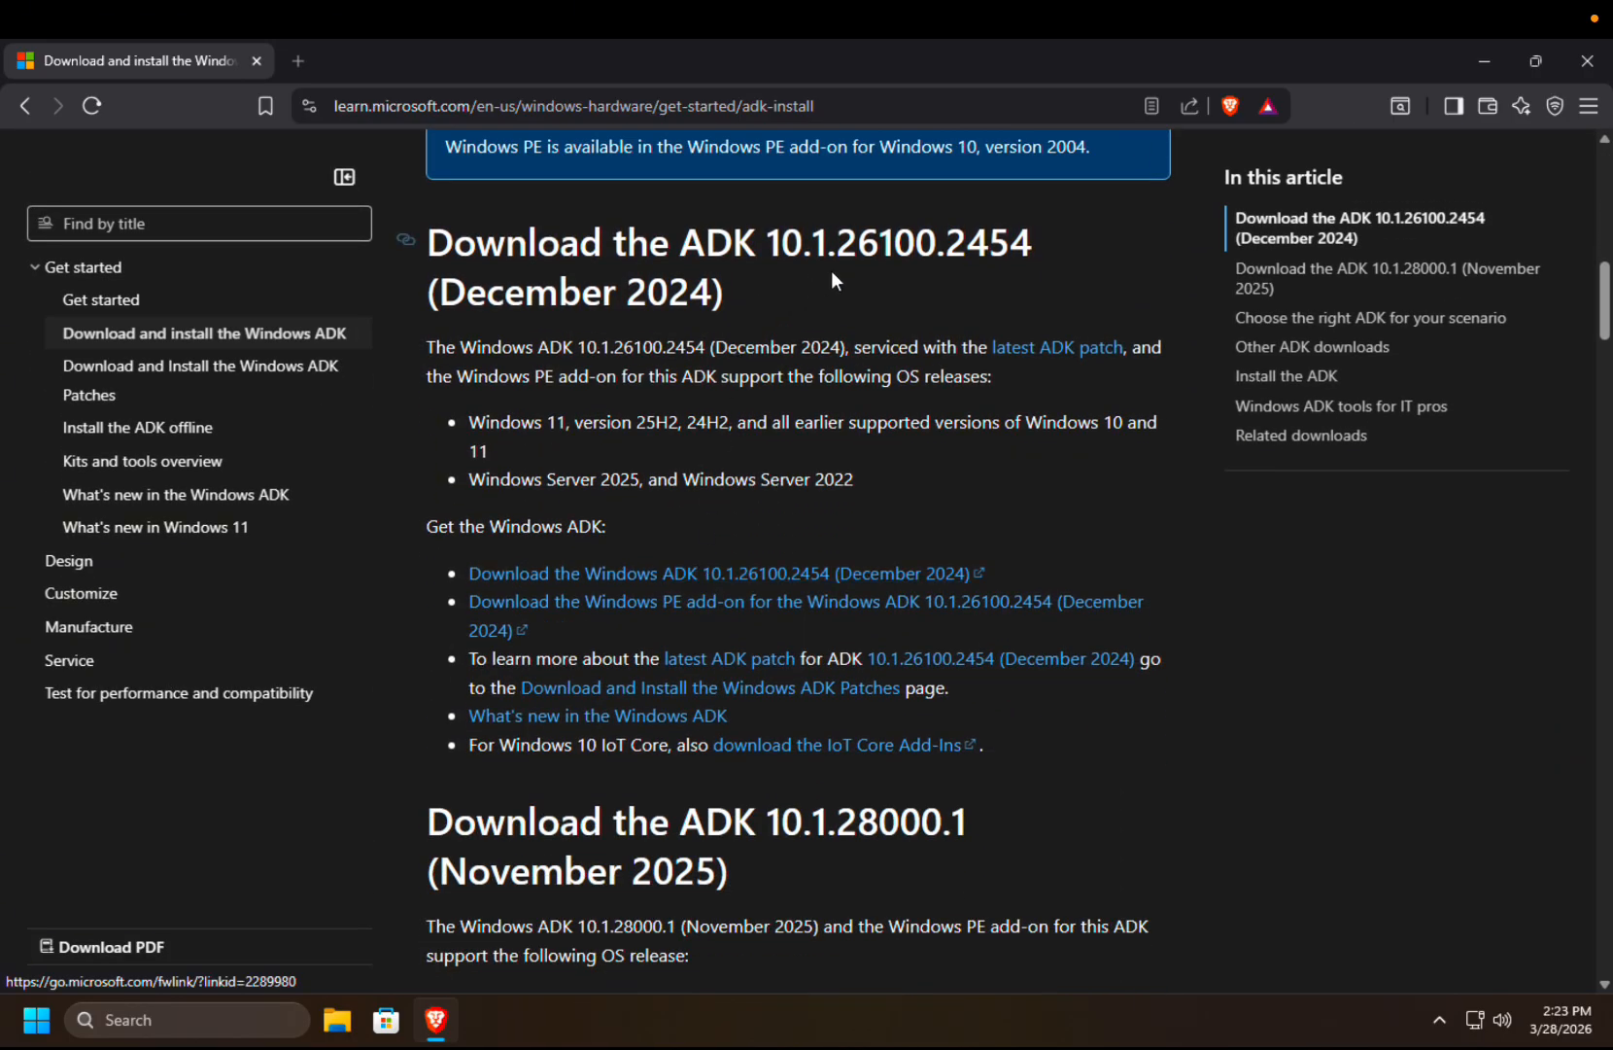
{"action": "left_click_drag", "start_coordinate": [446, 242], "coordinate": [1051, 245]}
{"action": "left_click", "coordinate": [1058, 252]}
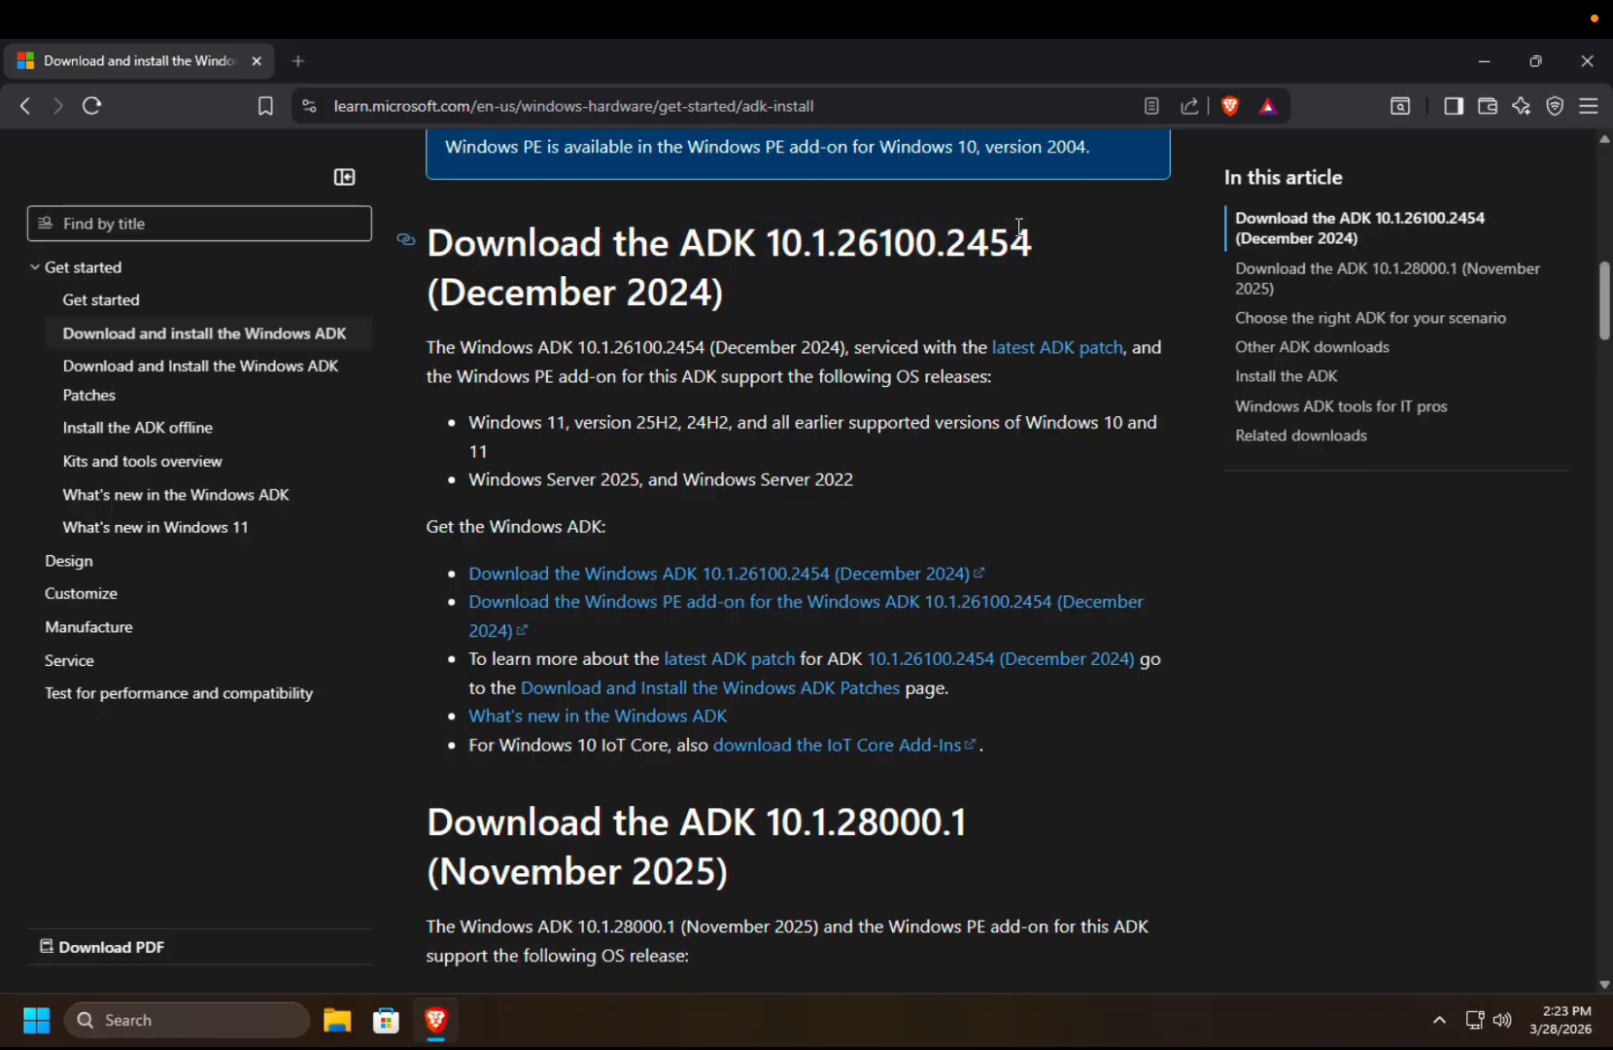
{"action": "left_click_drag", "start_coordinate": [1033, 243], "coordinate": [879, 243]}
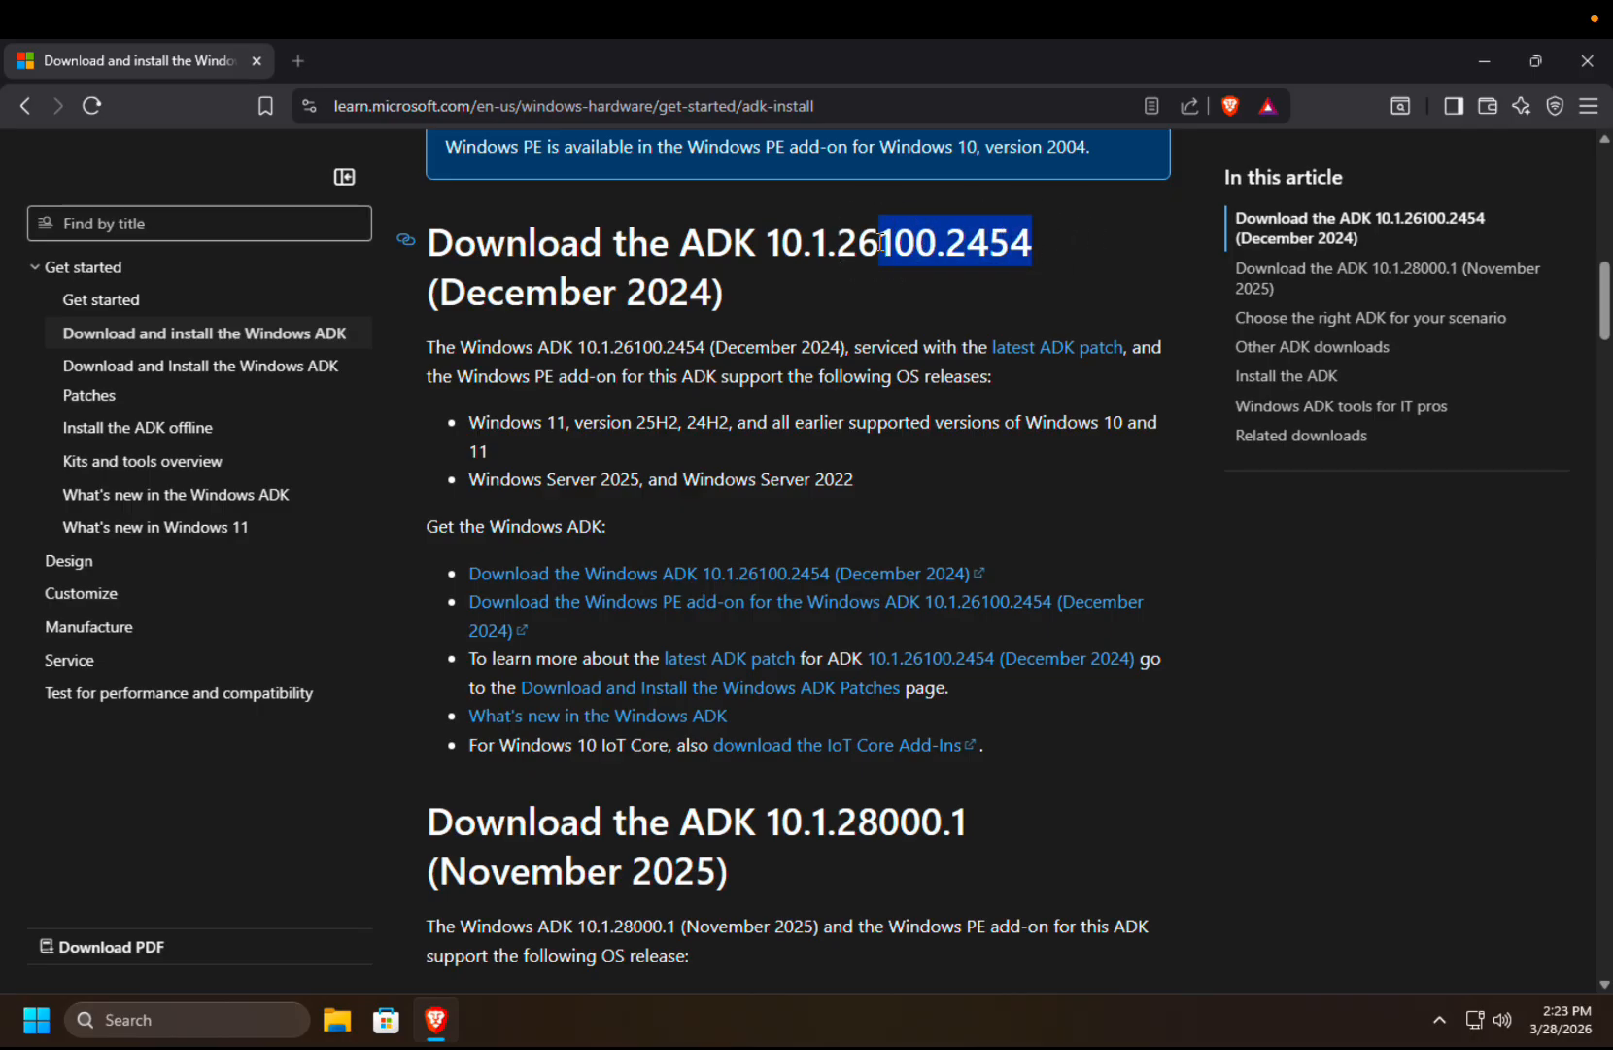
{"action": "left_click", "coordinate": [841, 338]}
{"action": "scroll", "coordinate": [841, 335], "scroll_direction": "down", "scroll_amount": 2}
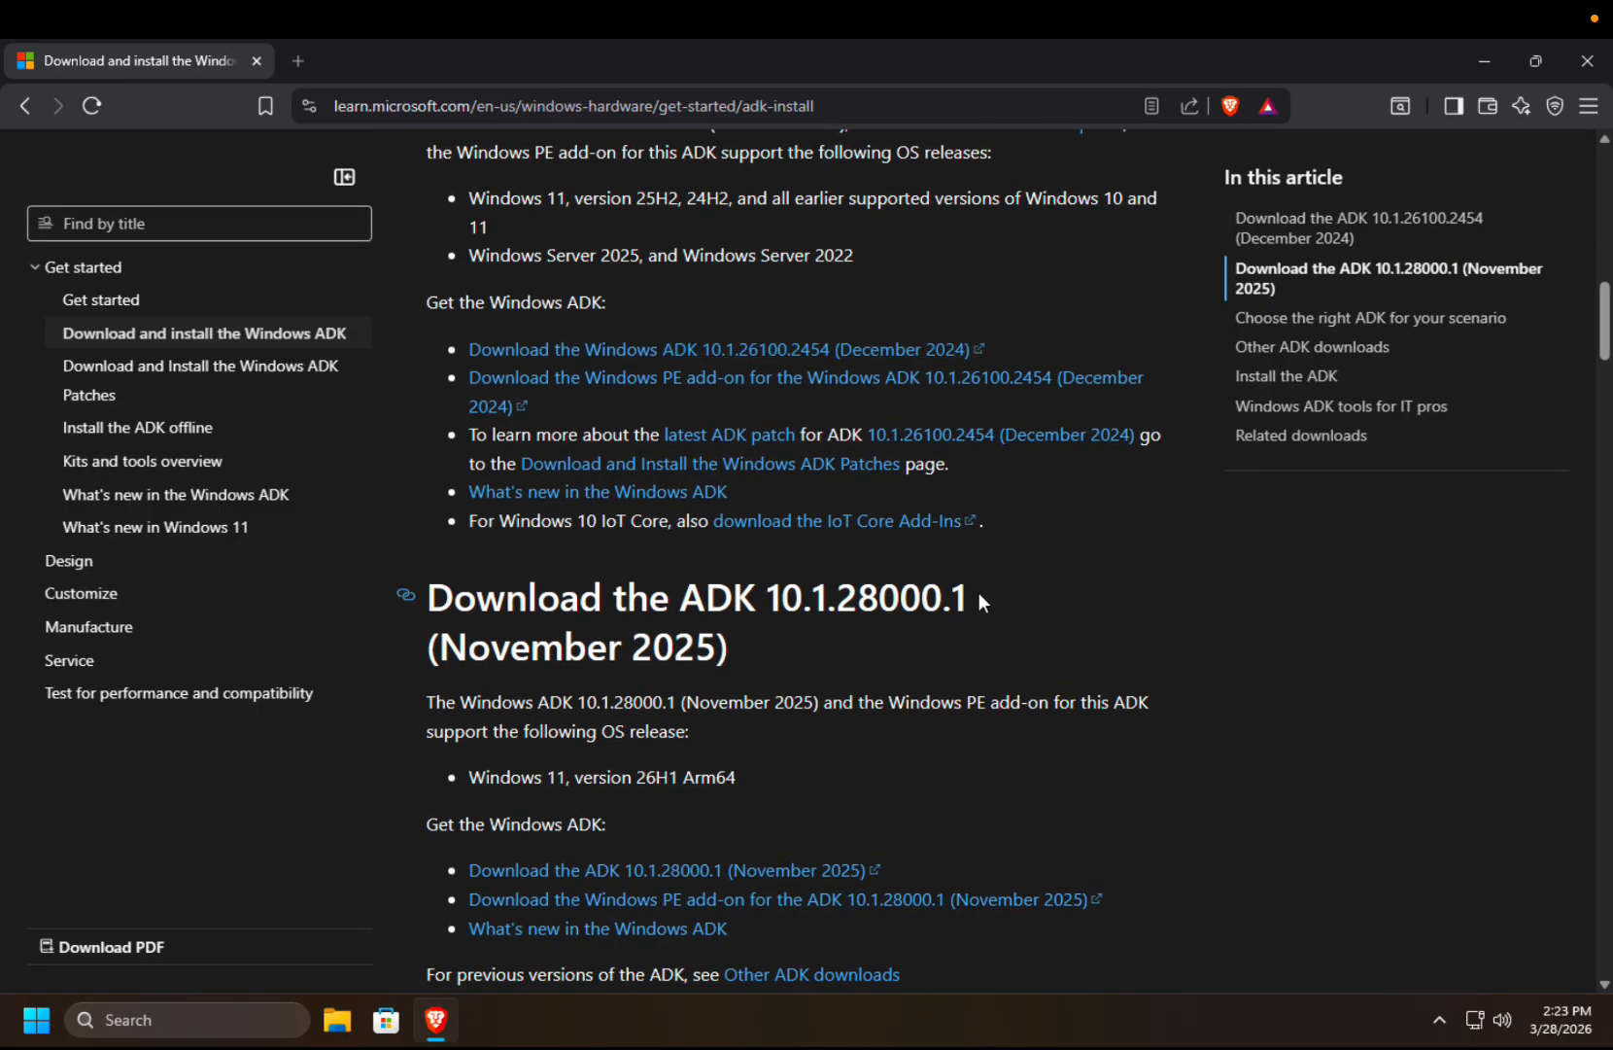
{"action": "left_click_drag", "start_coordinate": [986, 589], "coordinate": [807, 600]}
{"action": "left_click_drag", "start_coordinate": [743, 778], "coordinate": [635, 777]}
{"action": "left_click", "coordinate": [854, 777]}
{"action": "scroll", "coordinate": [1148, 623], "scroll_direction": "up", "scroll_amount": 4}
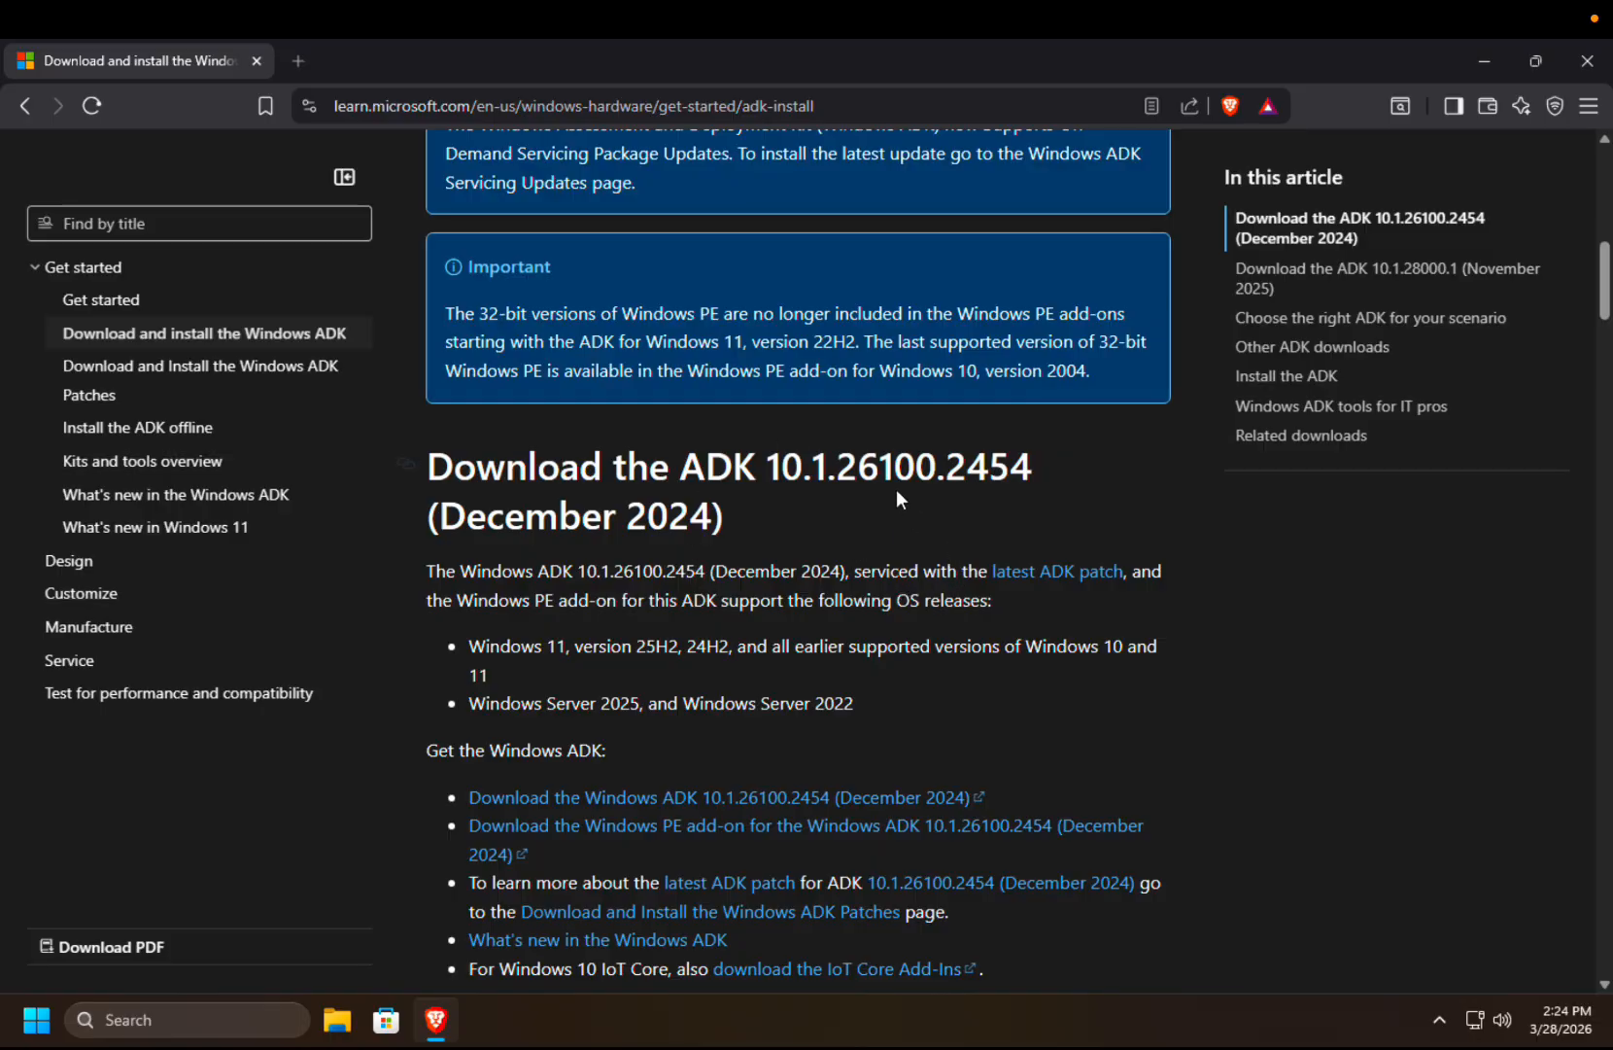
Download the Windows ADK 10.1.26100.2454 (December 2024) installer and save it as adksetup in the Downloads folder
{"action": "scroll", "coordinate": [826, 692], "scroll_direction": "down", "scroll_amount": 2}
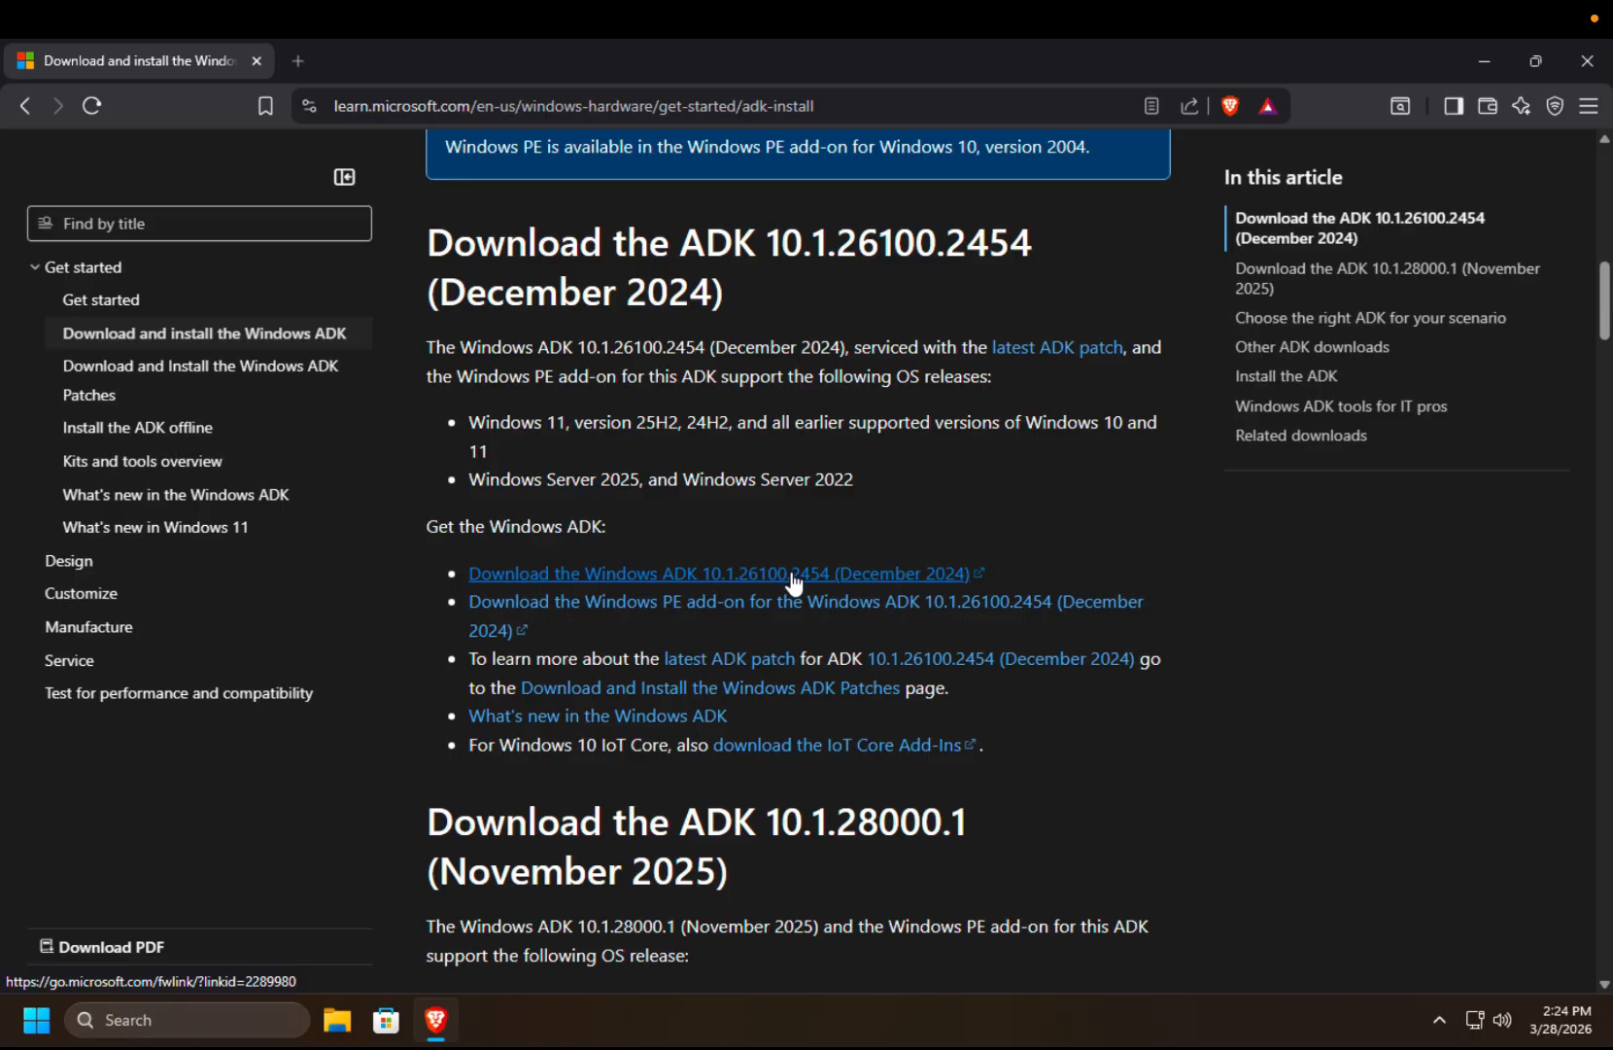
{"action": "left_click", "coordinate": [866, 581]}
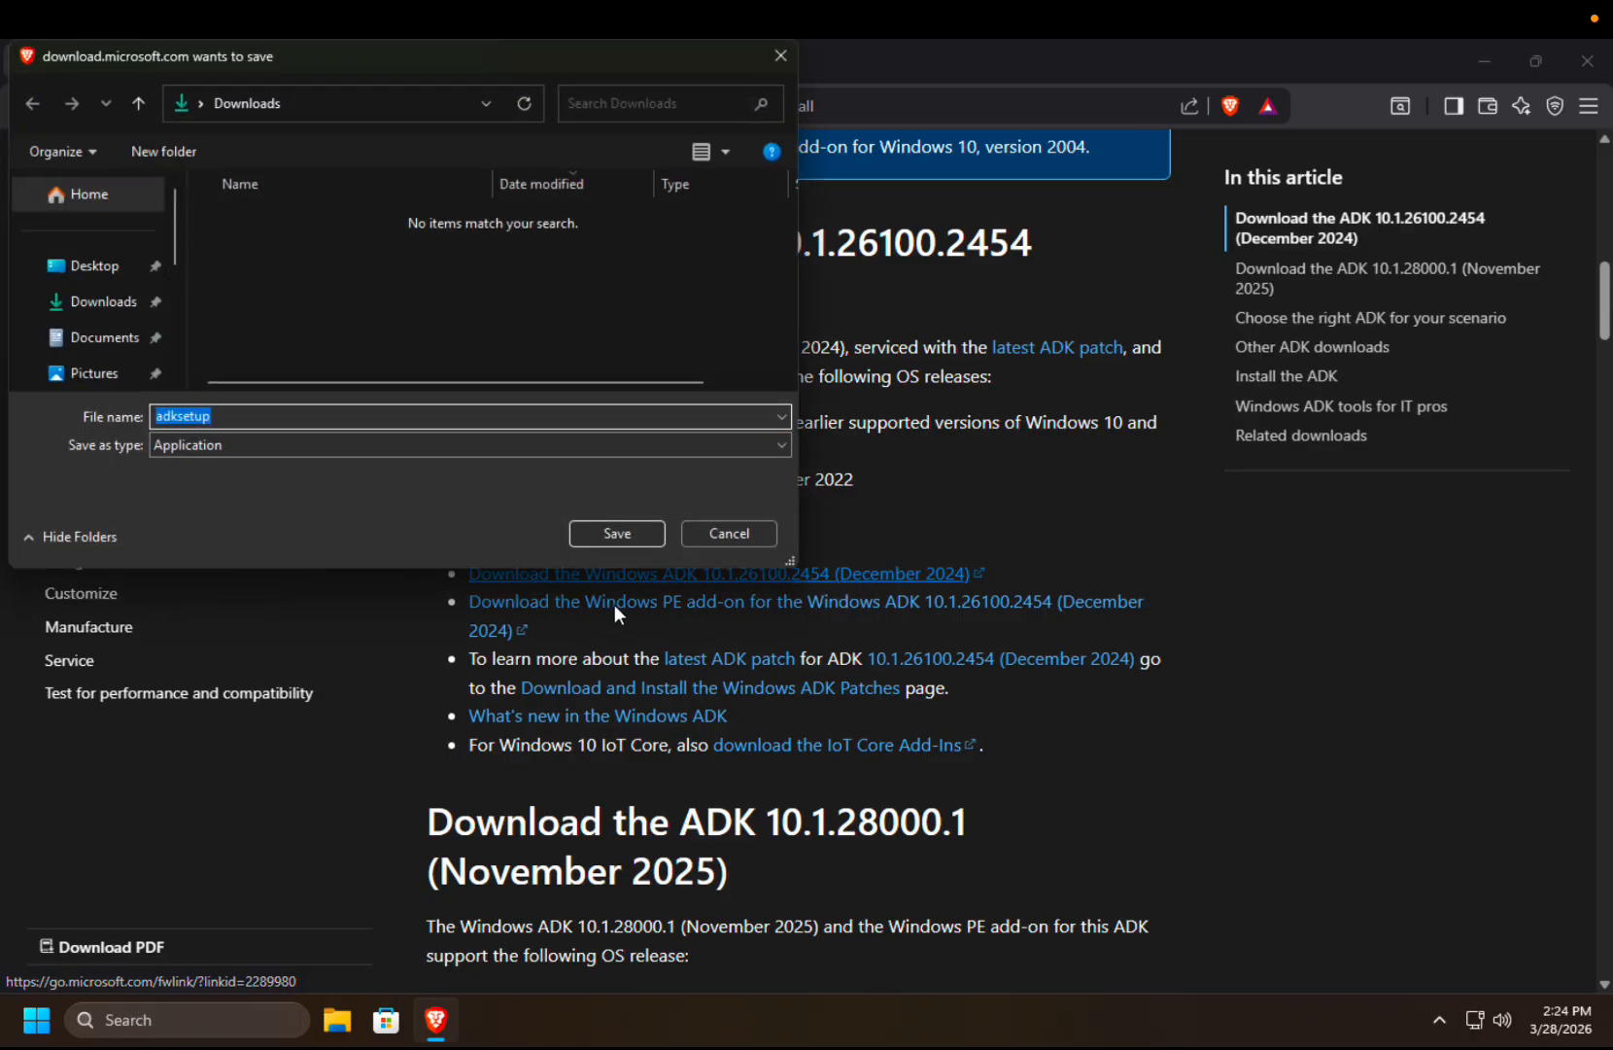
{"action": "left_click", "coordinate": [632, 534]}
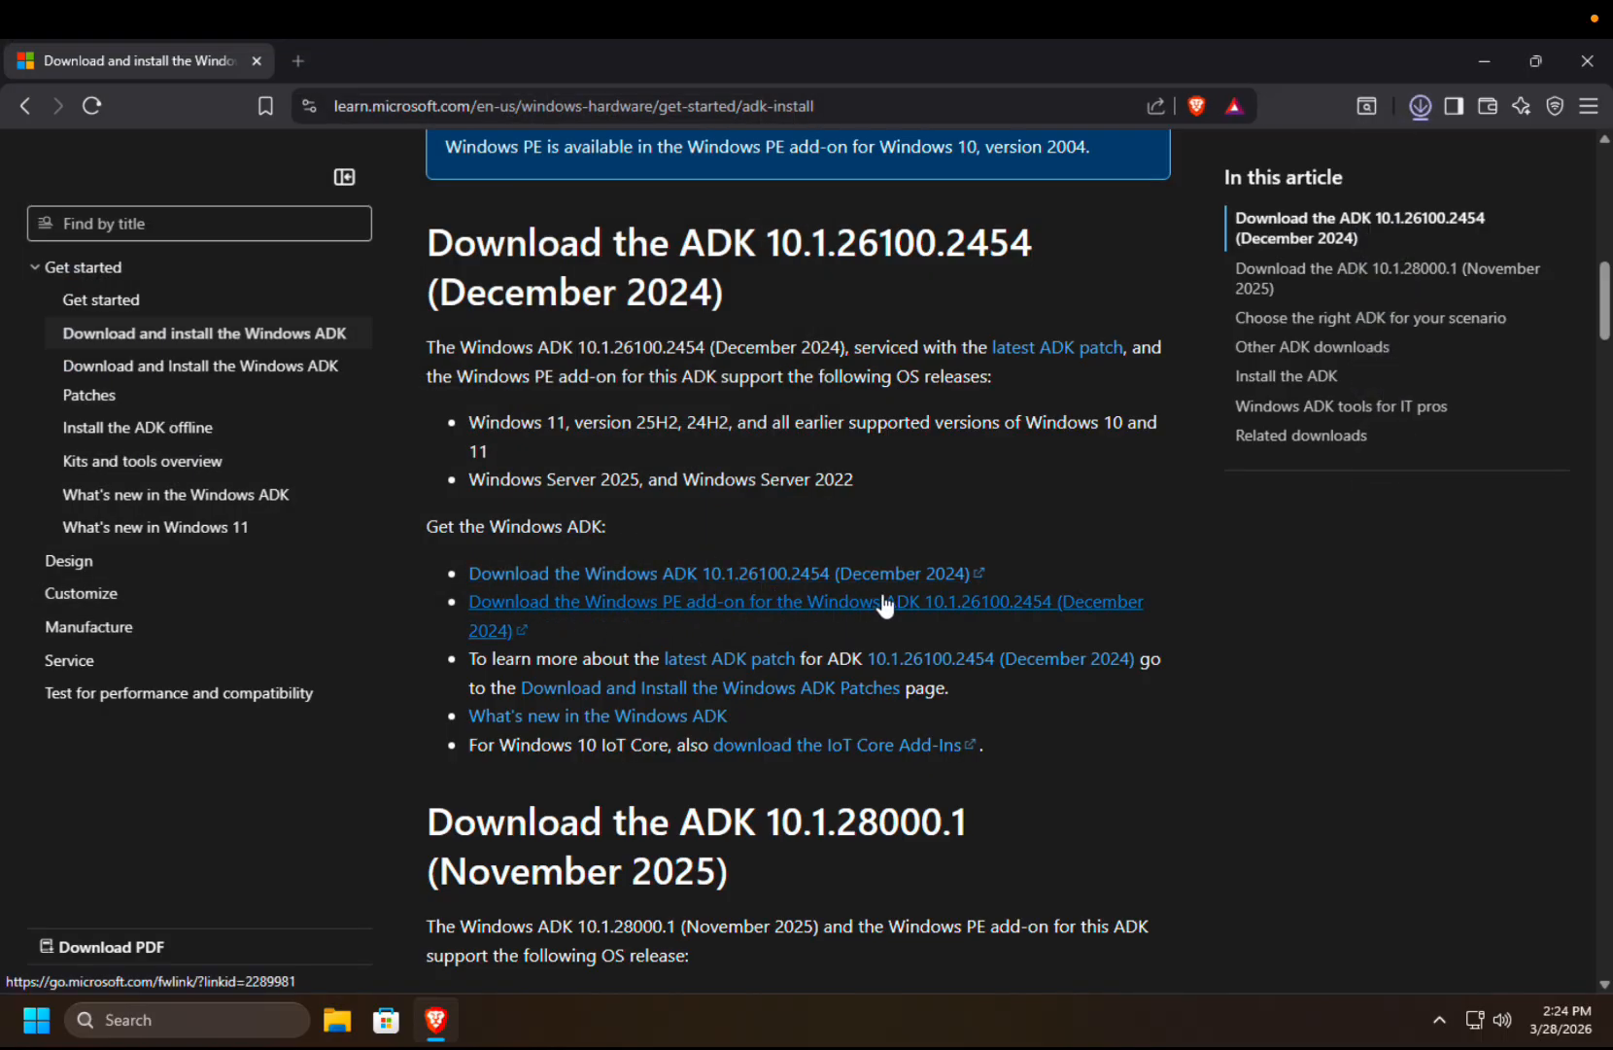
Download and save the Windows PE add-on installer for ADK 10.1.26100.2454 (December 2024), and close the browser
{"action": "left_click", "coordinate": [748, 611]}
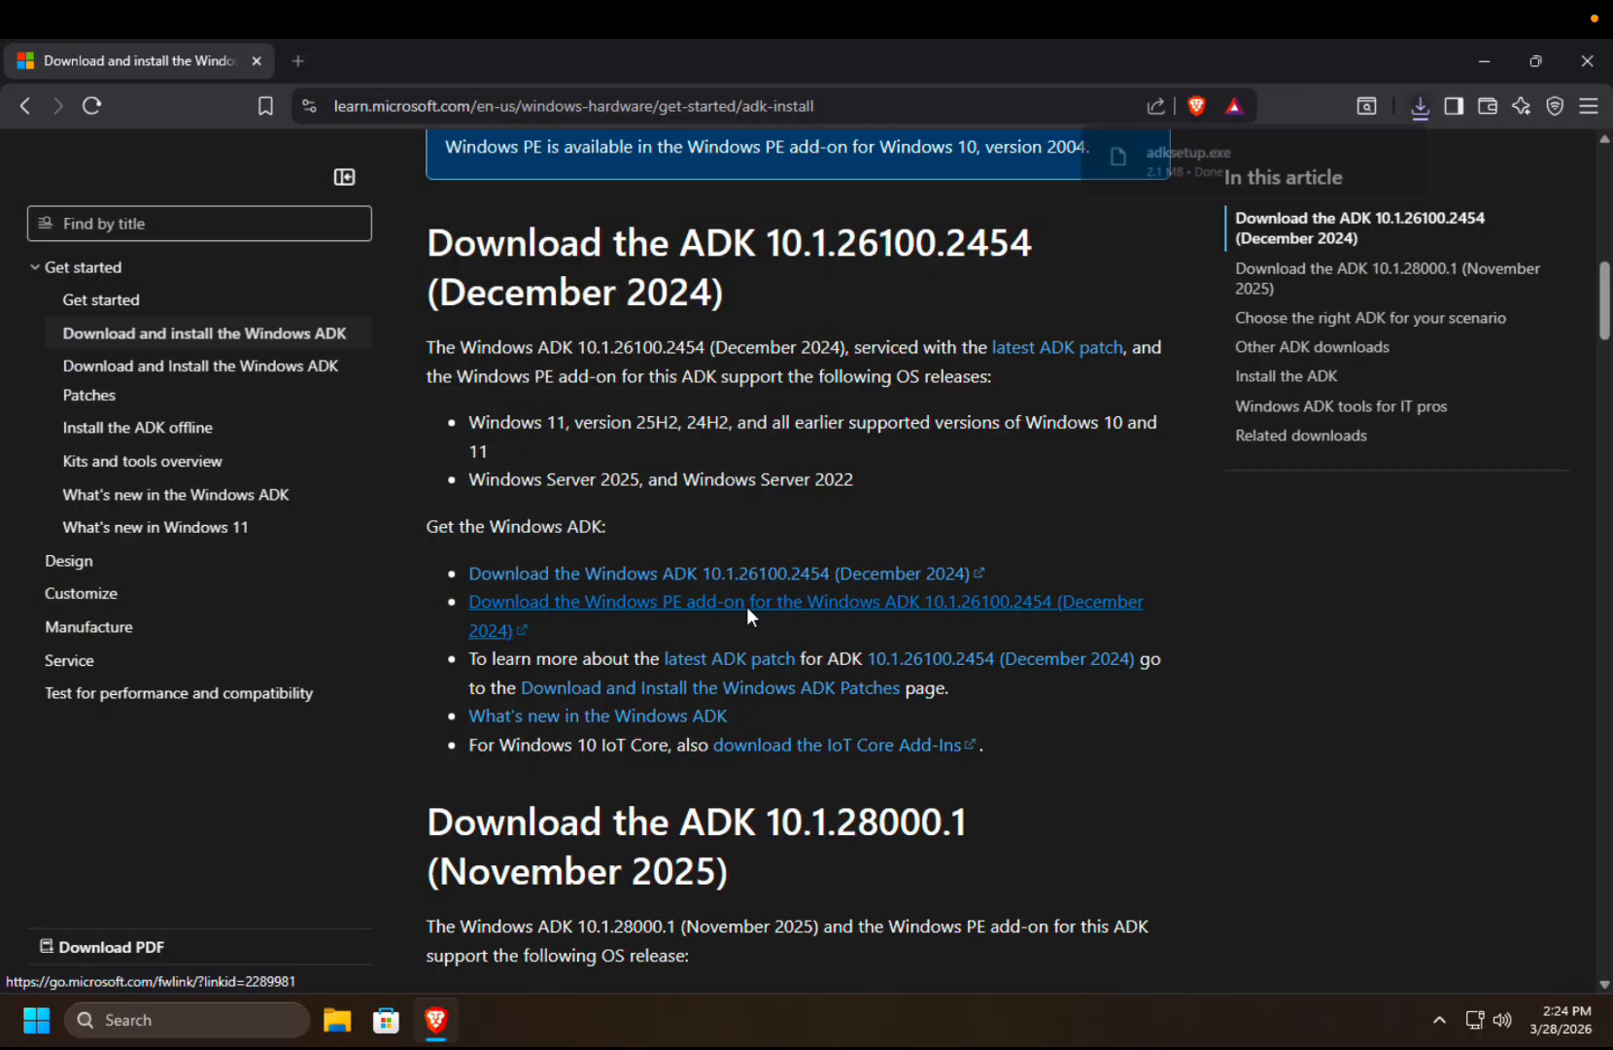
{"action": "left_click", "coordinate": [615, 536]}
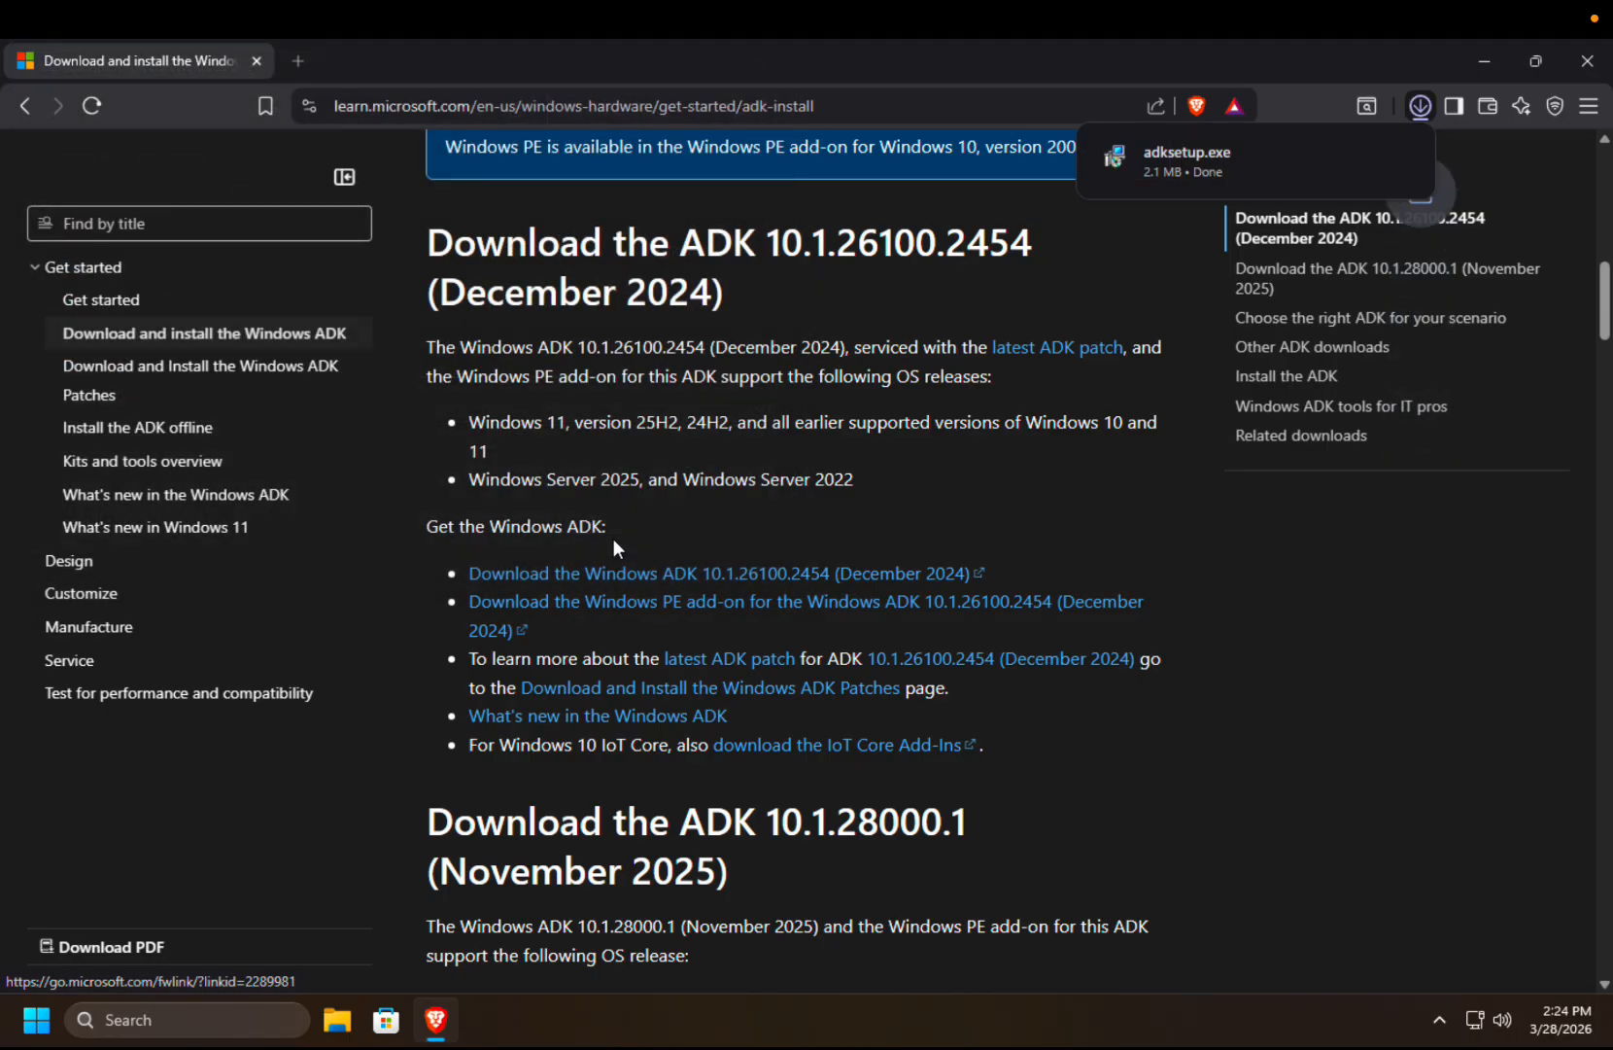
{"action": "left_click", "coordinate": [1587, 64]}
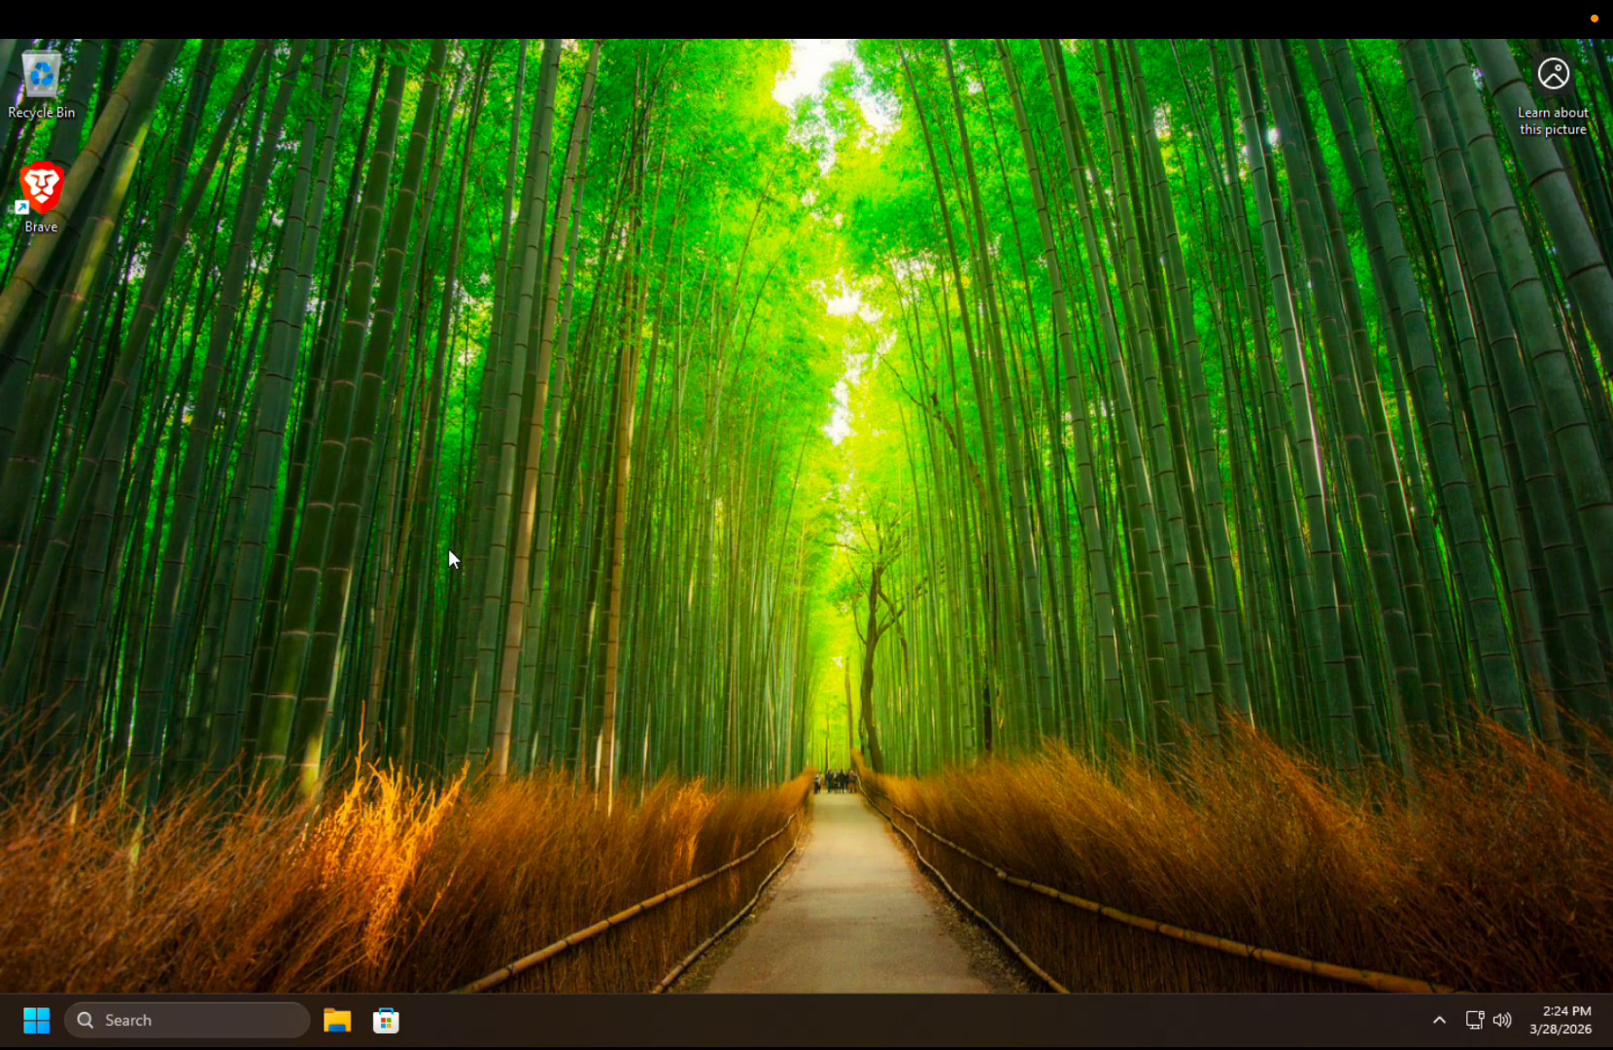
Open the Downloads folder in File Explorer, run adksetup, and bring its installer window to the front
{"action": "key", "text": "super+e"}
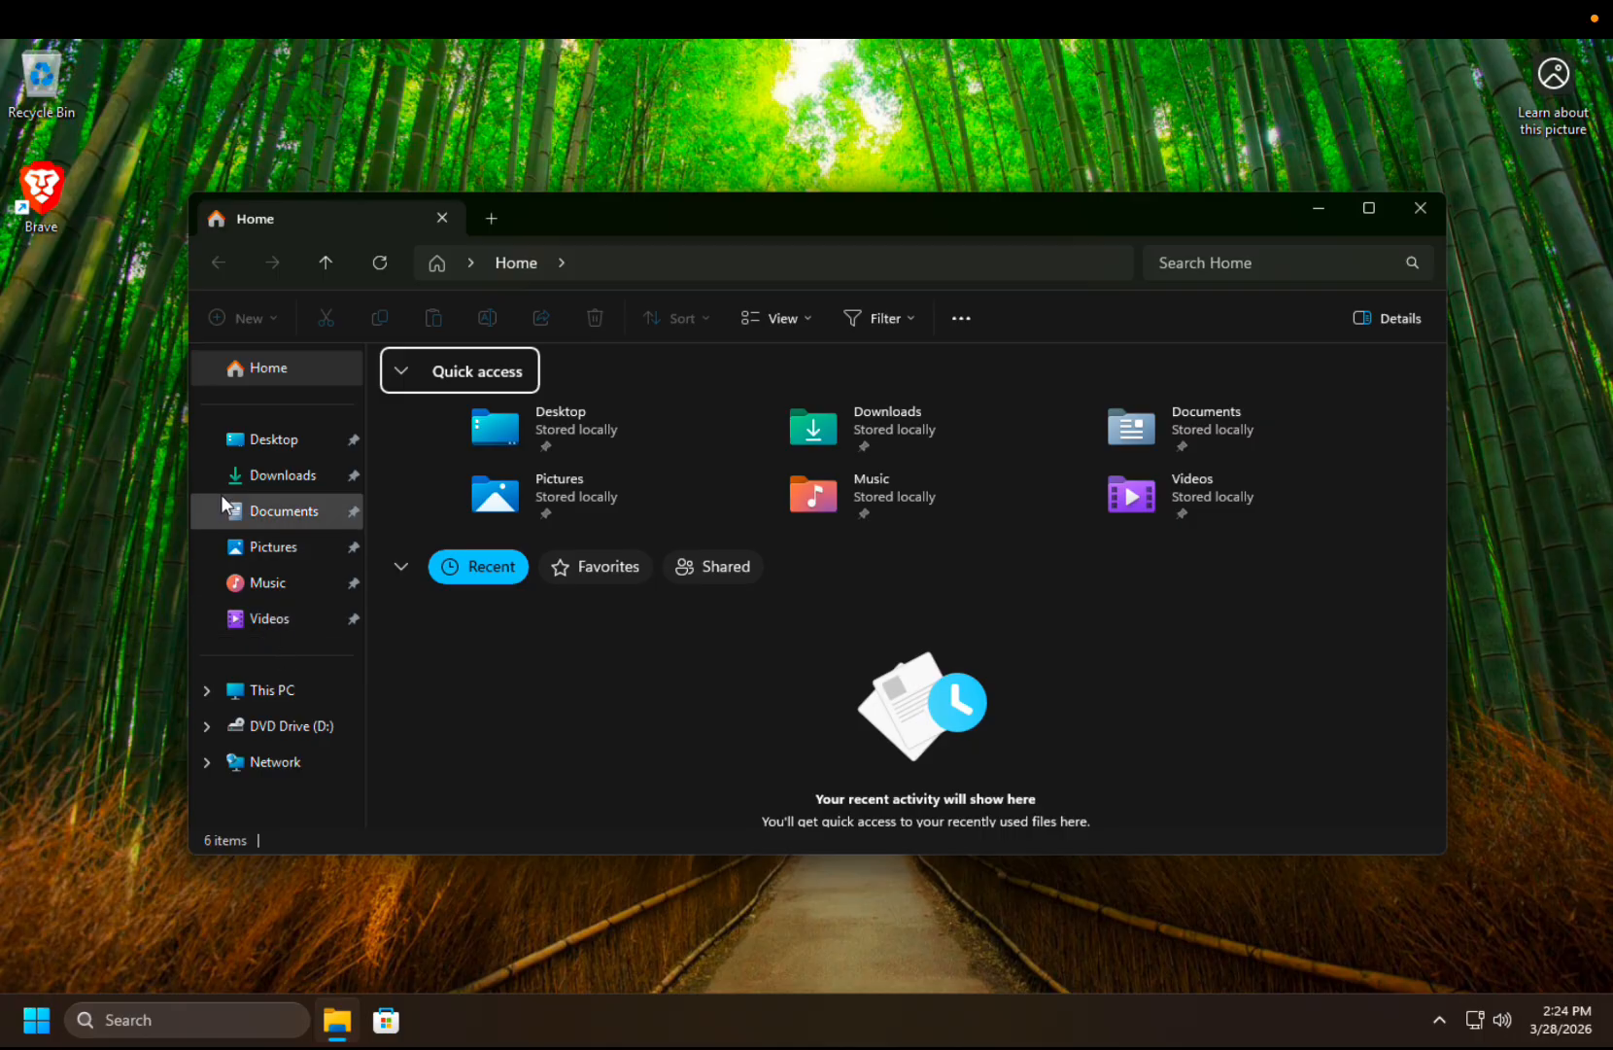
{"action": "left_click", "coordinate": [277, 445]}
{"action": "left_click", "coordinate": [275, 473]}
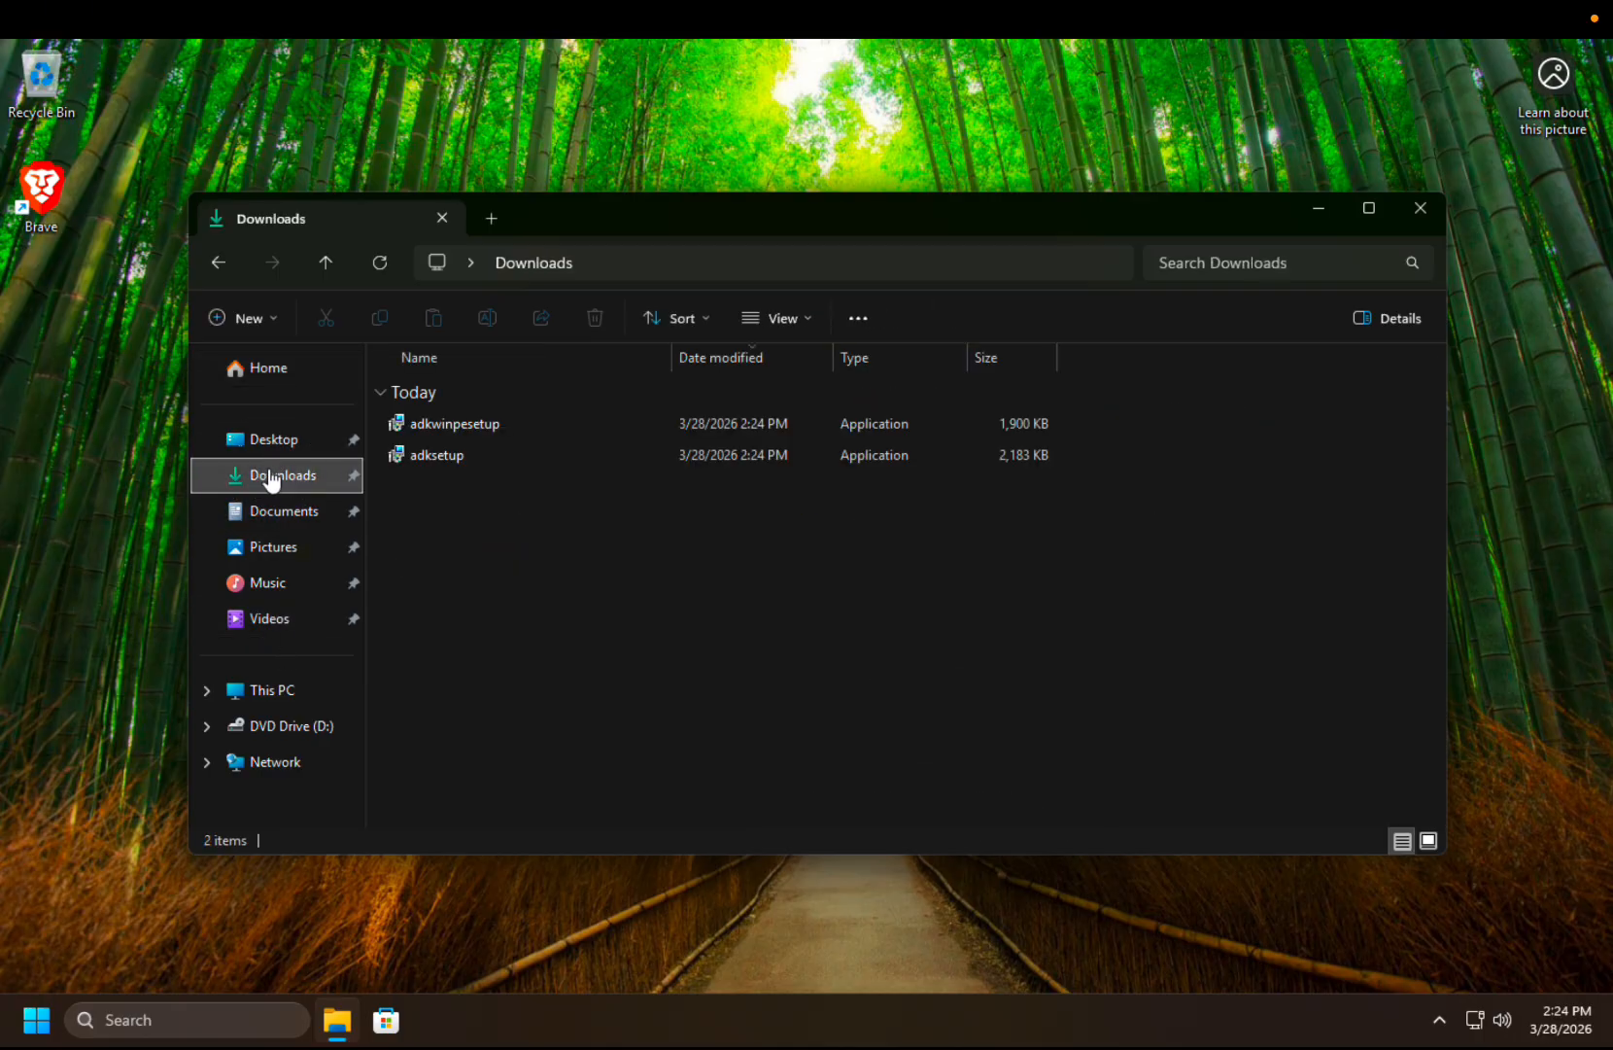
{"action": "left_click_drag", "start_coordinate": [661, 595], "coordinate": [545, 551]}
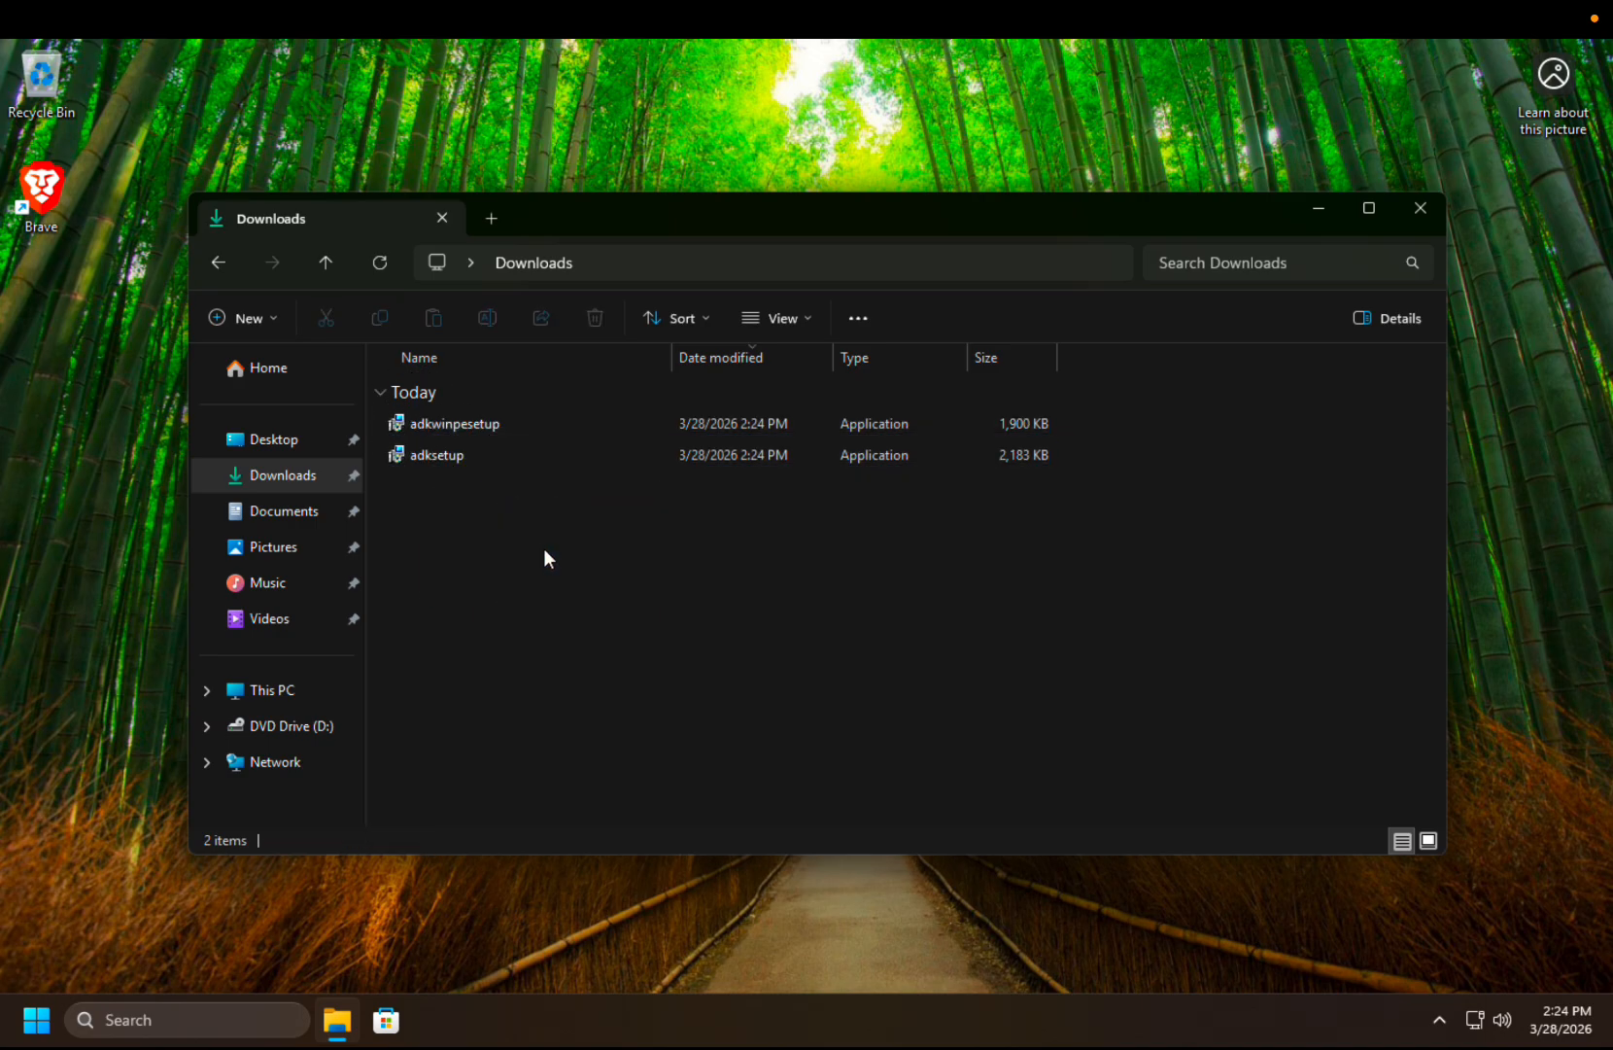
{"action": "double_click", "coordinate": [438, 456]}
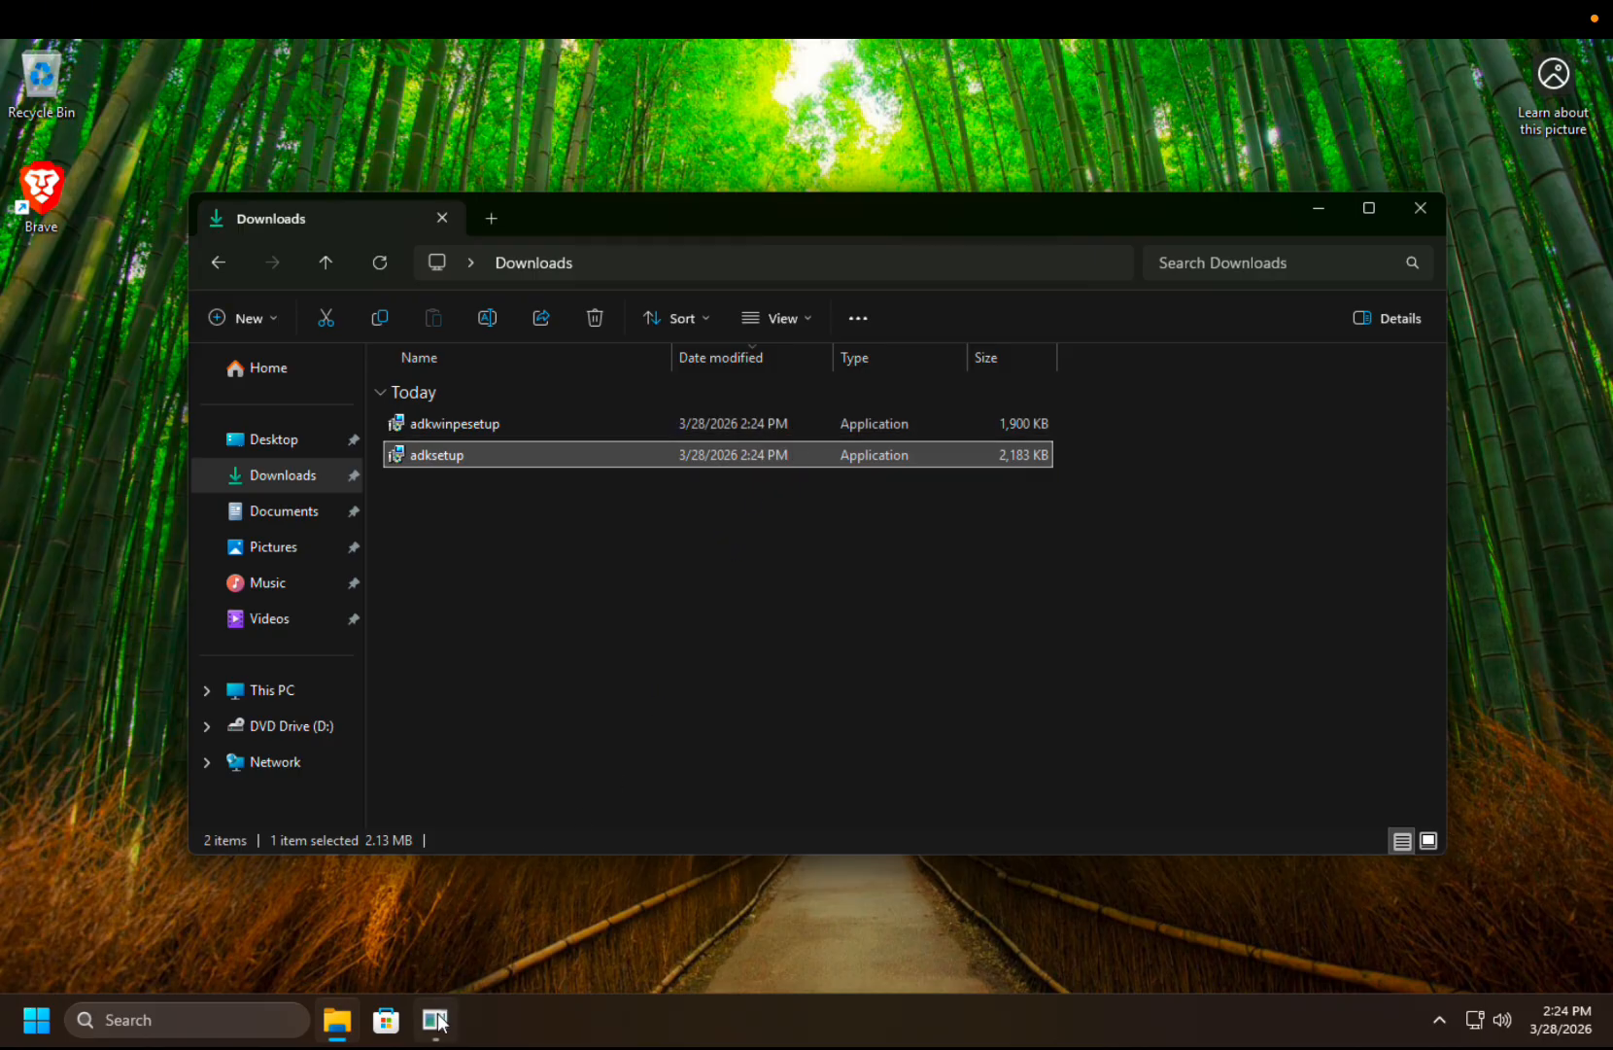
{"action": "left_click", "coordinate": [438, 1013]}
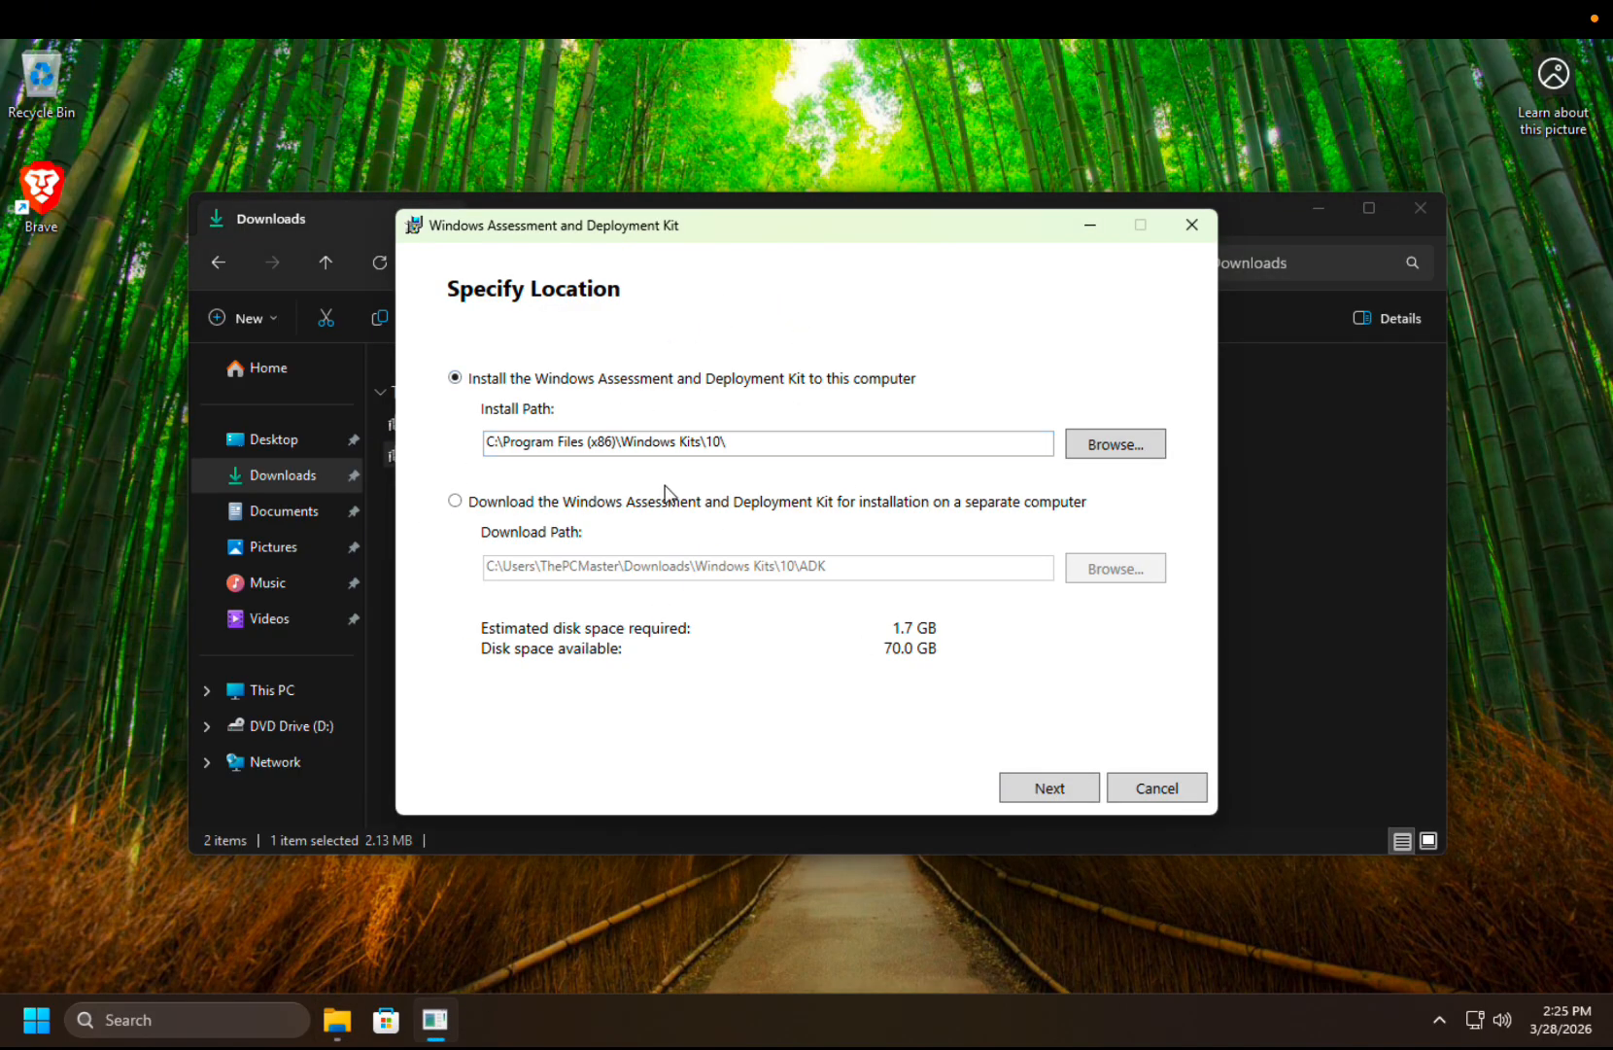
Review the default install path on the Specify Location page of the Windows Assessment and Deployment Kit installer
{"action": "left_click", "coordinate": [1044, 453]}
{"action": "left_click", "coordinate": [822, 436]}
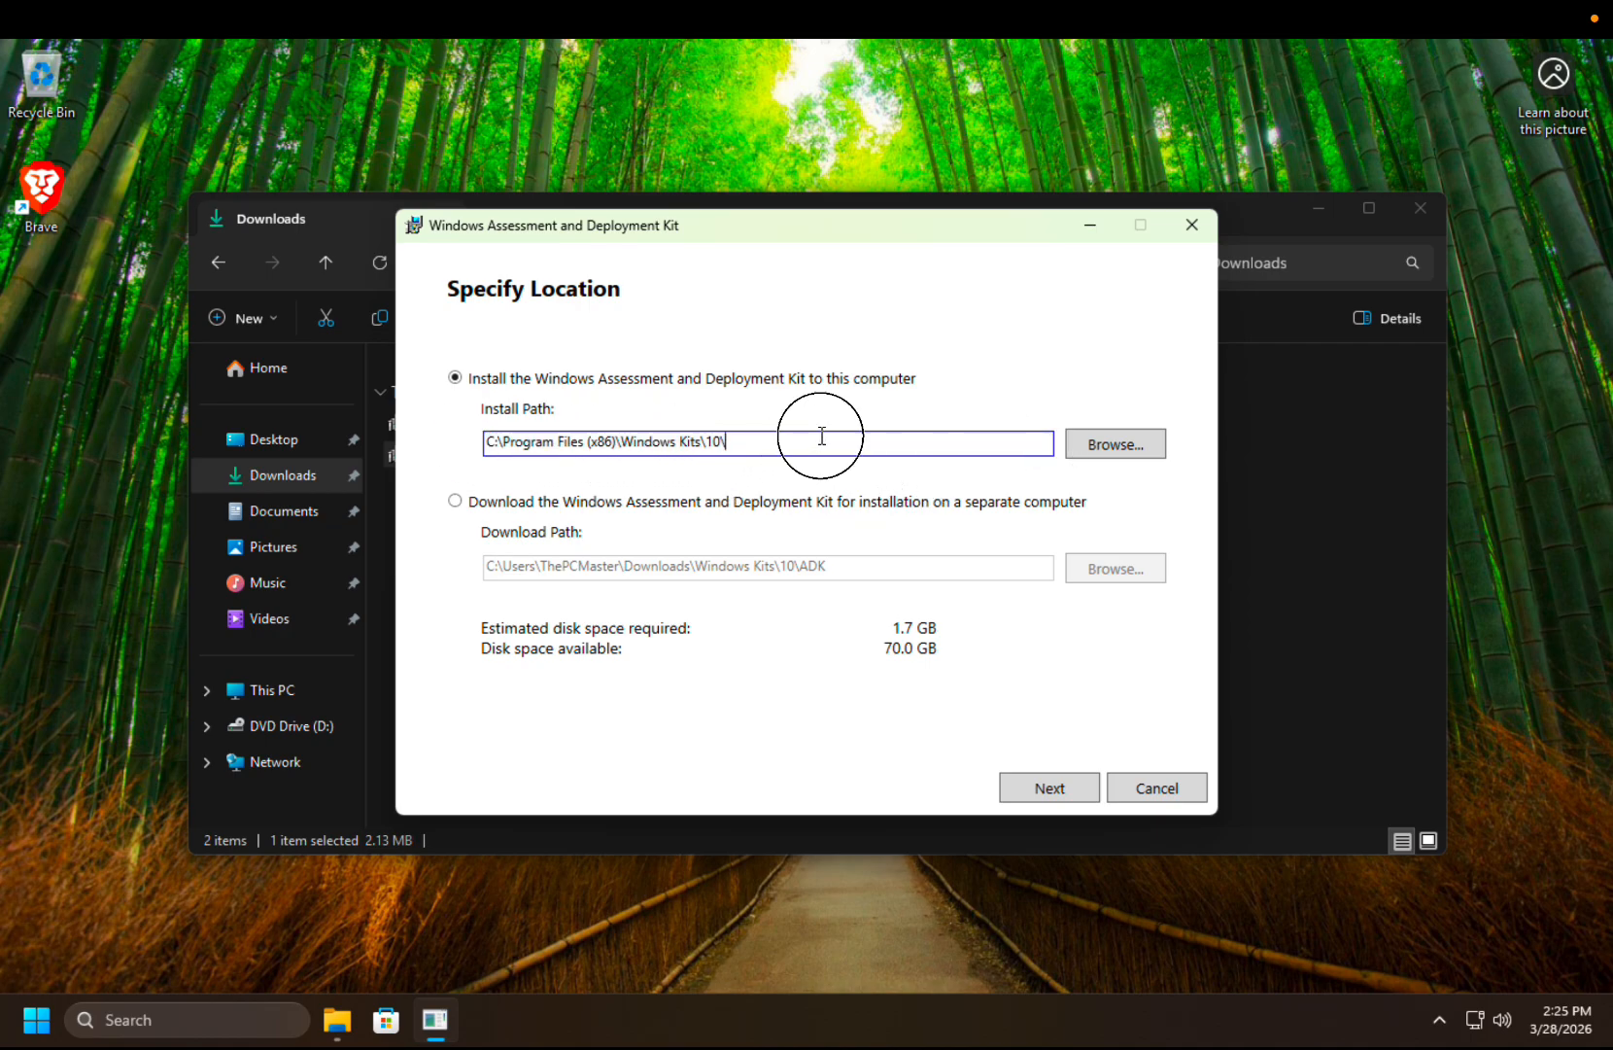
{"action": "left_click", "coordinate": [1016, 393]}
{"action": "left_click_drag", "start_coordinate": [731, 443], "coordinate": [459, 447]}
{"action": "left_click", "coordinate": [503, 442]}
{"action": "left_click_drag", "start_coordinate": [773, 441], "coordinate": [397, 425]}
{"action": "left_click", "coordinate": [850, 445]}
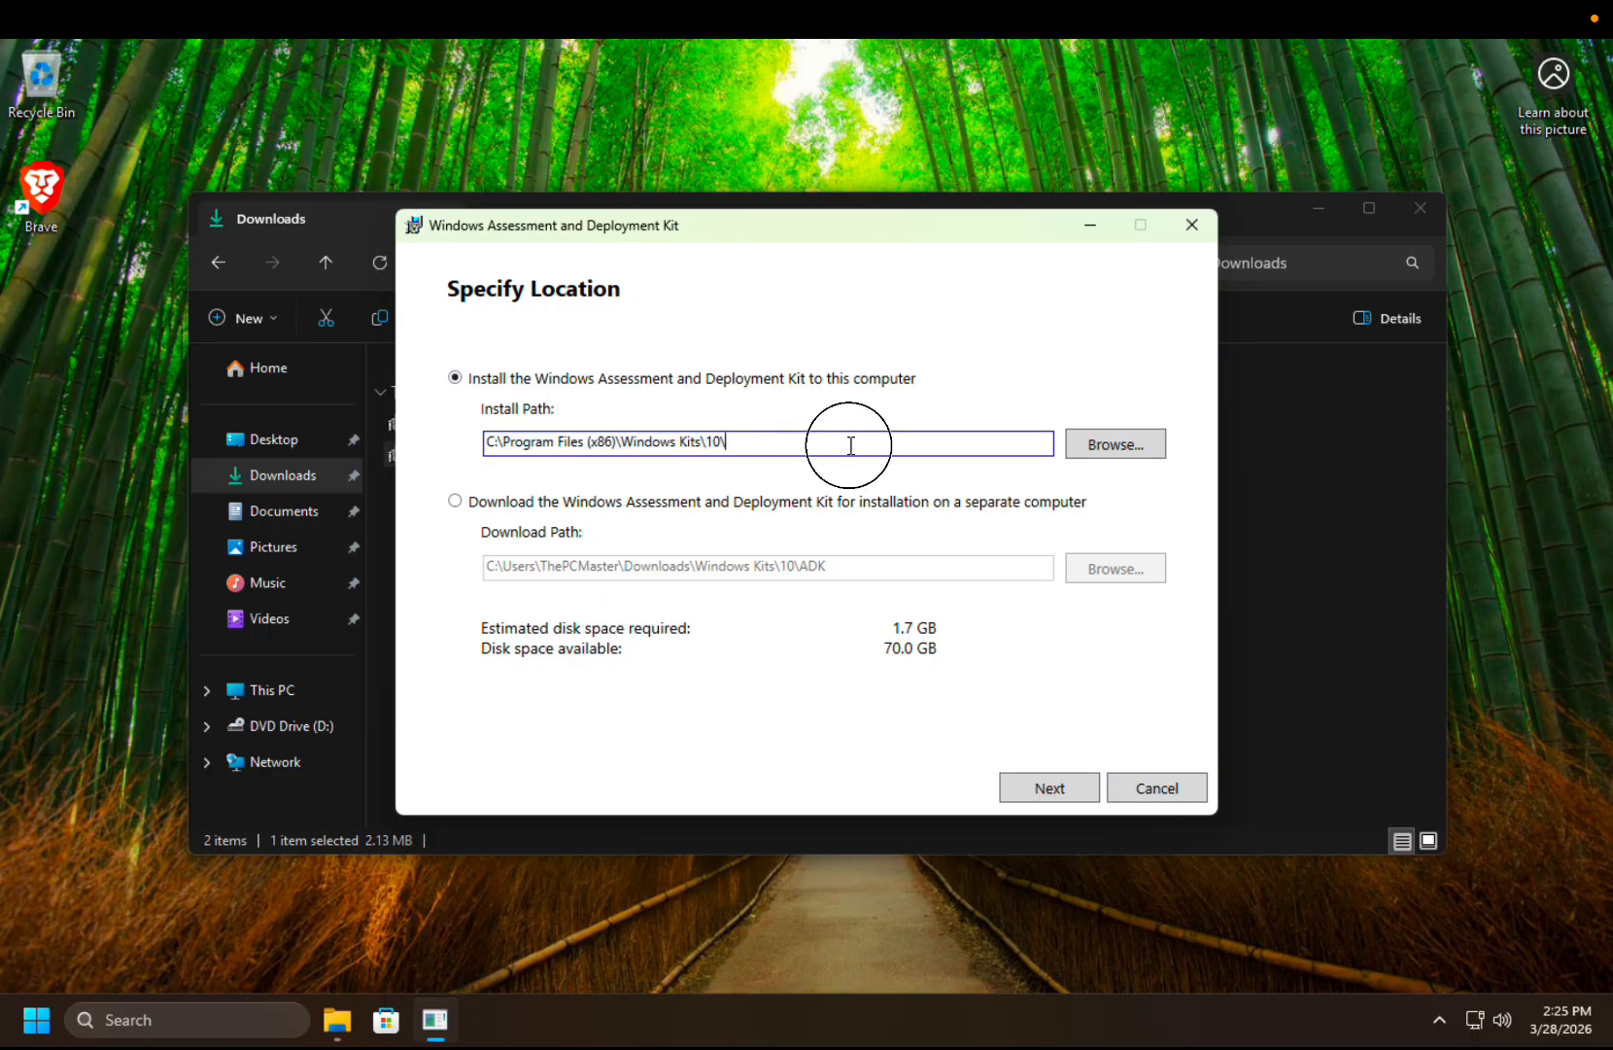
{"action": "left_click_drag", "start_coordinate": [727, 444], "coordinate": [478, 447]}
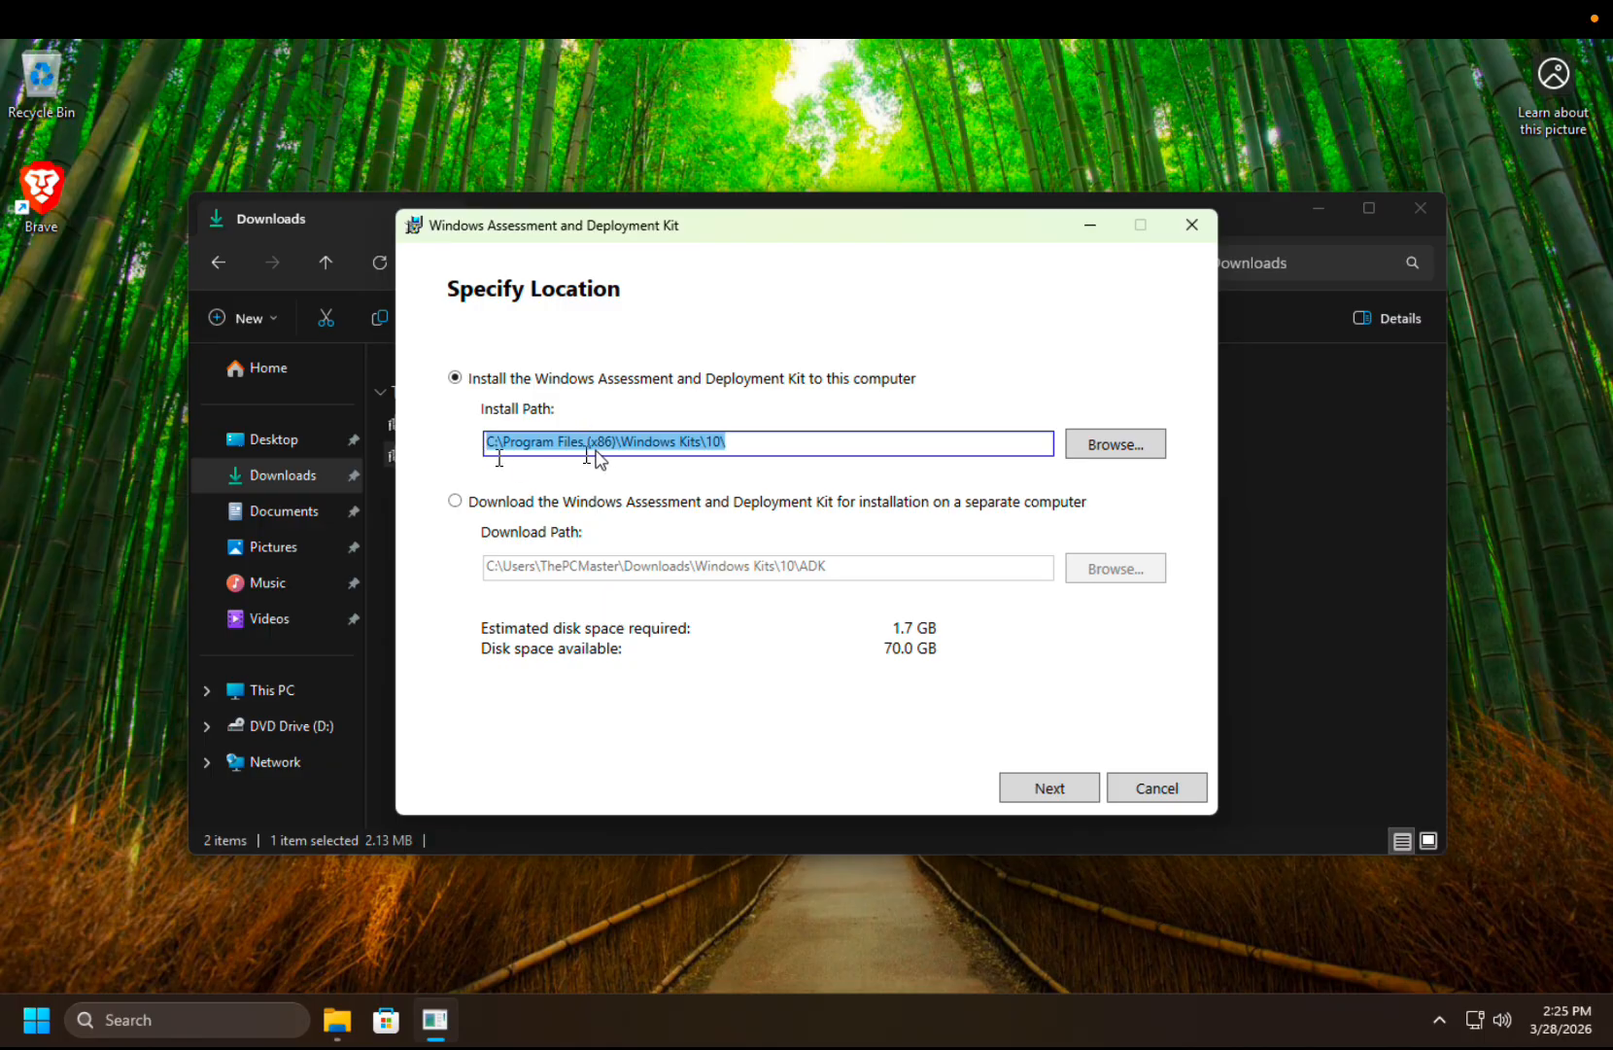
{"action": "left_click", "coordinate": [748, 445]}
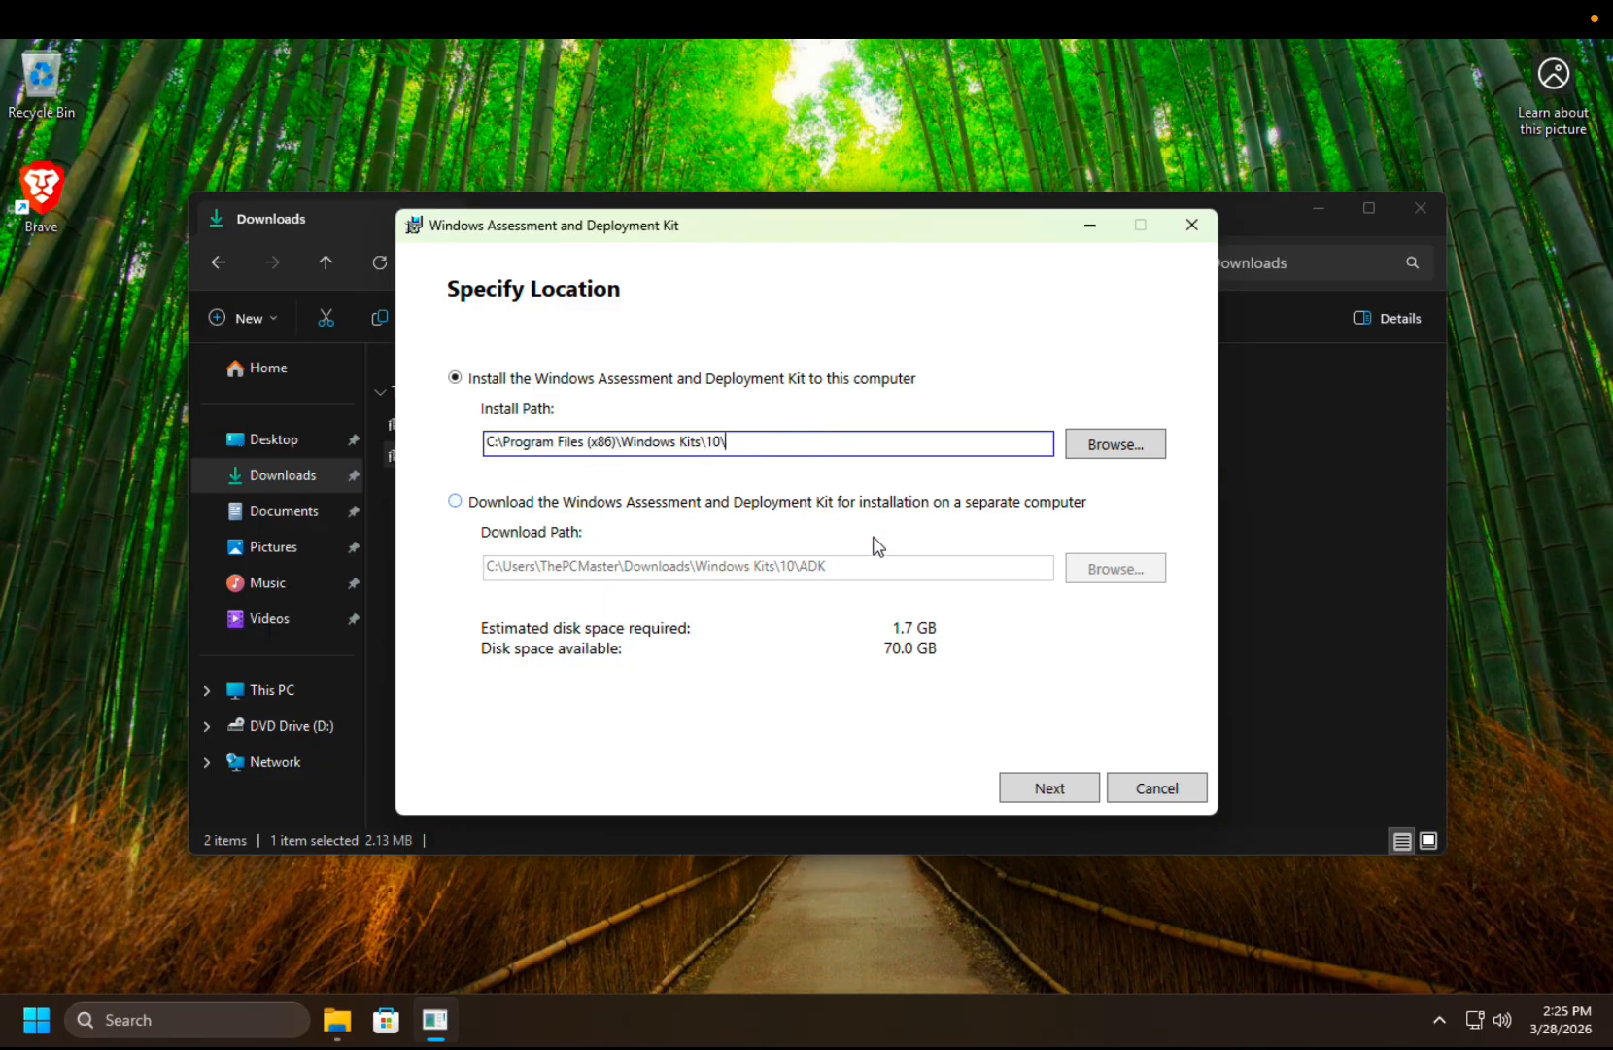
Keep the default install location, decline insights collection for the Windows Kits, and accept the ADK license agreement
{"action": "left_click", "coordinate": [1037, 789]}
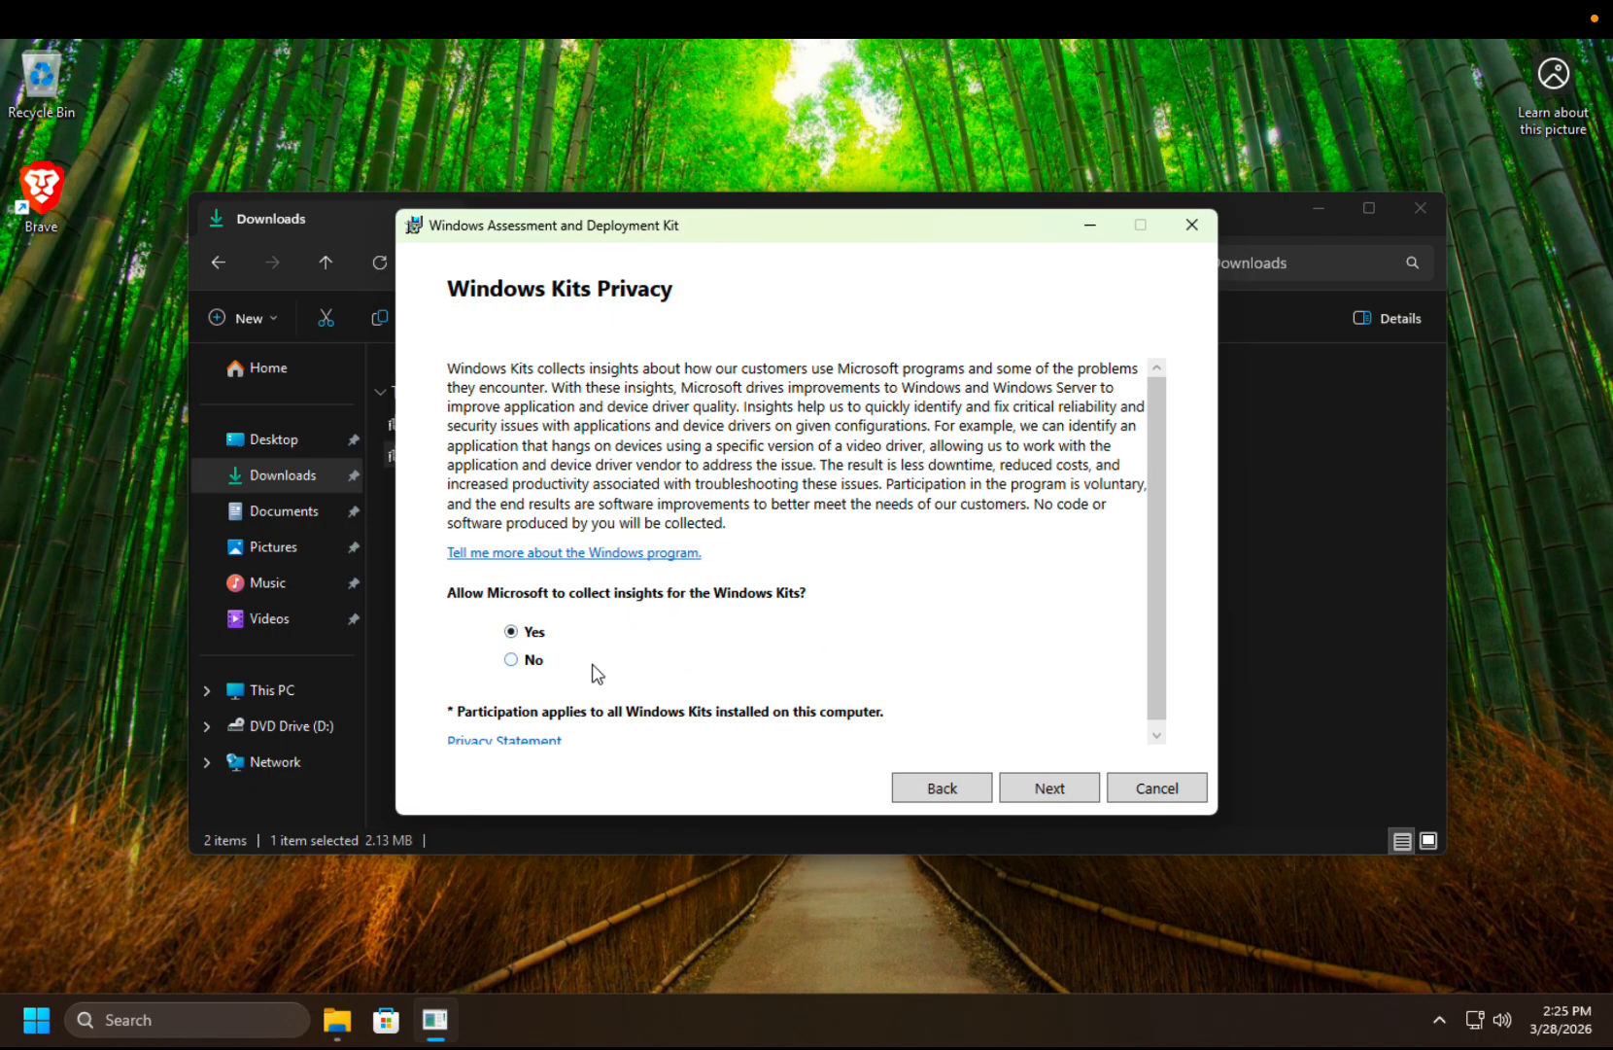
{"action": "left_click", "coordinate": [532, 662]}
{"action": "left_click", "coordinate": [1054, 792]}
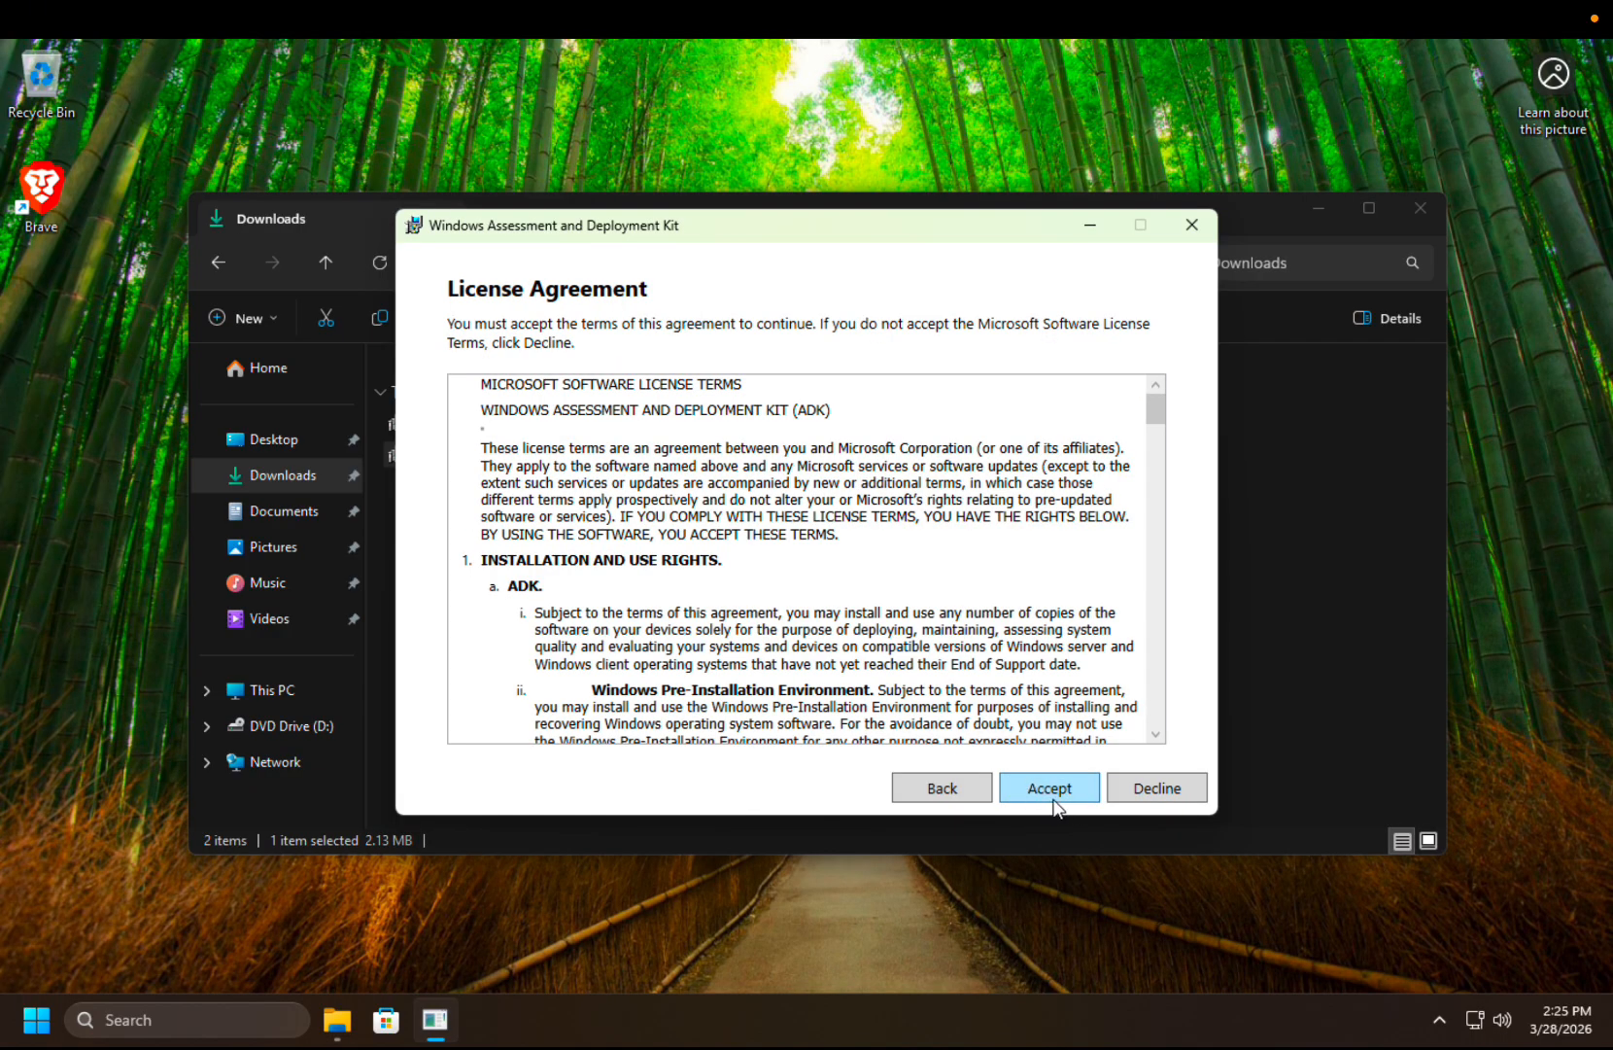
{"action": "left_click", "coordinate": [1054, 799]}
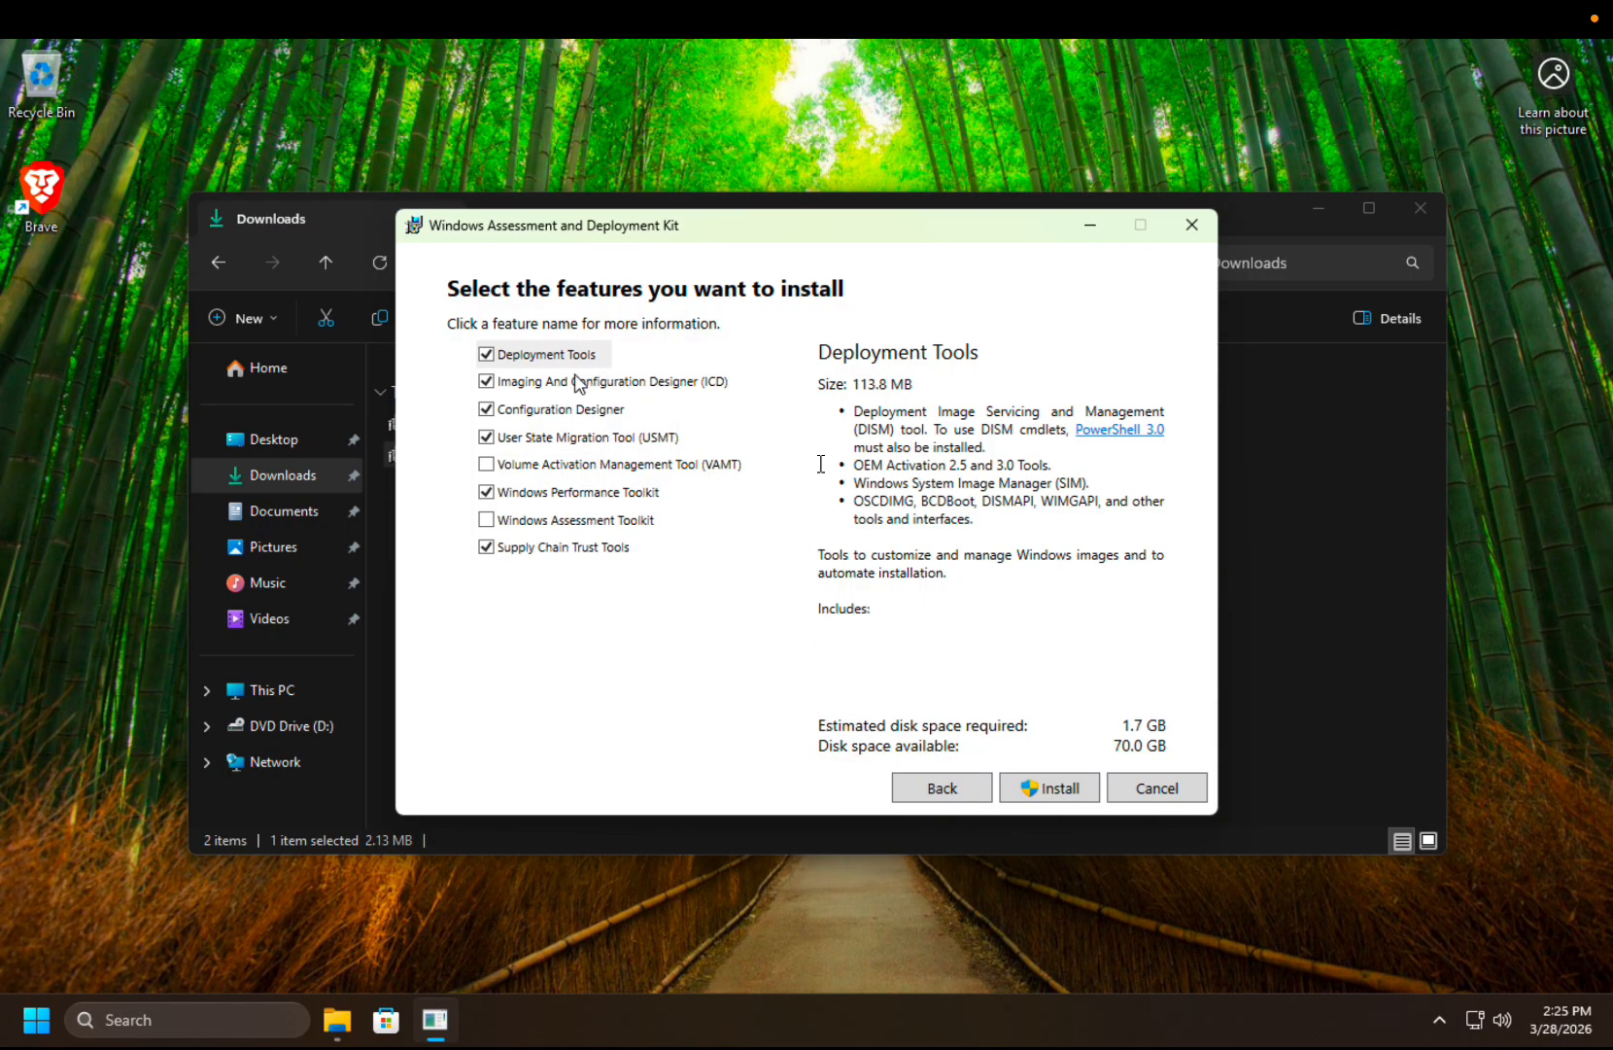
Deselect every ADK feature except Deployment Tools in the feature selection
{"action": "left_click", "coordinate": [547, 356]}
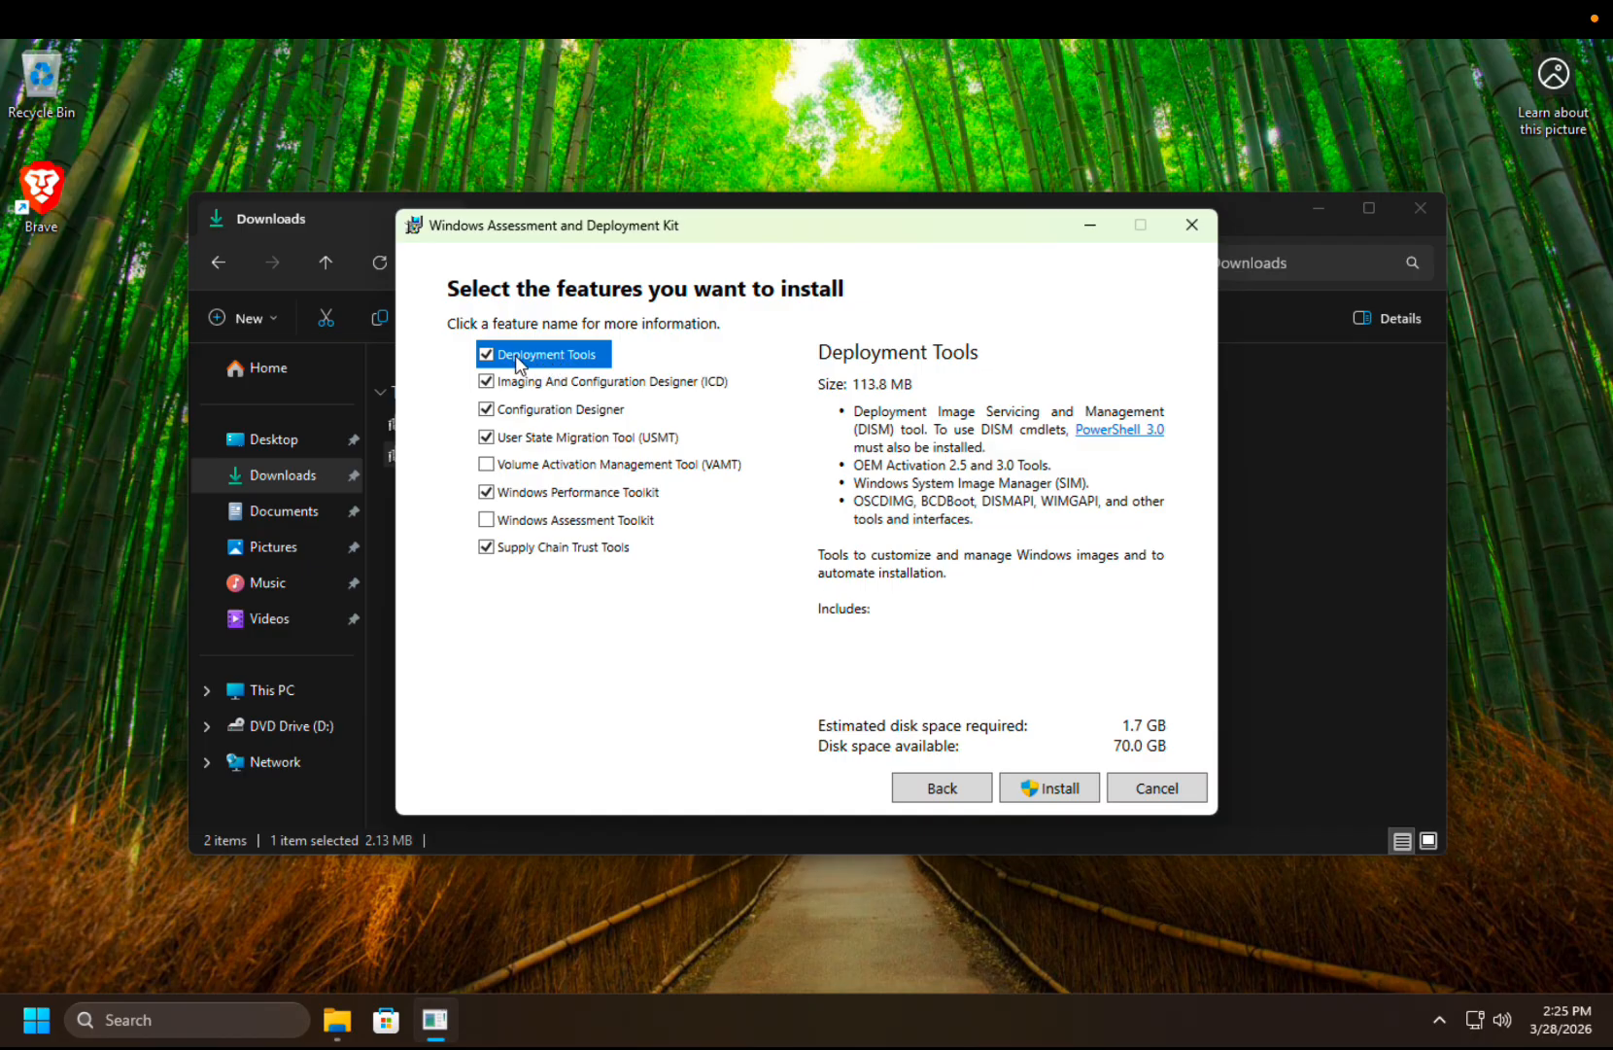
{"action": "left_click", "coordinate": [486, 382]}
{"action": "left_click", "coordinate": [486, 410]}
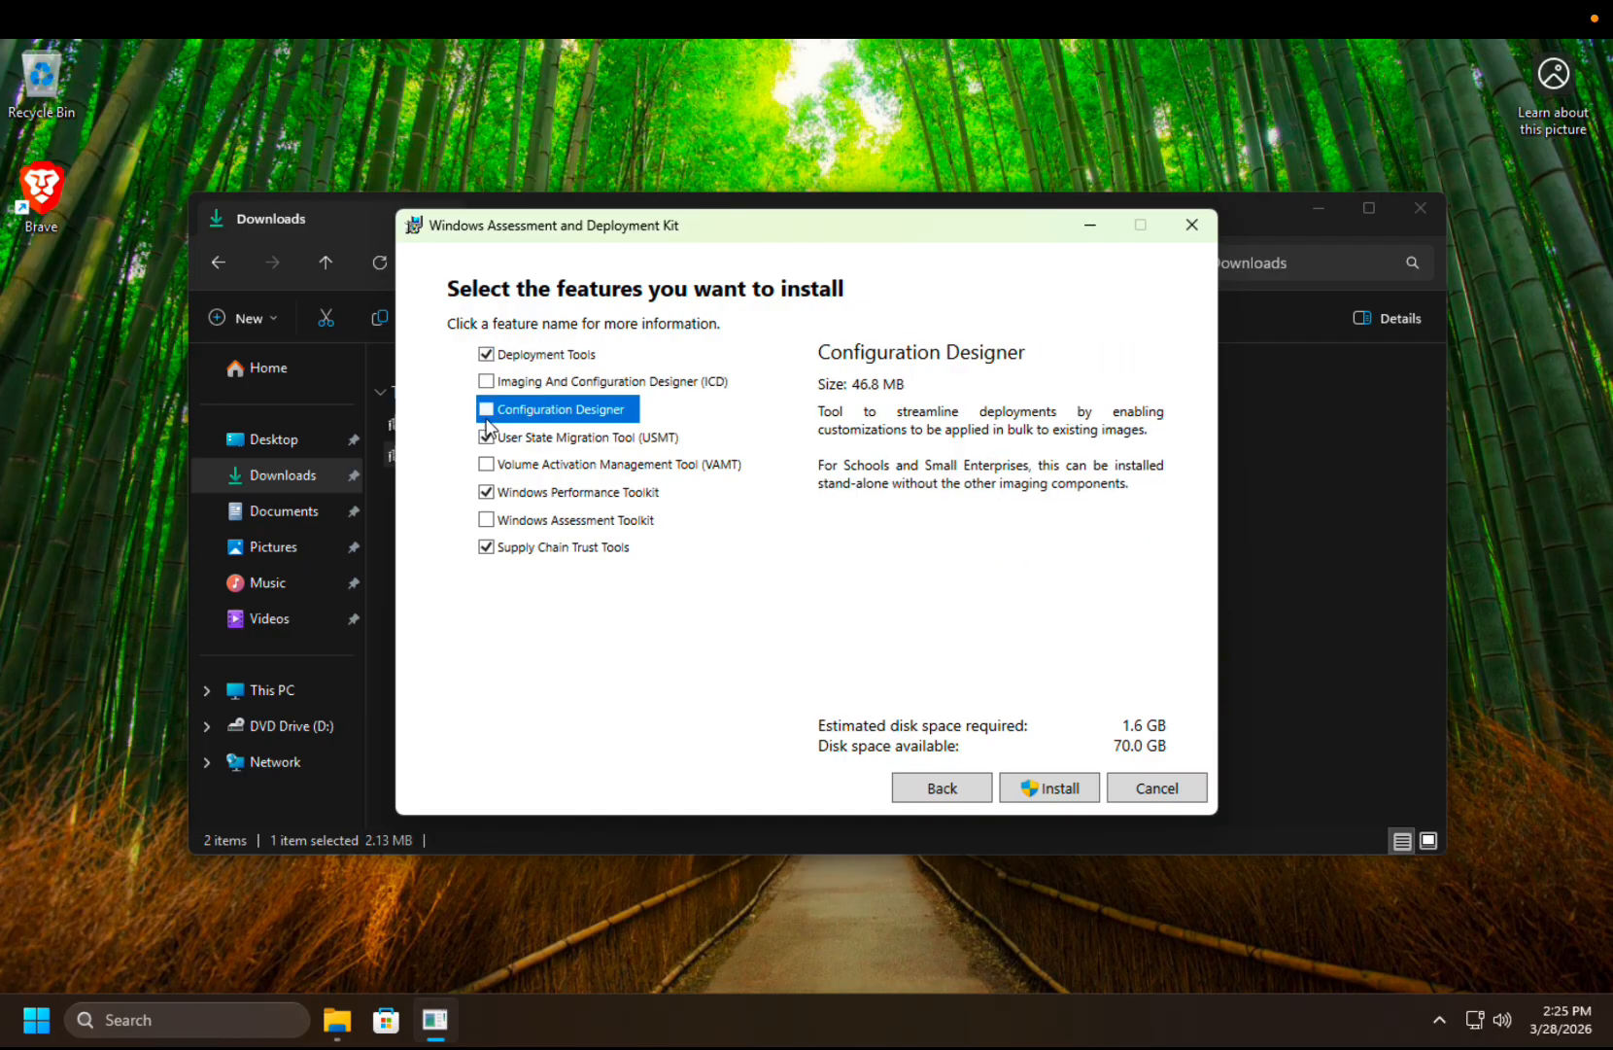
{"action": "left_click", "coordinate": [488, 440]}
{"action": "left_click", "coordinate": [493, 492]}
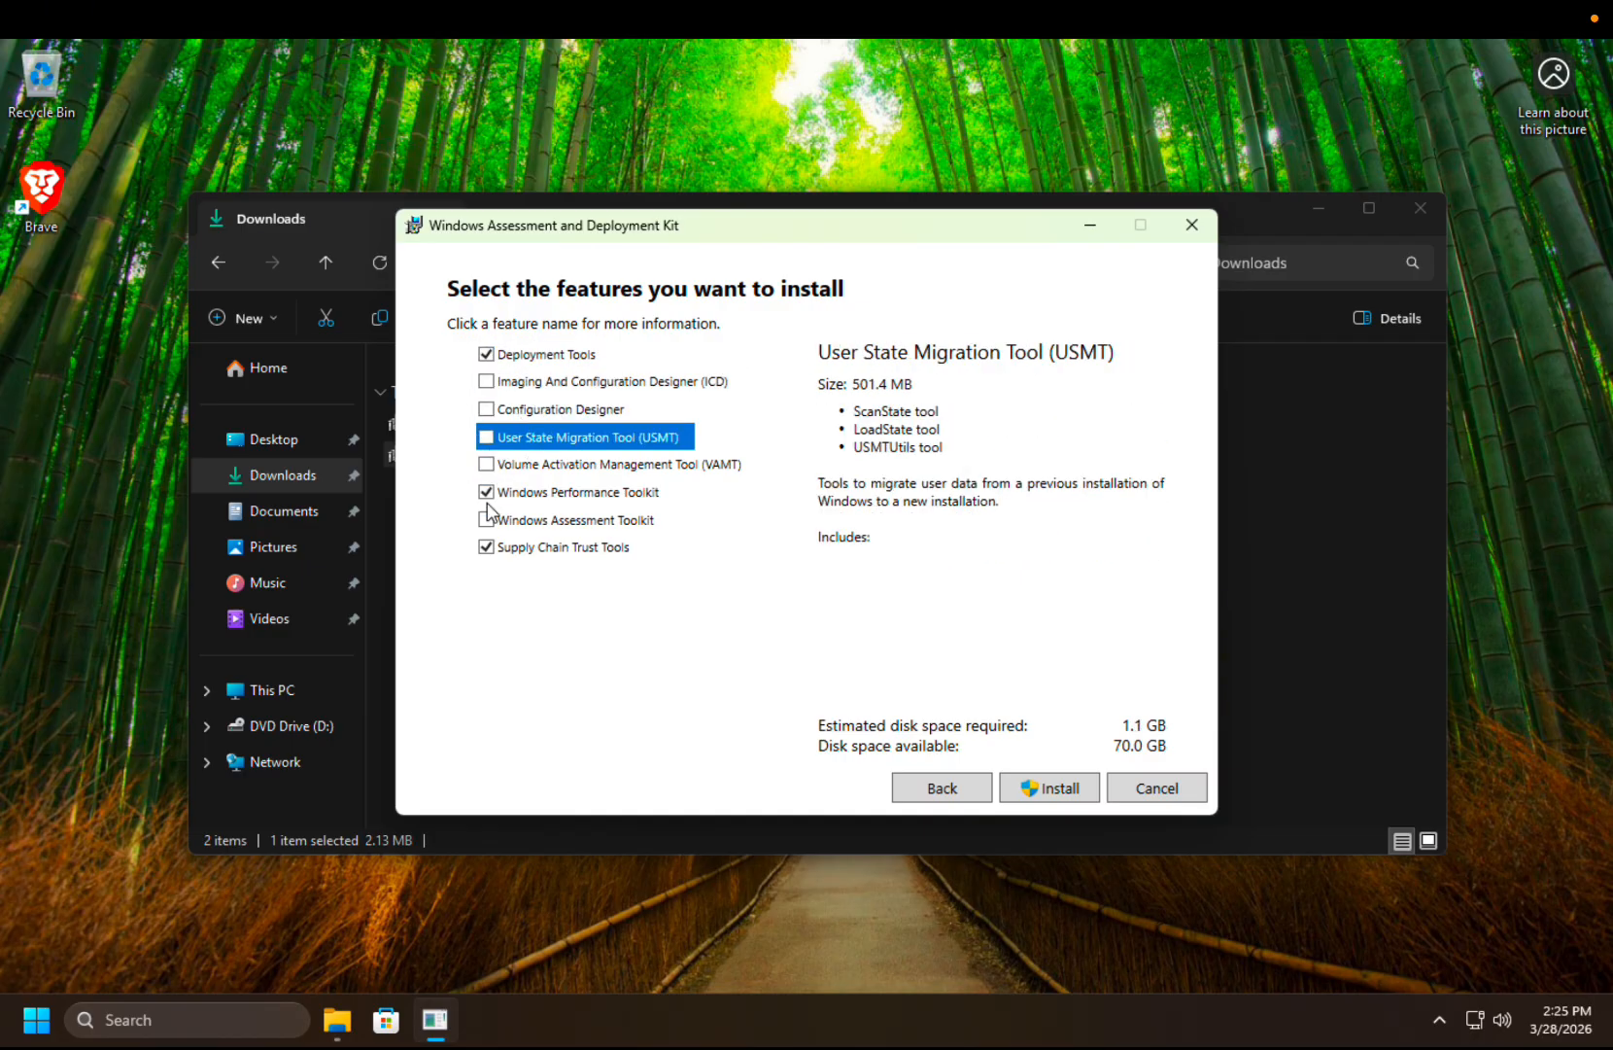
{"action": "left_click", "coordinate": [489, 547]}
{"action": "left_click", "coordinate": [489, 492]}
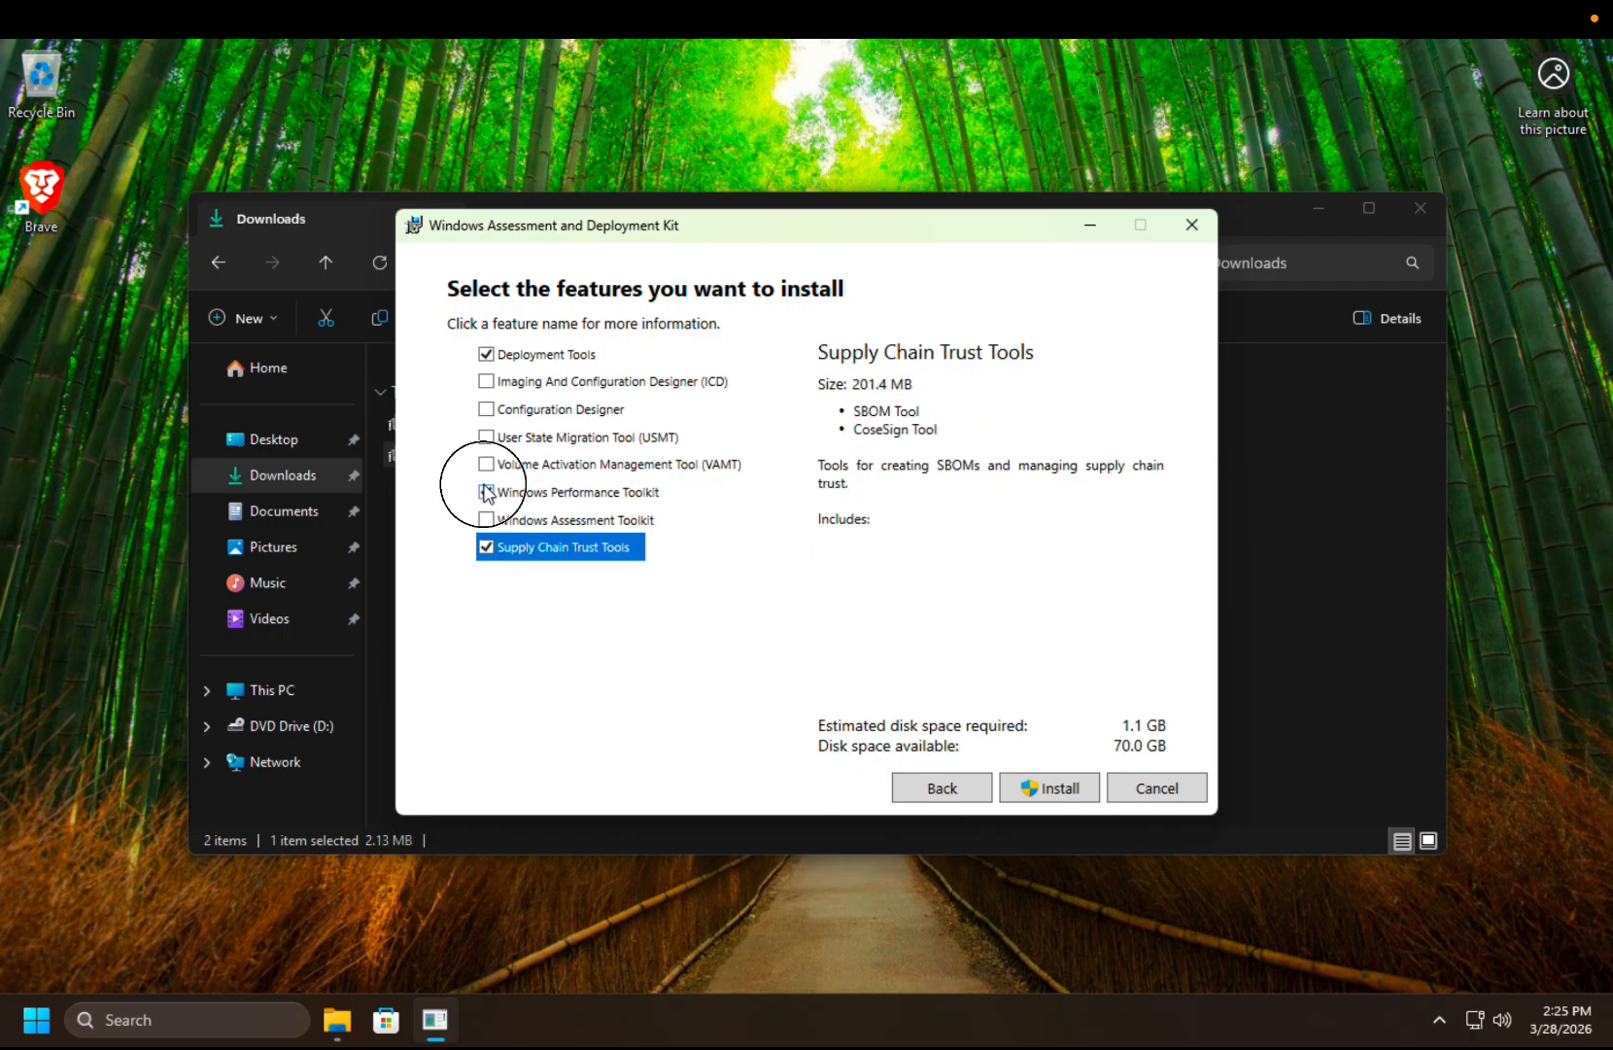
{"action": "left_click", "coordinate": [489, 548]}
Review the description and required features of Imaging And Configuration Designer (ICD)
{"action": "left_click", "coordinate": [577, 382]}
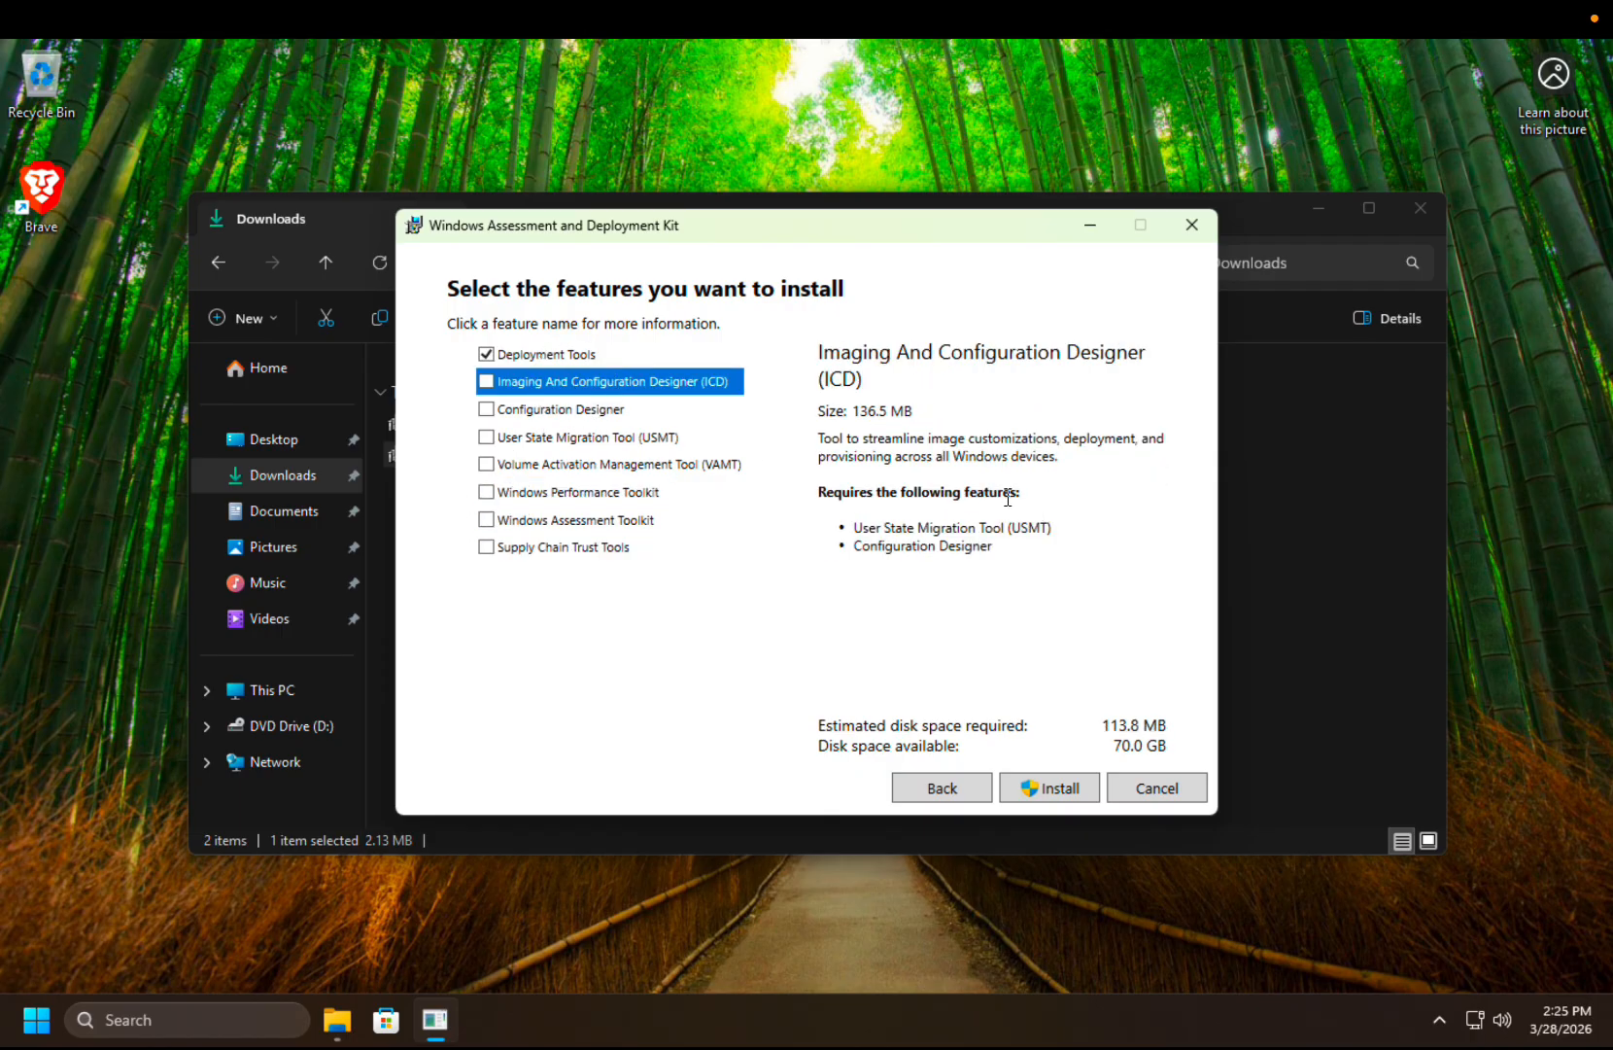
{"action": "left_click_drag", "start_coordinate": [818, 438], "coordinate": [1081, 442]}
{"action": "left_click", "coordinate": [960, 459]}
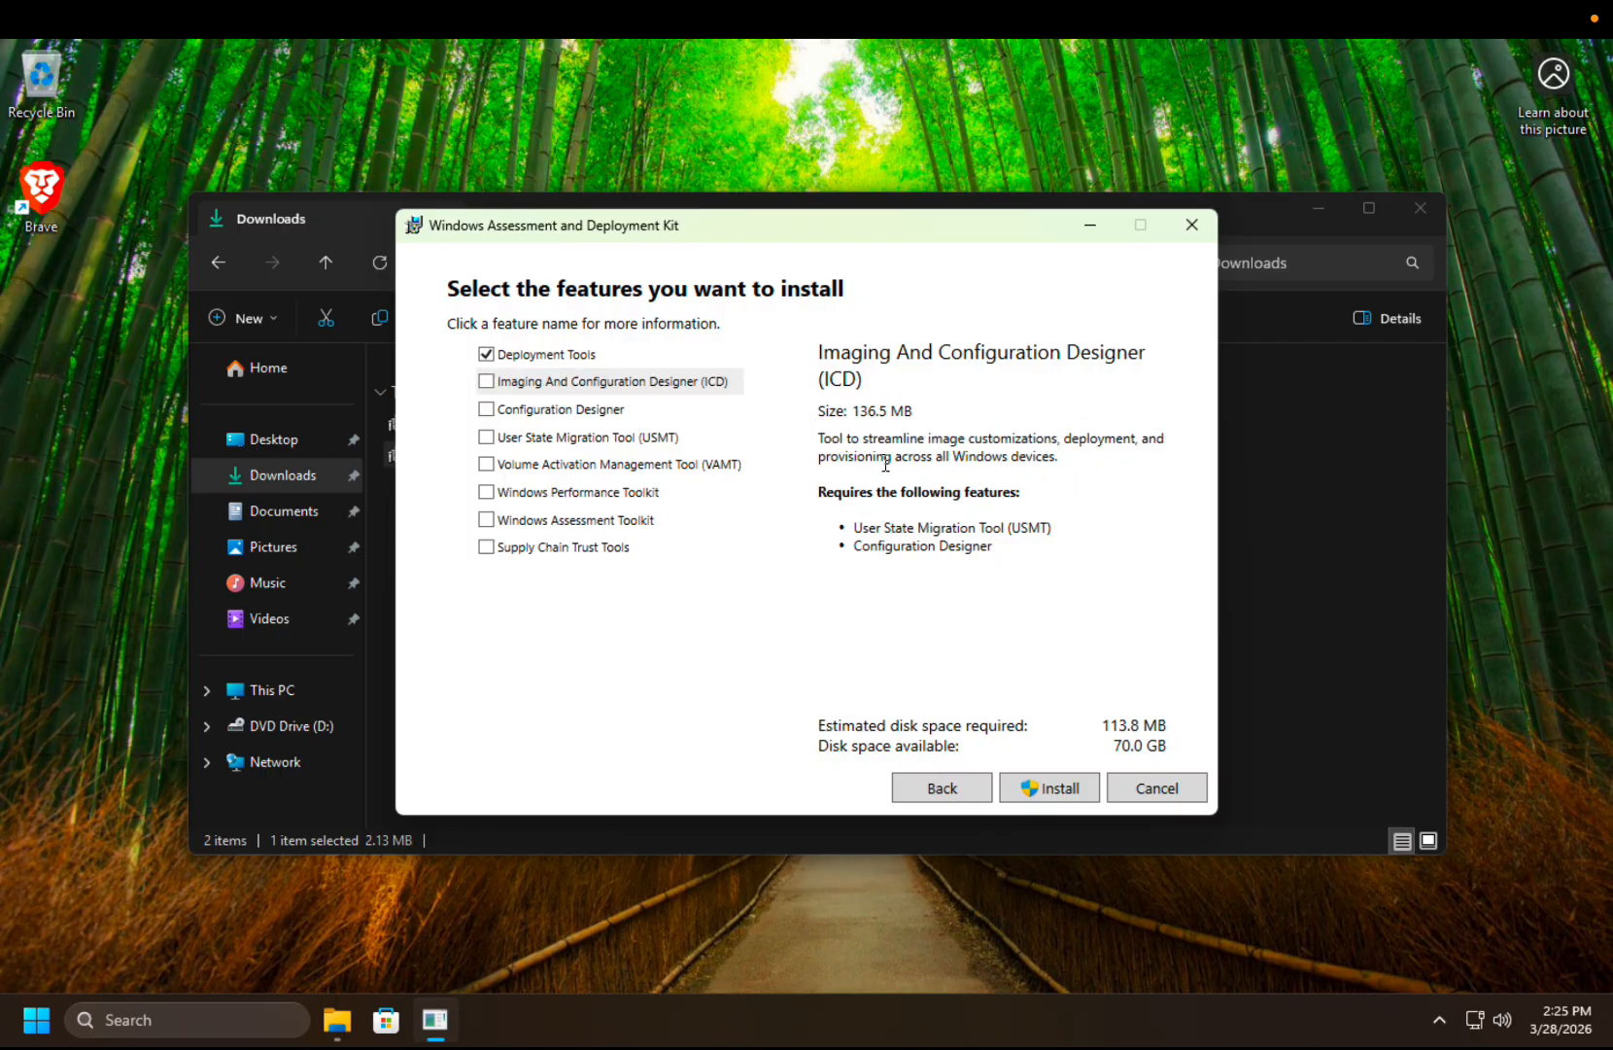
{"action": "left_click", "coordinate": [486, 381]}
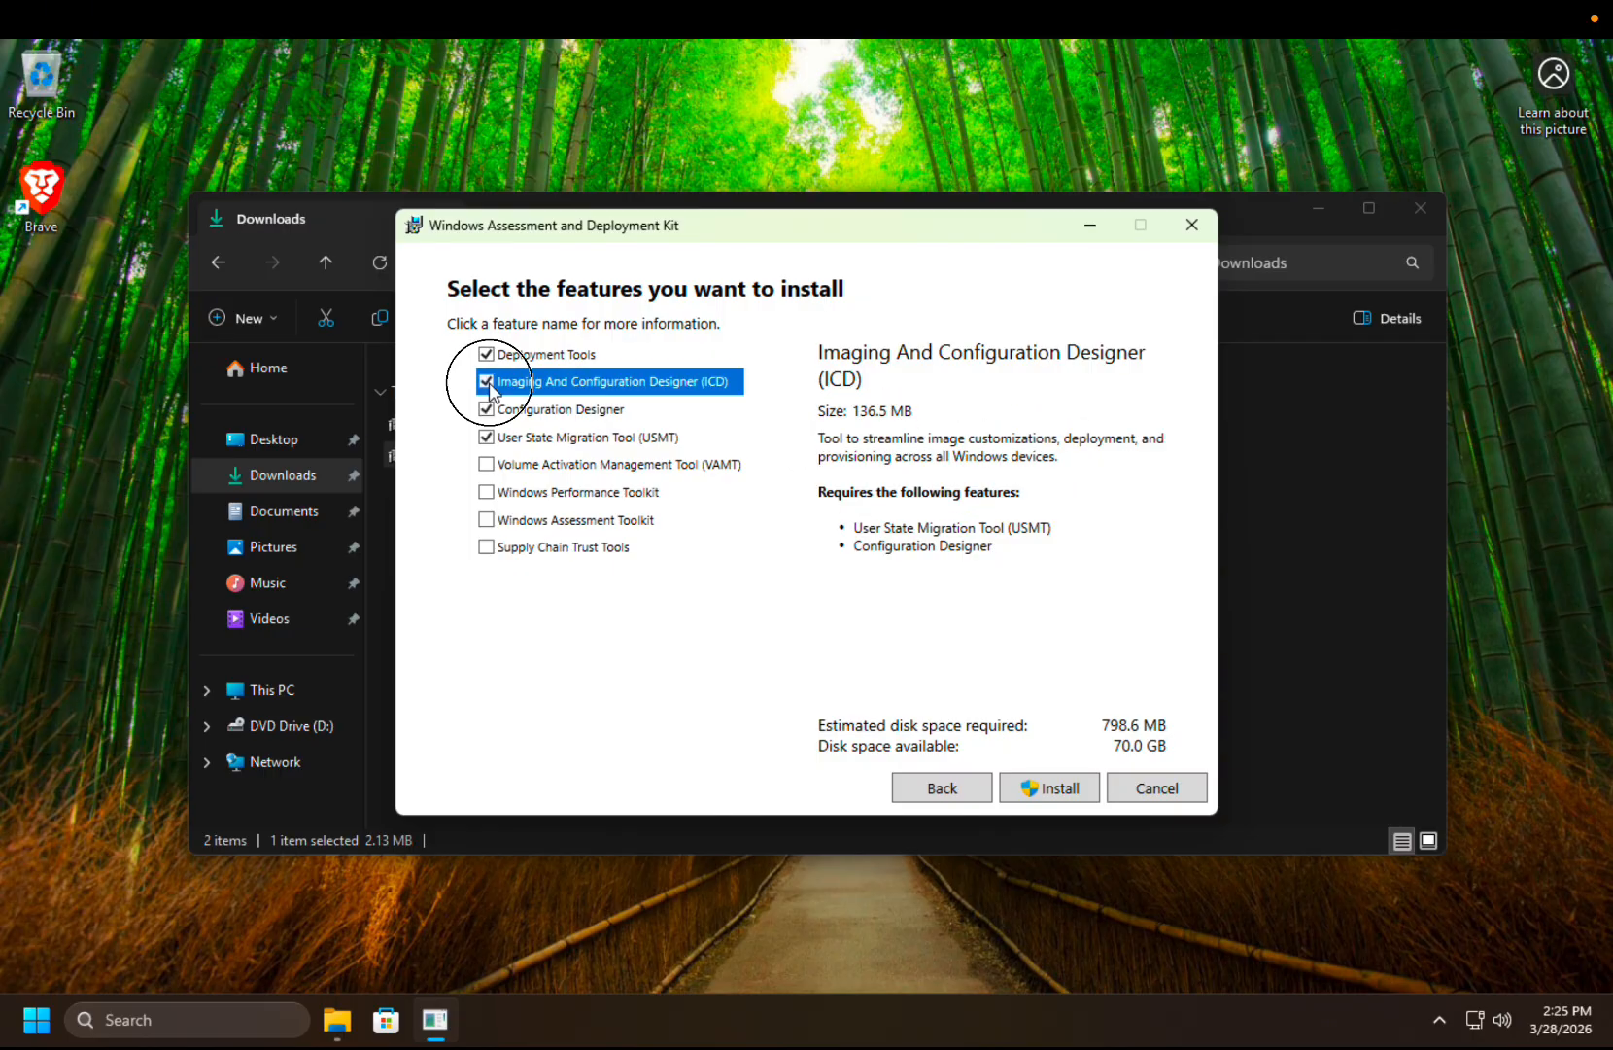
{"action": "left_click", "coordinate": [486, 437]}
{"action": "left_click", "coordinate": [486, 409]}
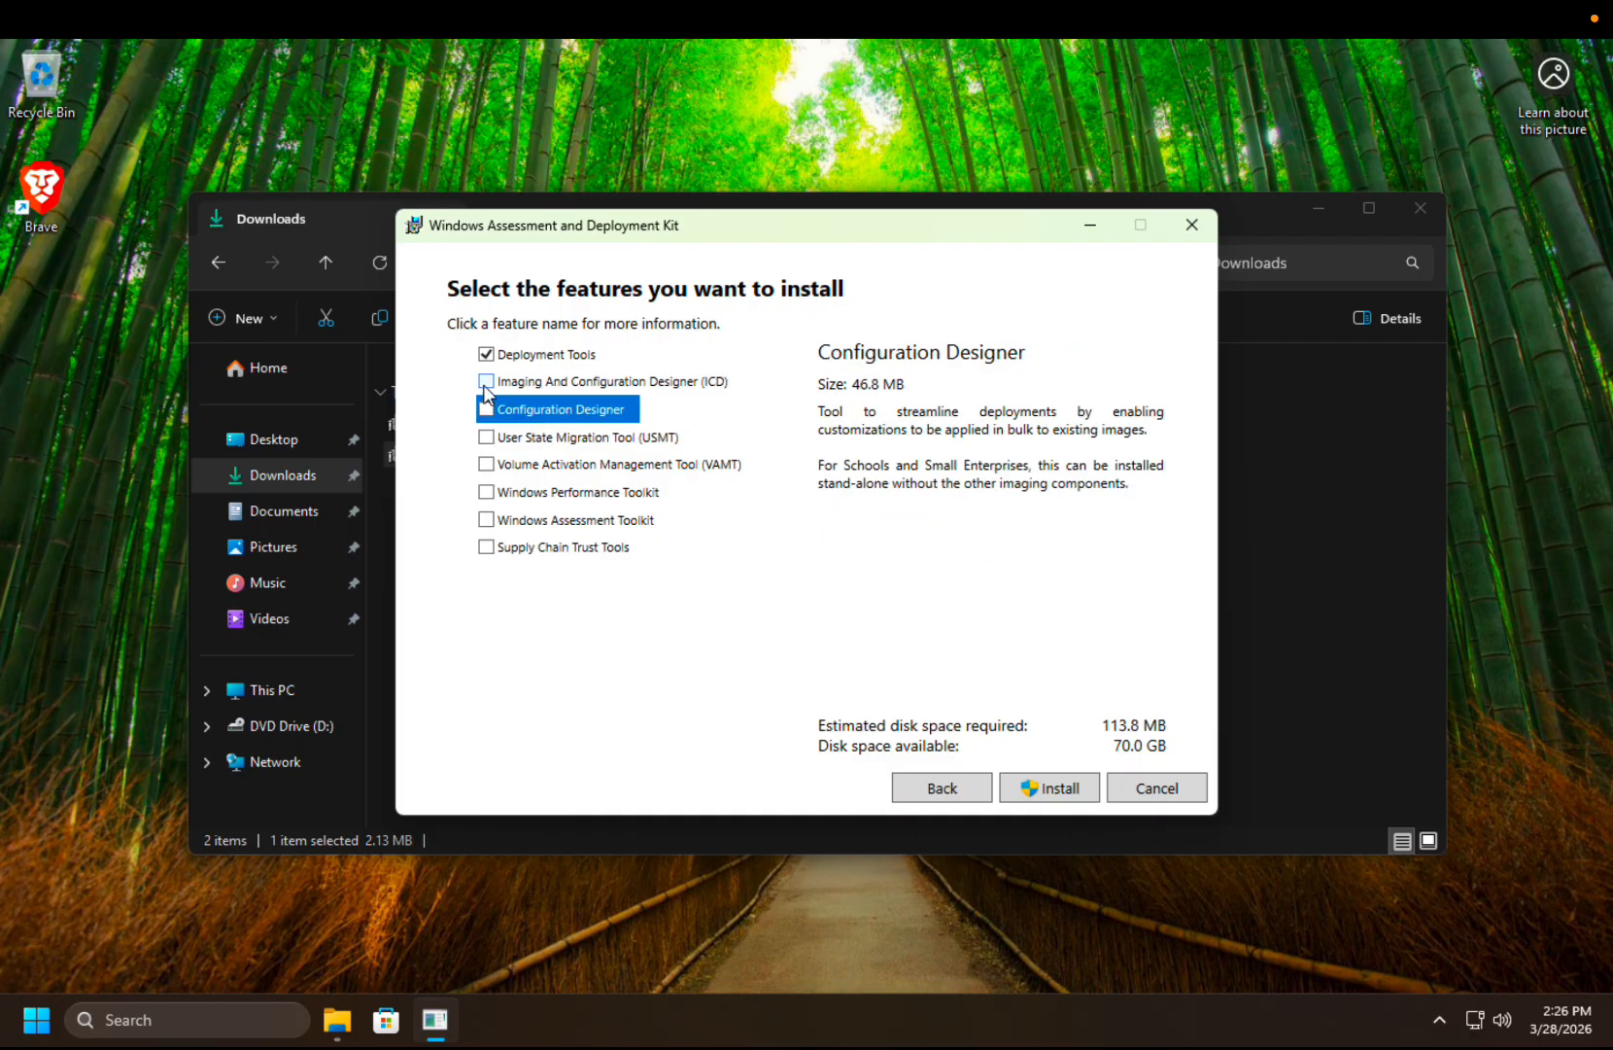
{"action": "left_click", "coordinate": [485, 383]}
{"action": "left_click", "coordinate": [536, 356]}
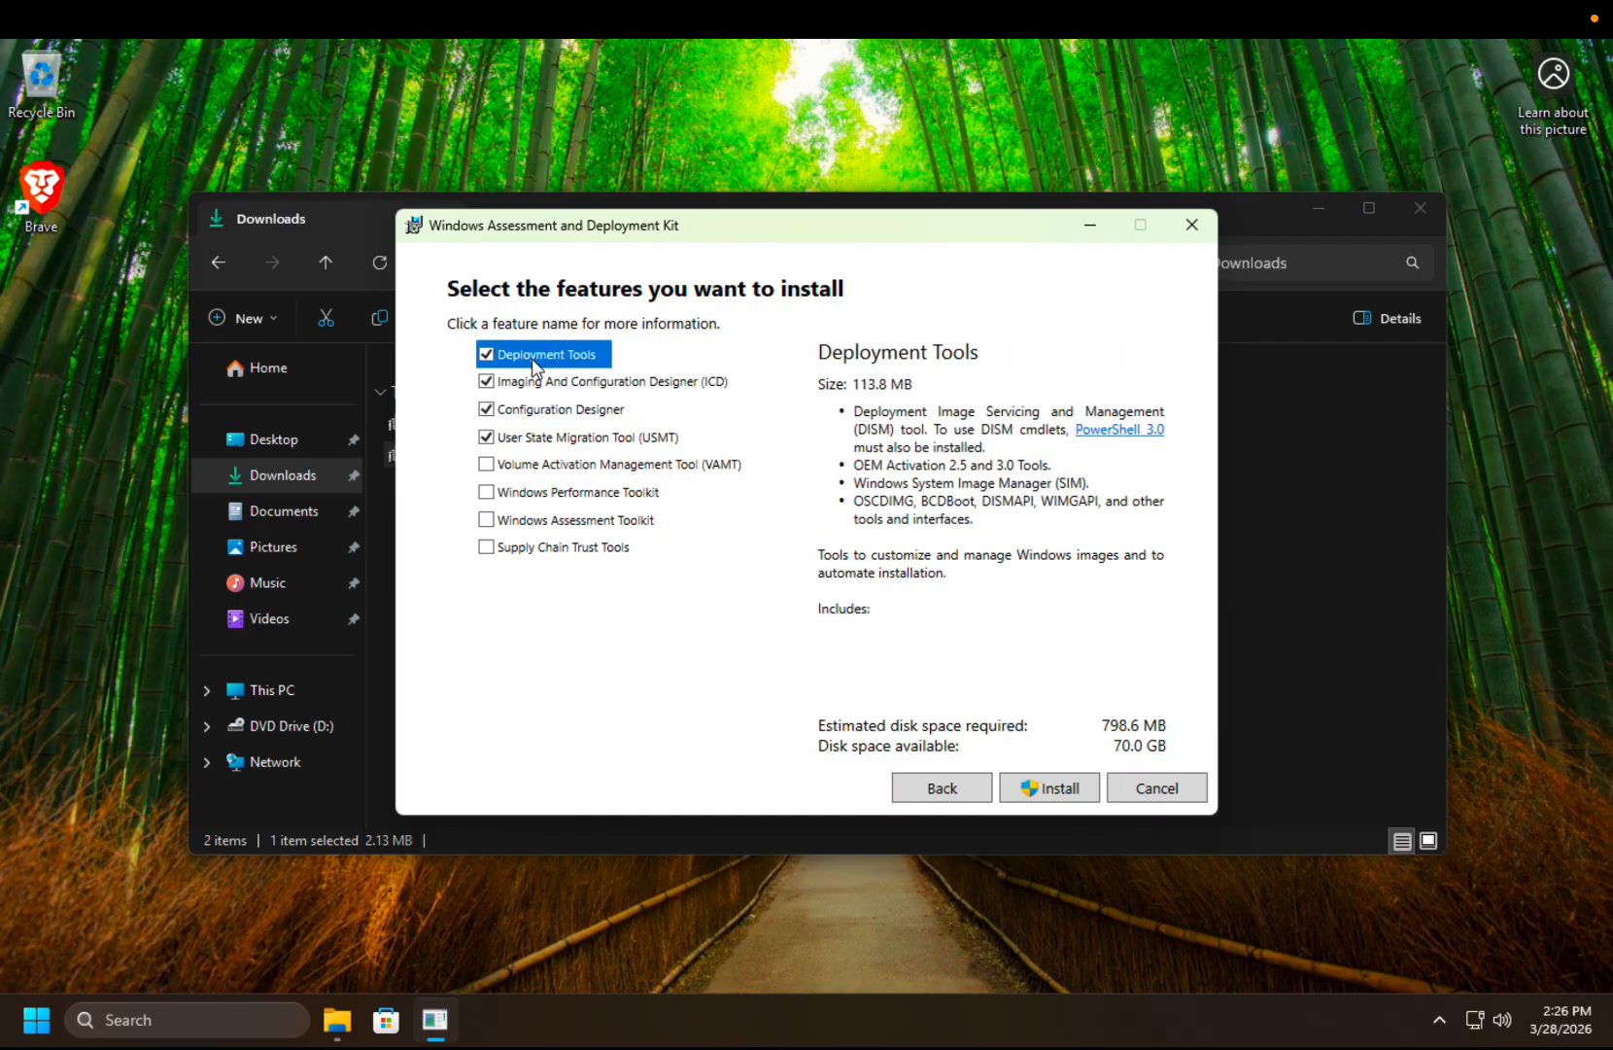
{"action": "left_click", "coordinate": [486, 382]}
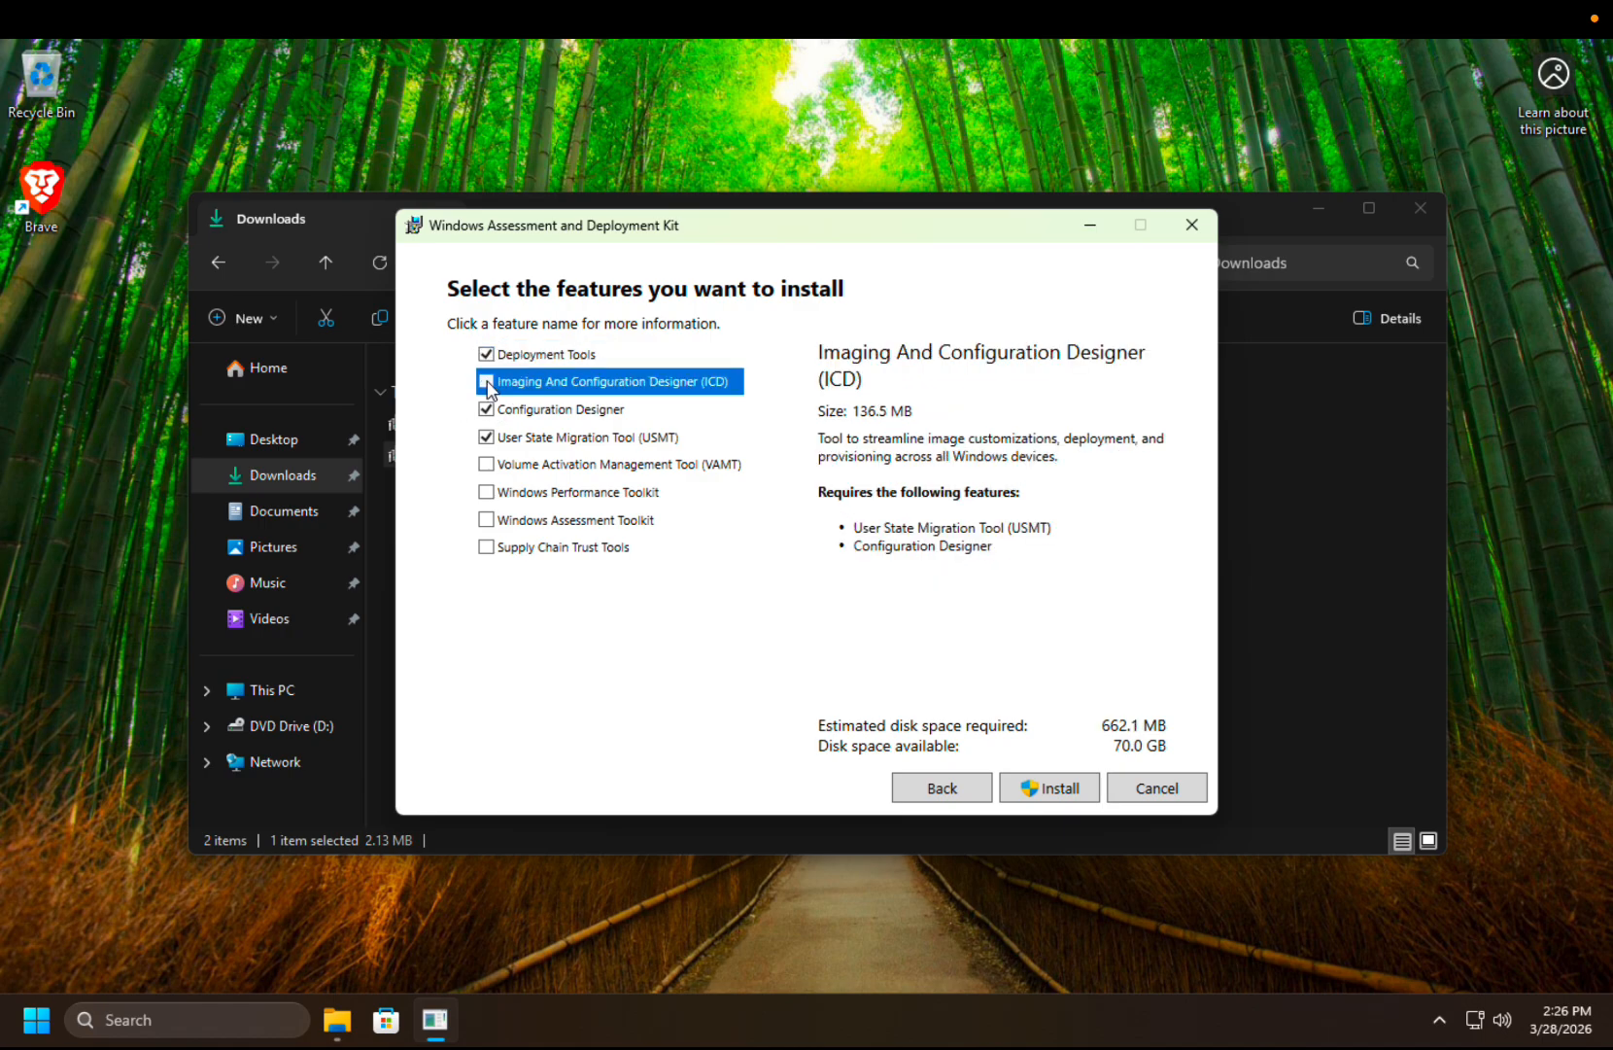
{"action": "left_click", "coordinate": [485, 409]}
{"action": "left_click", "coordinate": [486, 436]}
{"action": "left_click", "coordinate": [530, 355]}
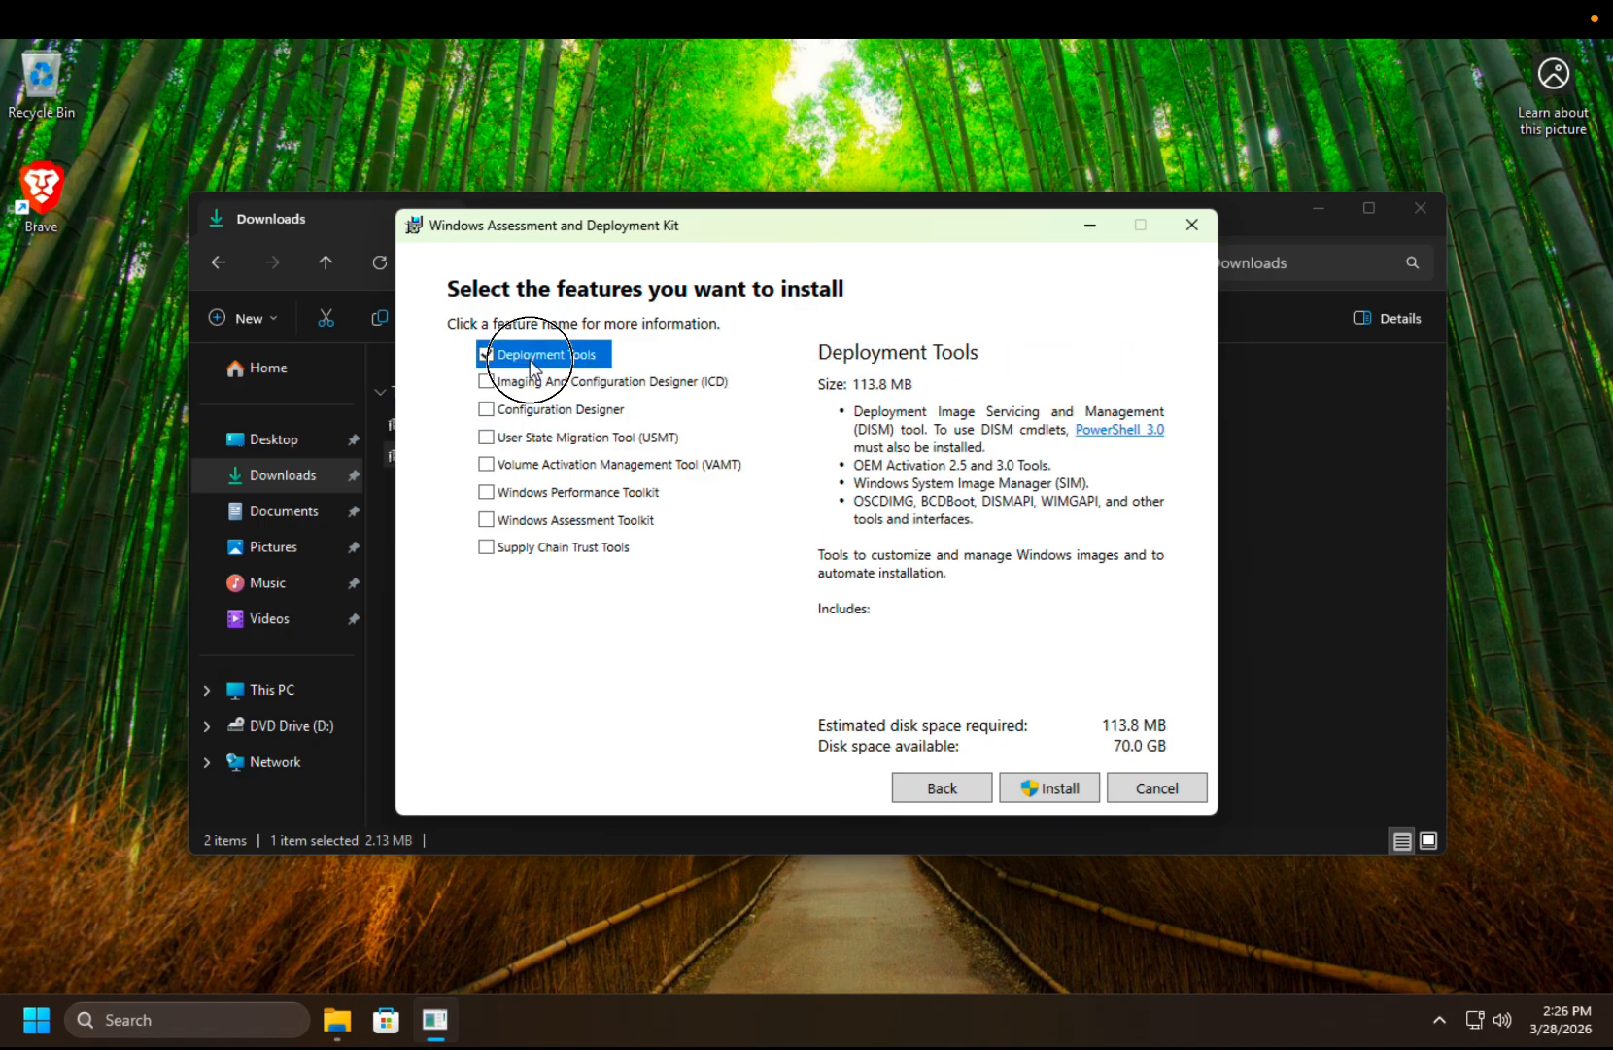
Start installing Deployment Tools and allow the installer to make changes to the device
{"action": "left_click", "coordinate": [1036, 787]}
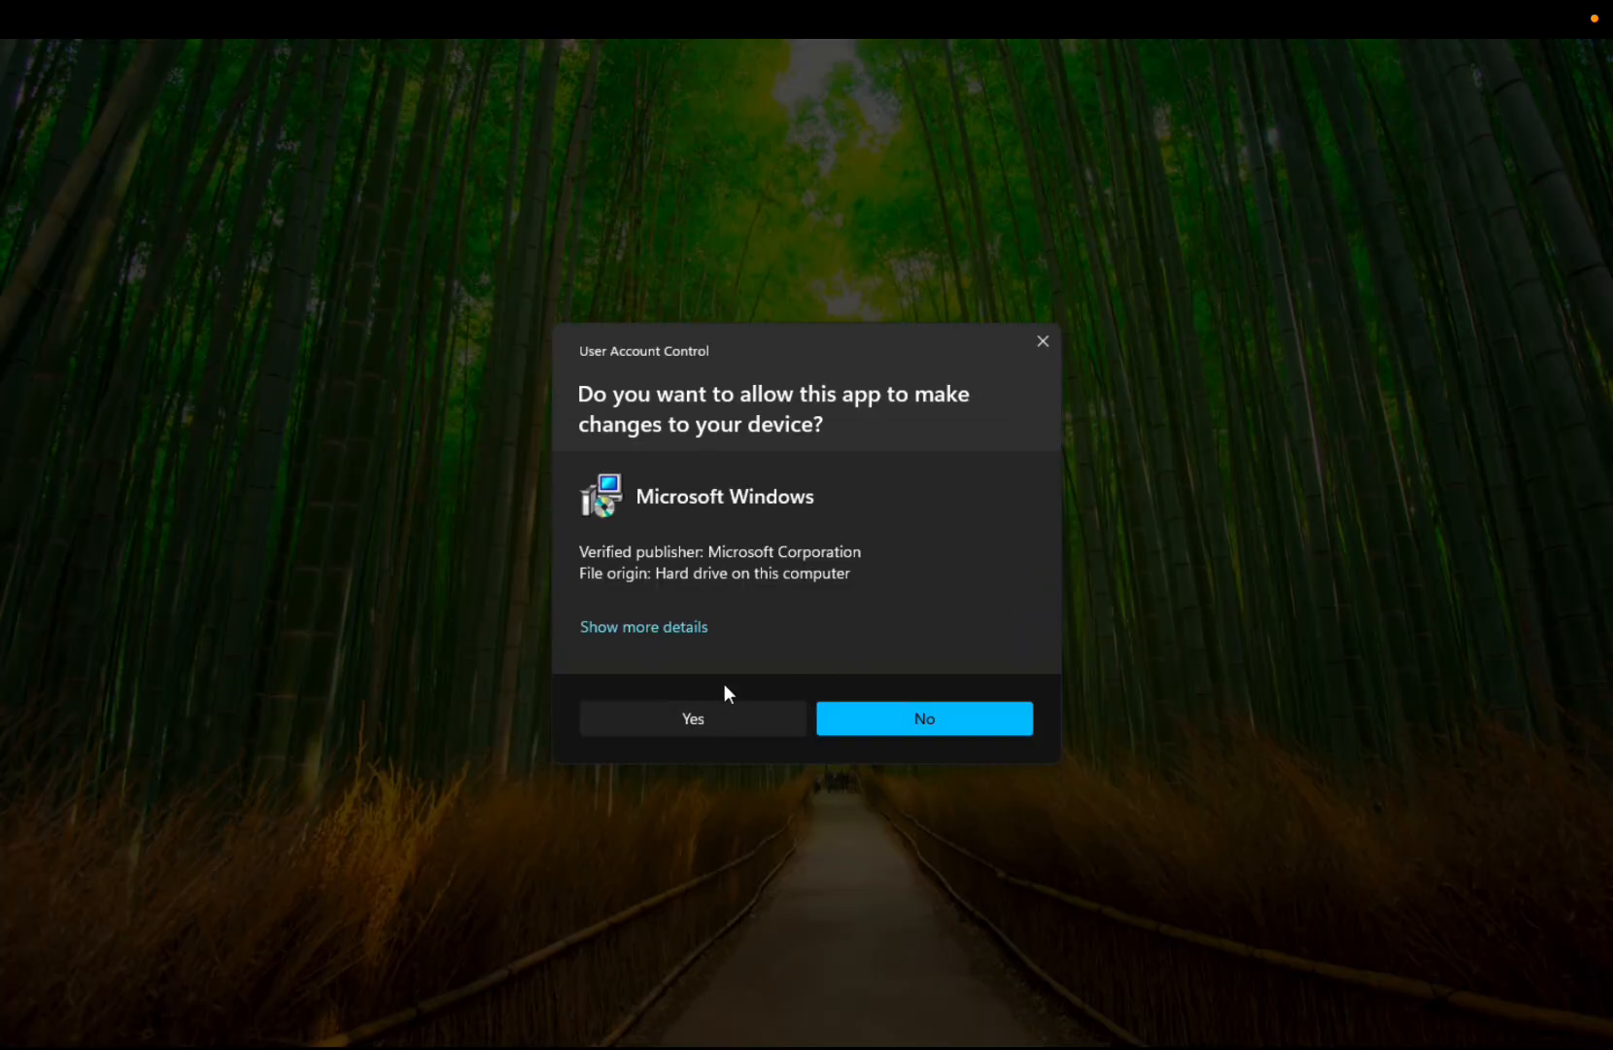
{"action": "left_click", "coordinate": [725, 715]}
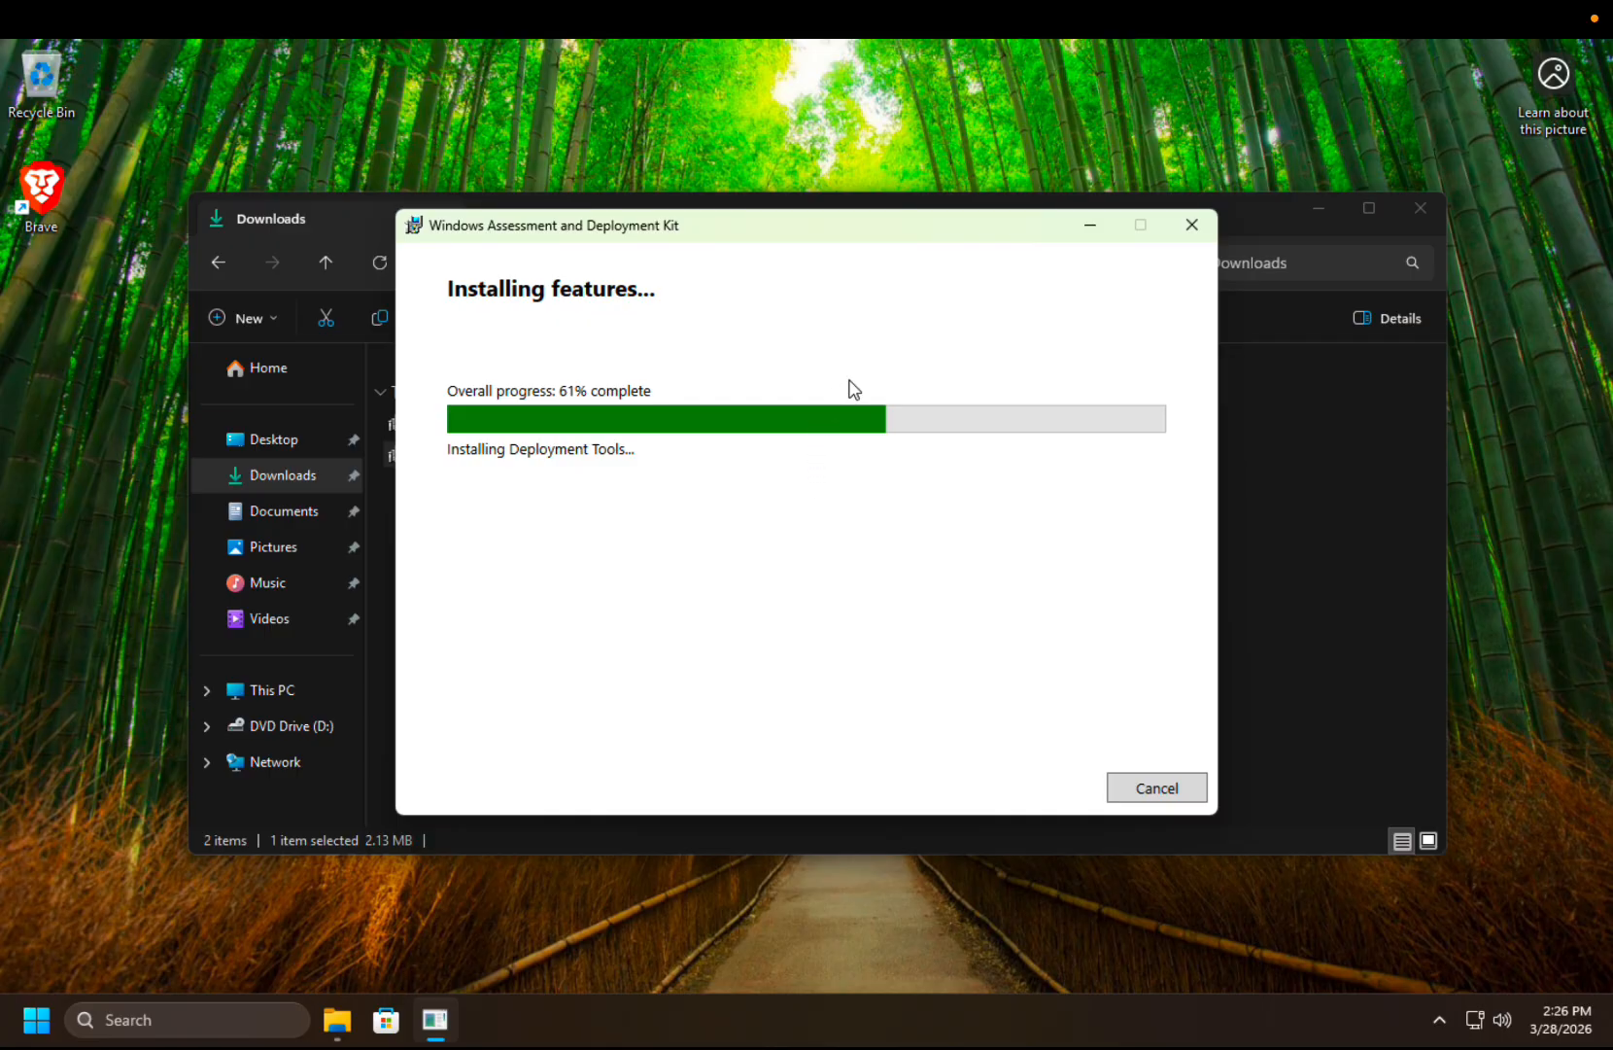
{"action": "left_click_drag", "start_coordinate": [807, 226], "coordinate": [799, 143]}
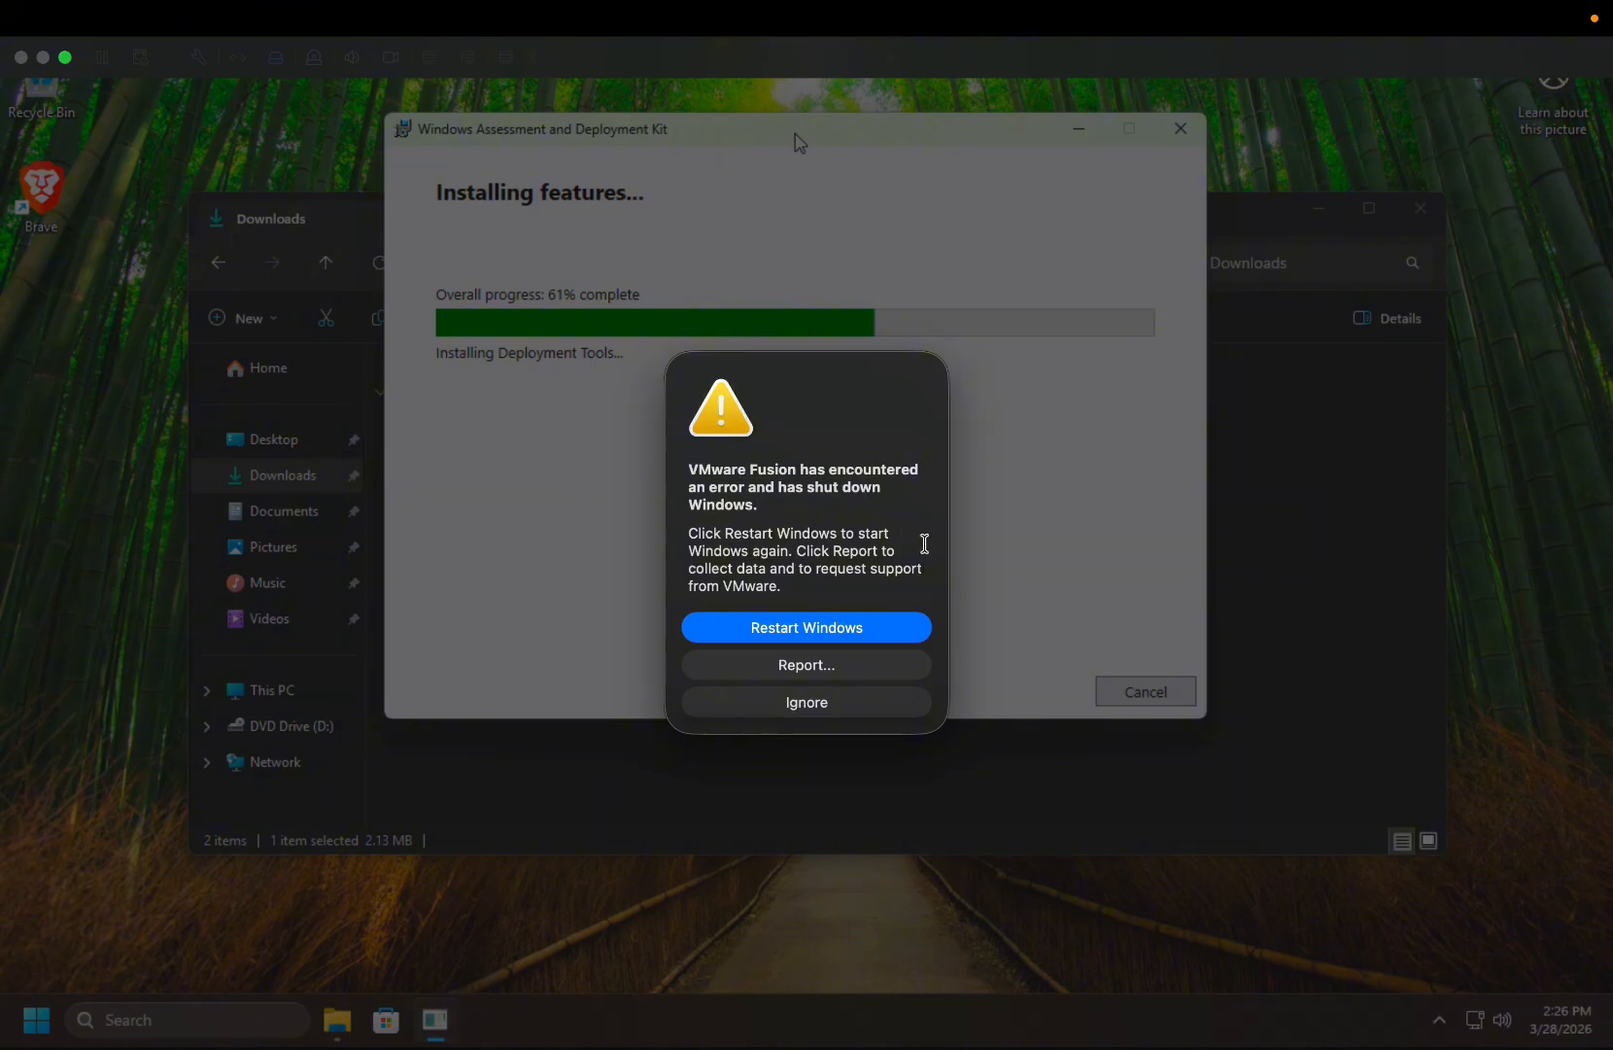
Restart Windows from the VMware Fusion error dialog and dismiss the security options screen
{"action": "left_click", "coordinate": [792, 630]}
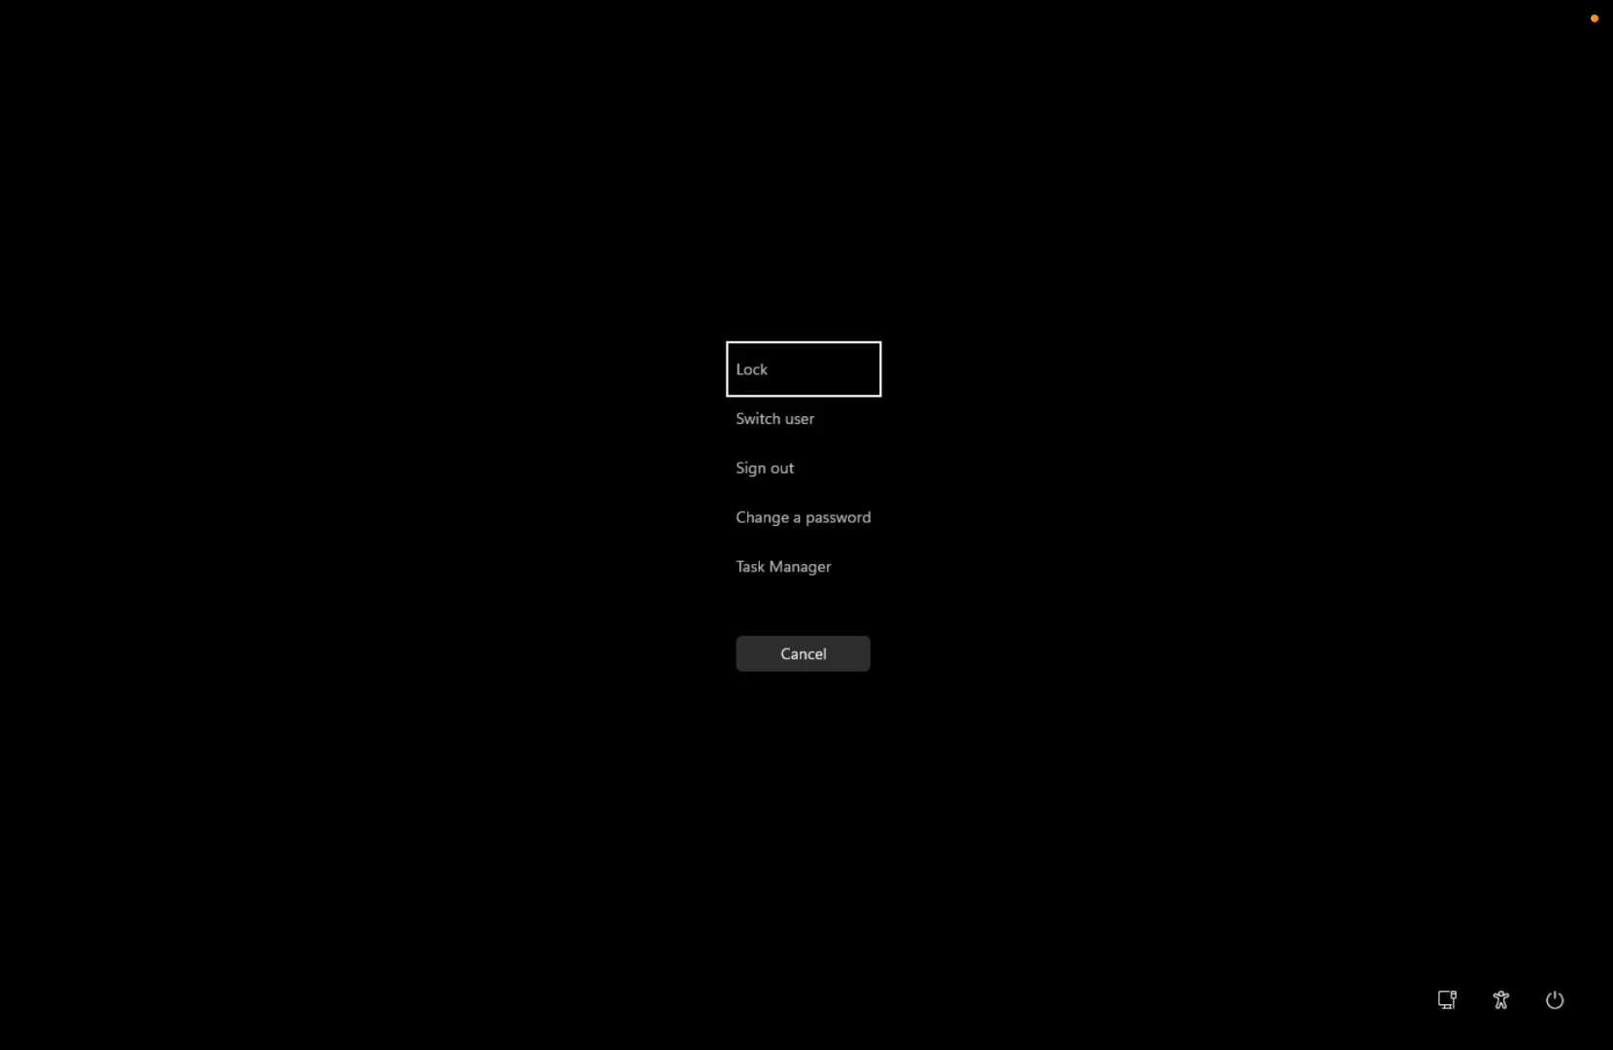
{"action": "left_click", "coordinate": [819, 647]}
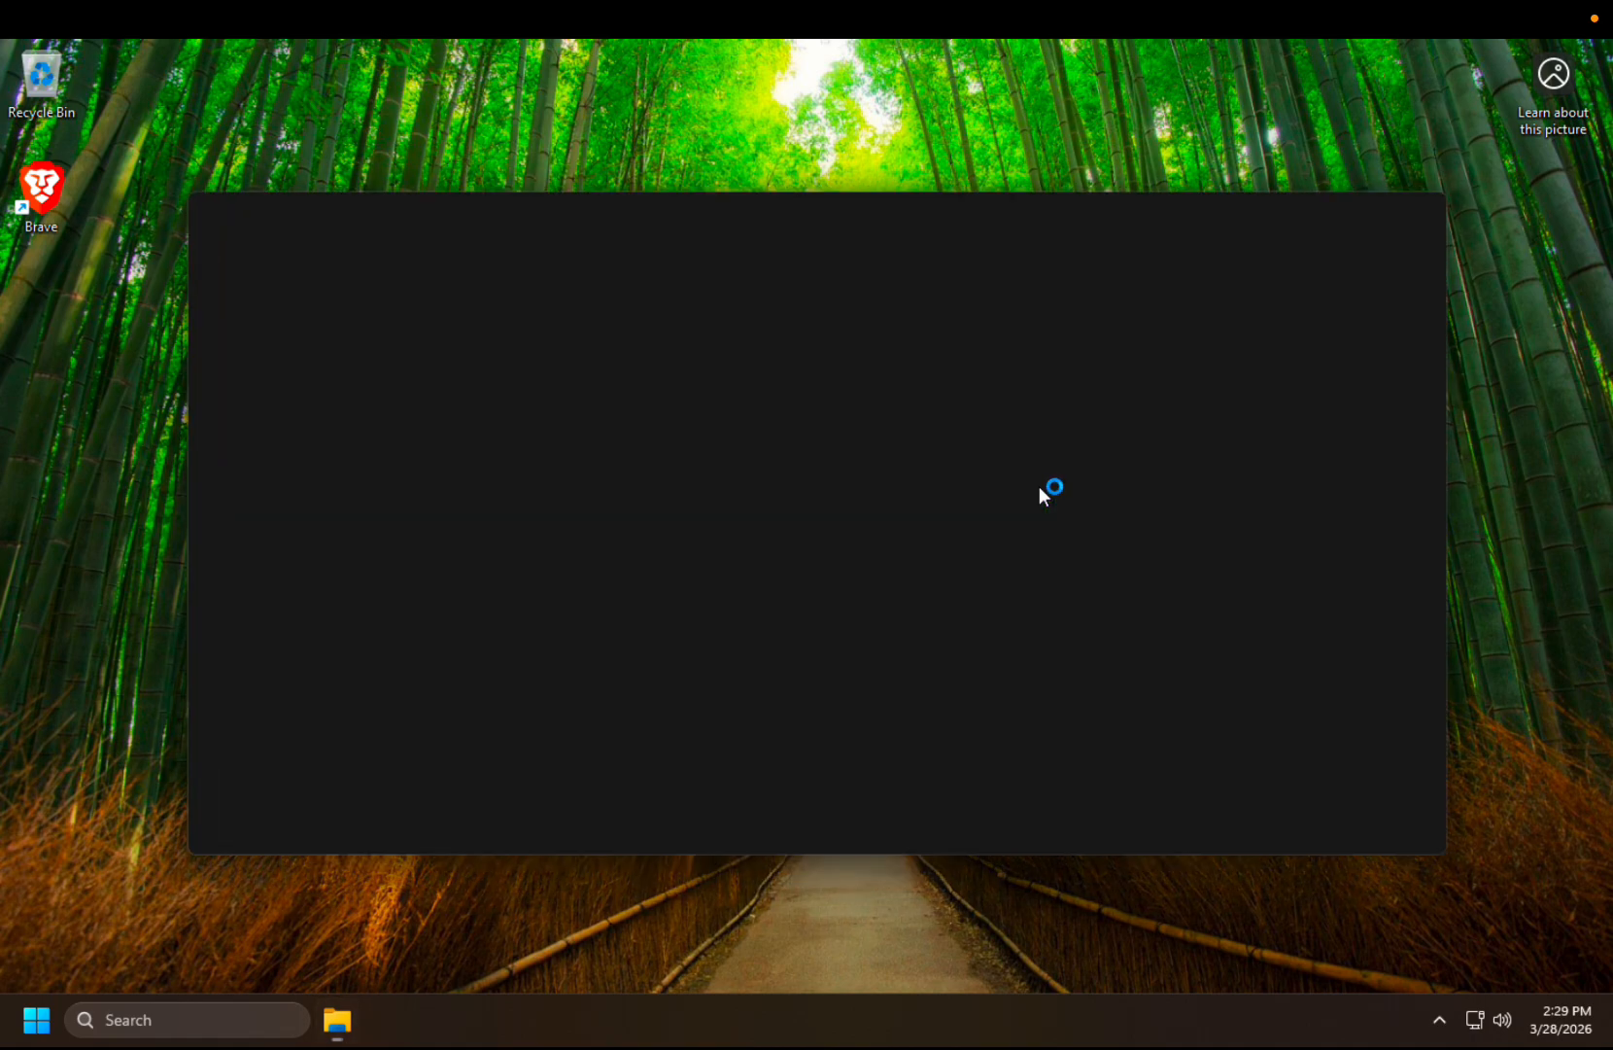
Open the Program Files (x86) folder with the Run command using the short path C:\PROGRA~2
{"action": "key", "text": "super+r"}
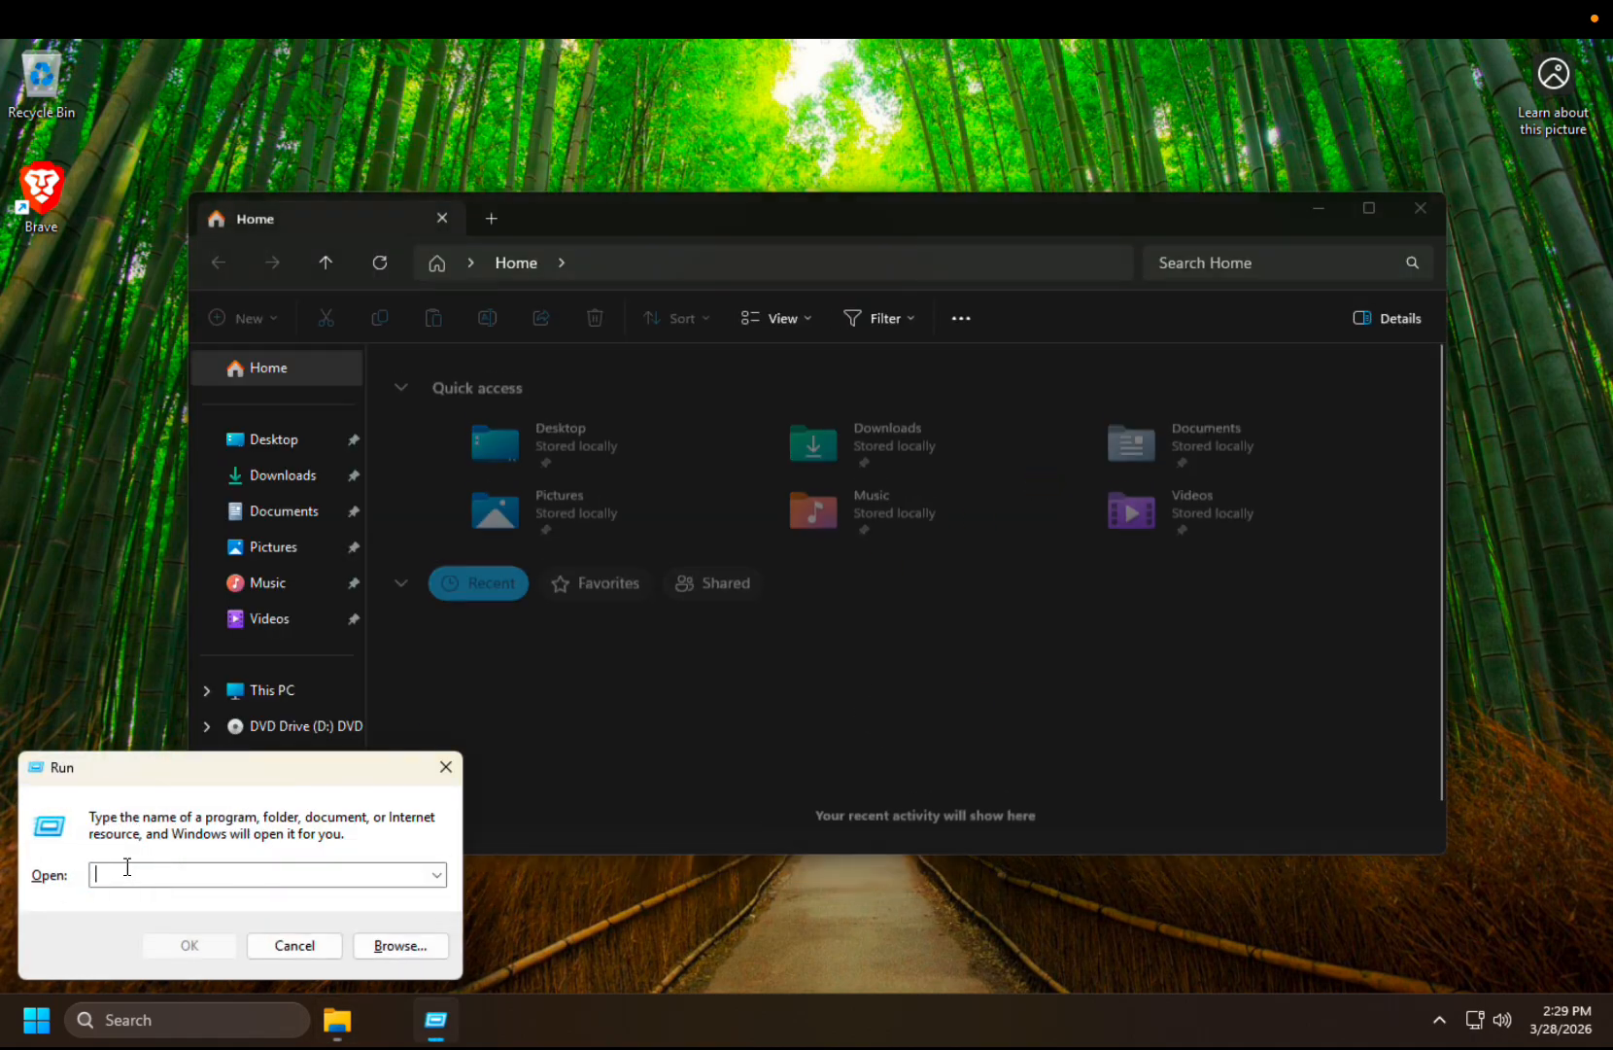
{"action": "type", "text": "C:\\PR"}
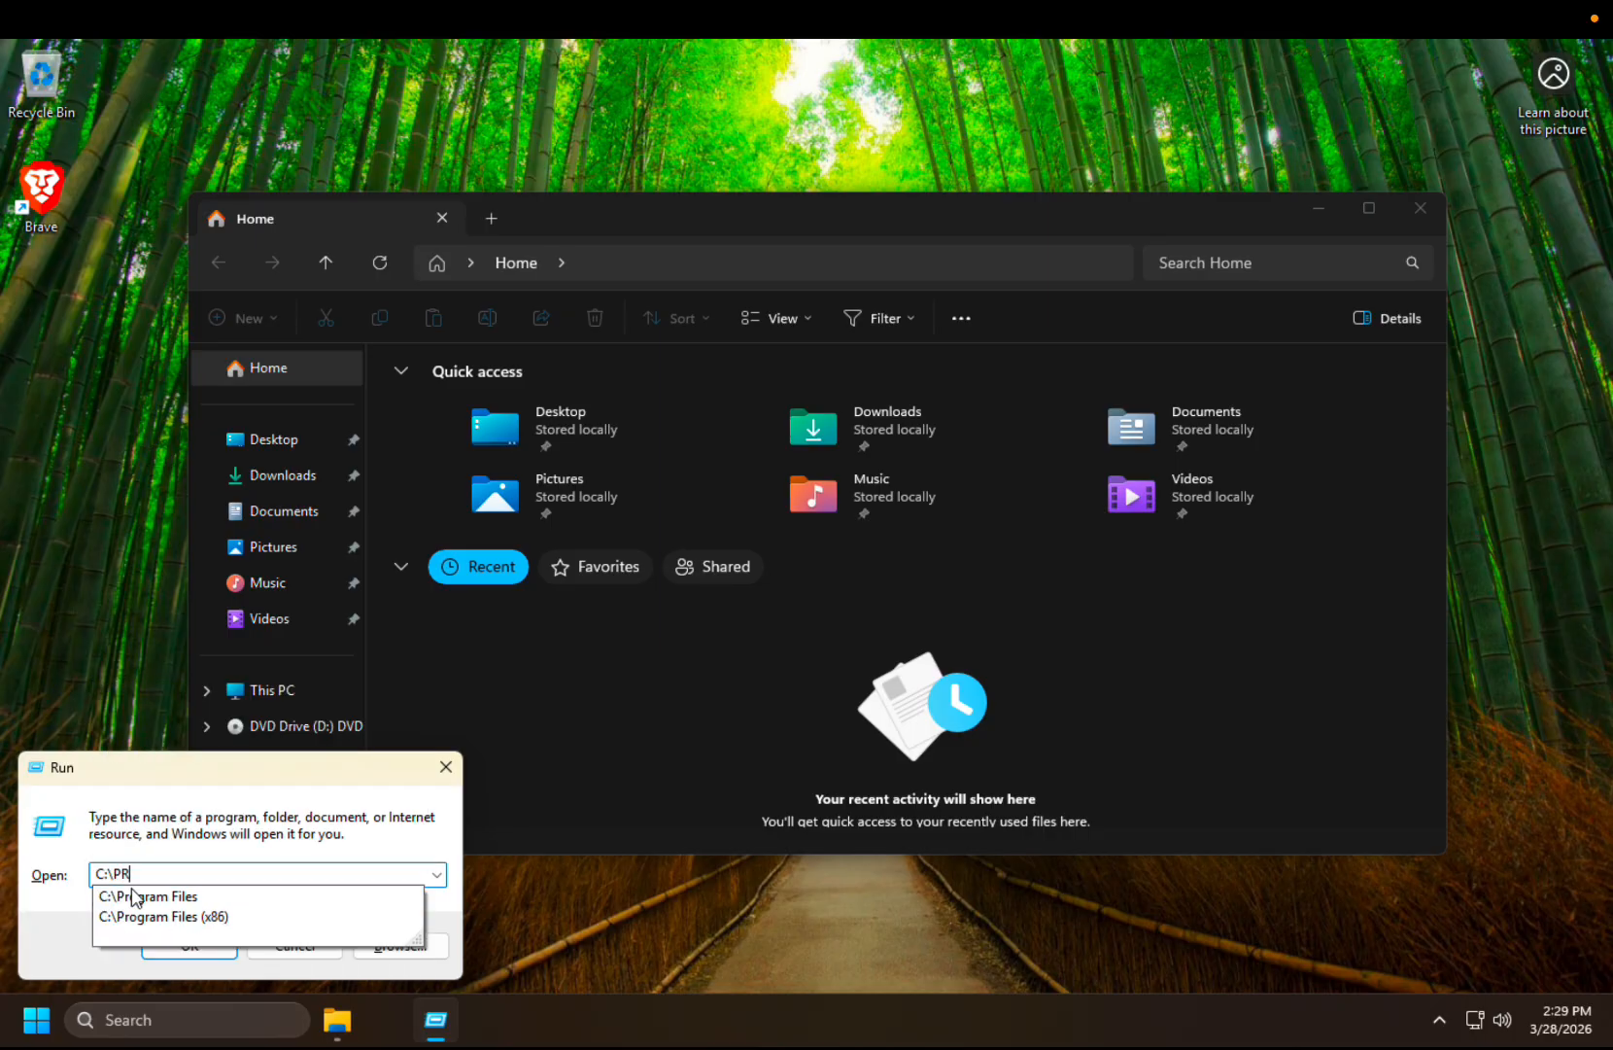
{"action": "type", "text": "OGRA~2"}
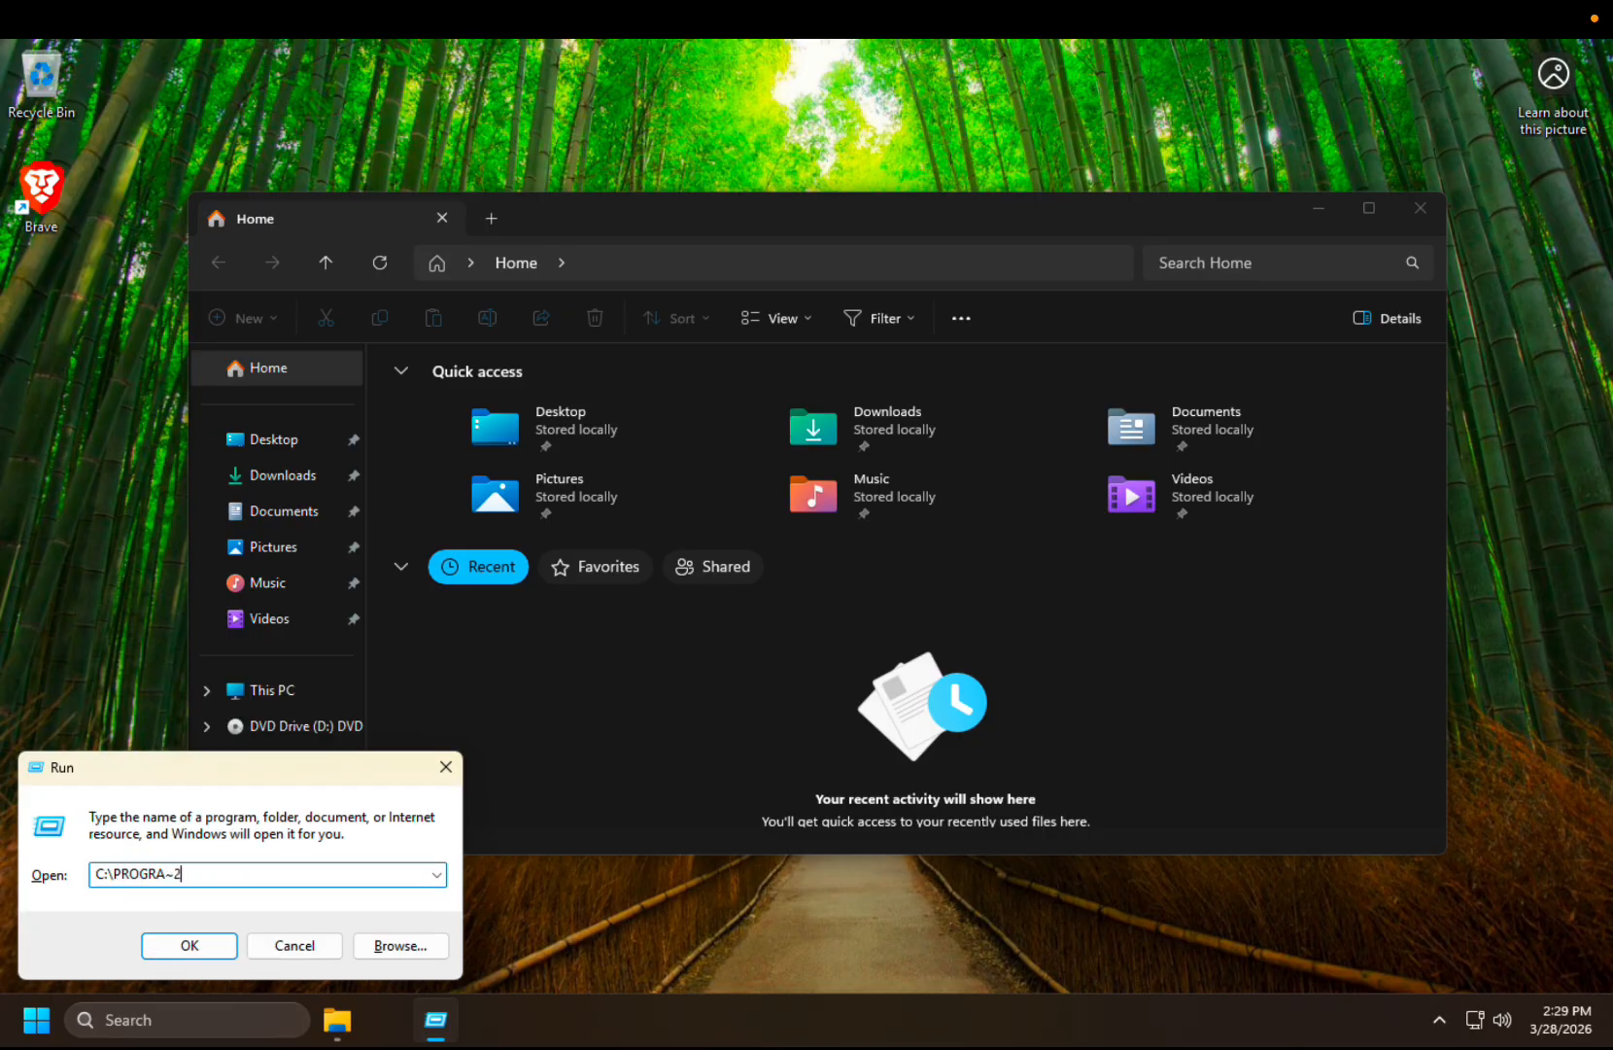
{"action": "left_click_drag", "start_coordinate": [204, 872], "coordinate": [83, 873]}
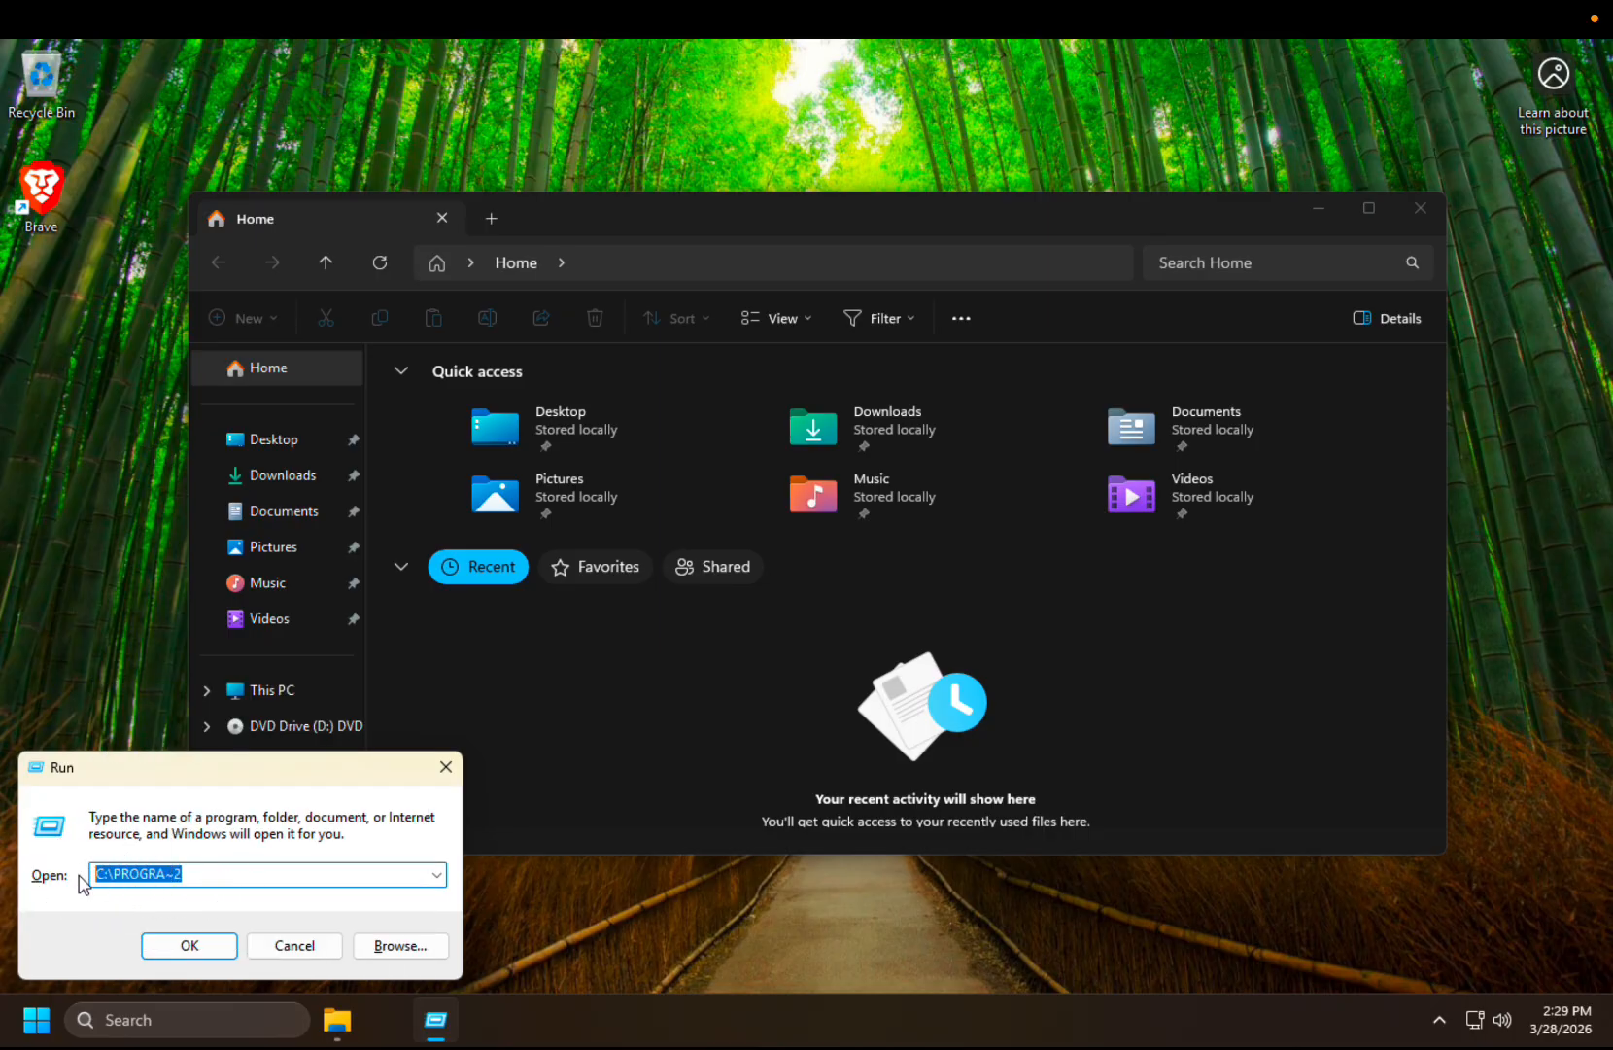
{"action": "left_click", "coordinate": [210, 873]}
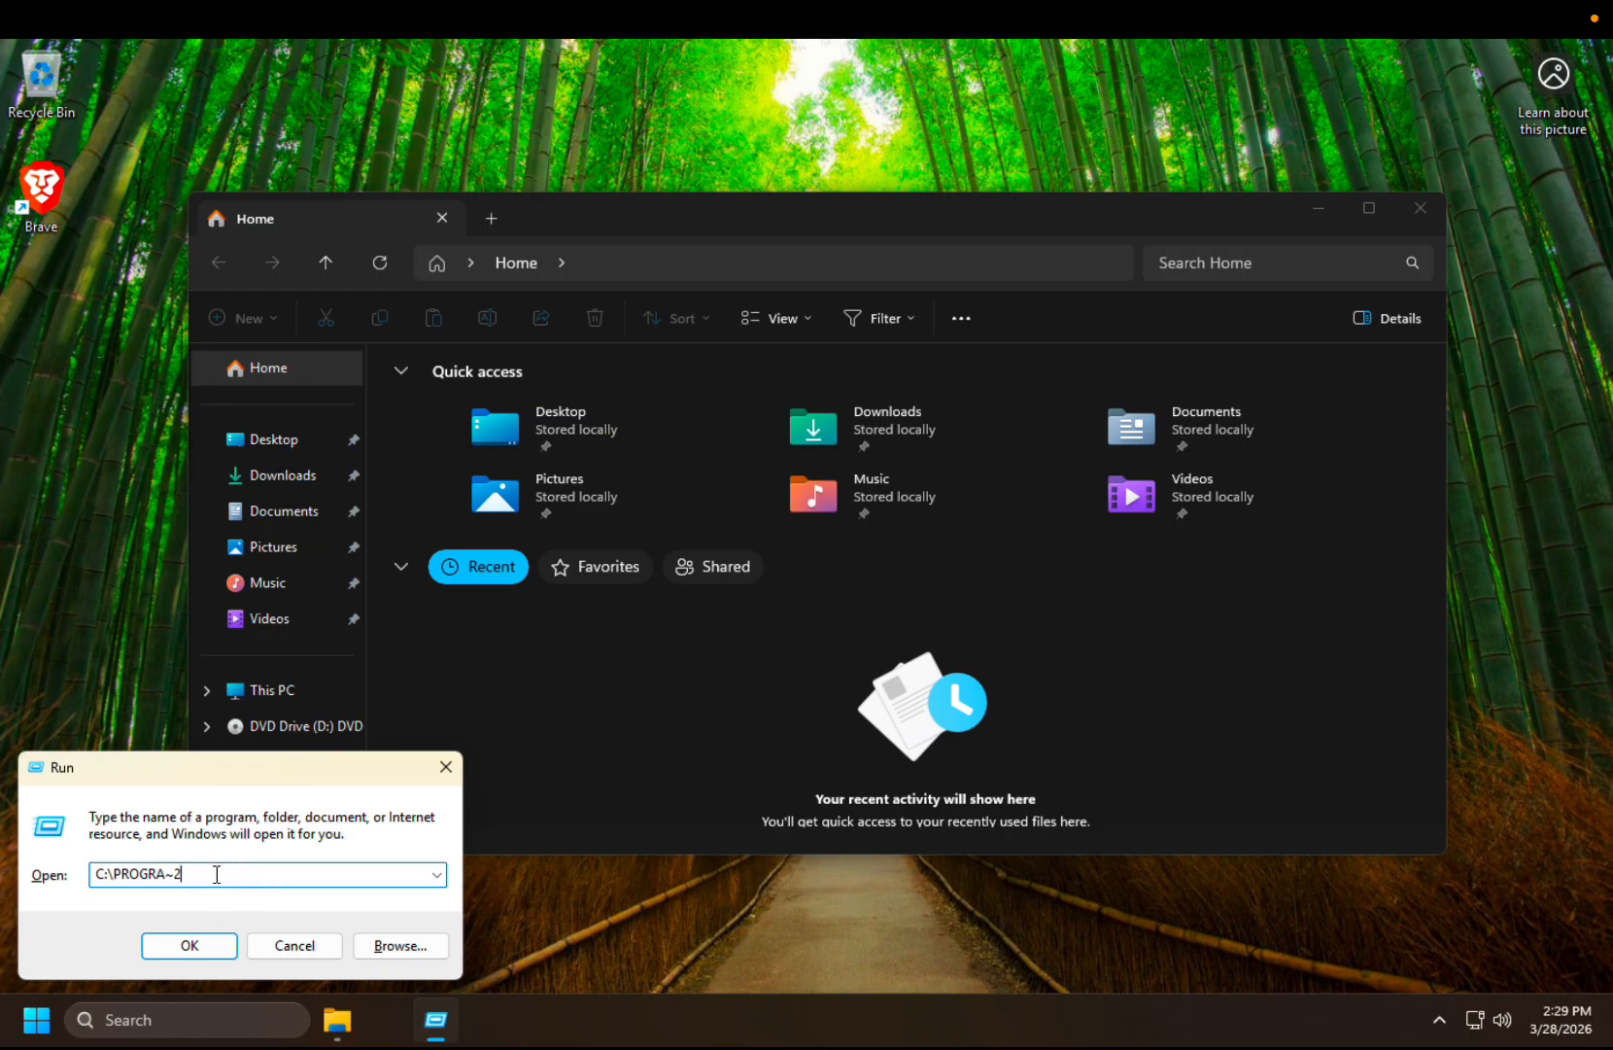
{"action": "left_click_drag", "start_coordinate": [216, 873], "coordinate": [110, 872]}
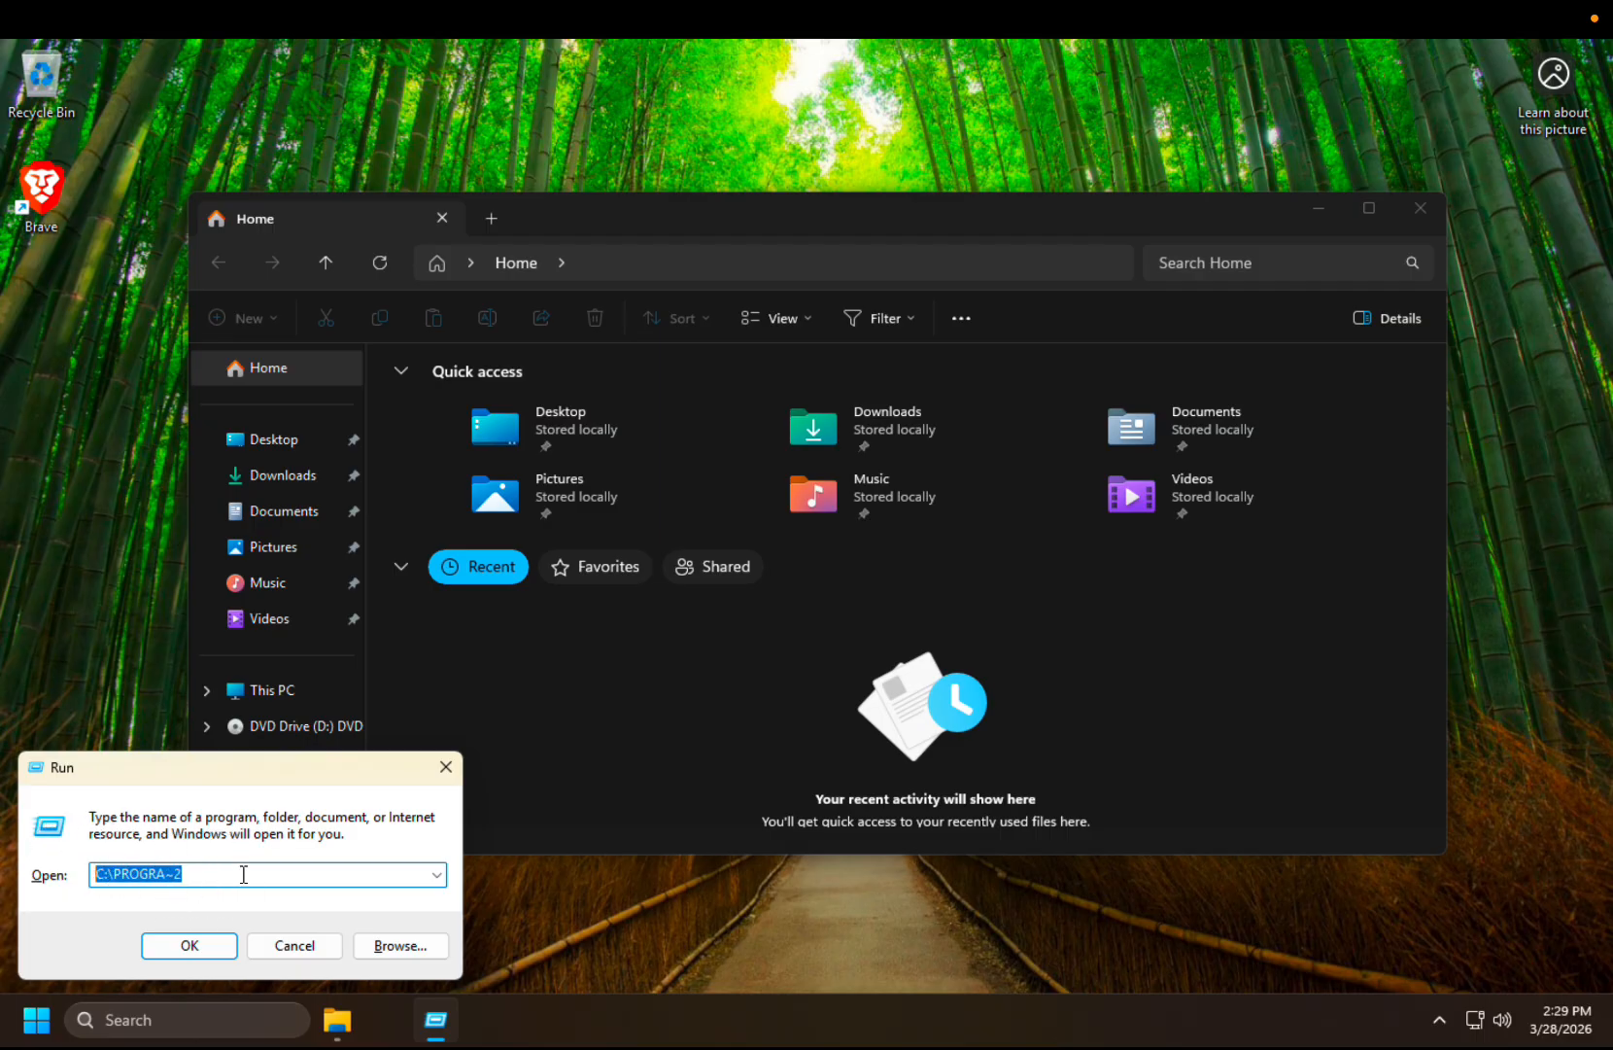
{"action": "left_click_drag", "start_coordinate": [244, 873], "coordinate": [93, 875]}
{"action": "left_click", "coordinate": [226, 874]}
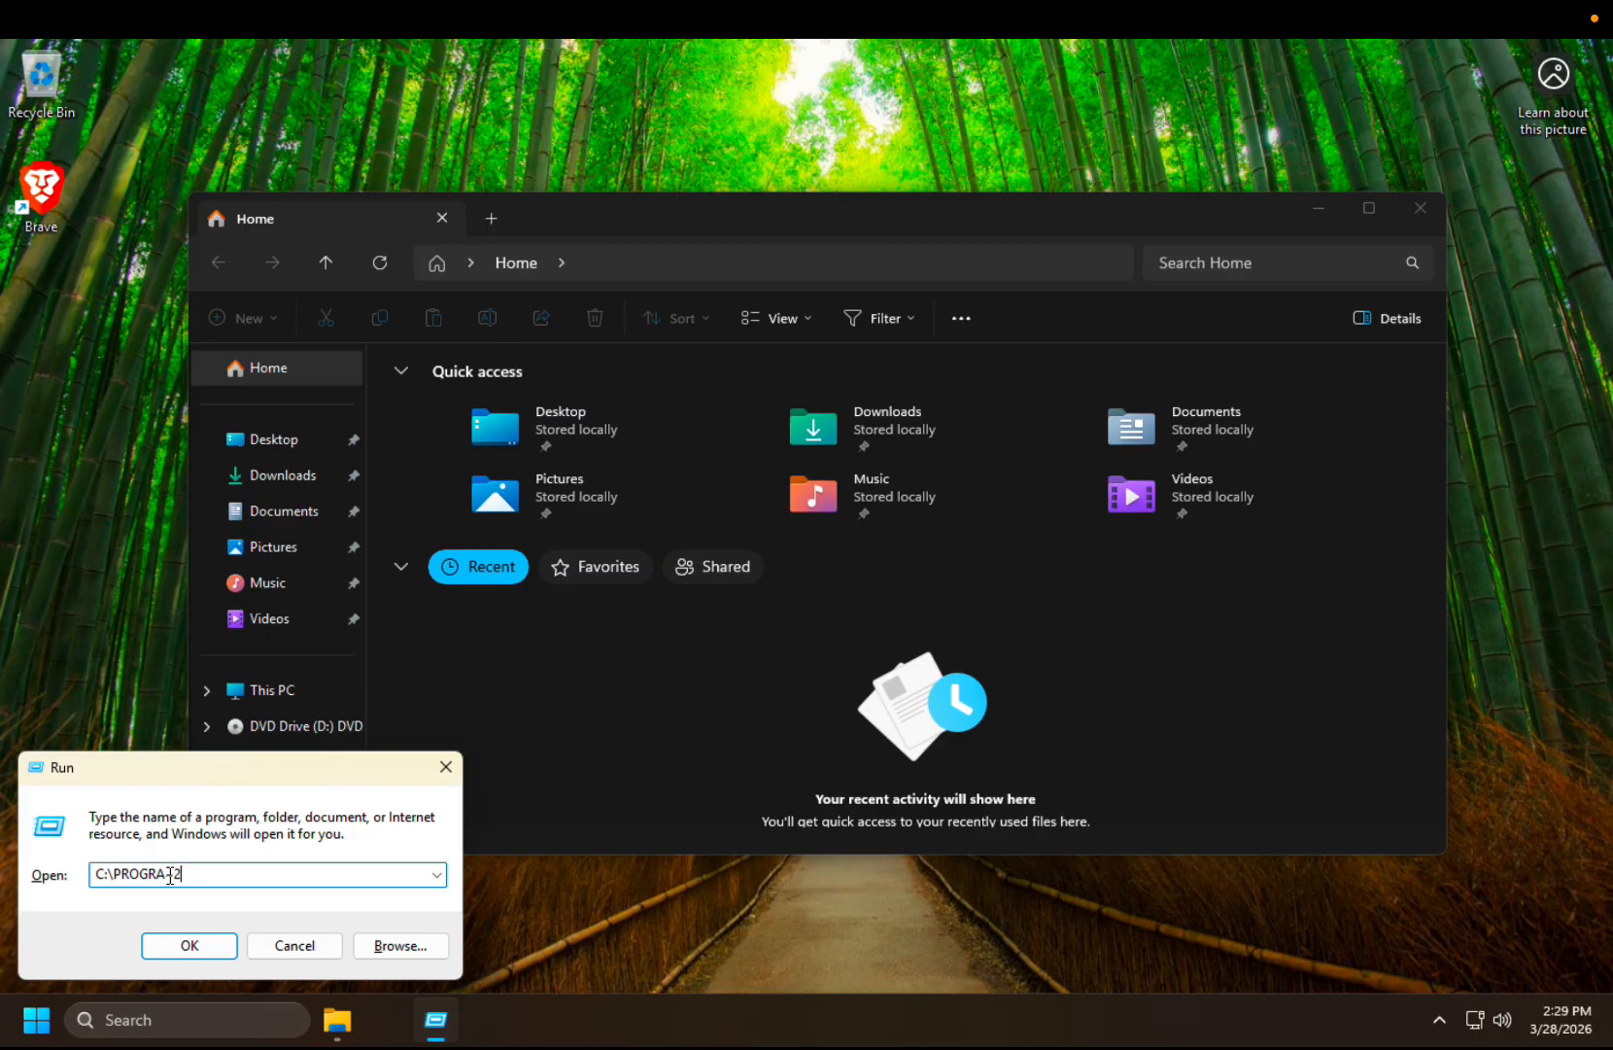
{"action": "left_click", "coordinate": [190, 943]}
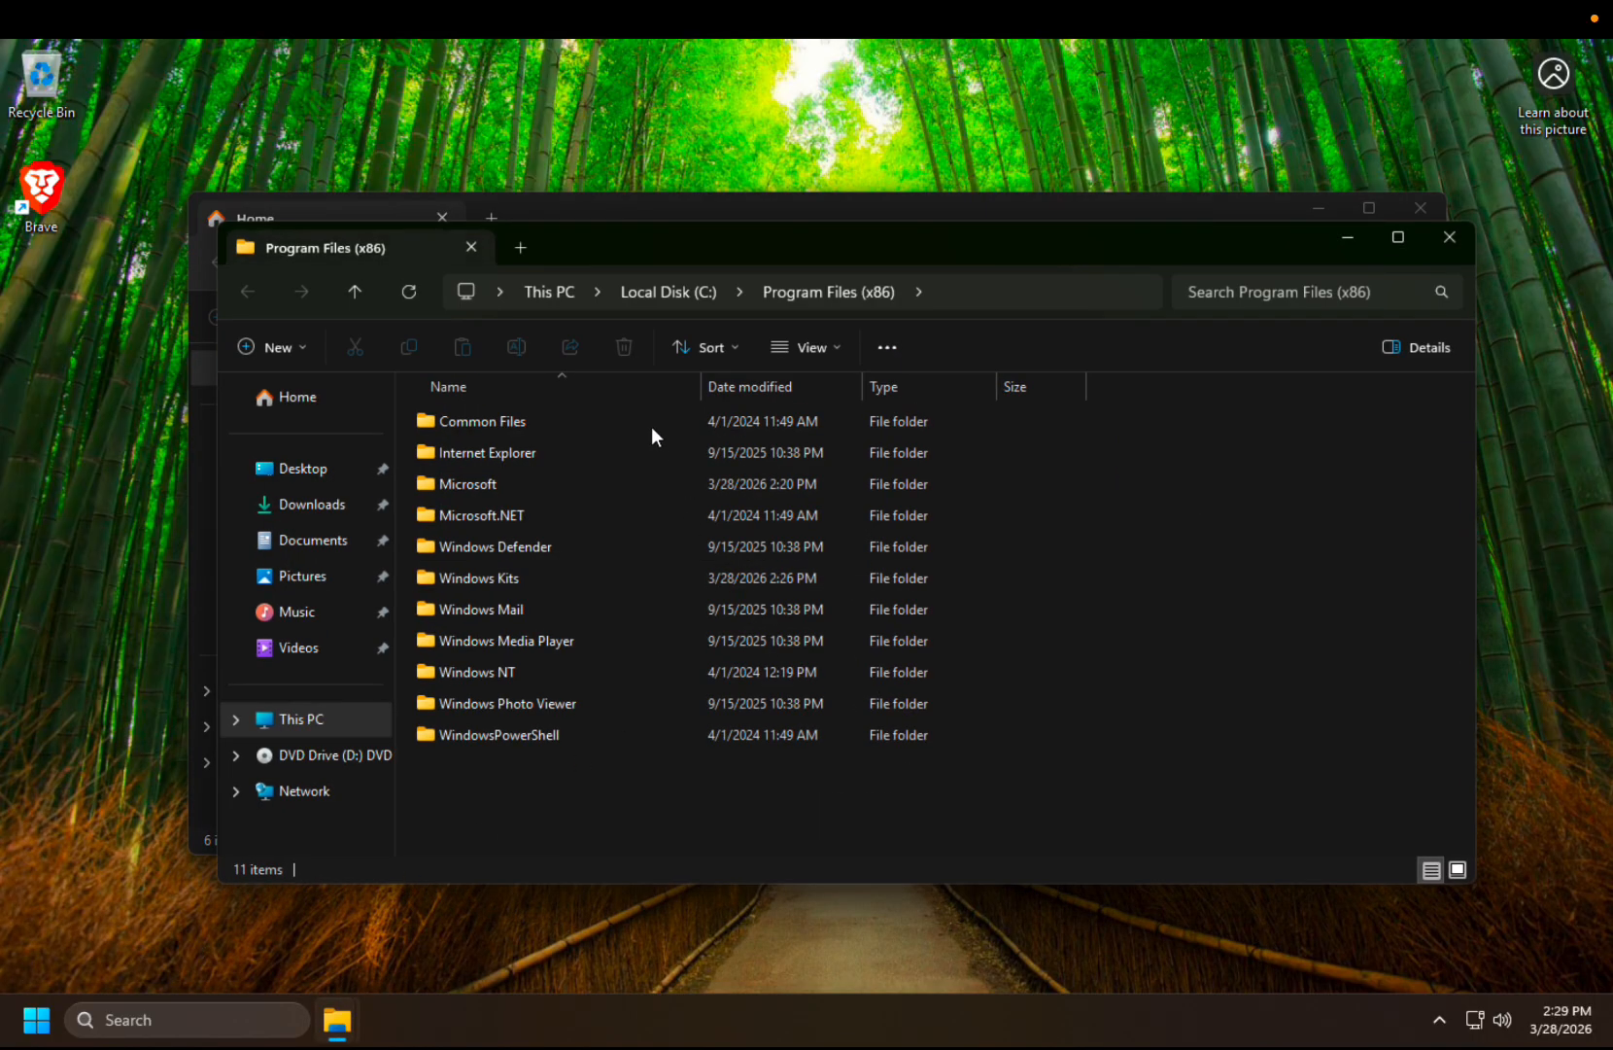
Inspect the Deployment Tools folder under Windows Kits\10\Assessment and Deployment Kit, and close that window
{"action": "double_click", "coordinate": [515, 579]}
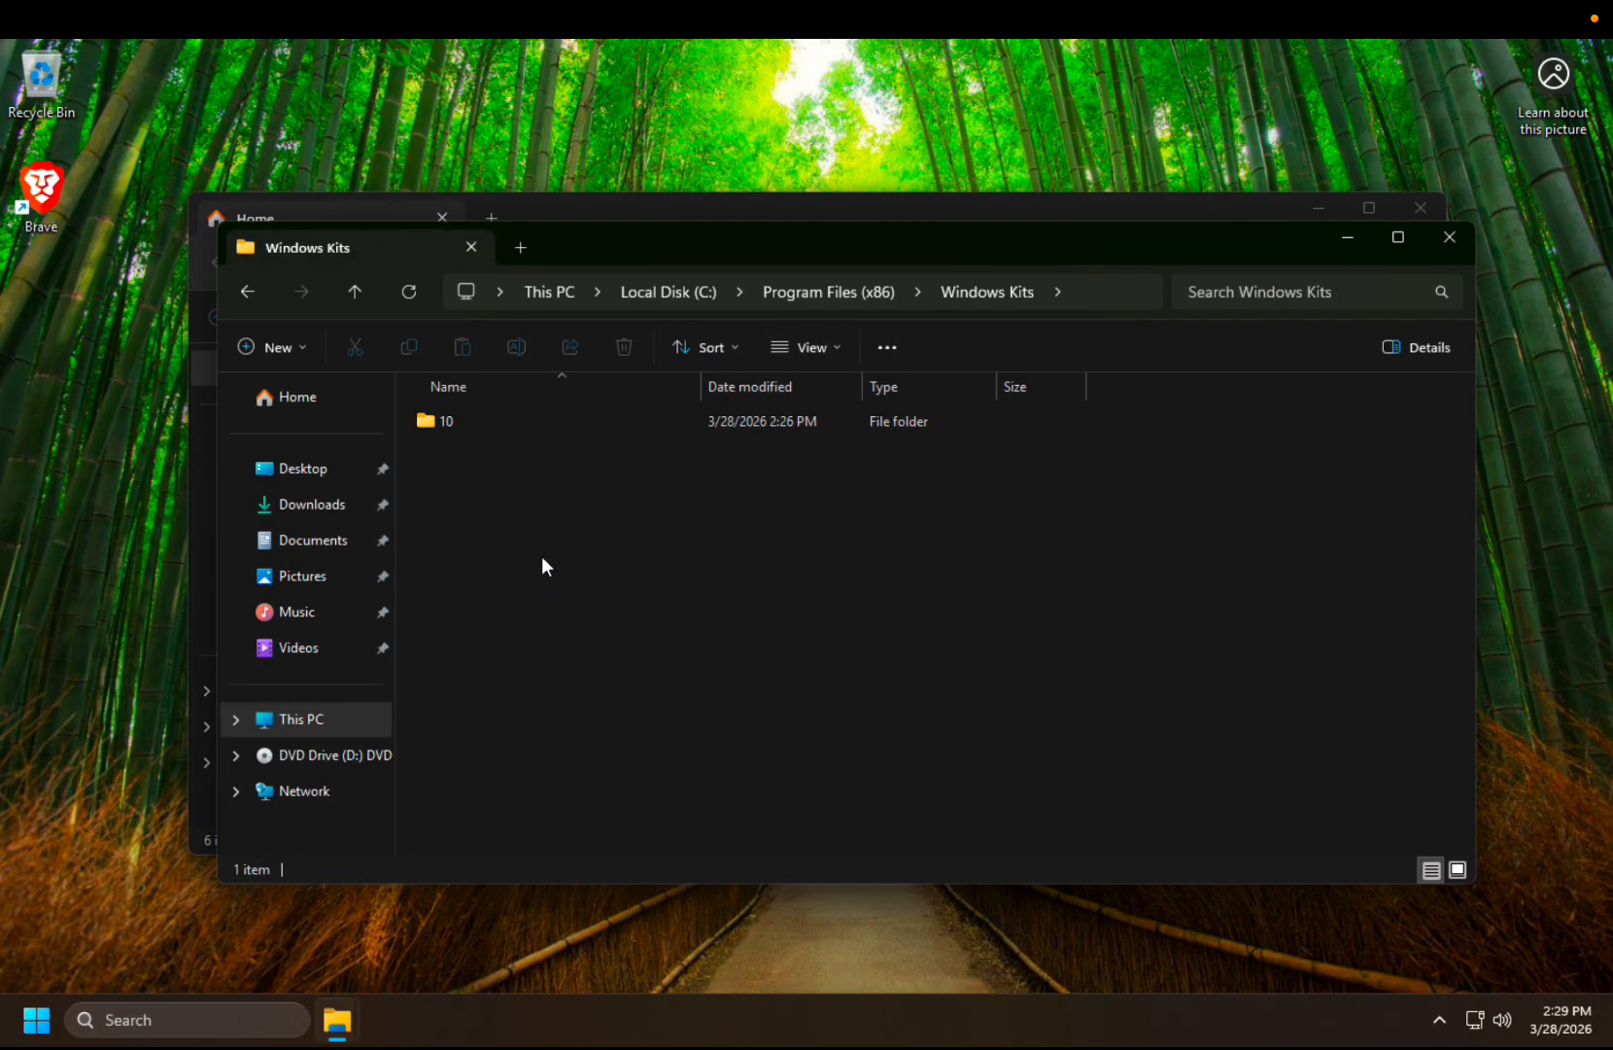
{"action": "double_click", "coordinate": [535, 416]}
{"action": "double_click", "coordinate": [577, 422]}
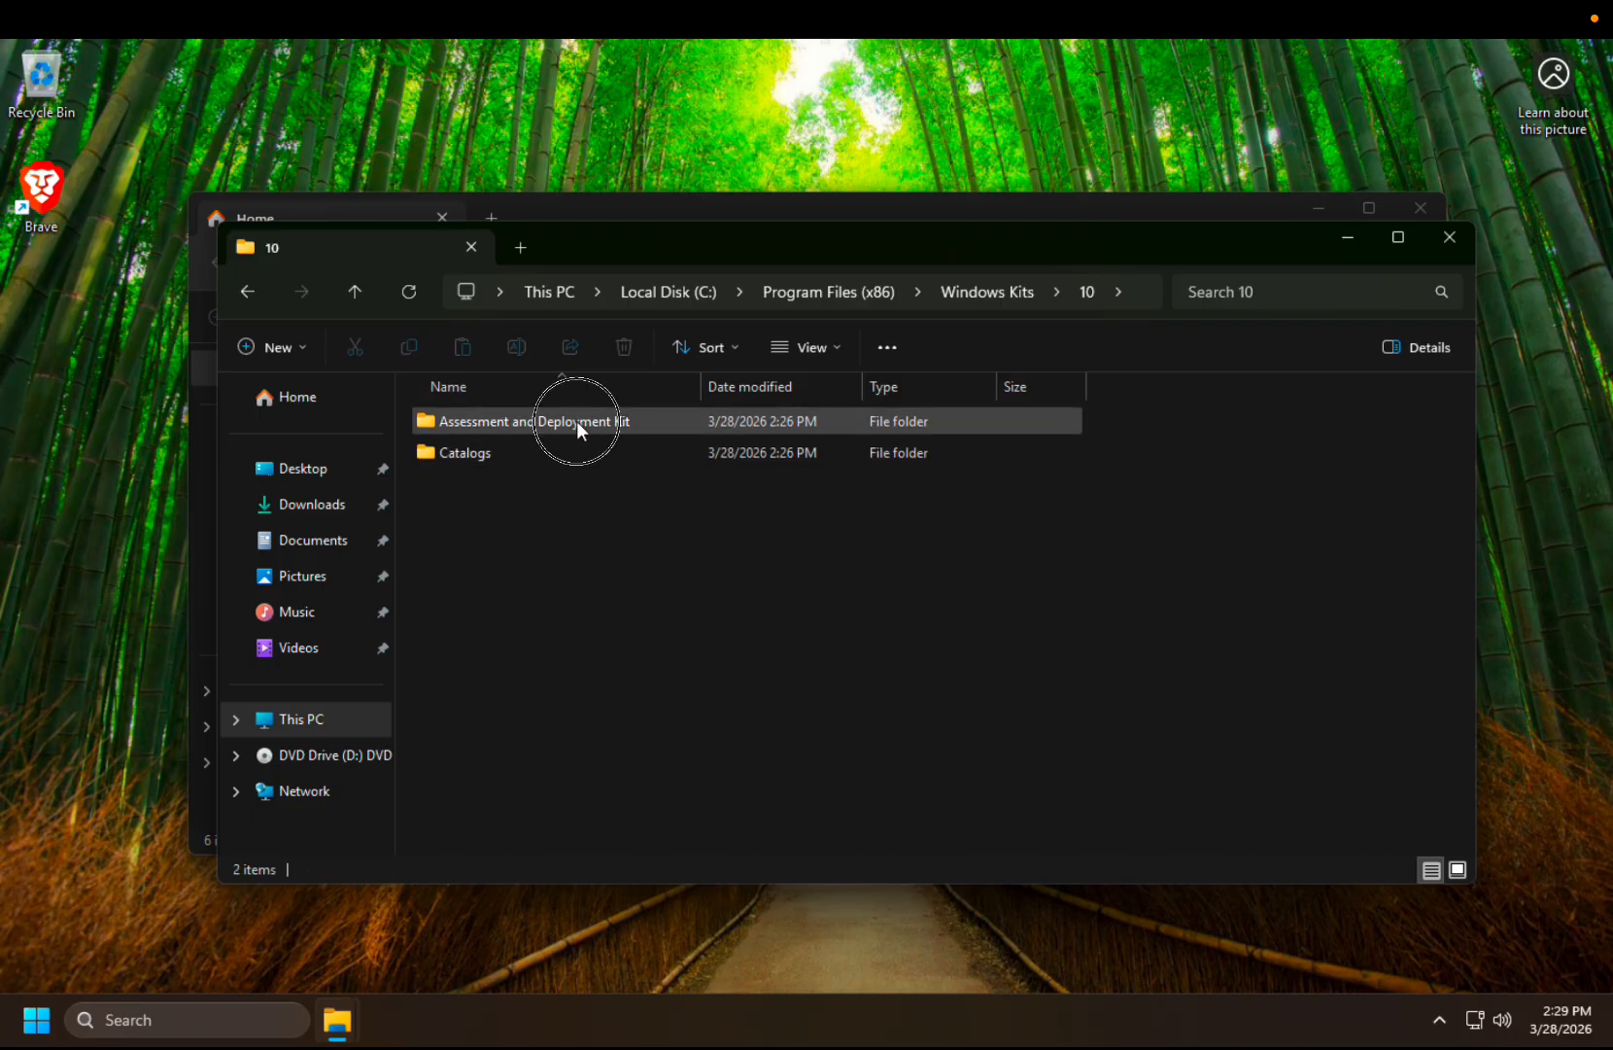
{"action": "double_click", "coordinate": [596, 458]}
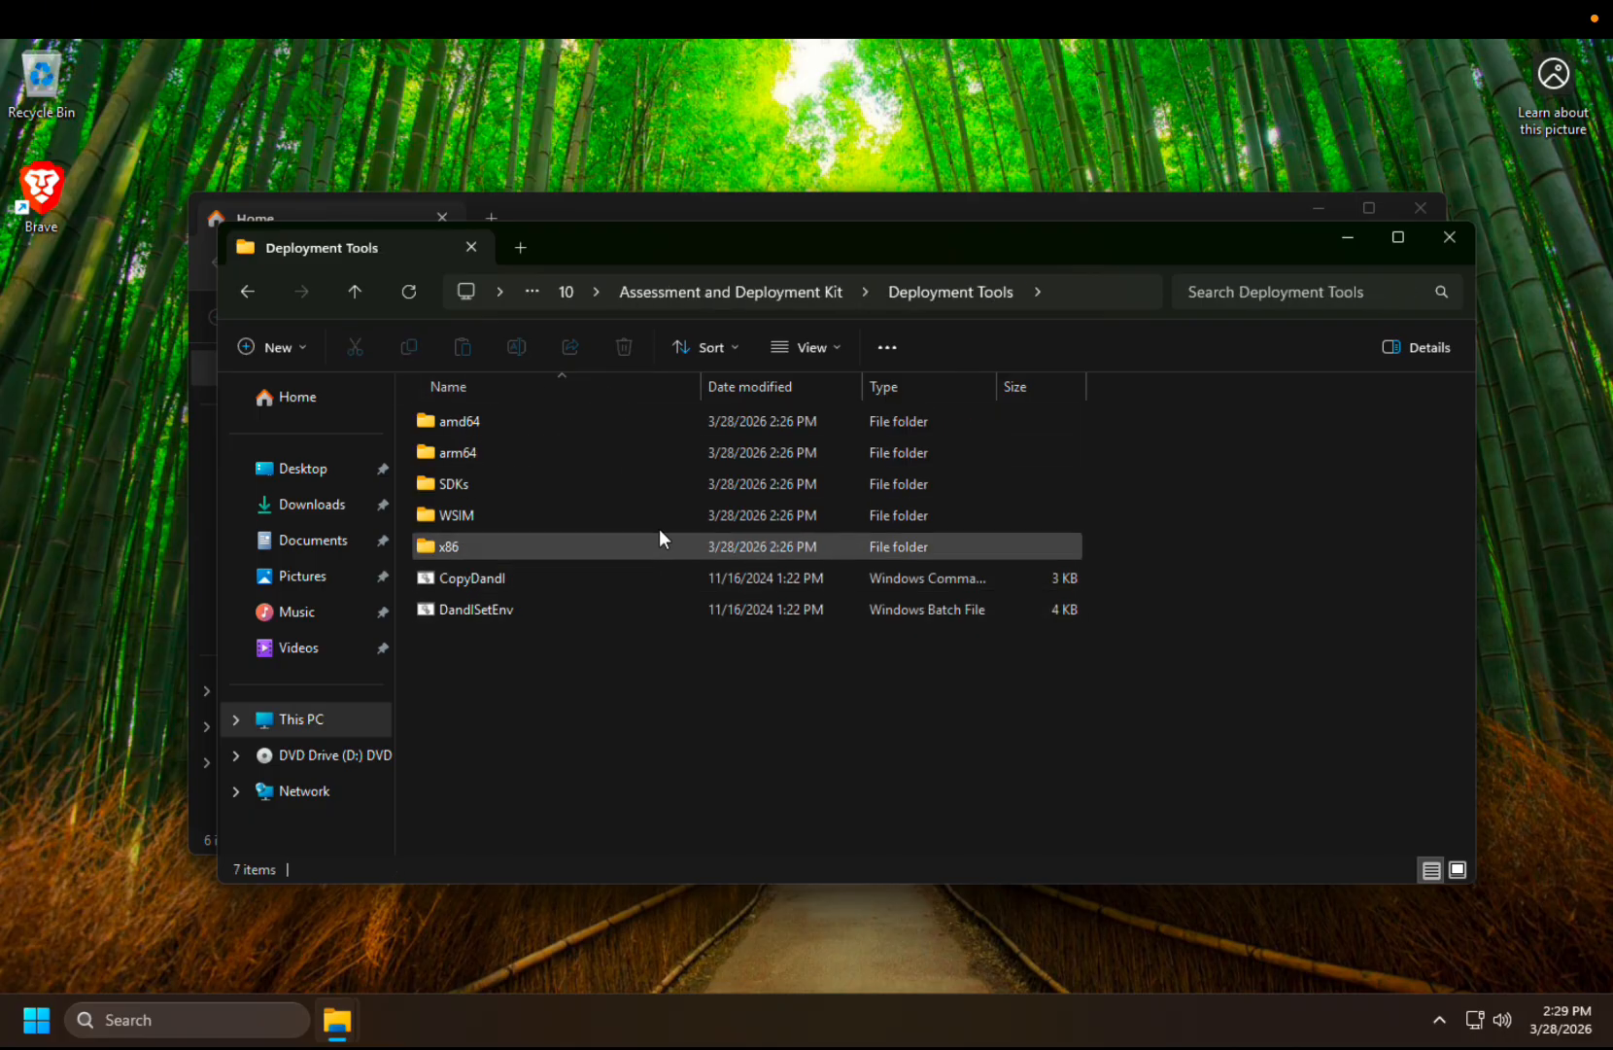
{"action": "left_click", "coordinate": [1455, 239]}
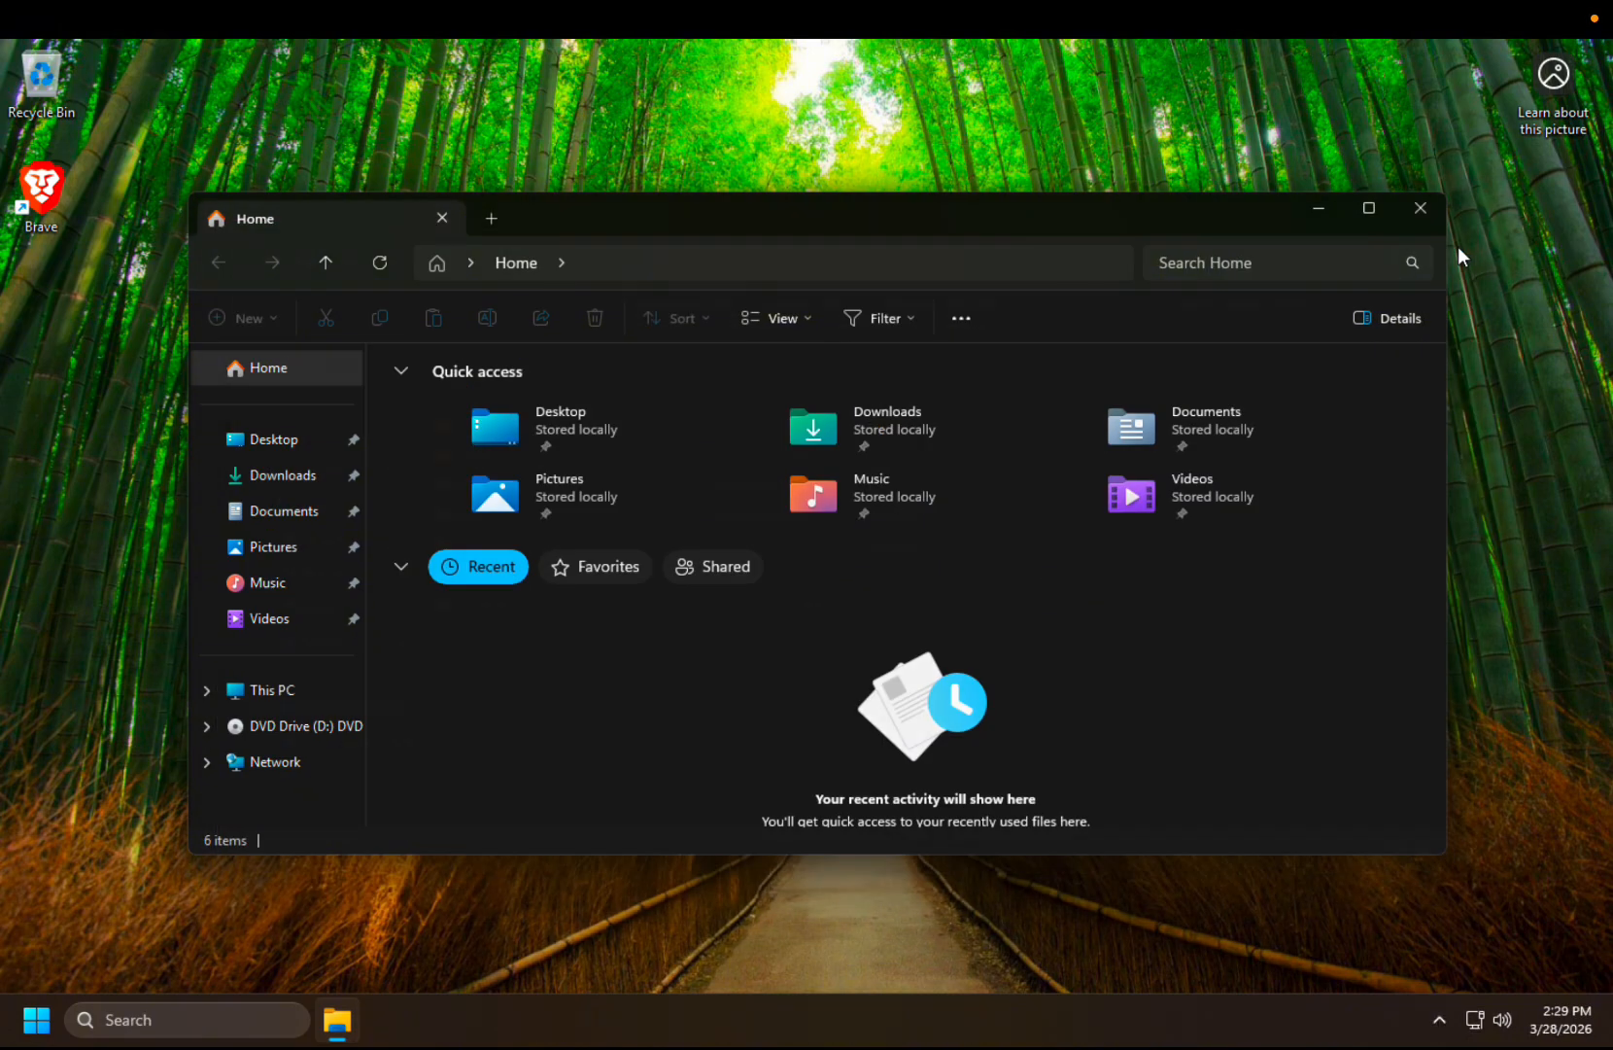
Run adksetup again from the Downloads folder, keep the default install location, and decline insights collection for the Windows Kits
{"action": "double_click", "coordinate": [861, 424]}
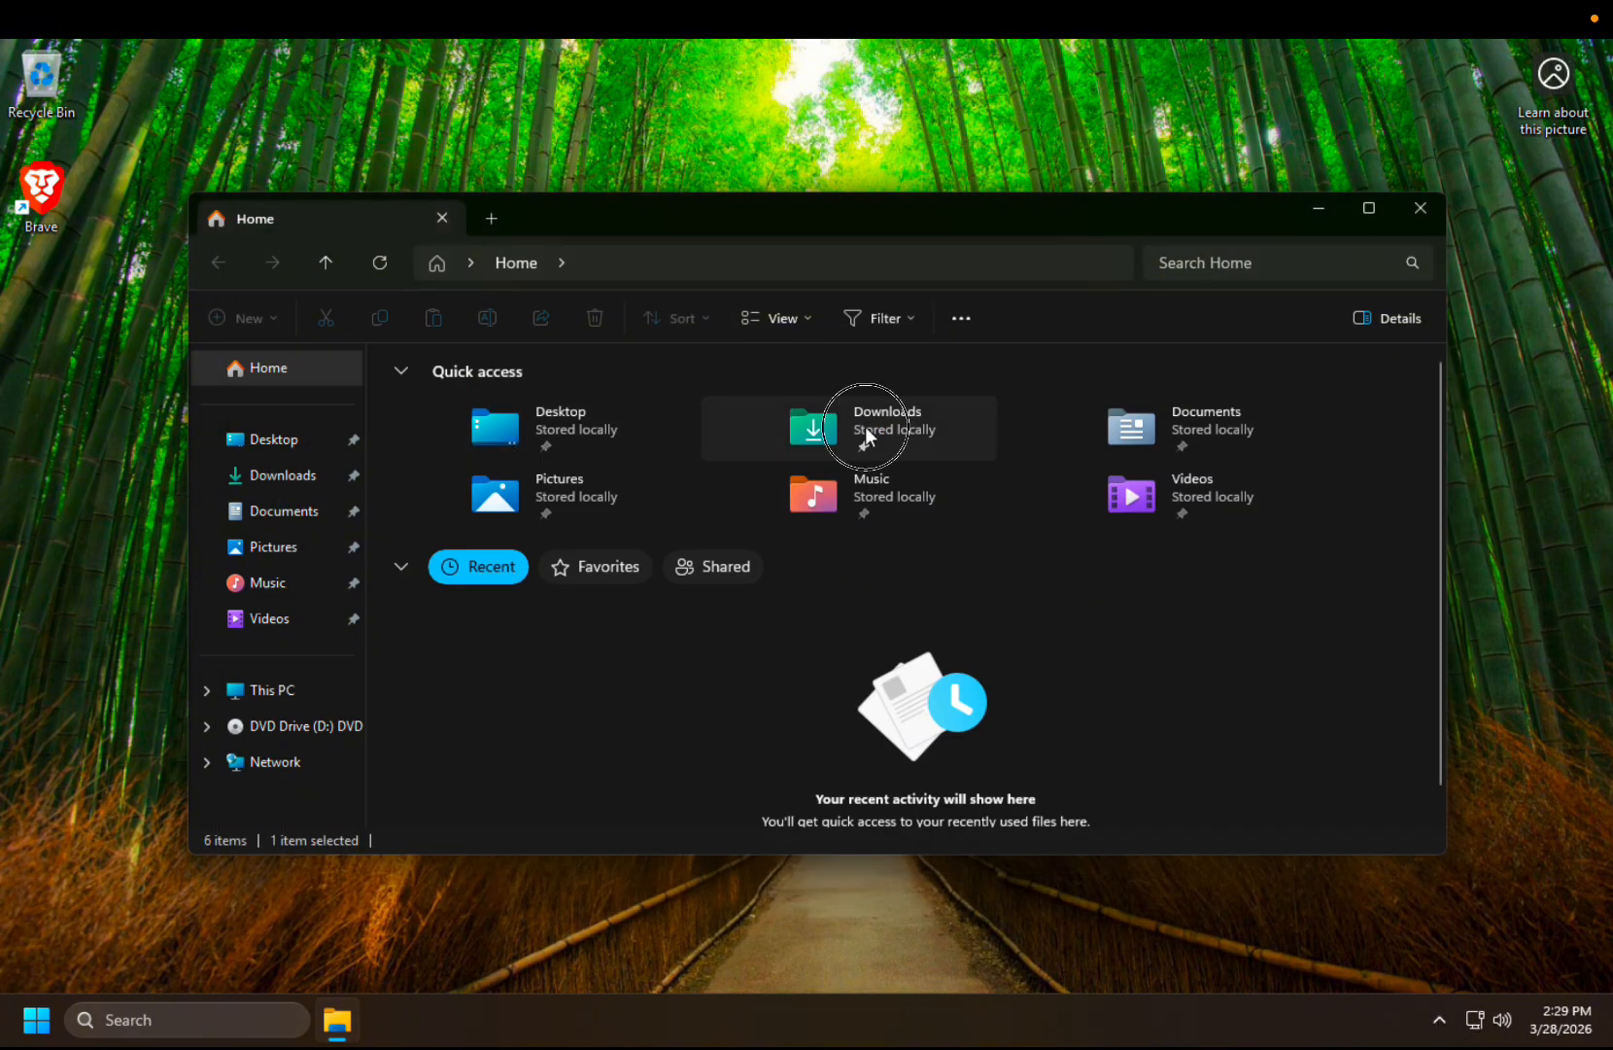
{"action": "double_click", "coordinate": [793, 460]}
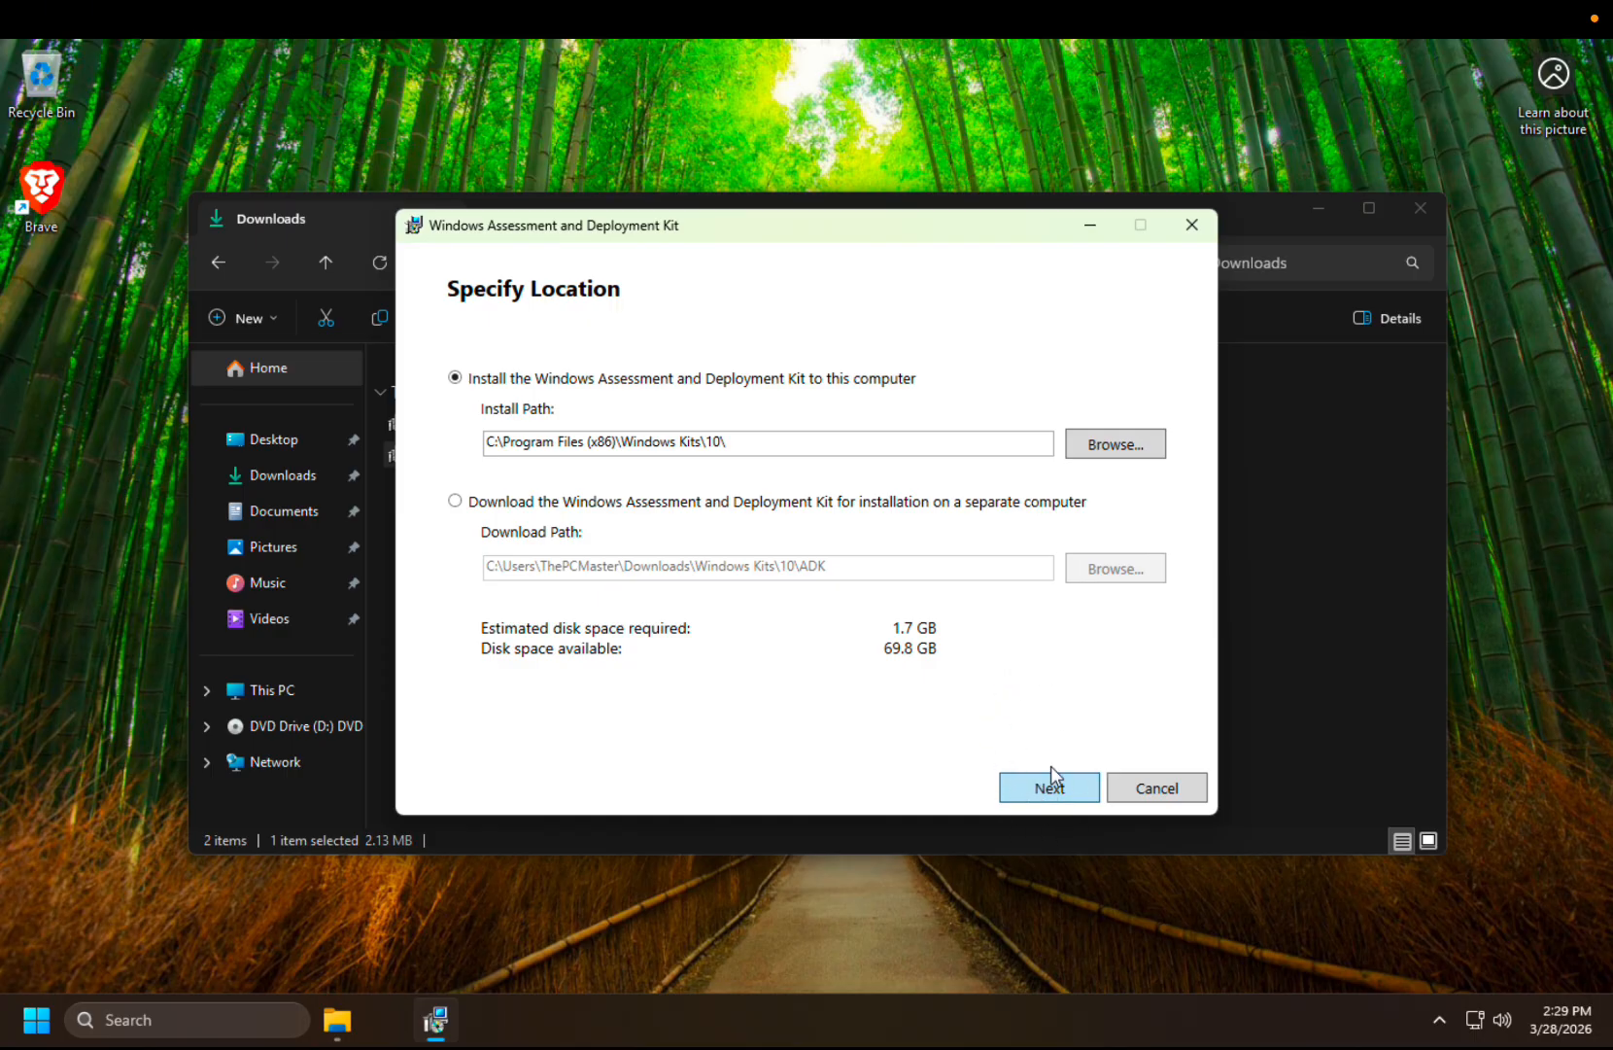
{"action": "left_click", "coordinate": [1051, 768]}
{"action": "left_click", "coordinate": [526, 660]}
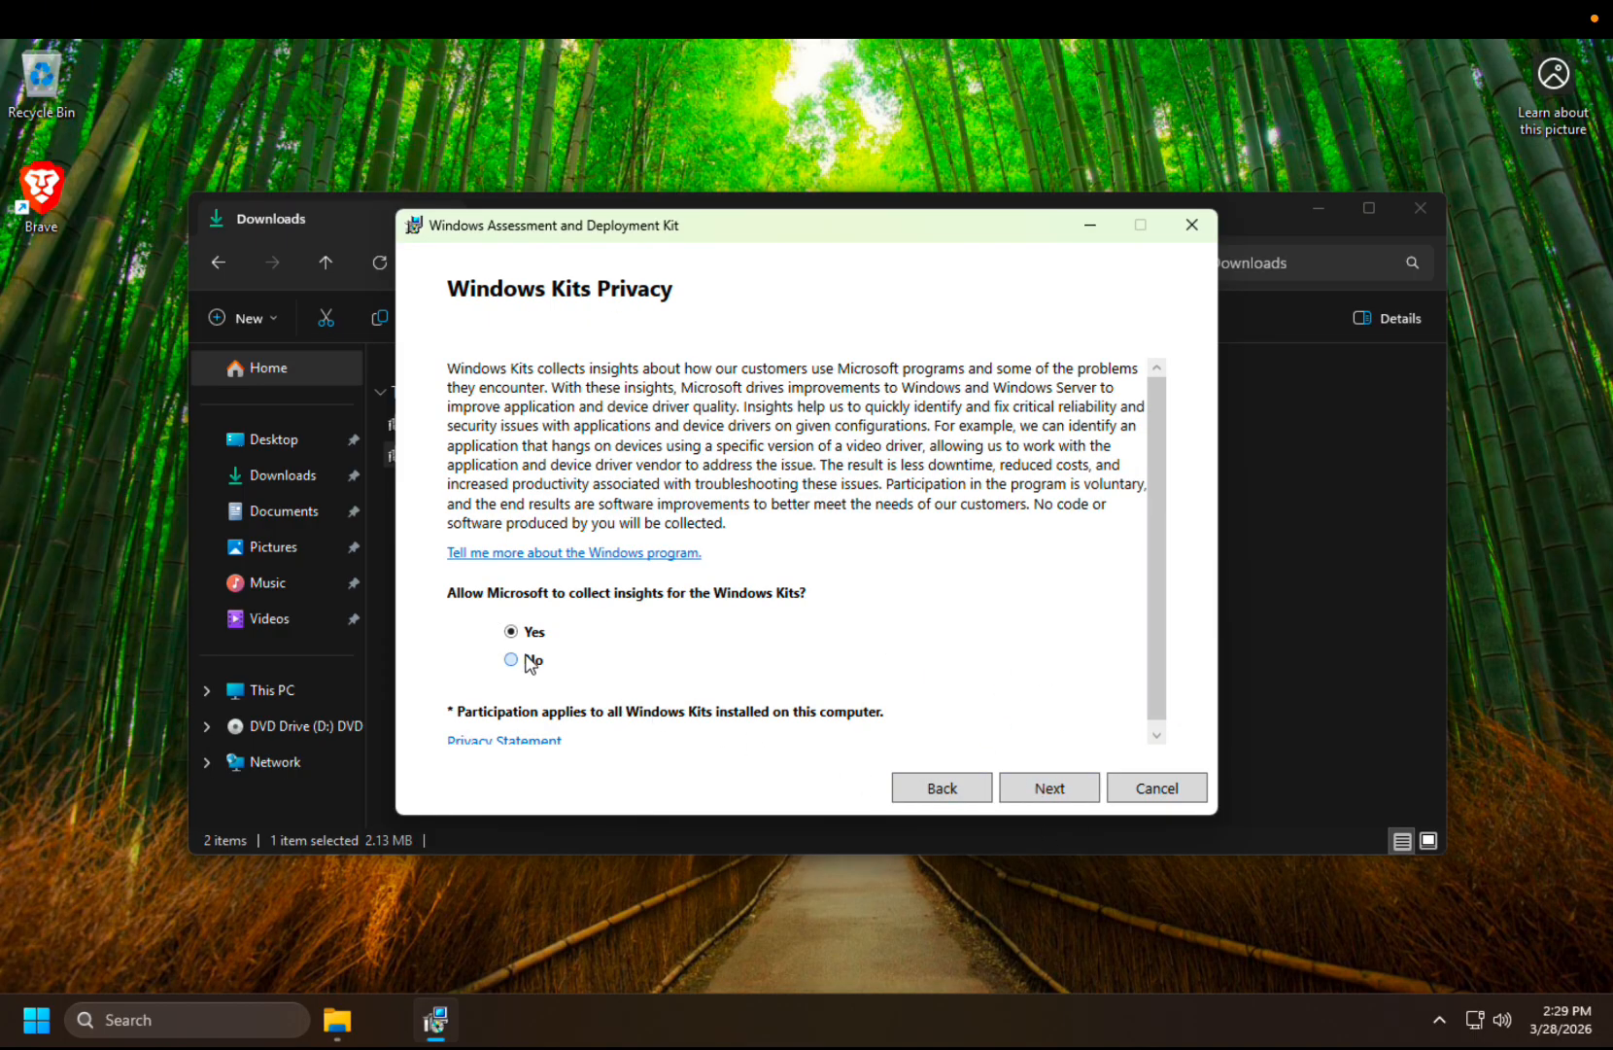
{"action": "left_click", "coordinate": [1030, 785]}
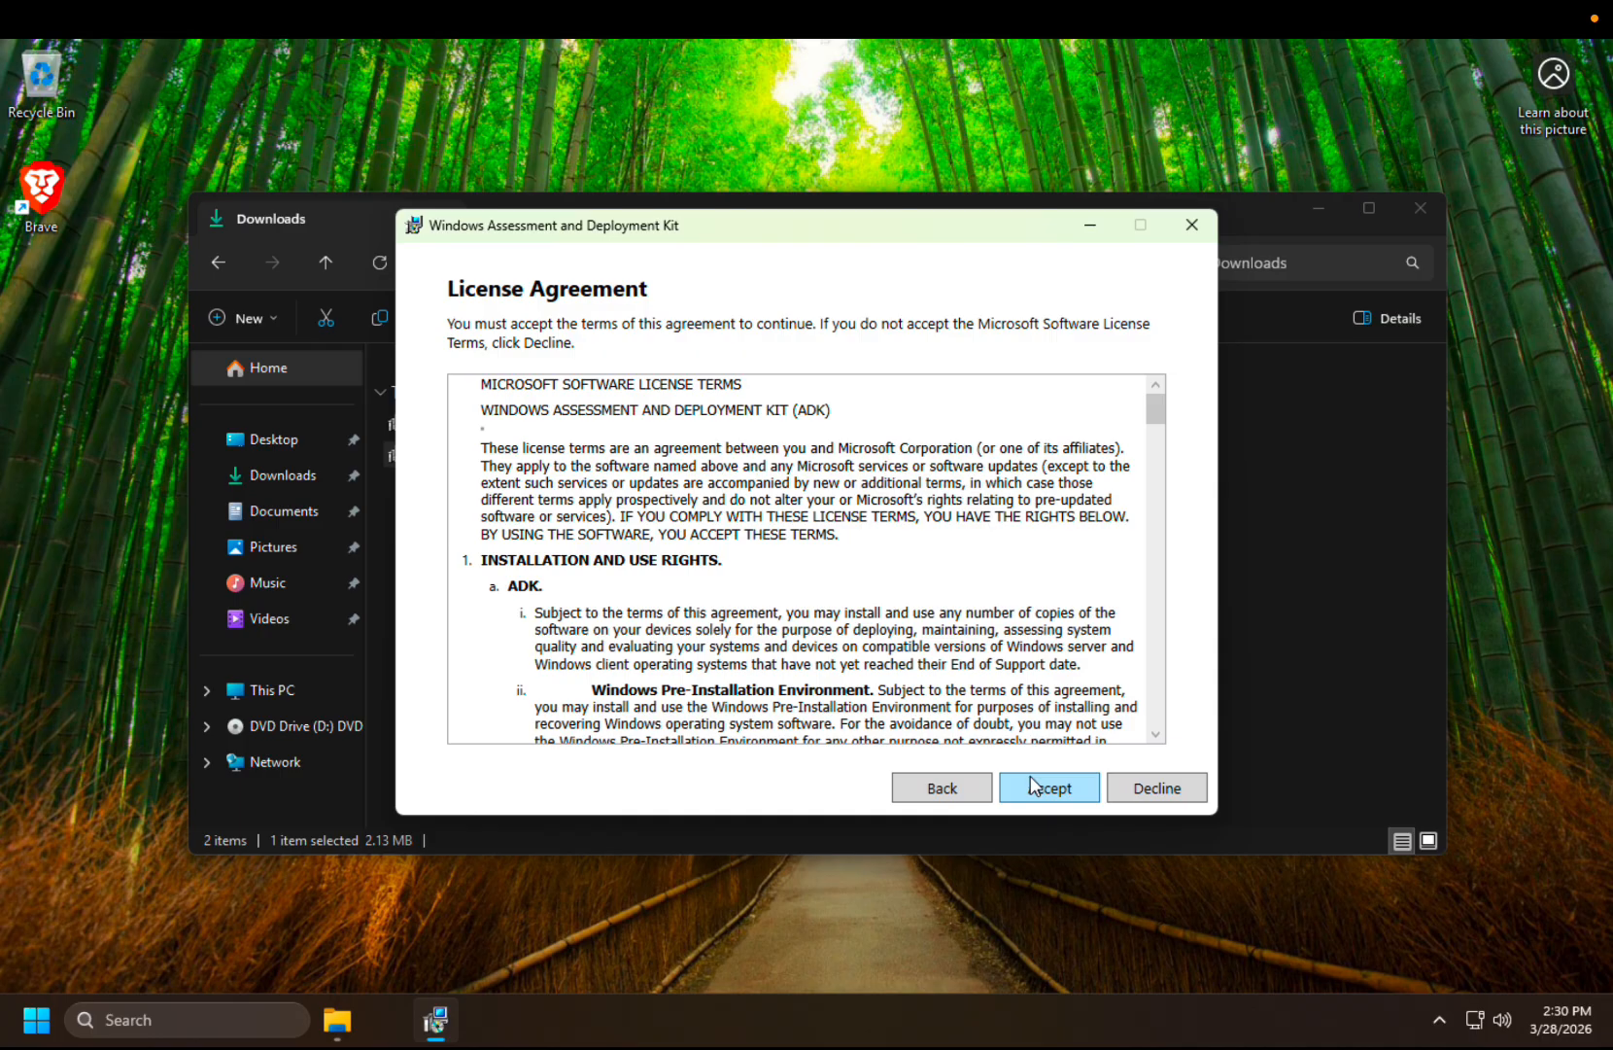
Accept the license agreement and install only the Deployment Tools feature, leaving out all the other ADK features
{"action": "left_click", "coordinate": [1031, 785]}
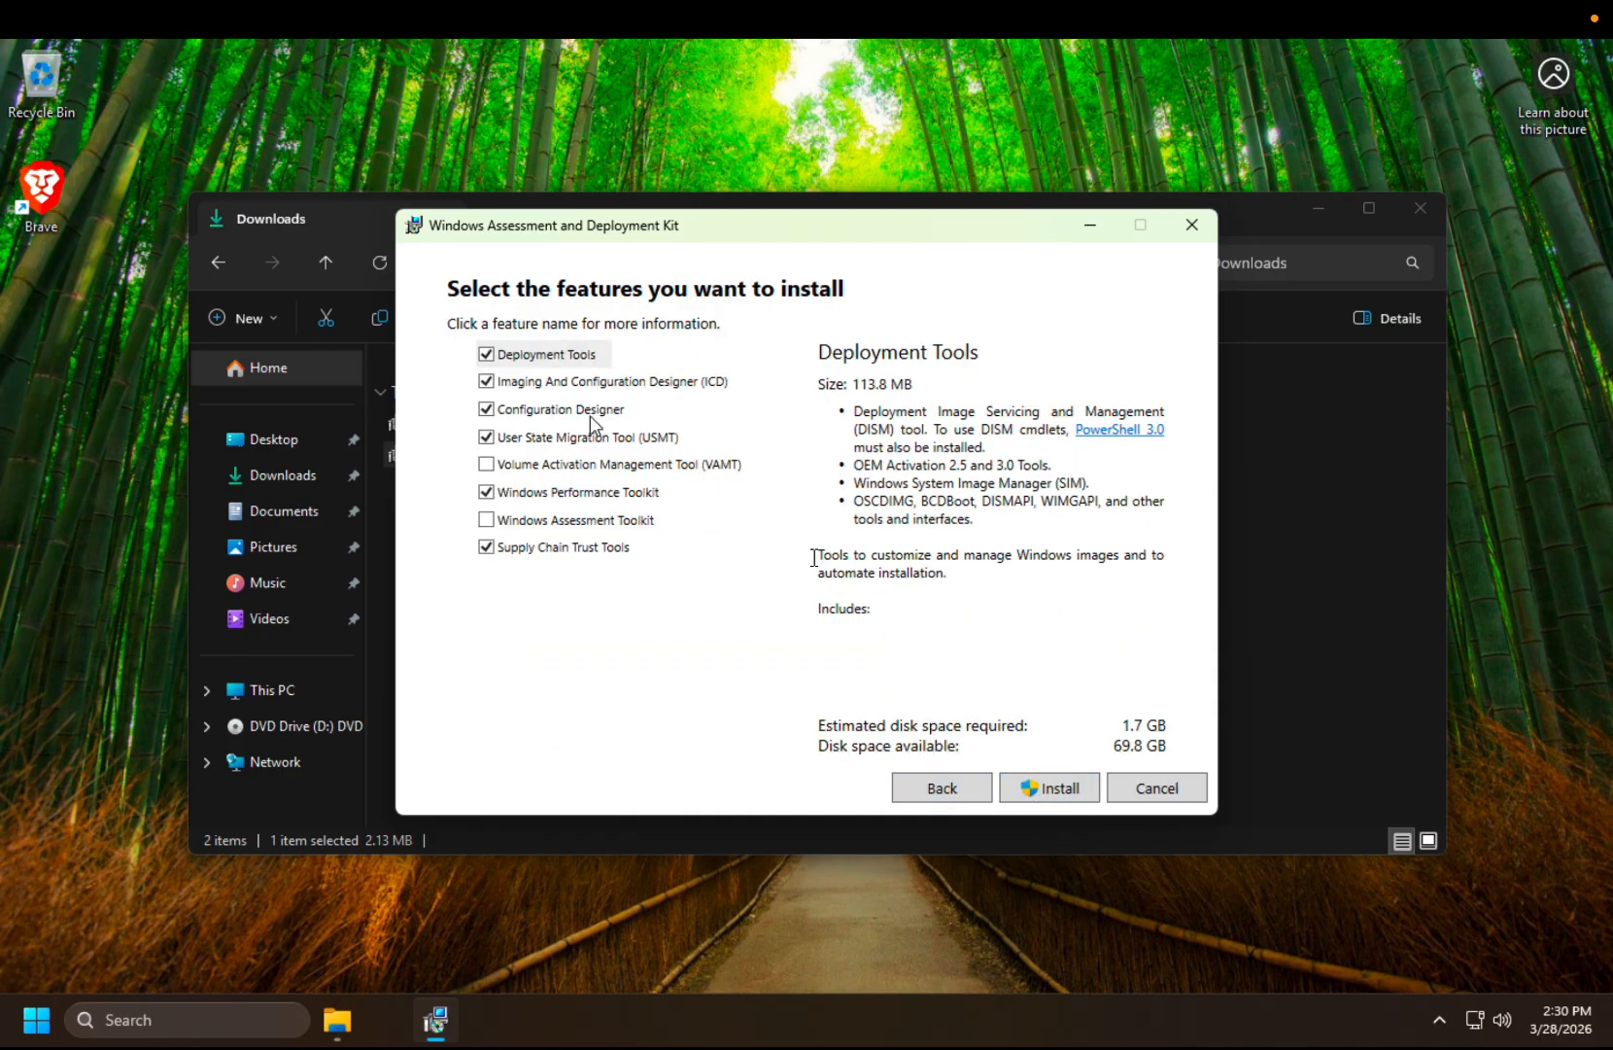
{"action": "left_click", "coordinate": [486, 381]}
{"action": "left_click", "coordinate": [486, 409]}
{"action": "left_click", "coordinate": [486, 438]}
{"action": "left_click", "coordinate": [486, 491]}
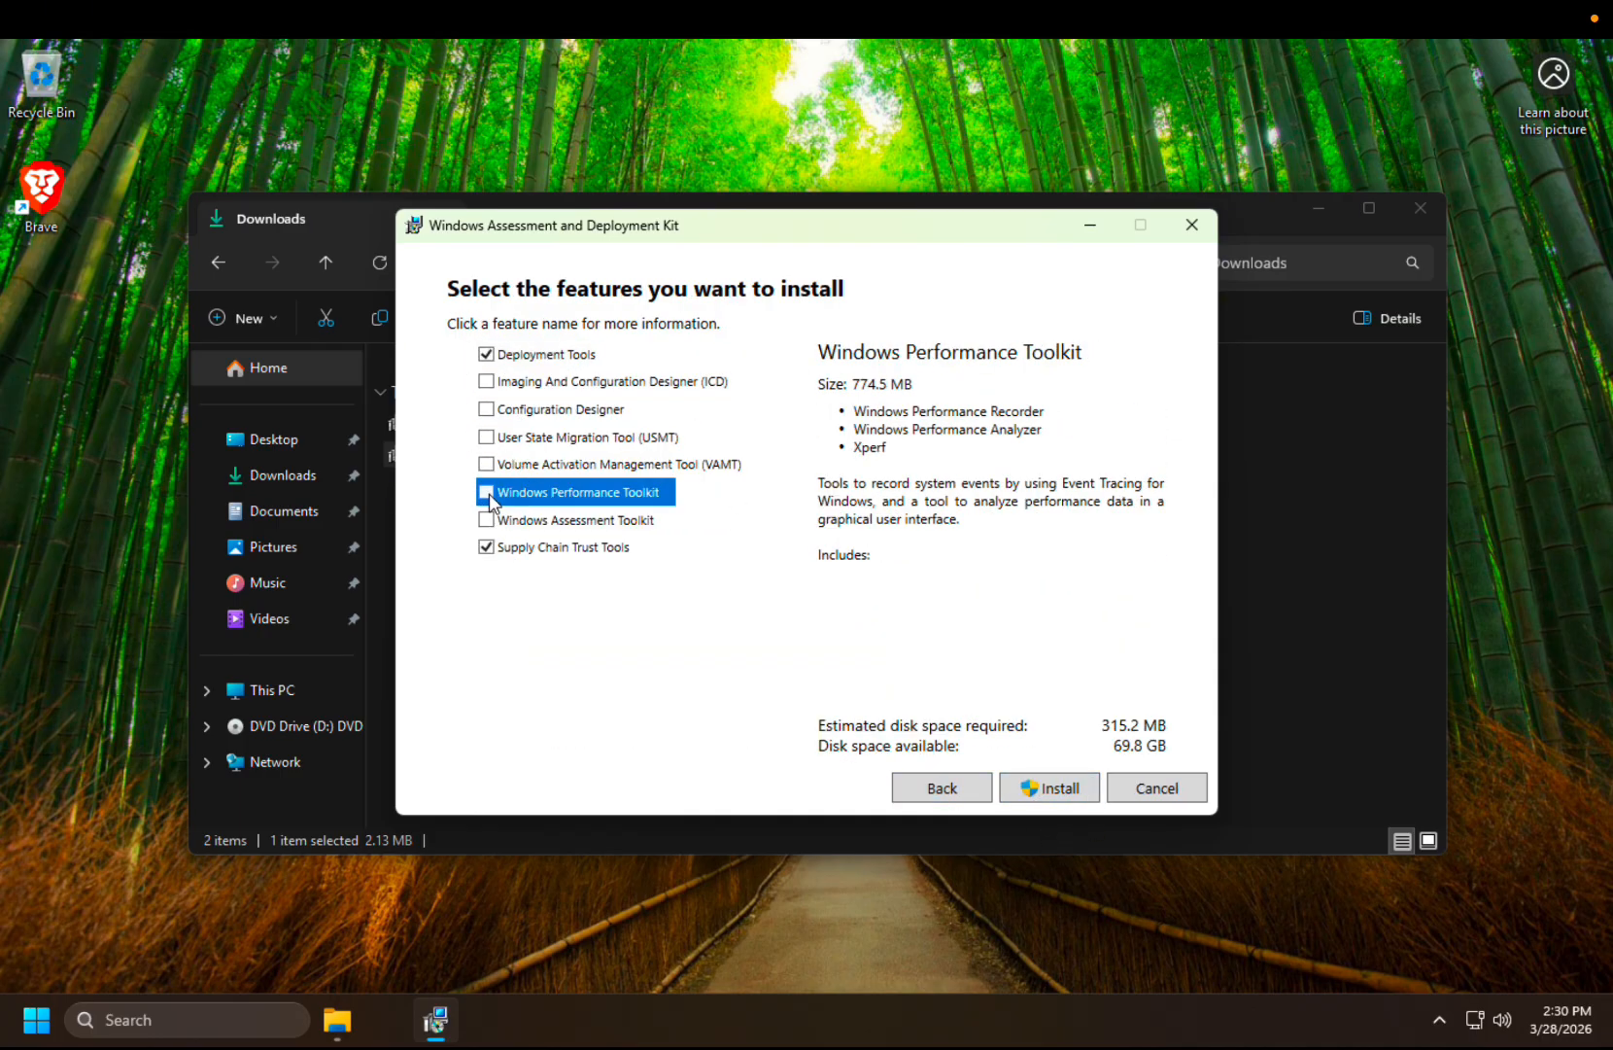
{"action": "left_click", "coordinate": [486, 547]}
{"action": "left_click", "coordinate": [547, 358]}
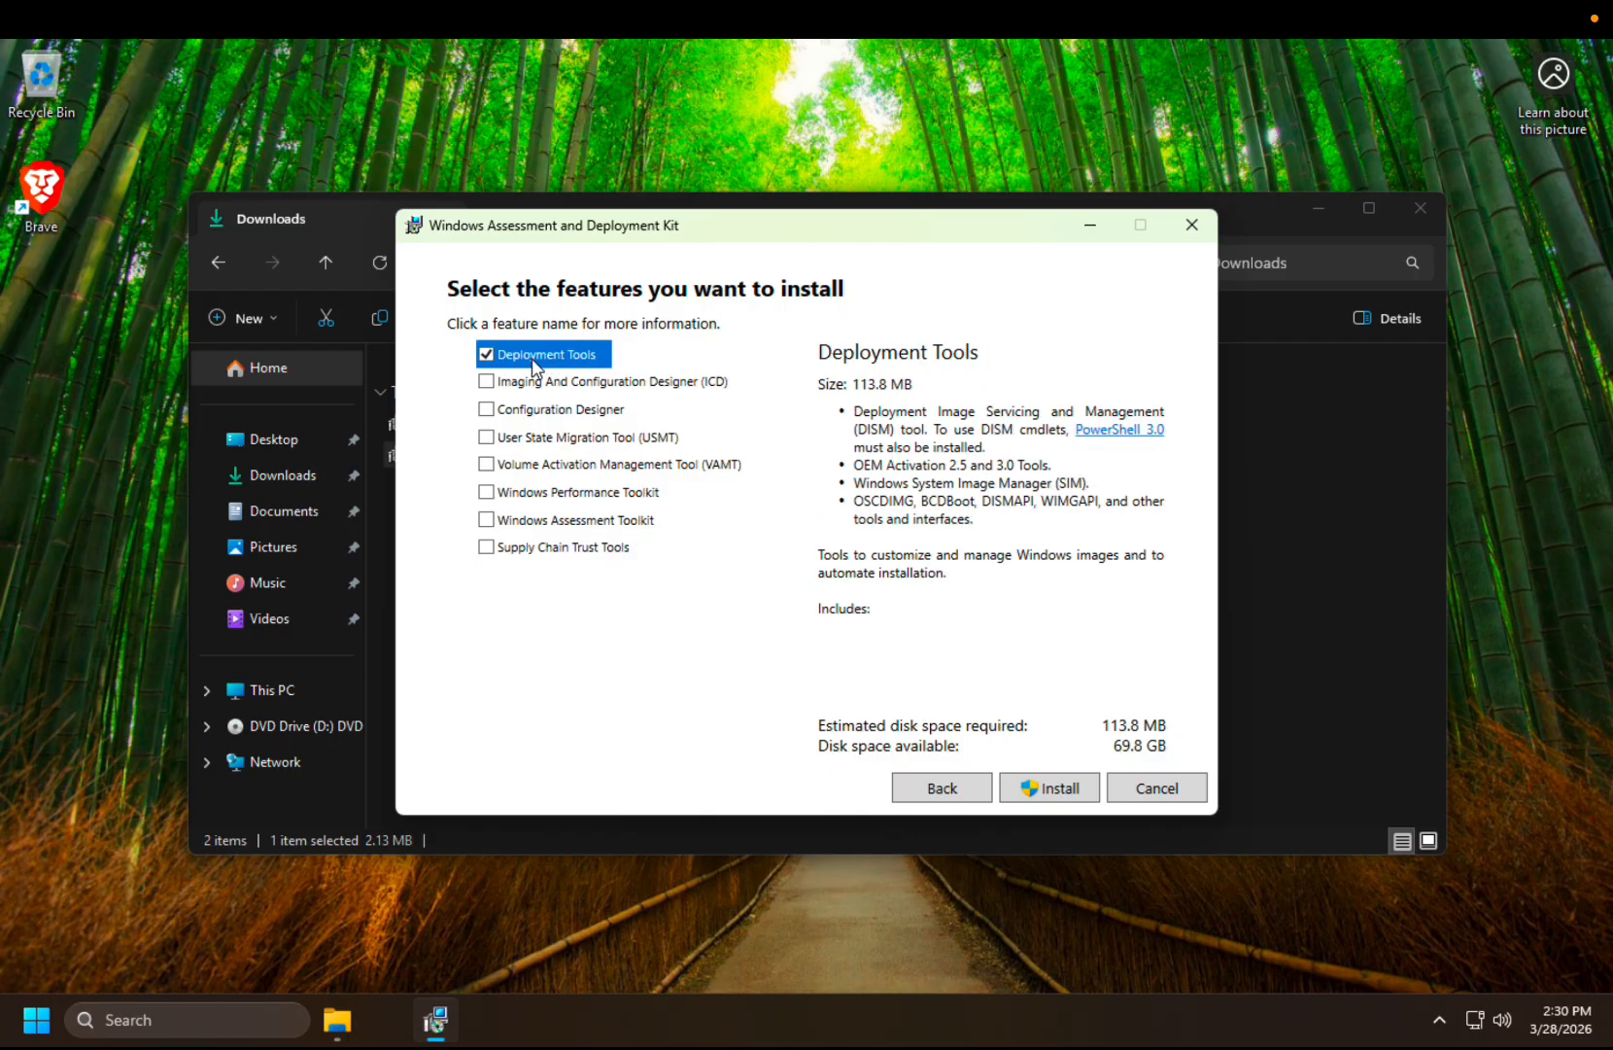
{"action": "left_click", "coordinate": [1048, 788]}
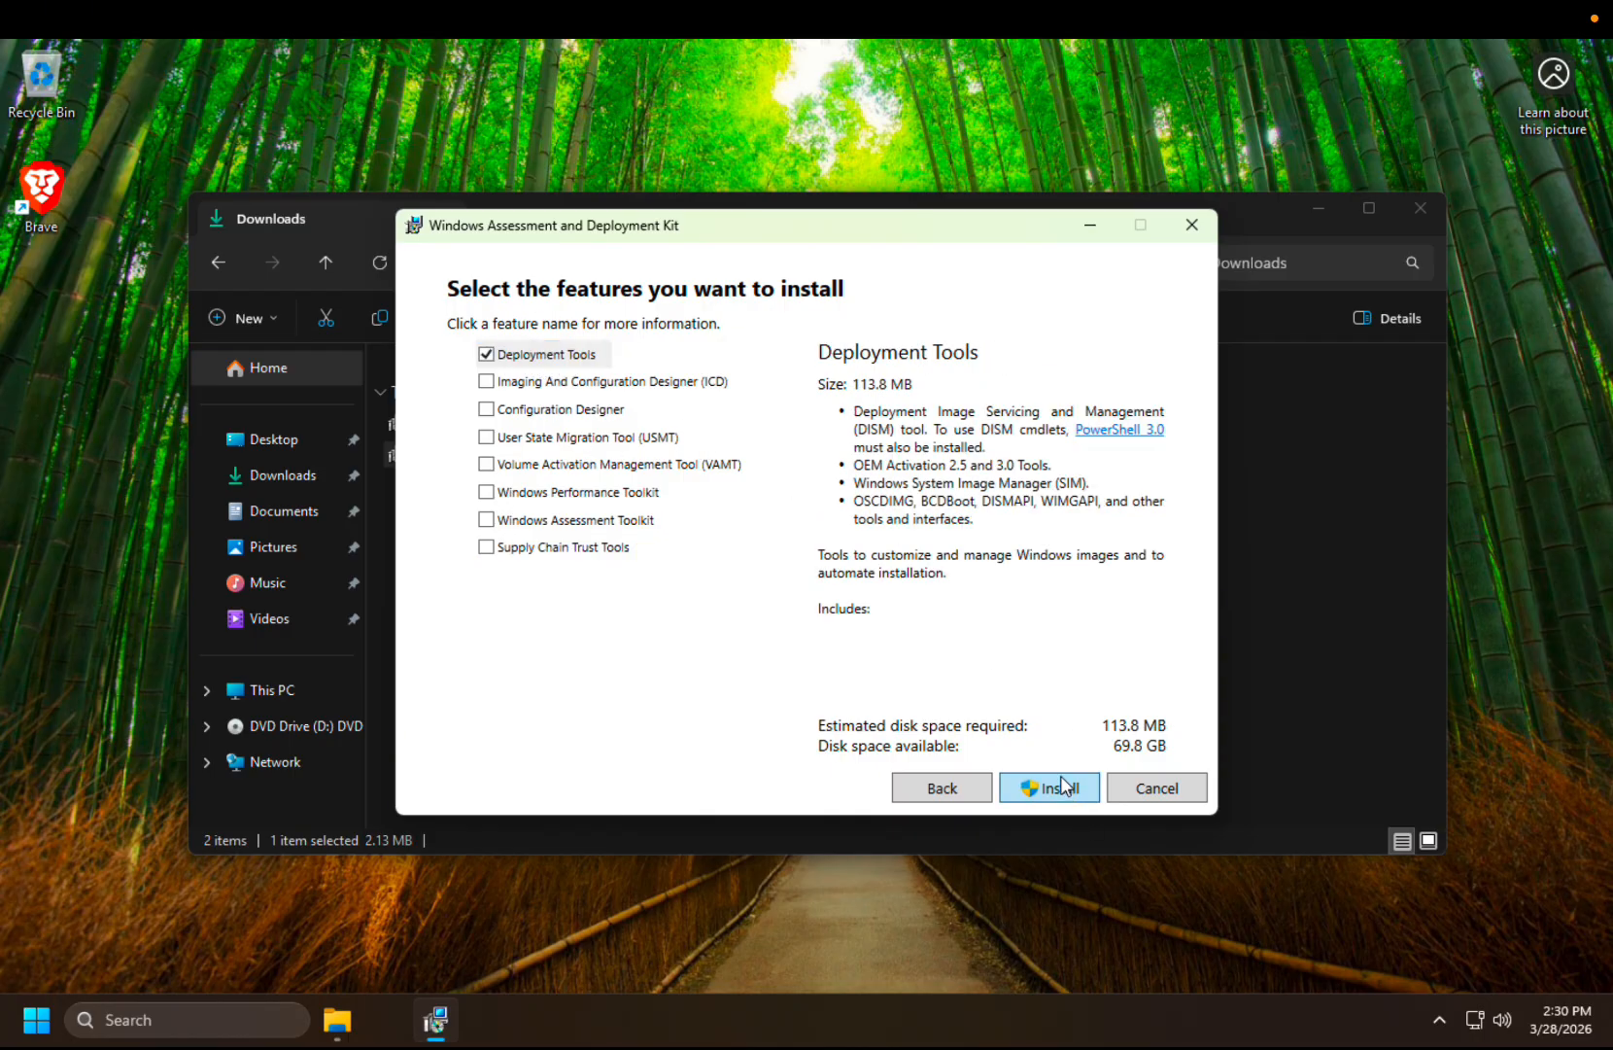
{"action": "left_click", "coordinate": [737, 724]}
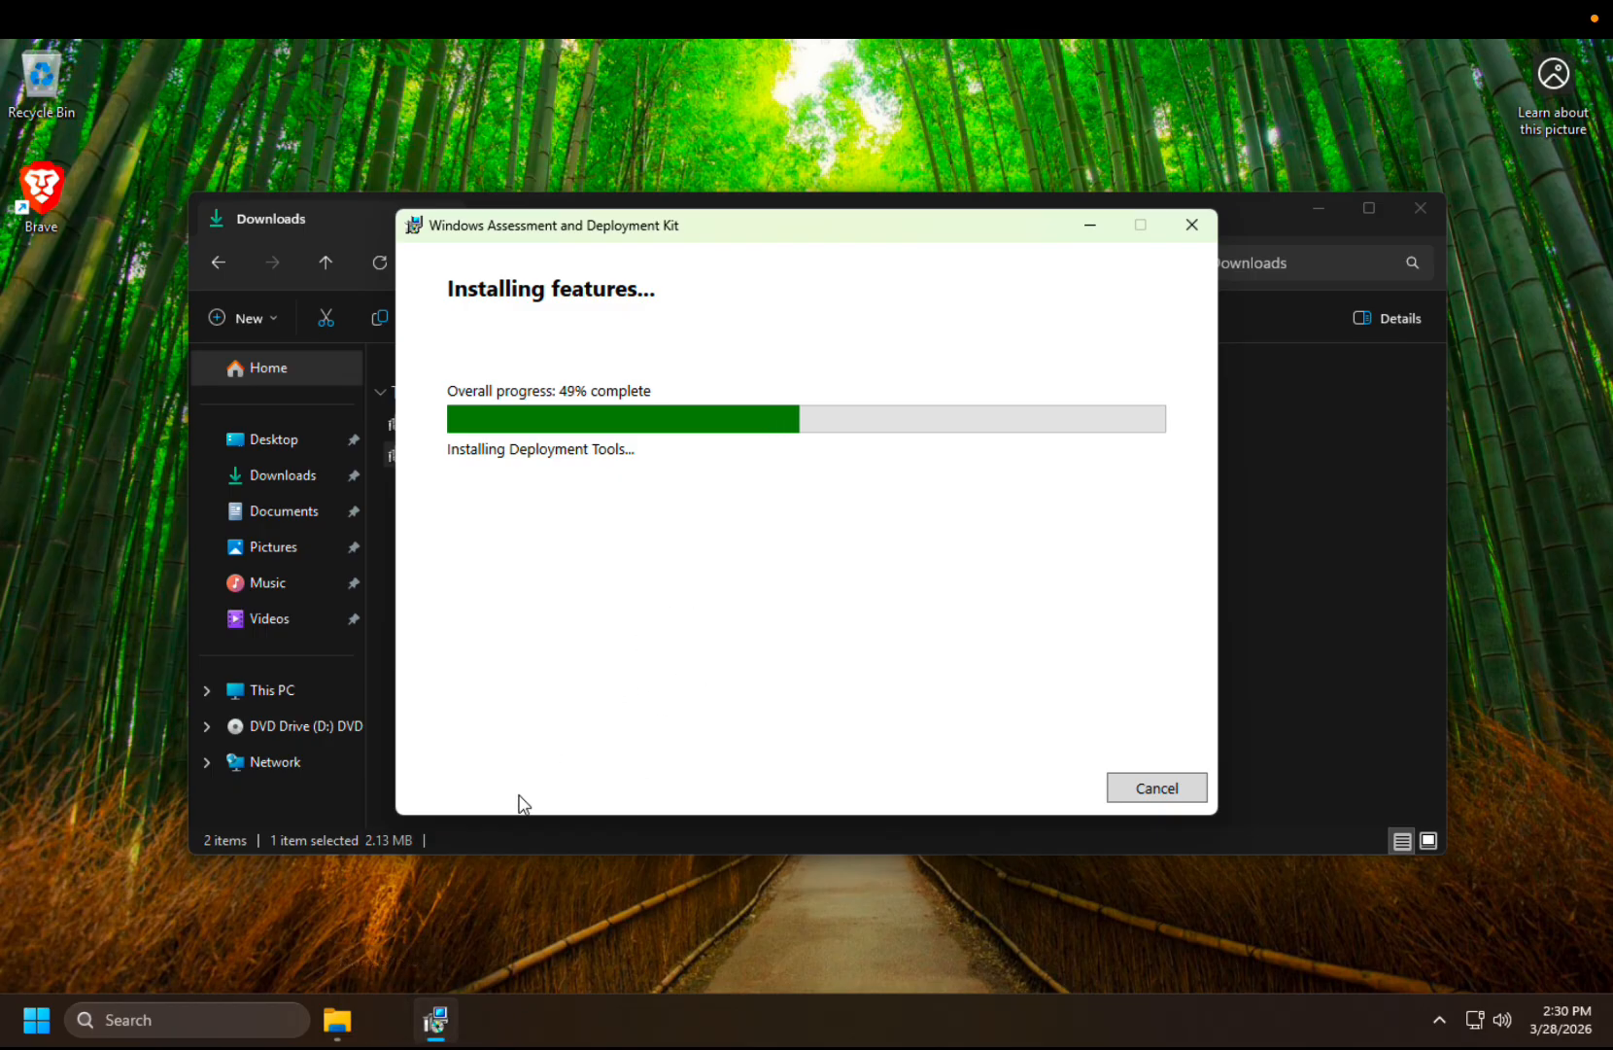
{"action": "left_click", "coordinate": [393, 1011]}
{"action": "right_click", "coordinate": [393, 1010]}
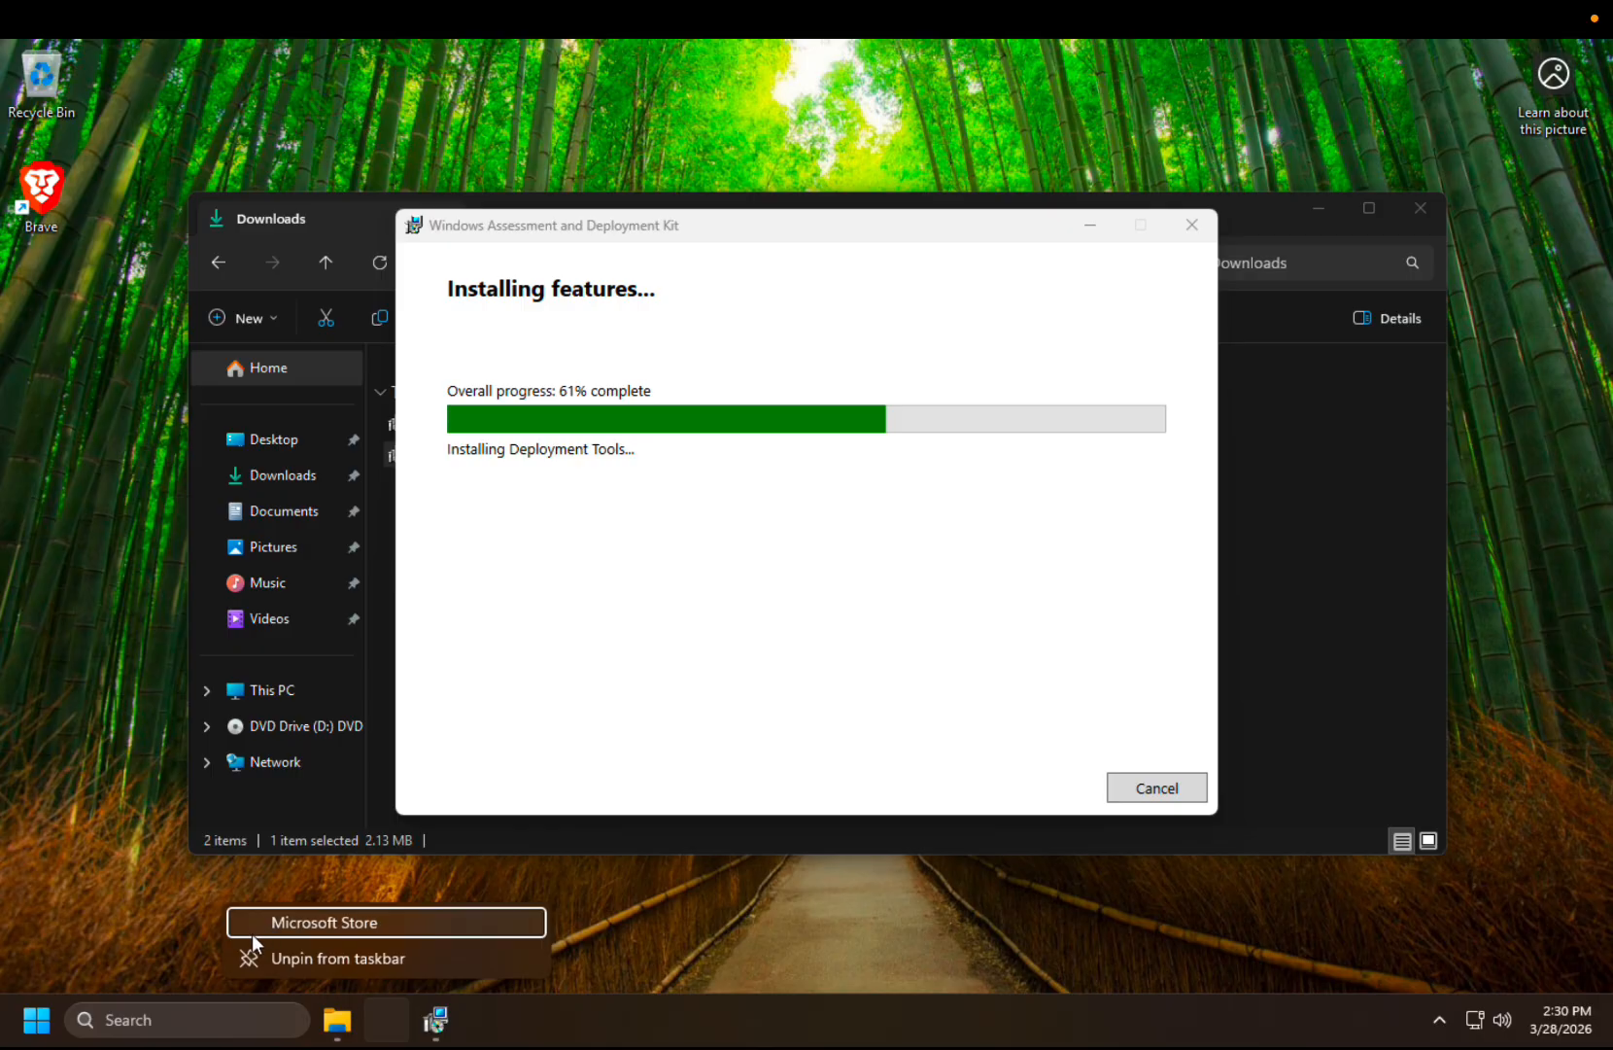
{"action": "left_click", "coordinate": [698, 562]}
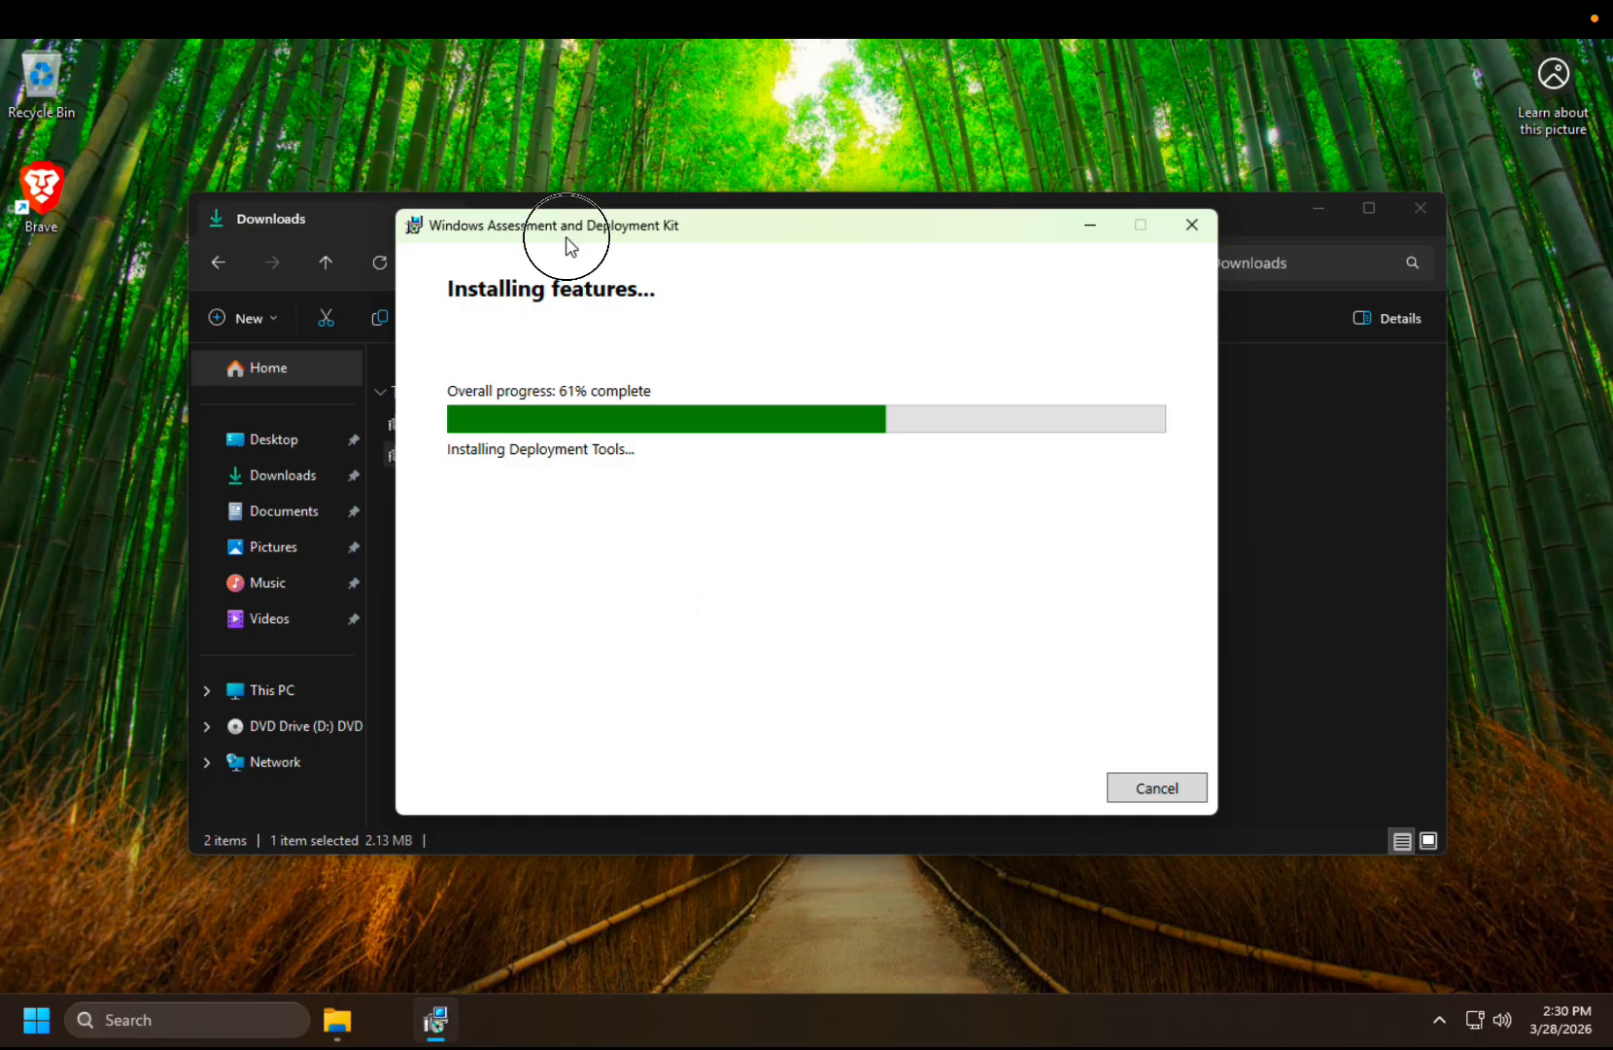
Move the ADK installer window aside, close the Downloads window behind it, and bring the installer back towards the middle of the desktop
{"action": "left_click_drag", "start_coordinate": [565, 236], "coordinate": [601, 243]}
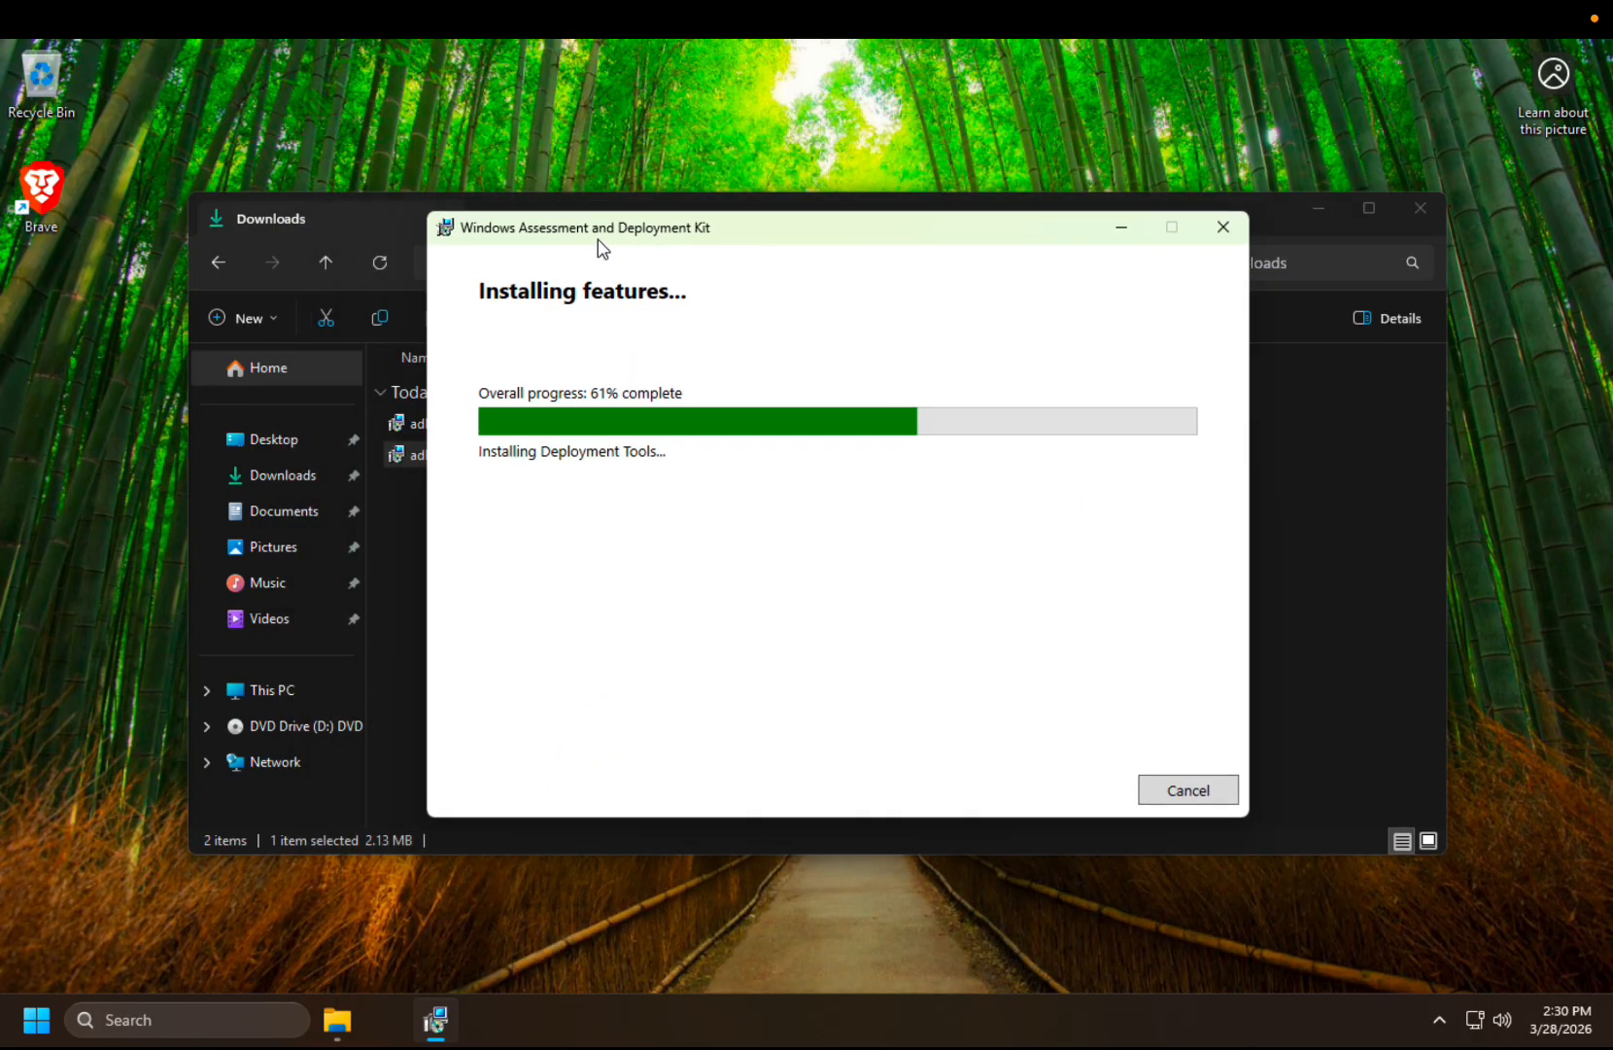
{"action": "left_click_drag", "start_coordinate": [716, 229], "coordinate": [824, 226]}
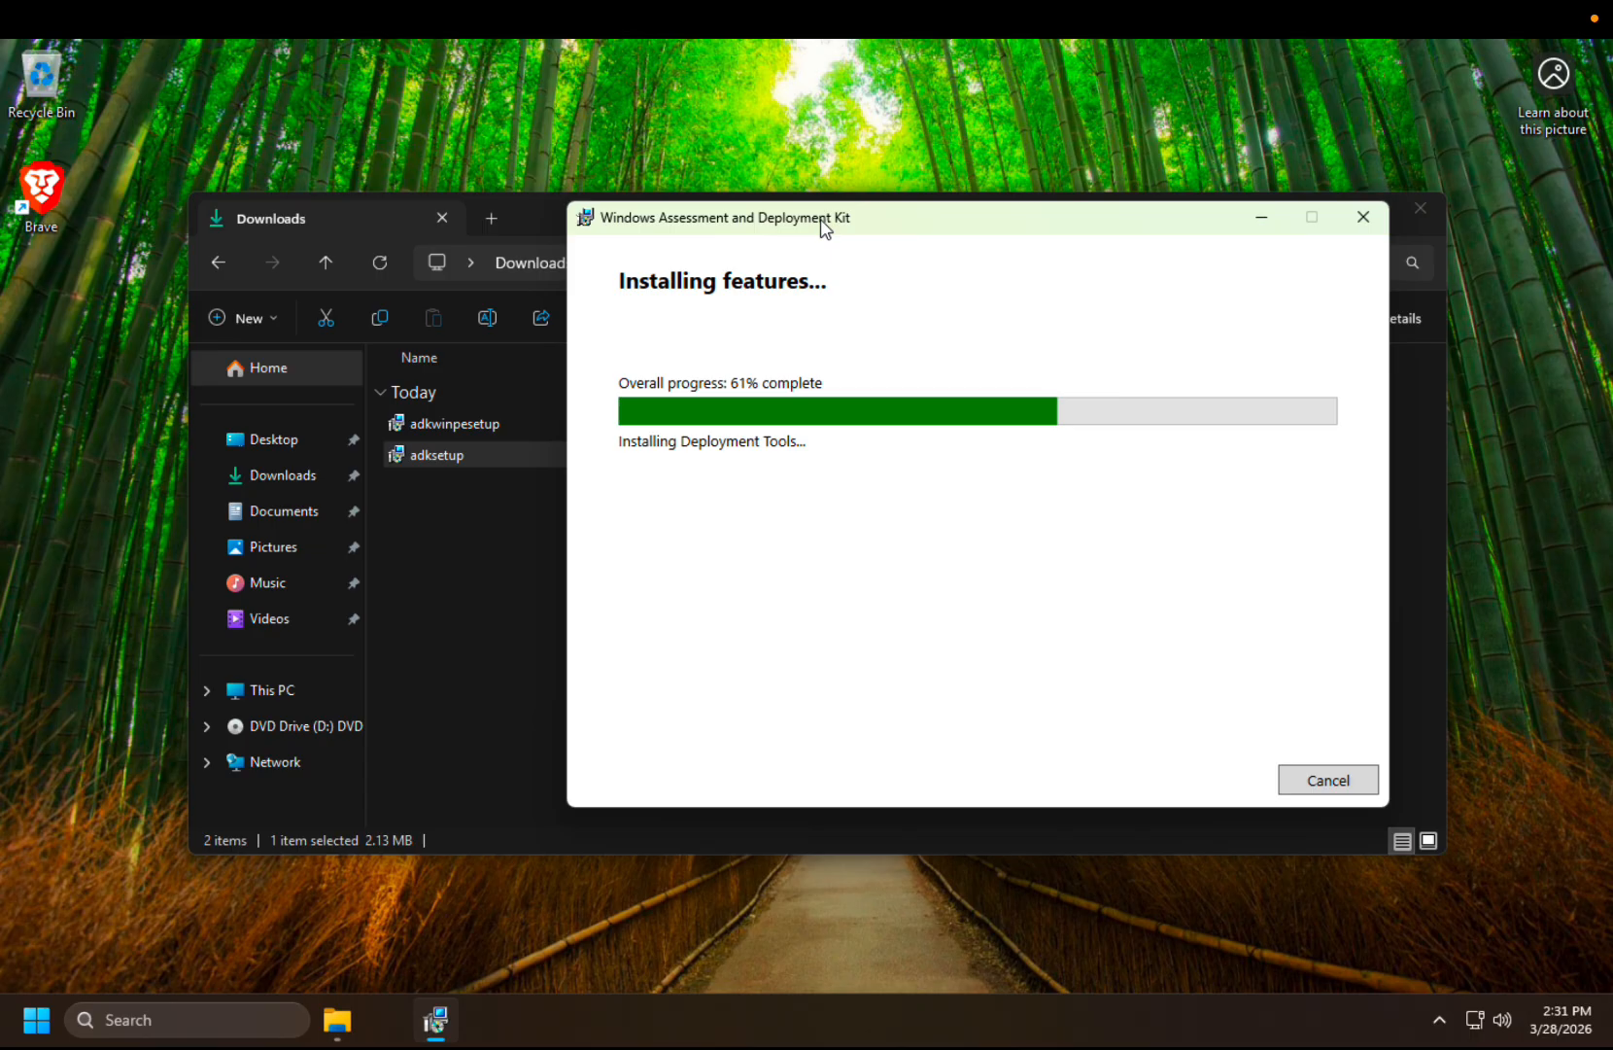
{"action": "left_click", "coordinate": [525, 220]}
{"action": "left_click", "coordinate": [1426, 217]}
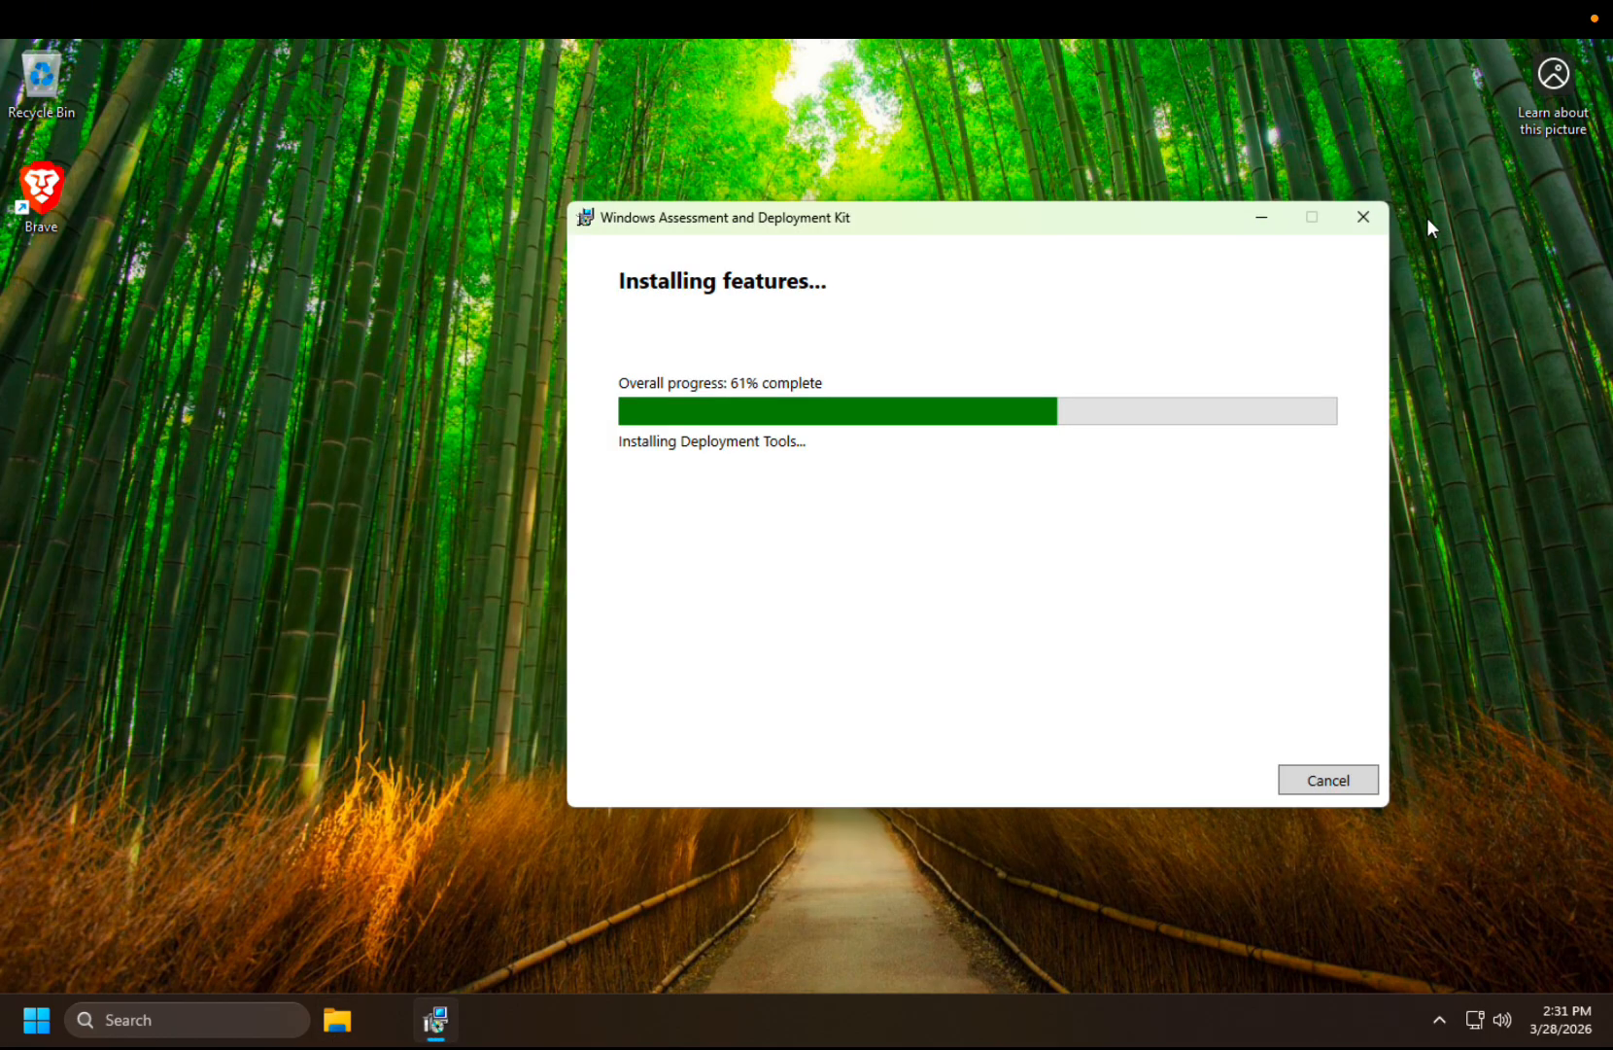
{"action": "left_click_drag", "start_coordinate": [958, 219], "coordinate": [847, 239]}
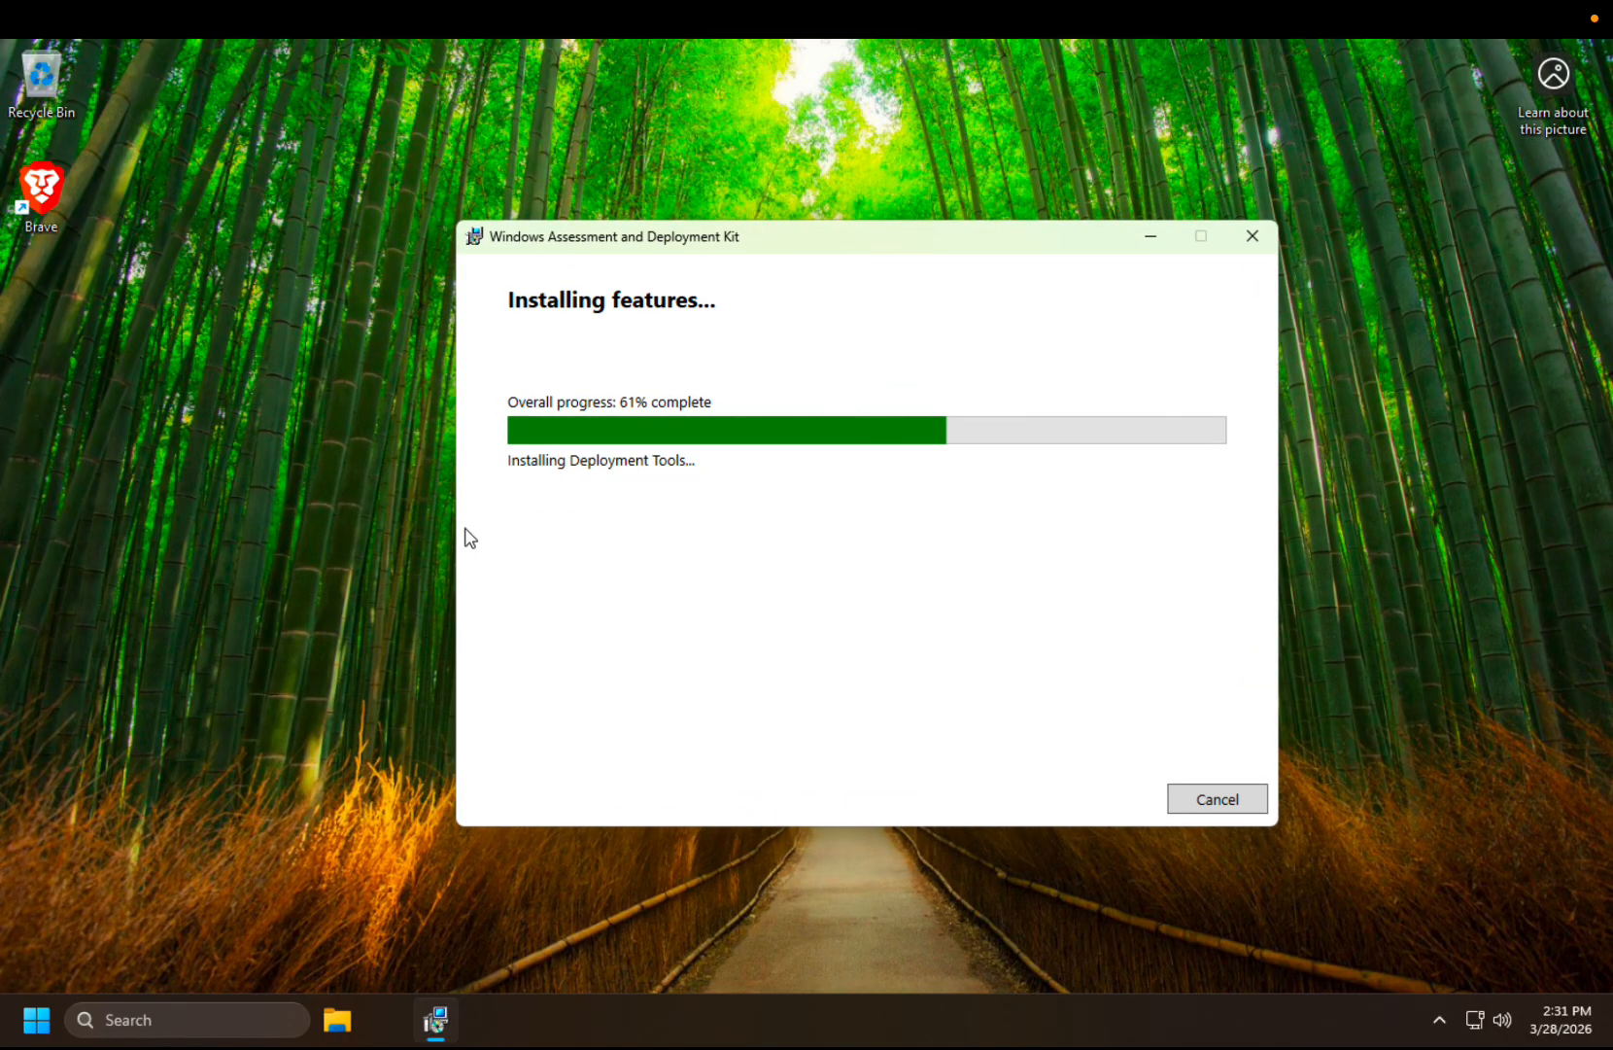
Uninstall the Xbox and LinkedIn apps pinned in Start while the ADK installation runs
{"action": "left_click", "coordinate": [33, 1022]}
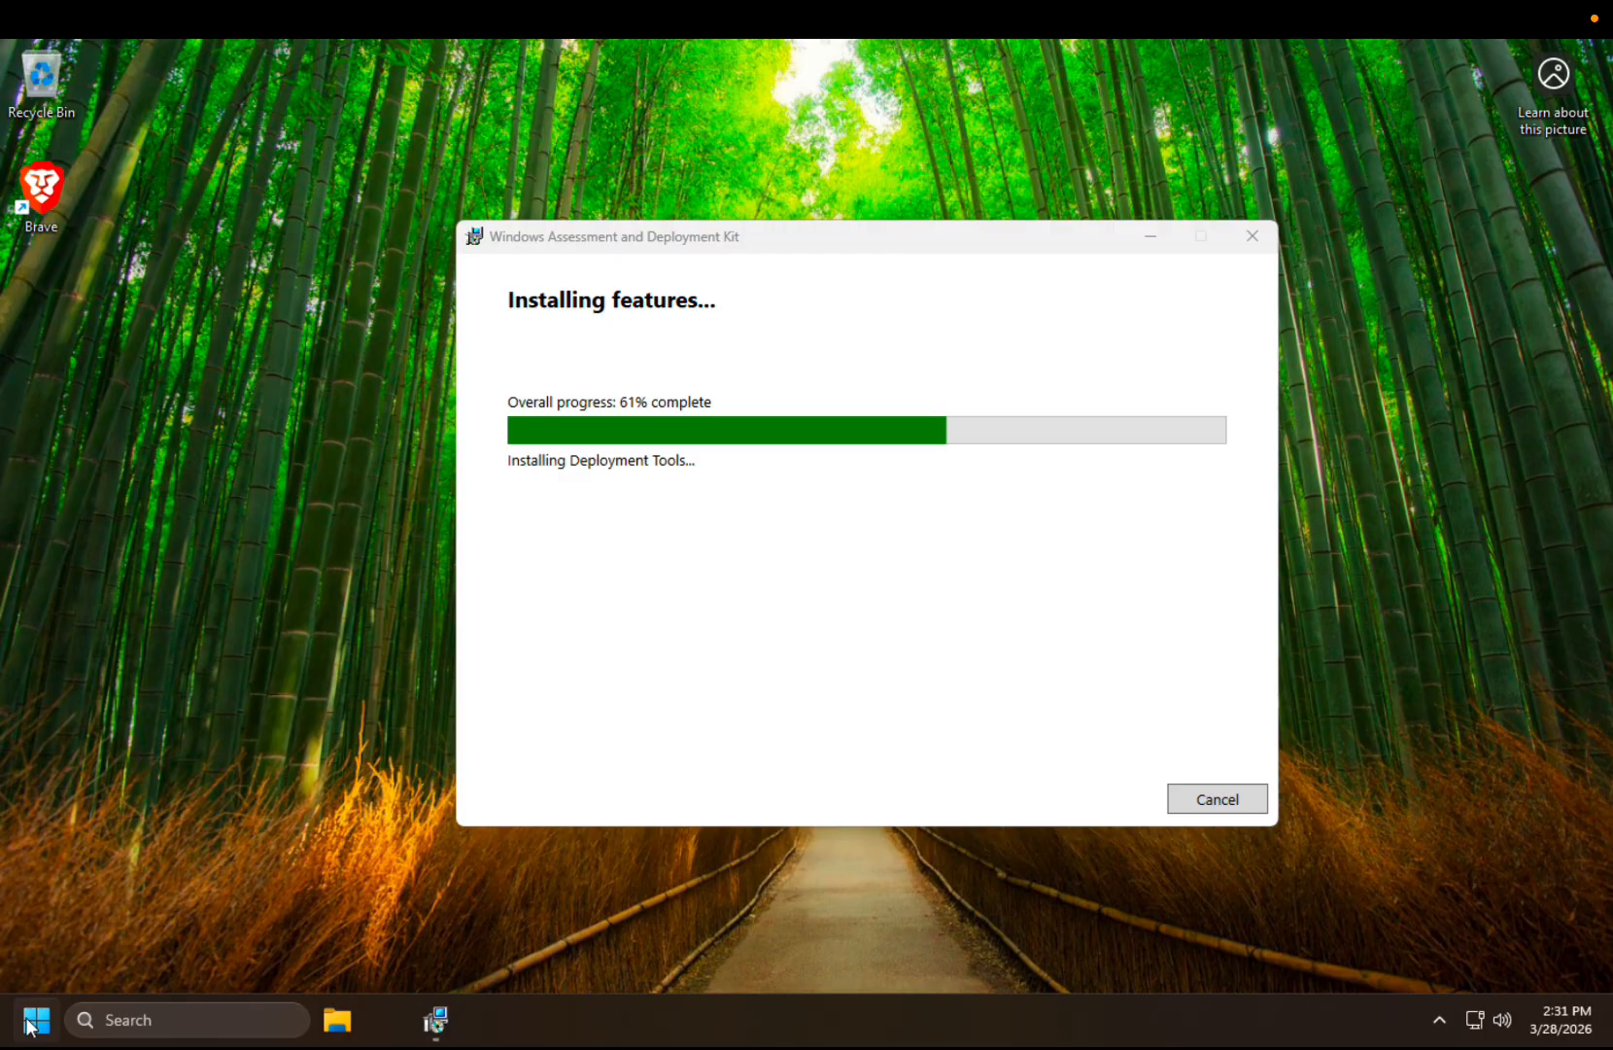
{"action": "left_click", "coordinate": [33, 1022]}
{"action": "left_click", "coordinate": [33, 1022]}
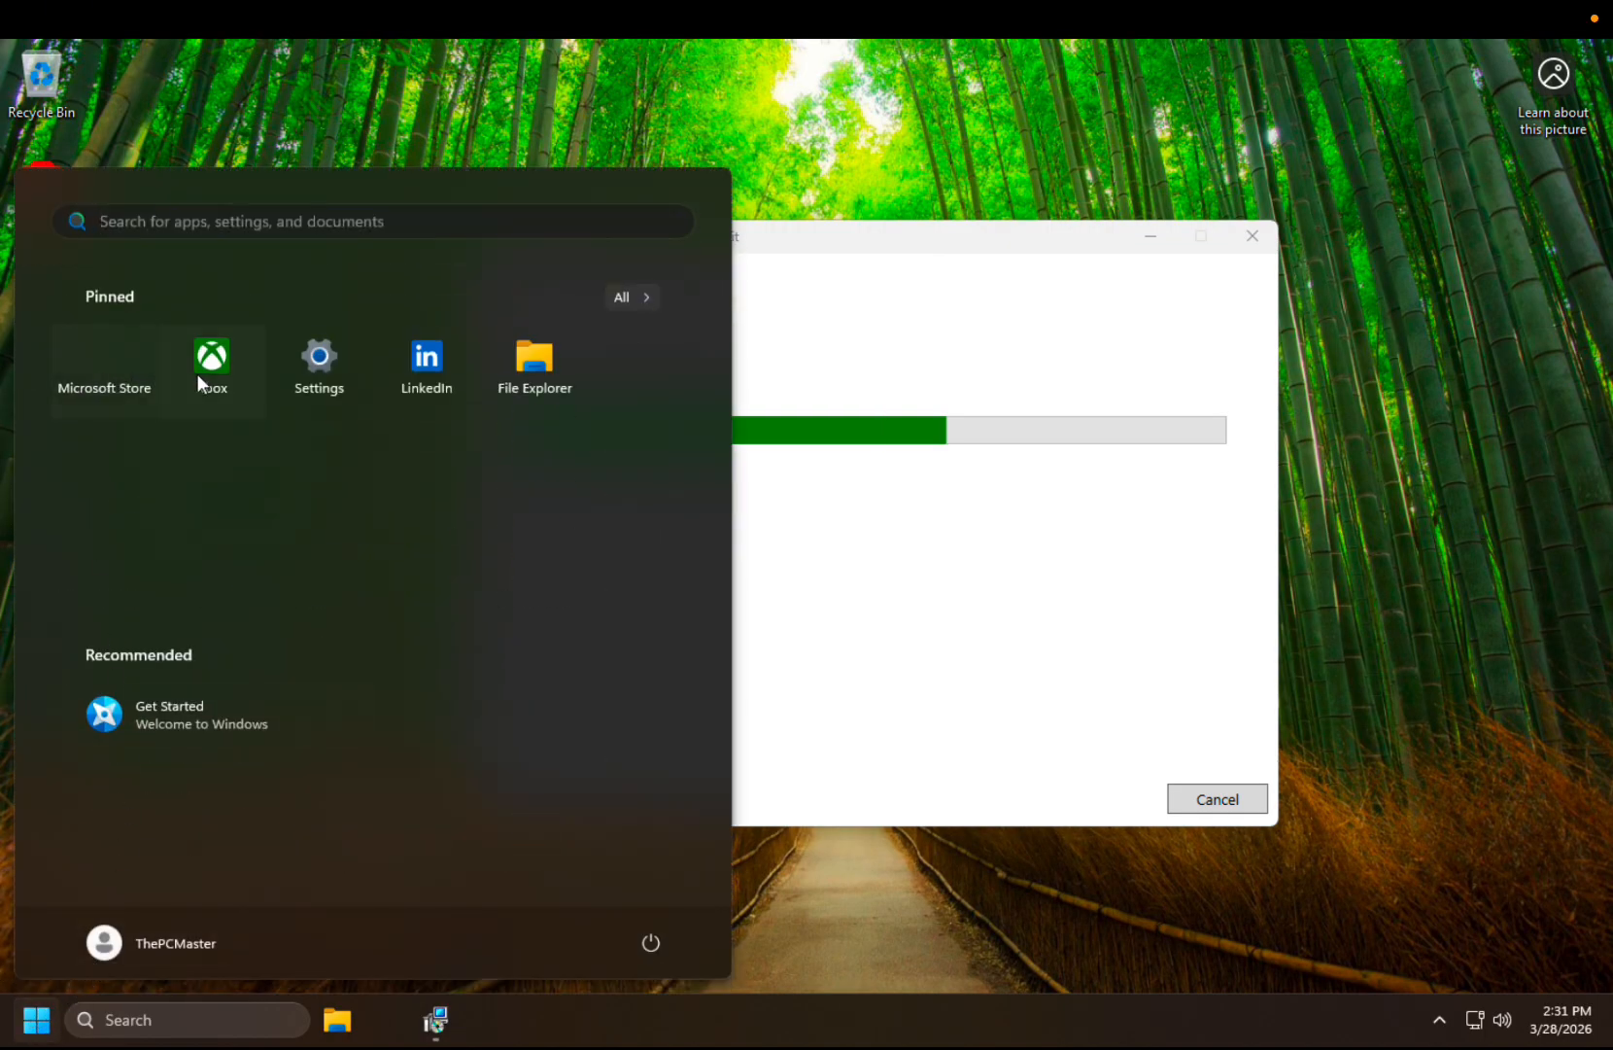
{"action": "right_click", "coordinate": [208, 370]}
{"action": "left_click", "coordinate": [260, 533]}
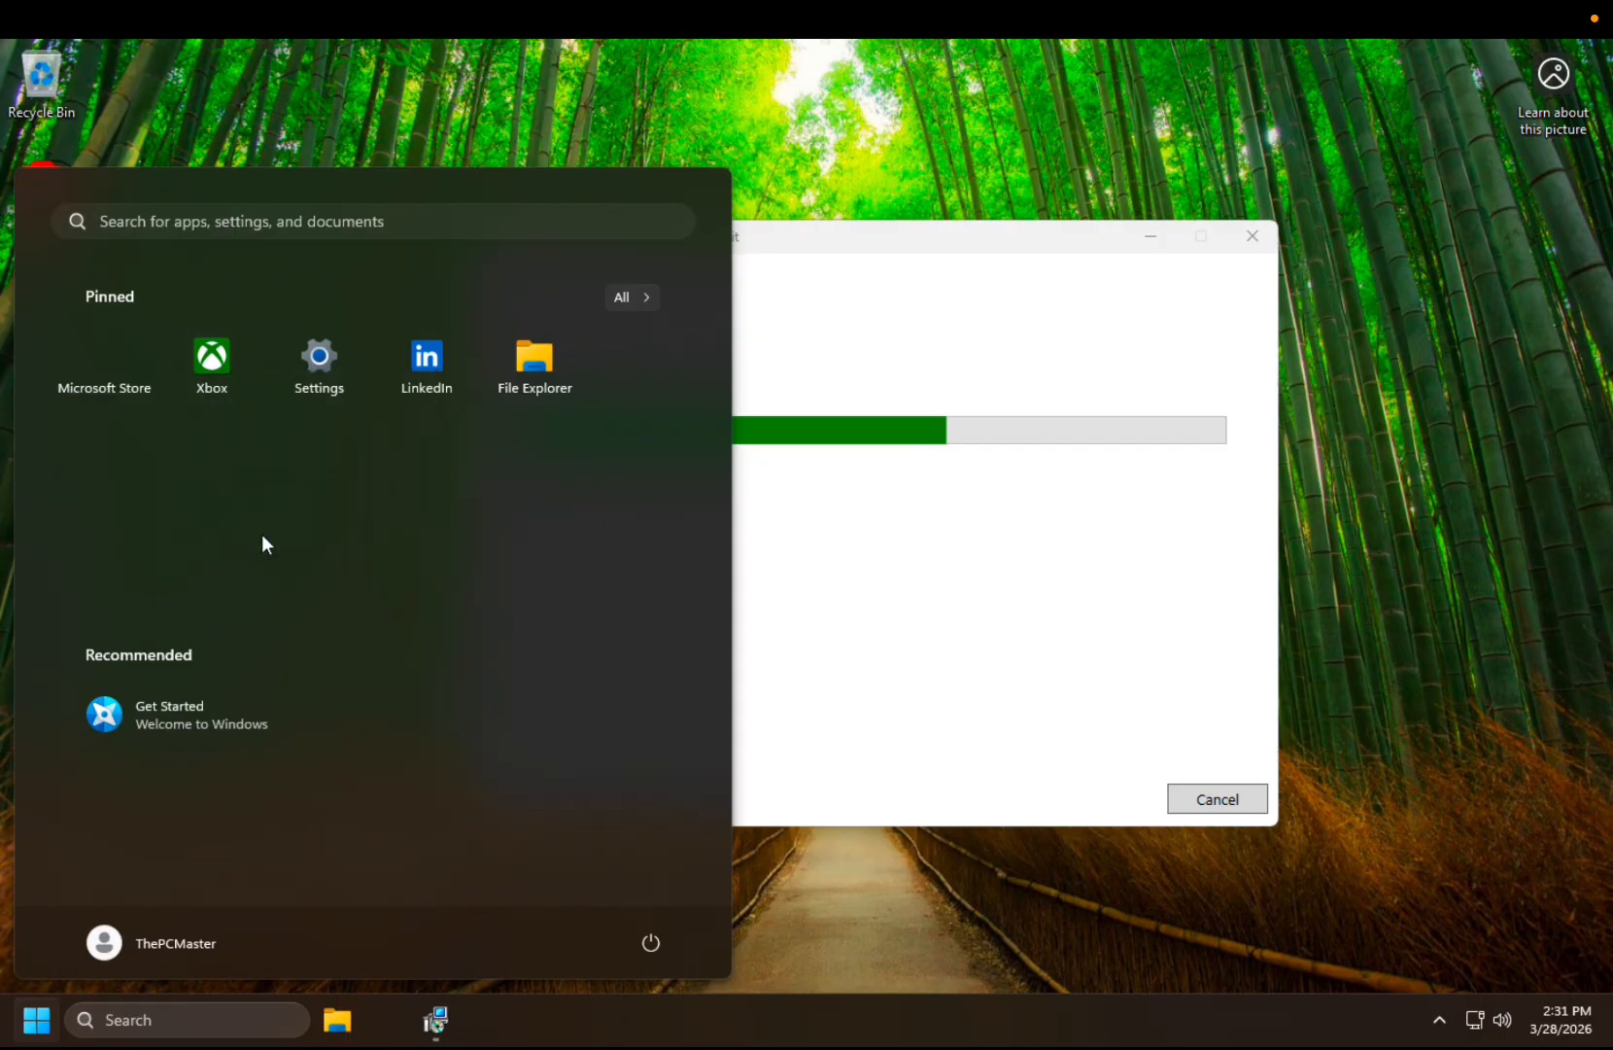
{"action": "left_click", "coordinate": [291, 657]}
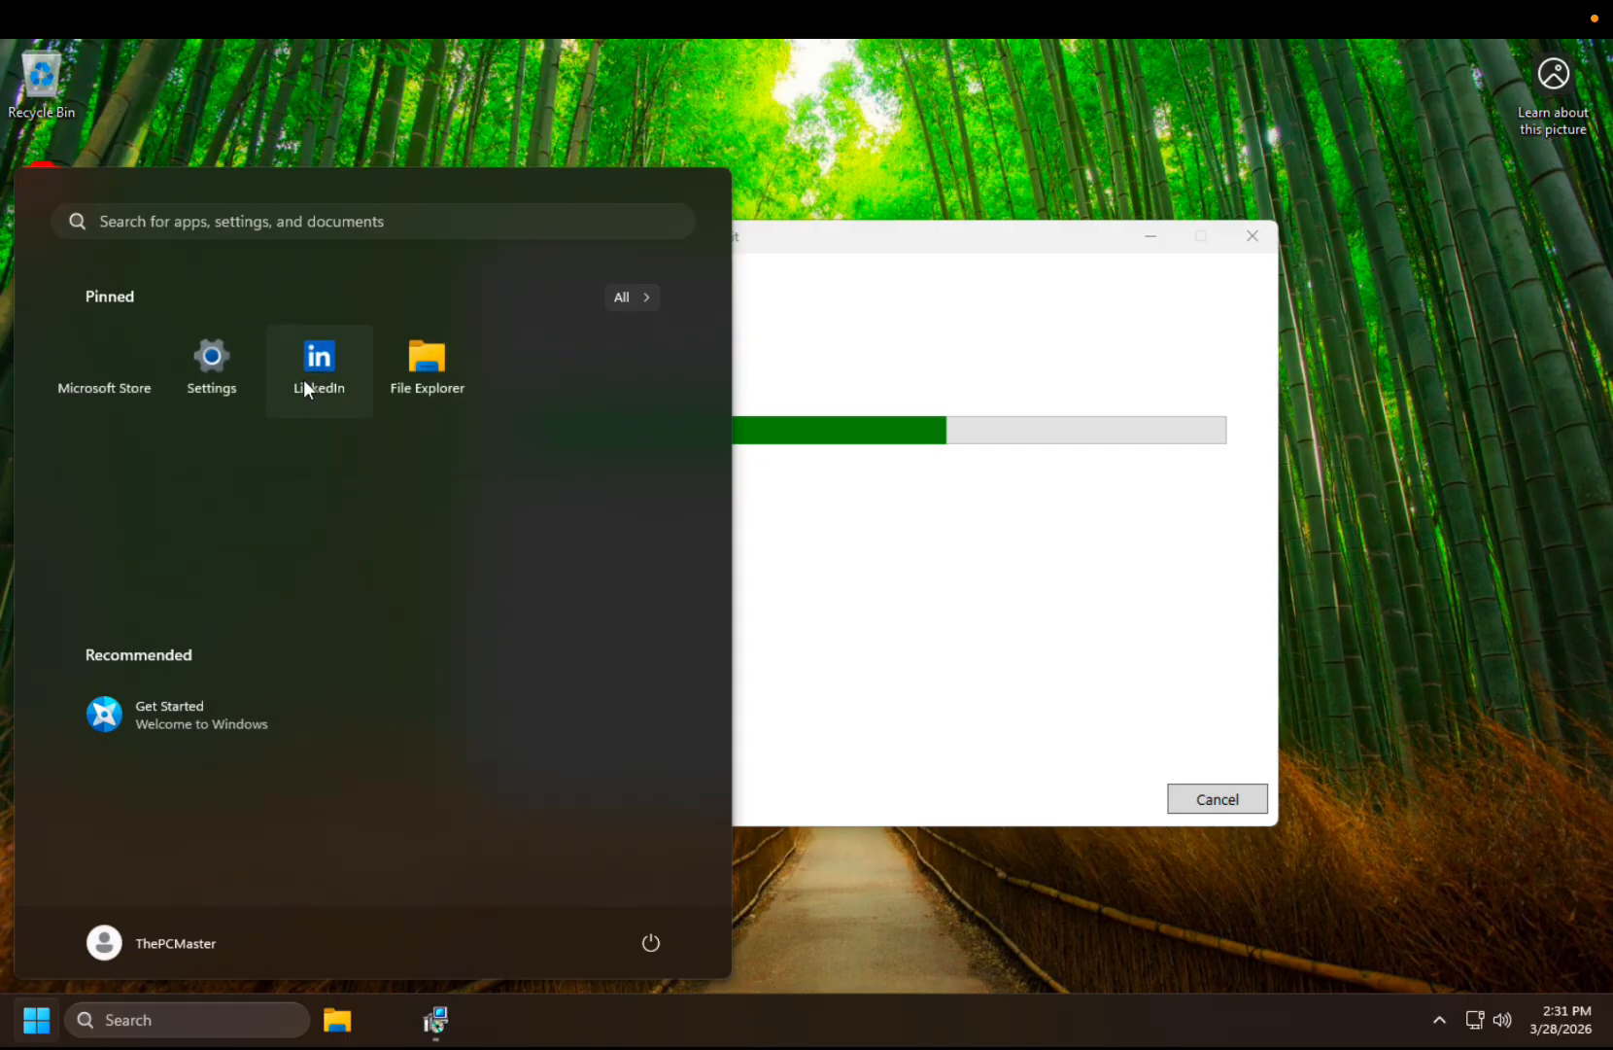
{"action": "right_click", "coordinate": [304, 381]}
{"action": "left_click", "coordinate": [327, 579]}
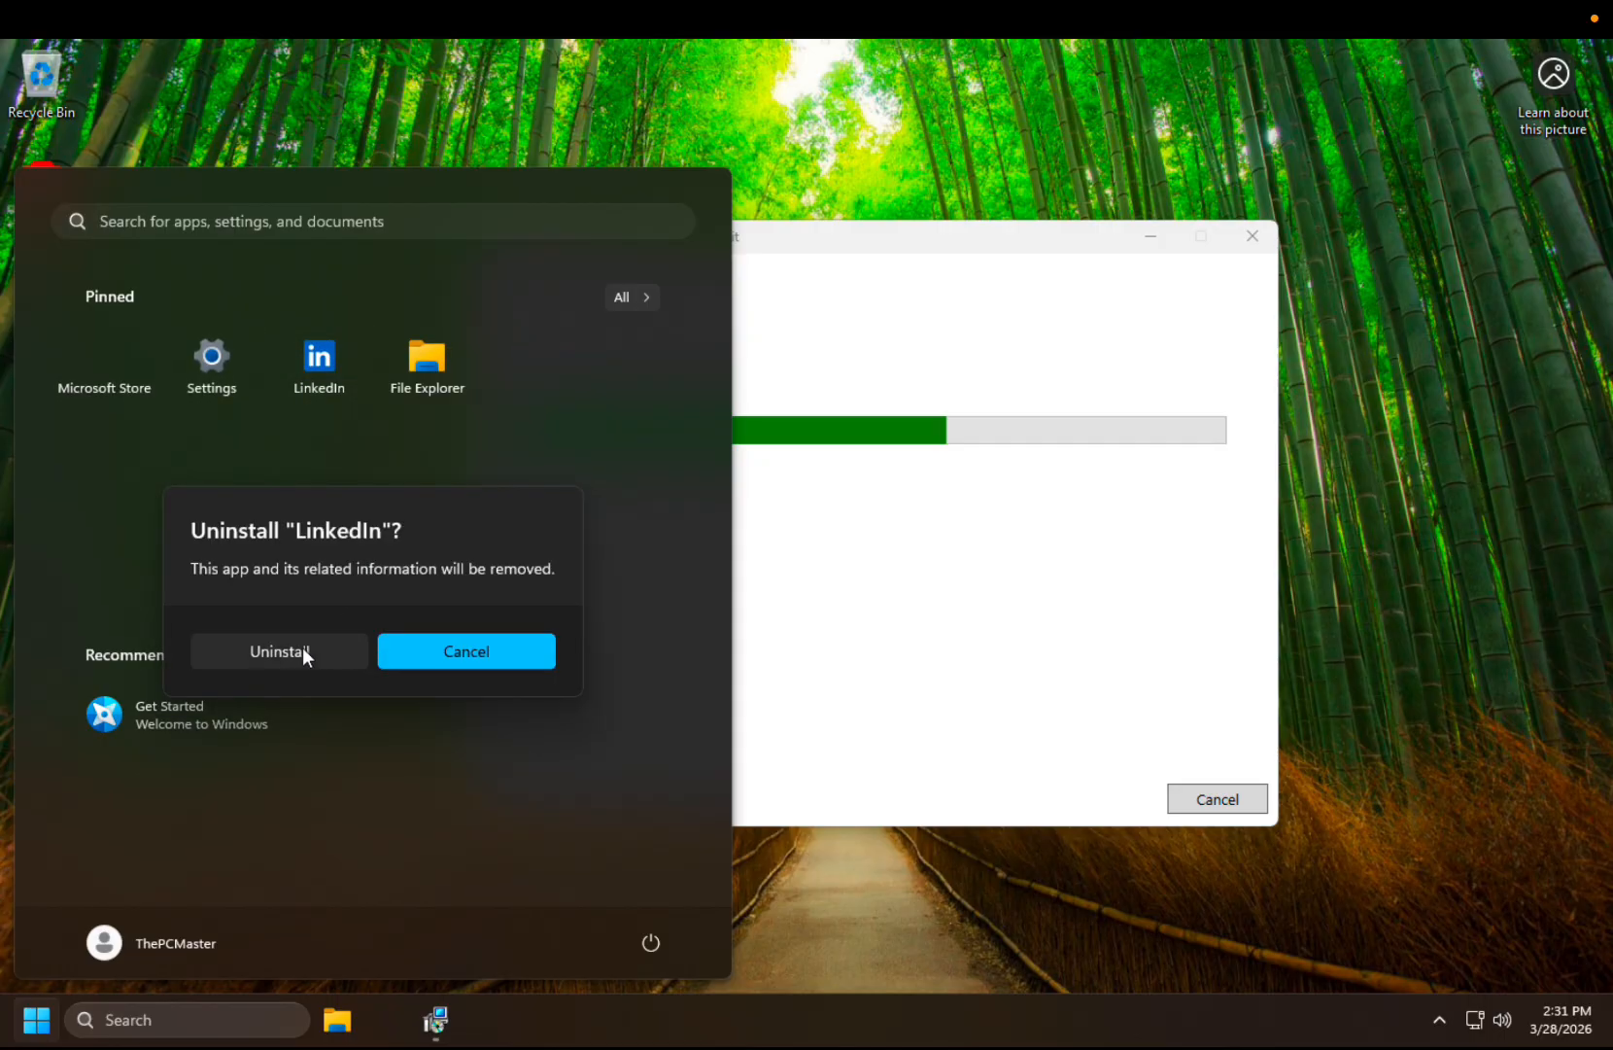
{"action": "left_click", "coordinate": [302, 648]}
Unpin Microsoft Store from both Start and the taskbar
{"action": "right_click", "coordinate": [123, 354]}
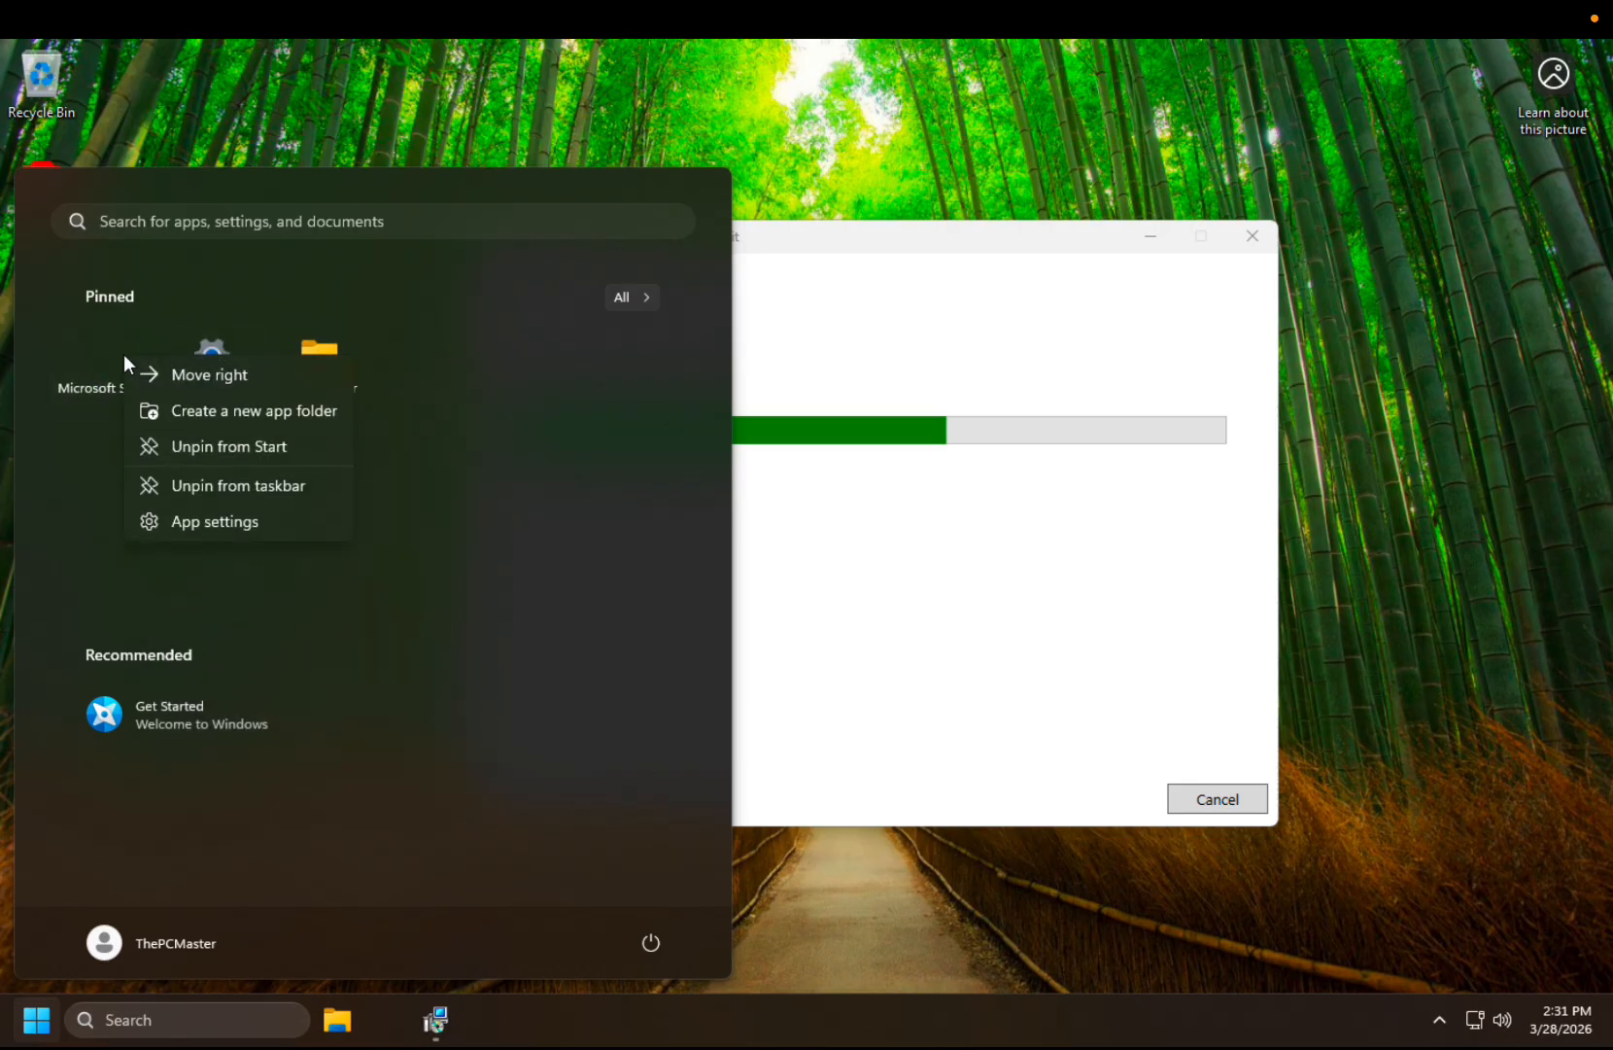
{"action": "left_click", "coordinate": [317, 453]}
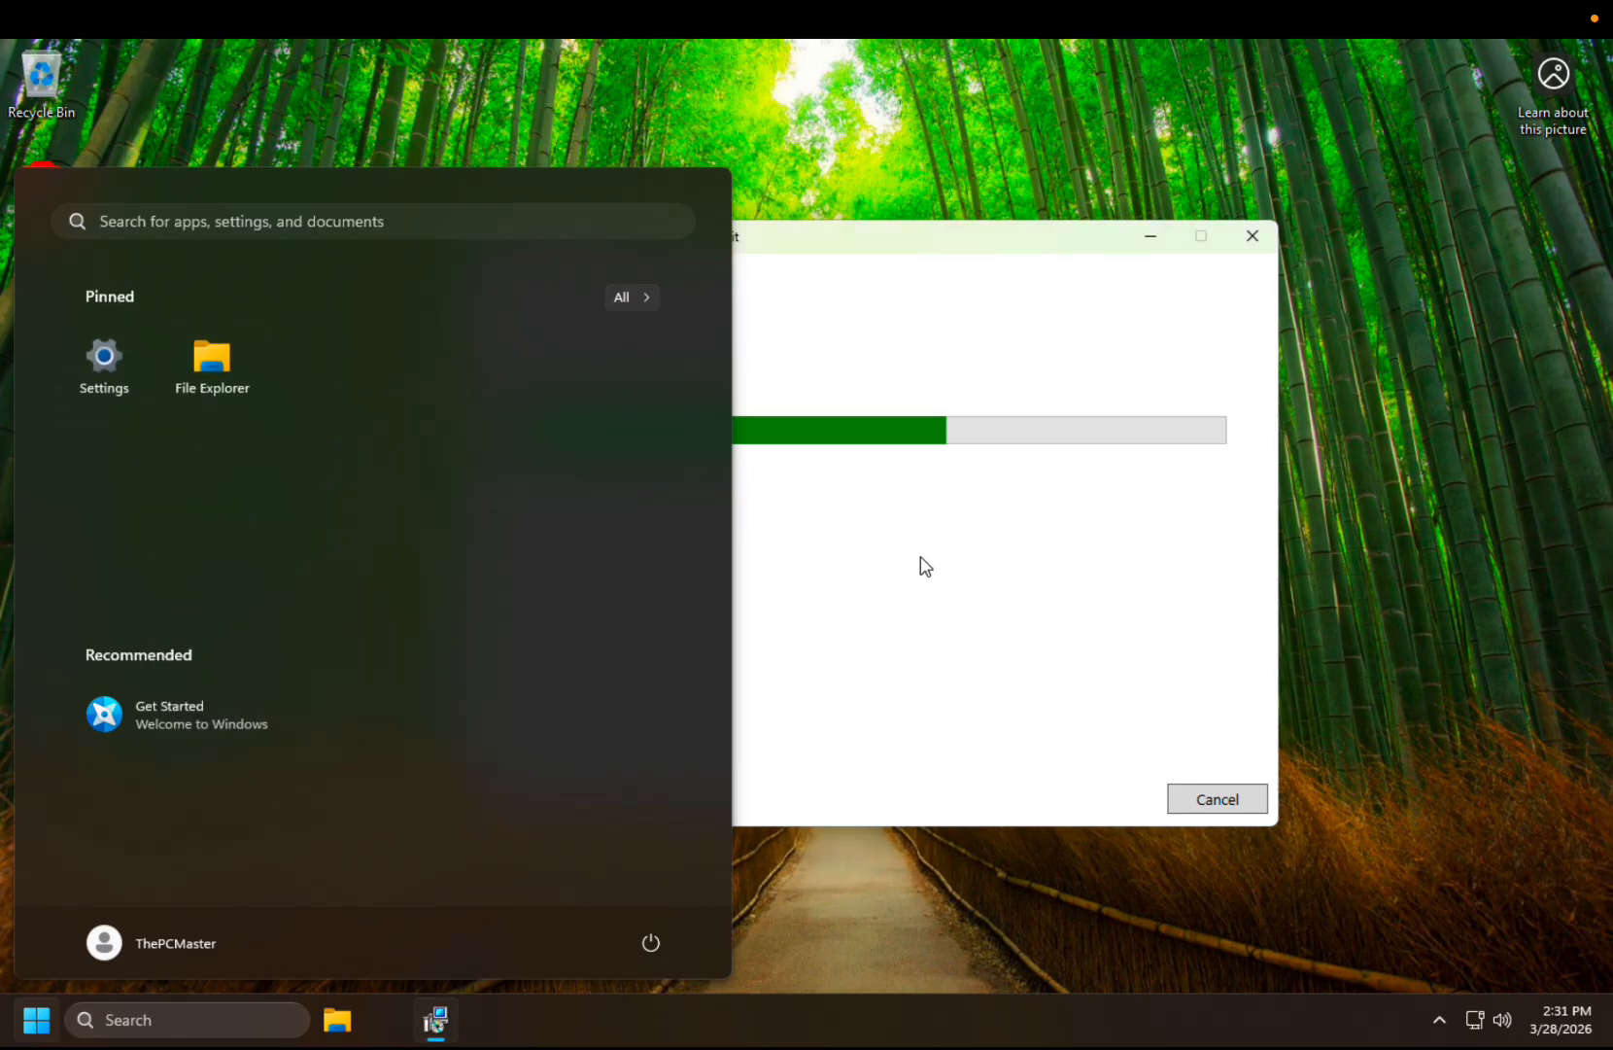
{"action": "left_click", "coordinate": [923, 565]}
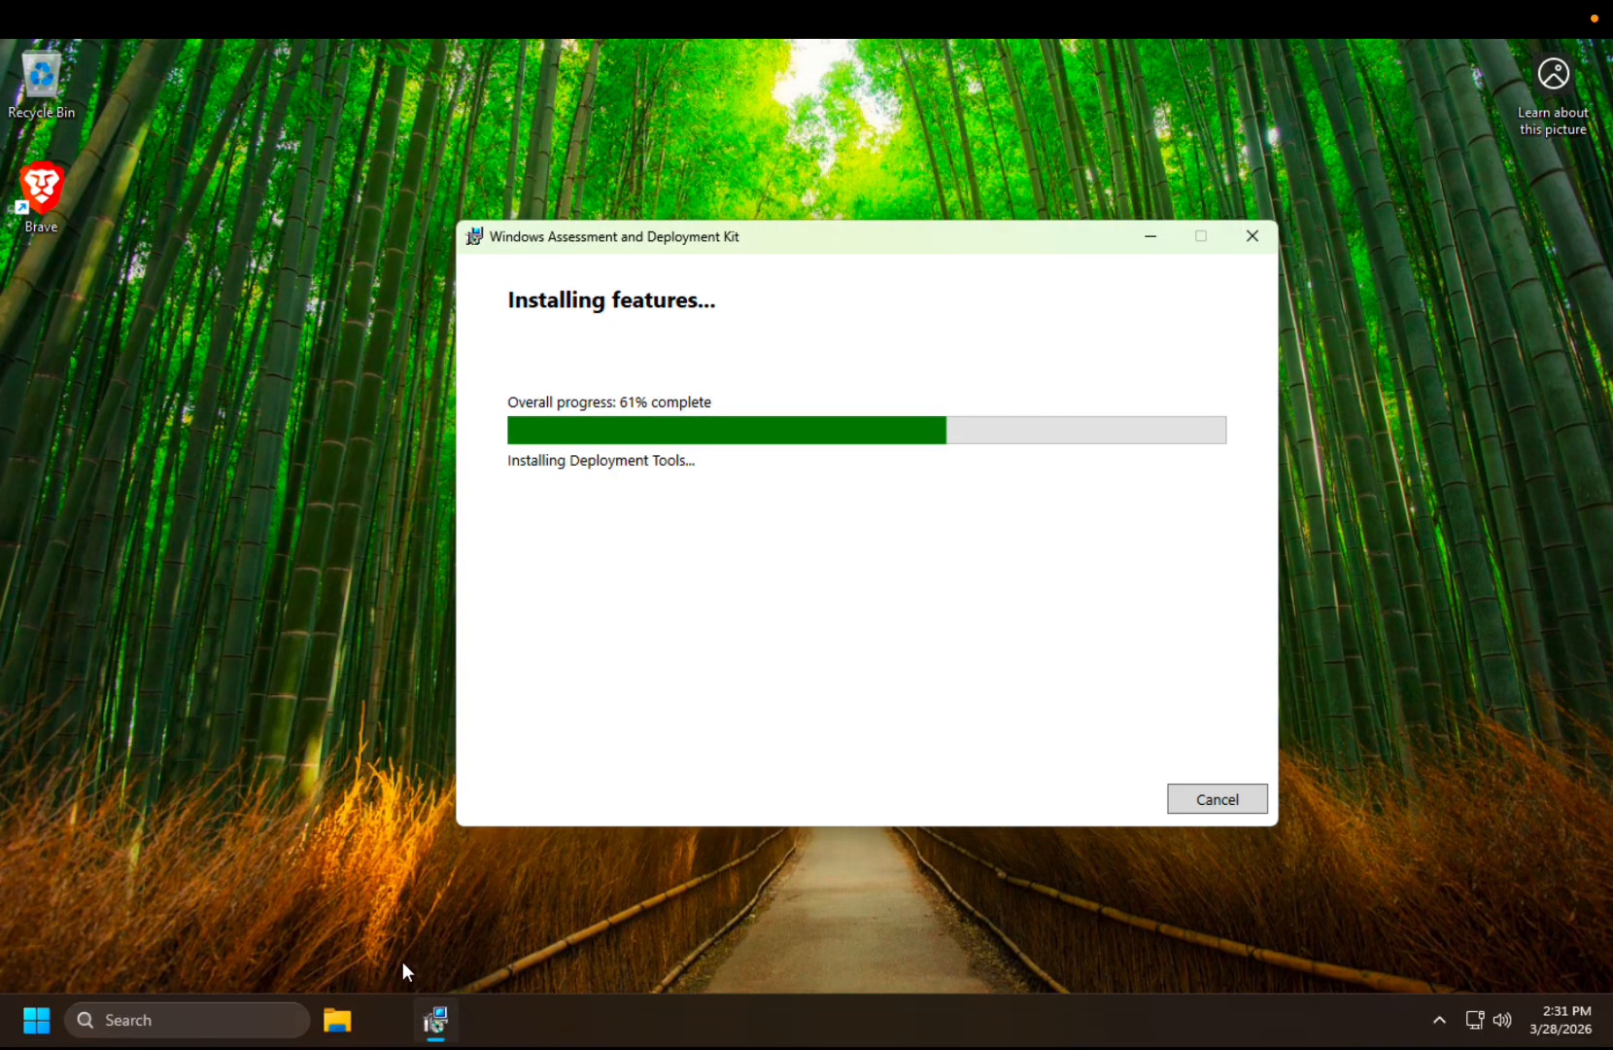
{"action": "left_click", "coordinate": [388, 1020]}
{"action": "right_click", "coordinate": [387, 1018]}
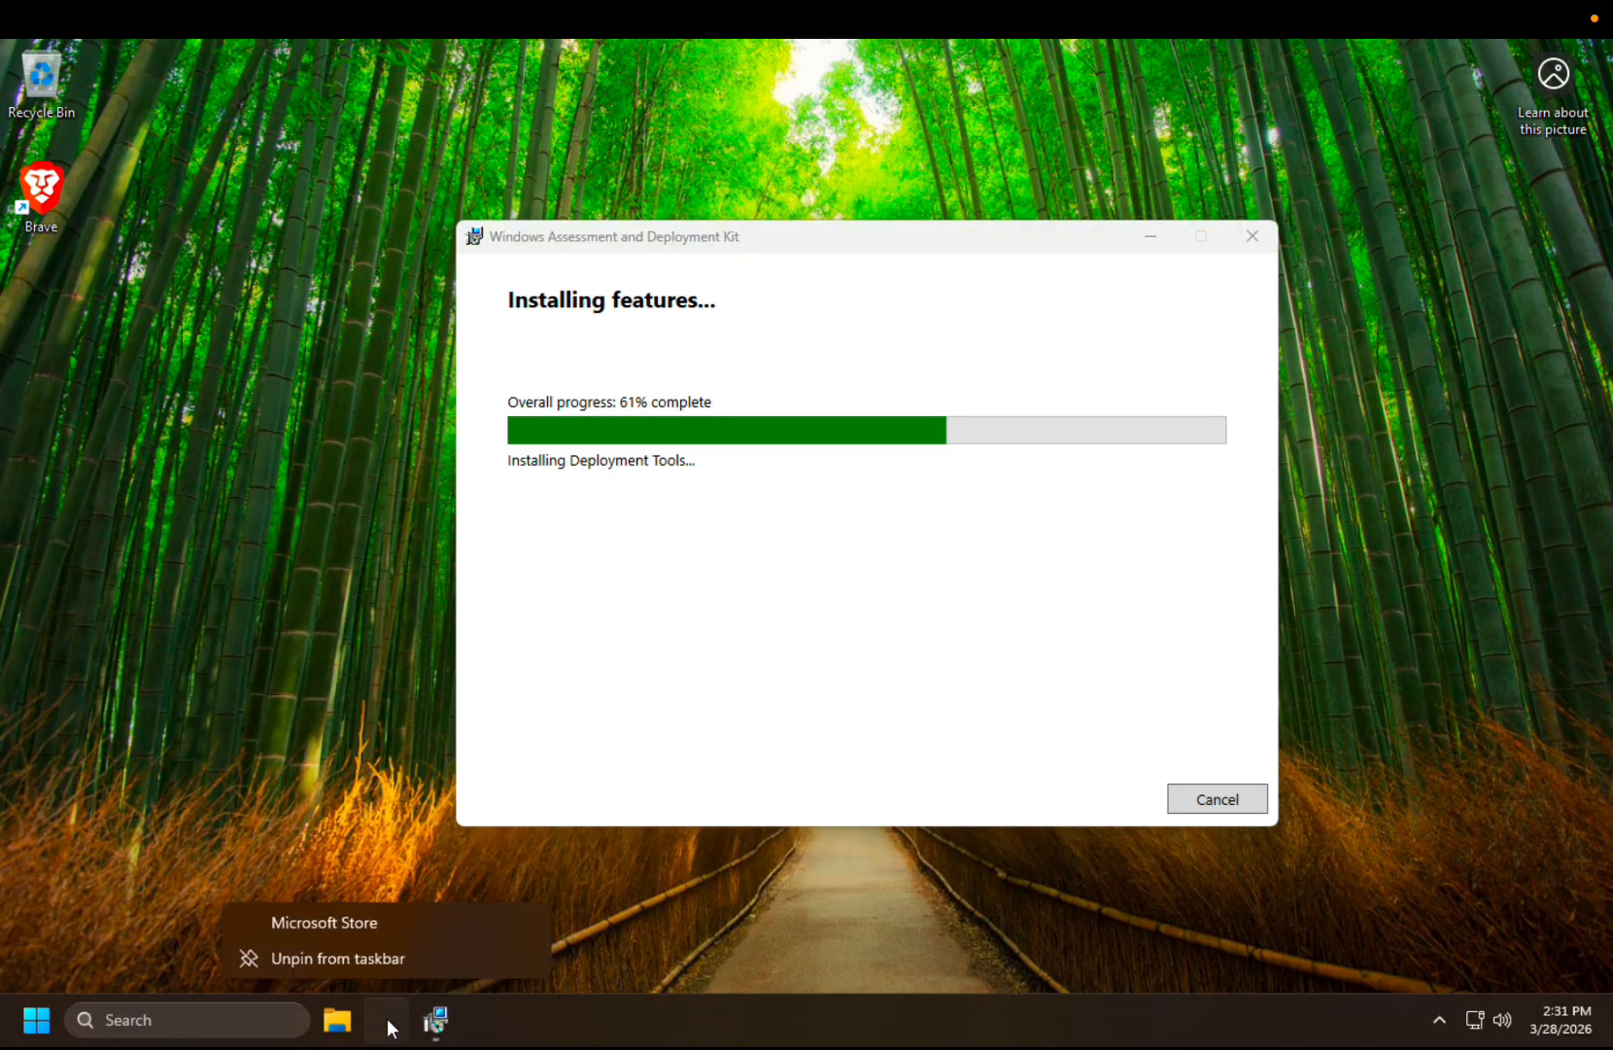
{"action": "left_click", "coordinate": [411, 965]}
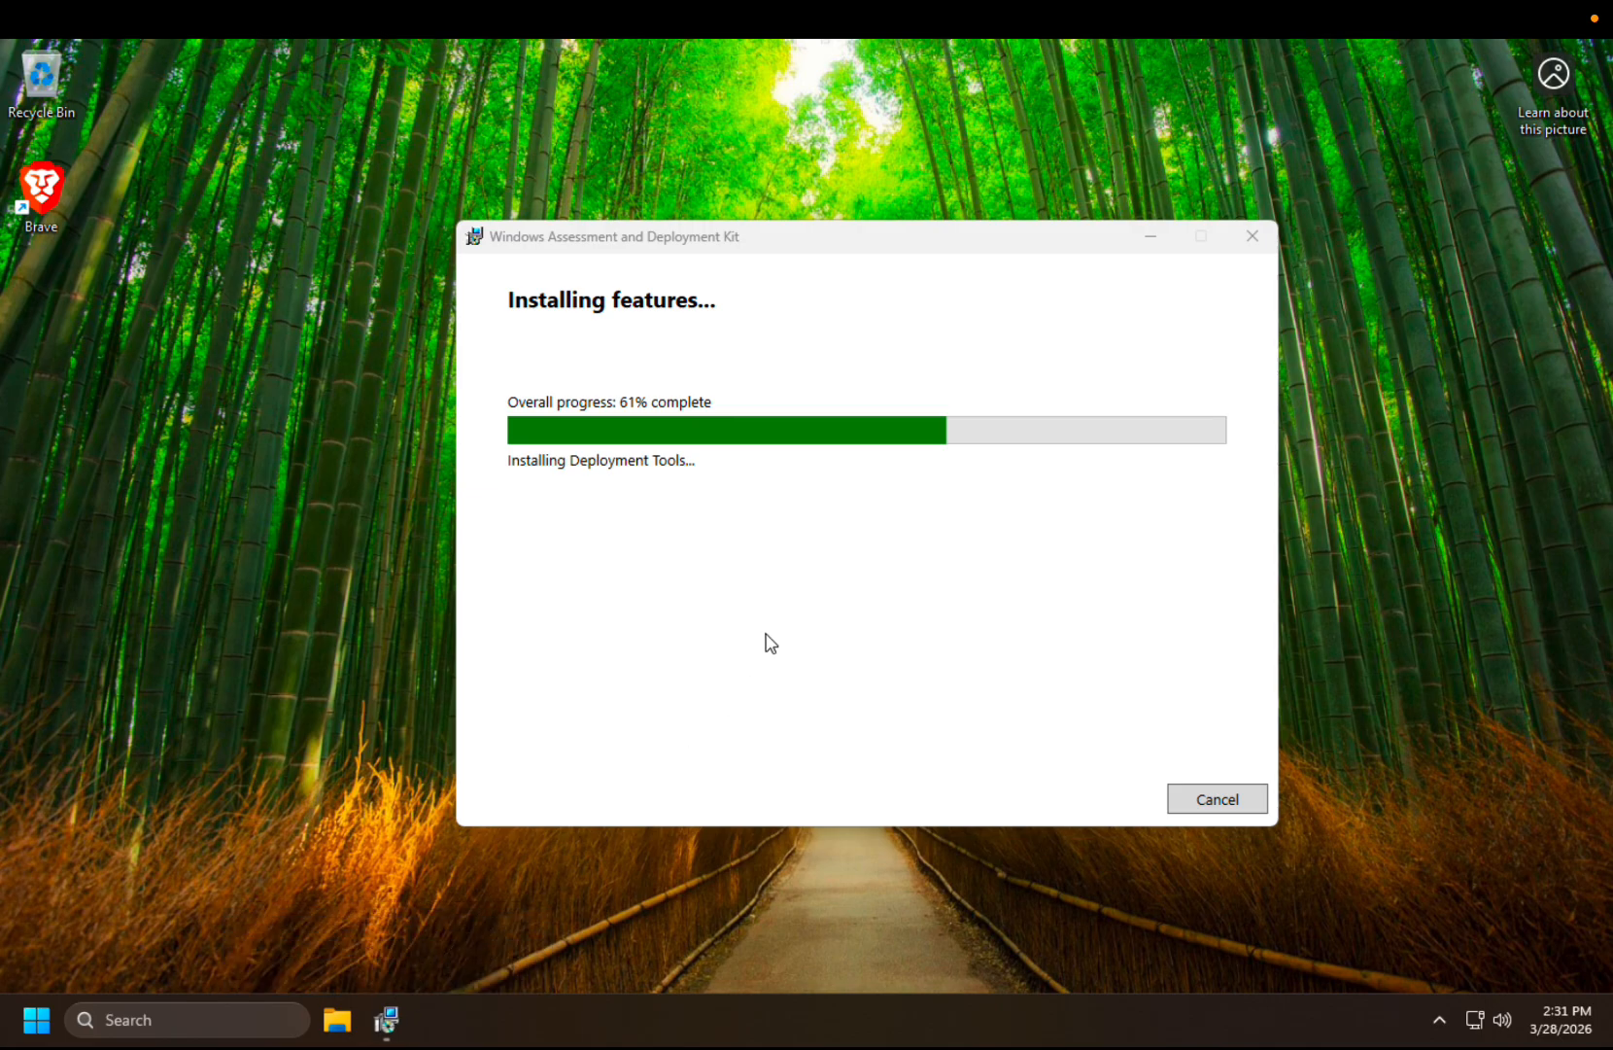
Reposition the installer window, check the contents of the Recycle Bin, and close the Recycle Bin
{"action": "left_click_drag", "start_coordinate": [719, 236], "coordinate": [675, 222]}
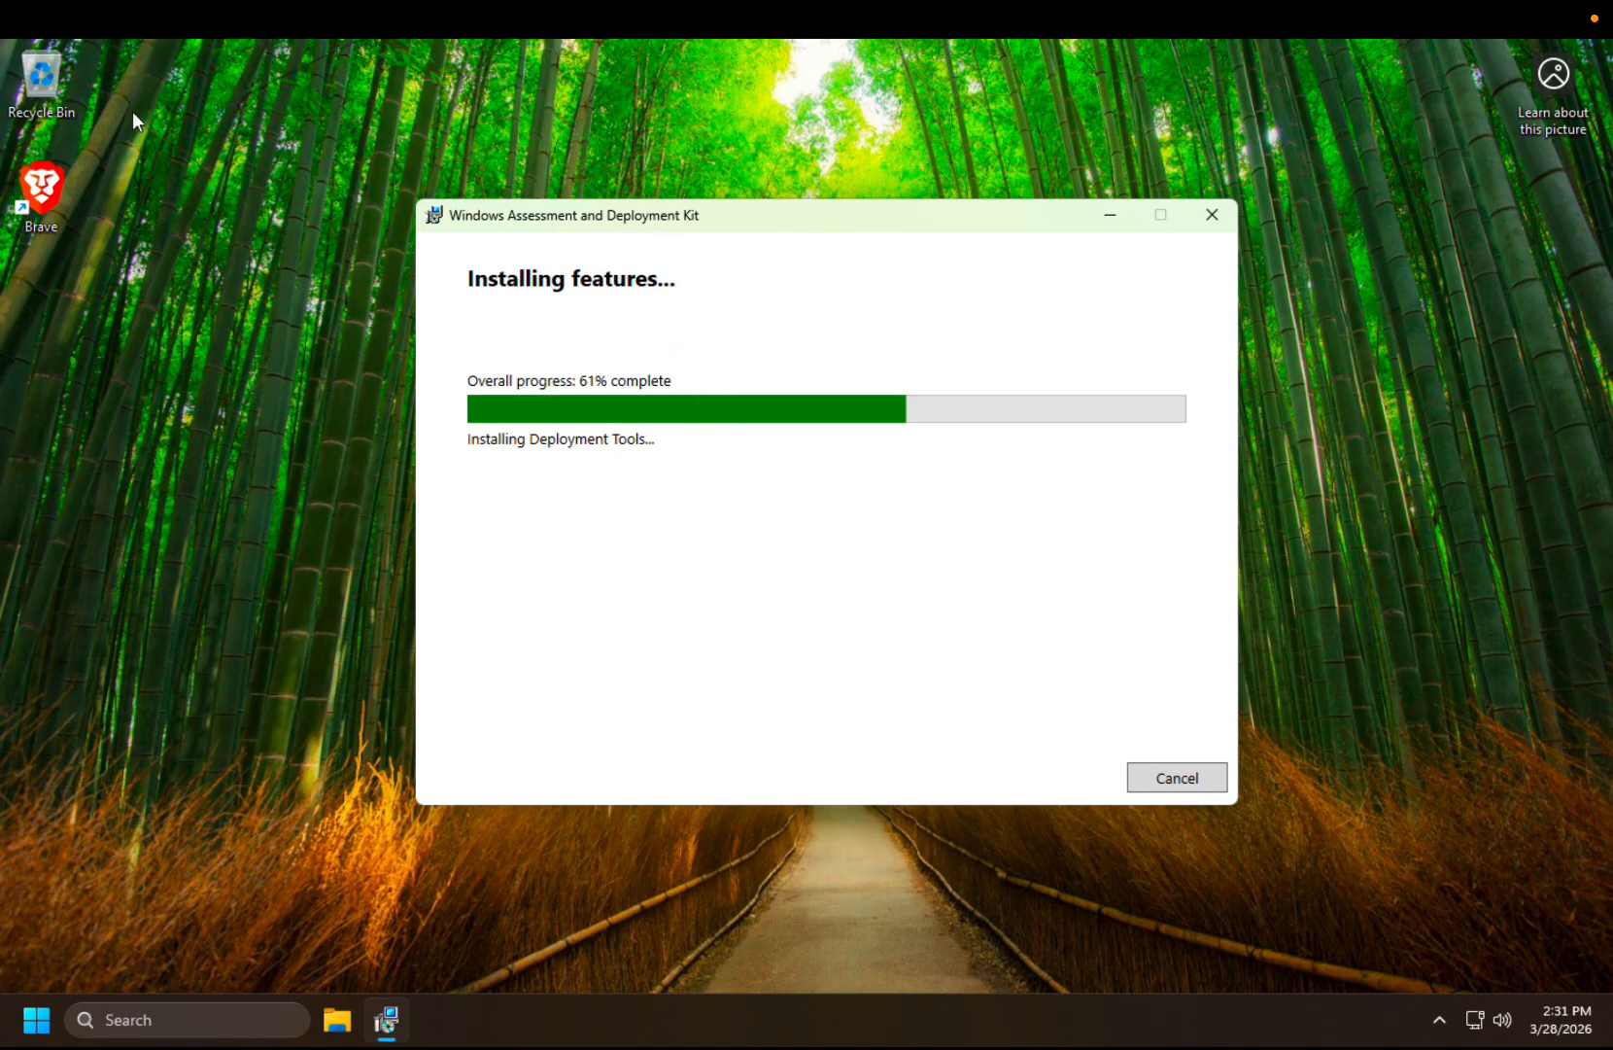
{"action": "left_click", "coordinate": [39, 86]}
{"action": "double_click", "coordinate": [39, 86]}
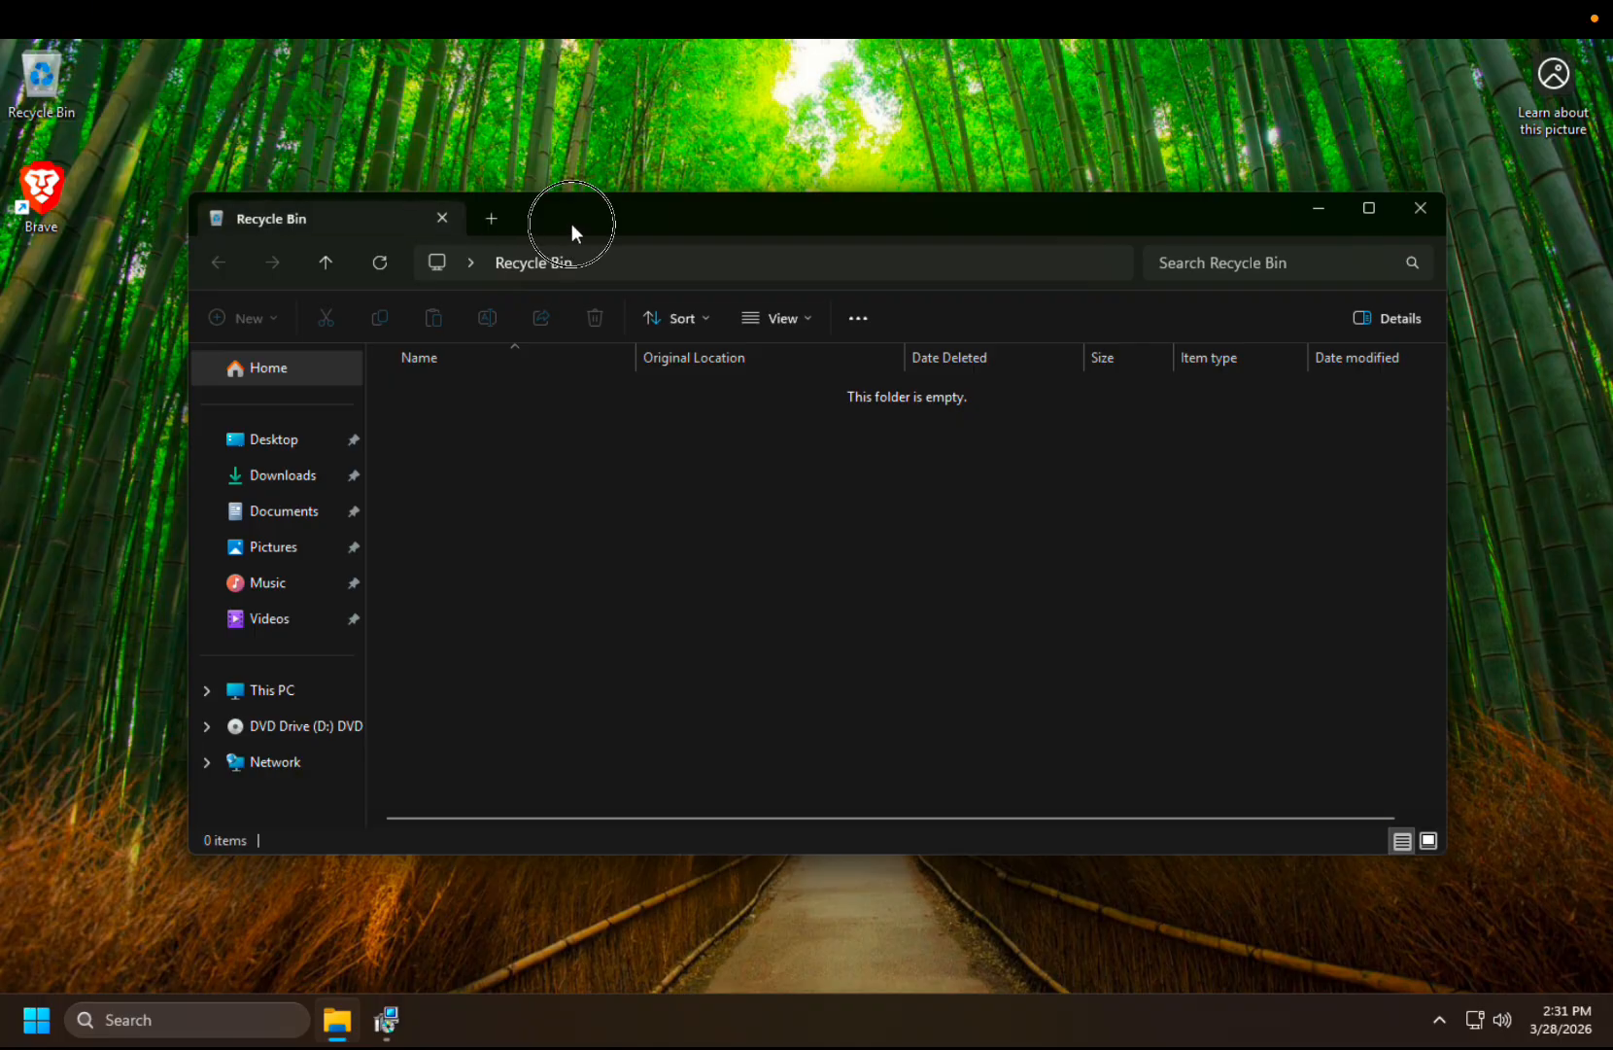
{"action": "left_click_drag", "start_coordinate": [570, 225], "coordinate": [638, 204]}
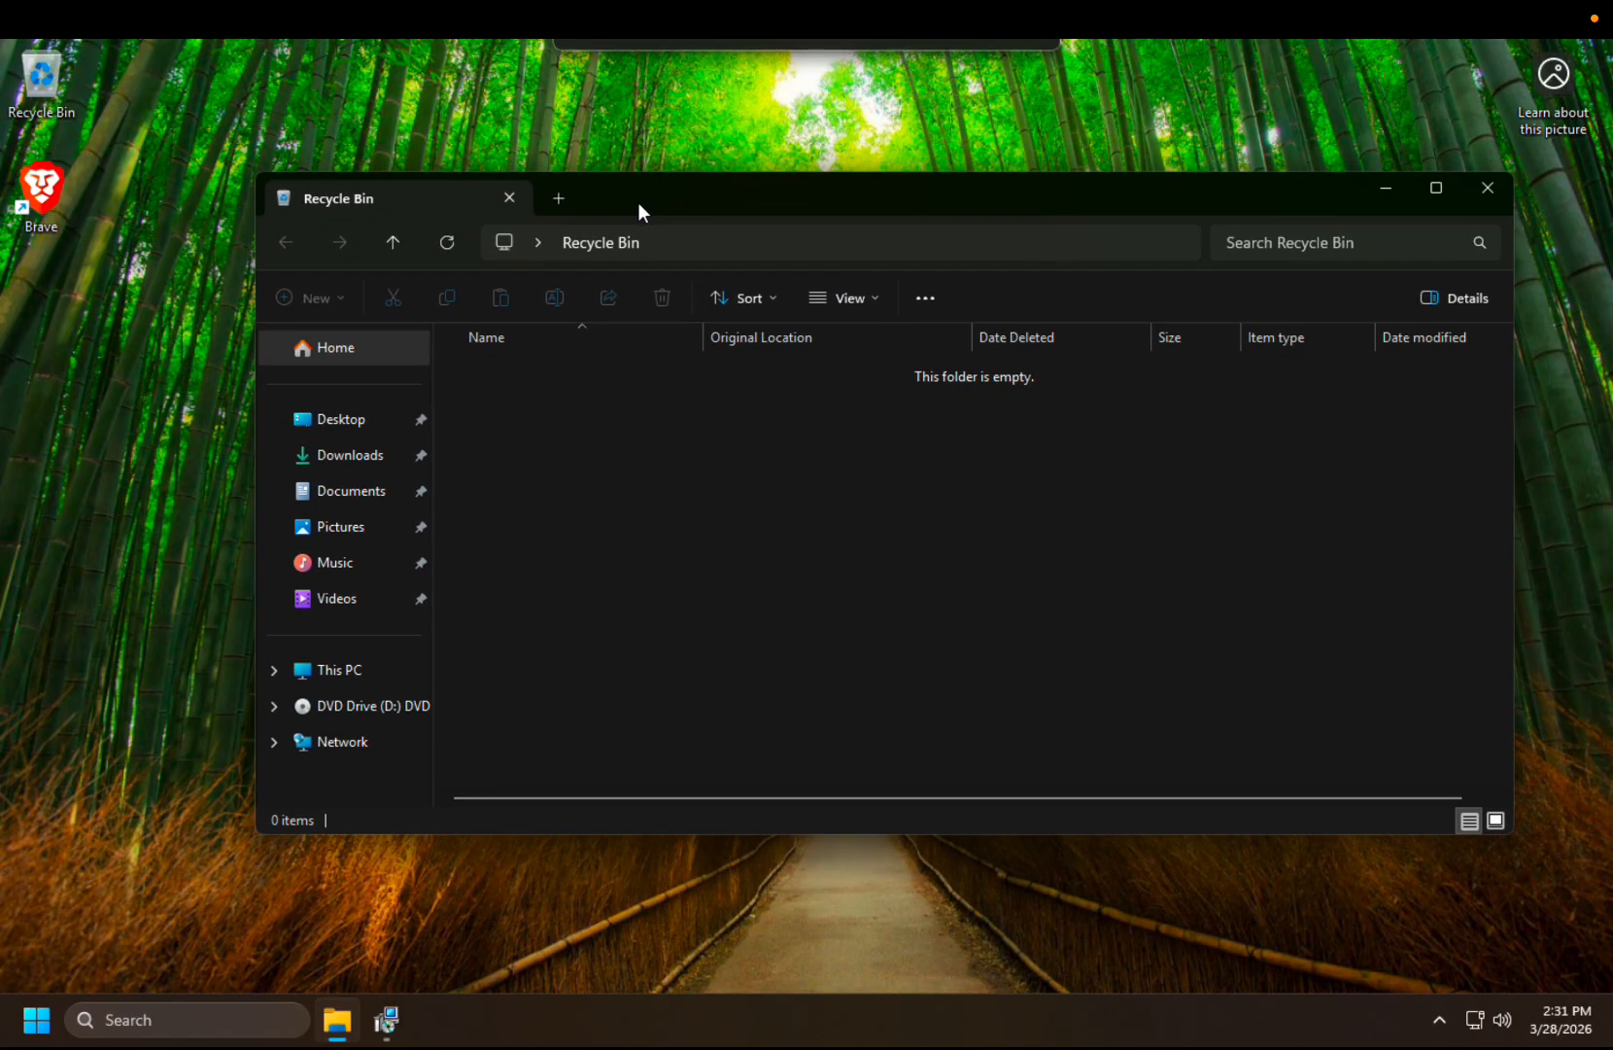
{"action": "left_click", "coordinate": [509, 197]}
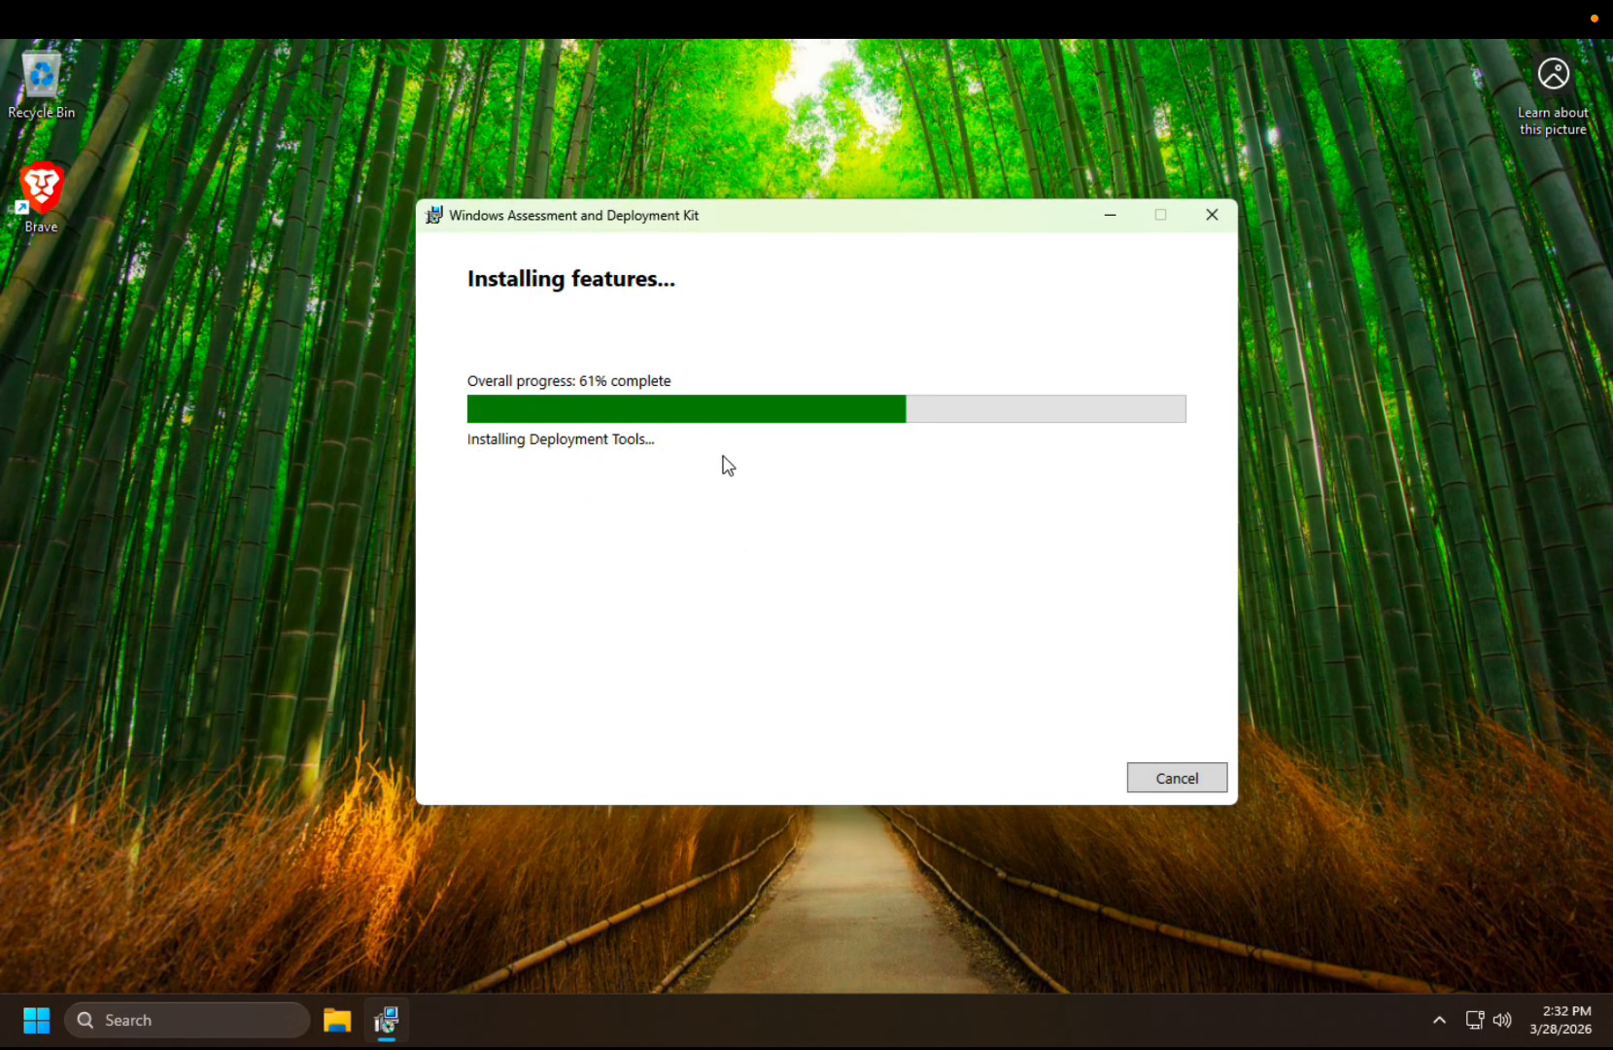
Starting from C:\ with the Run command, inspect Program Files (x86)\Windows Kits\10\Assessment and Deployment Kit\Deployment Tools, and close that window
{"action": "key", "text": "super+r"}
{"action": "type", "text": "C:\\"}
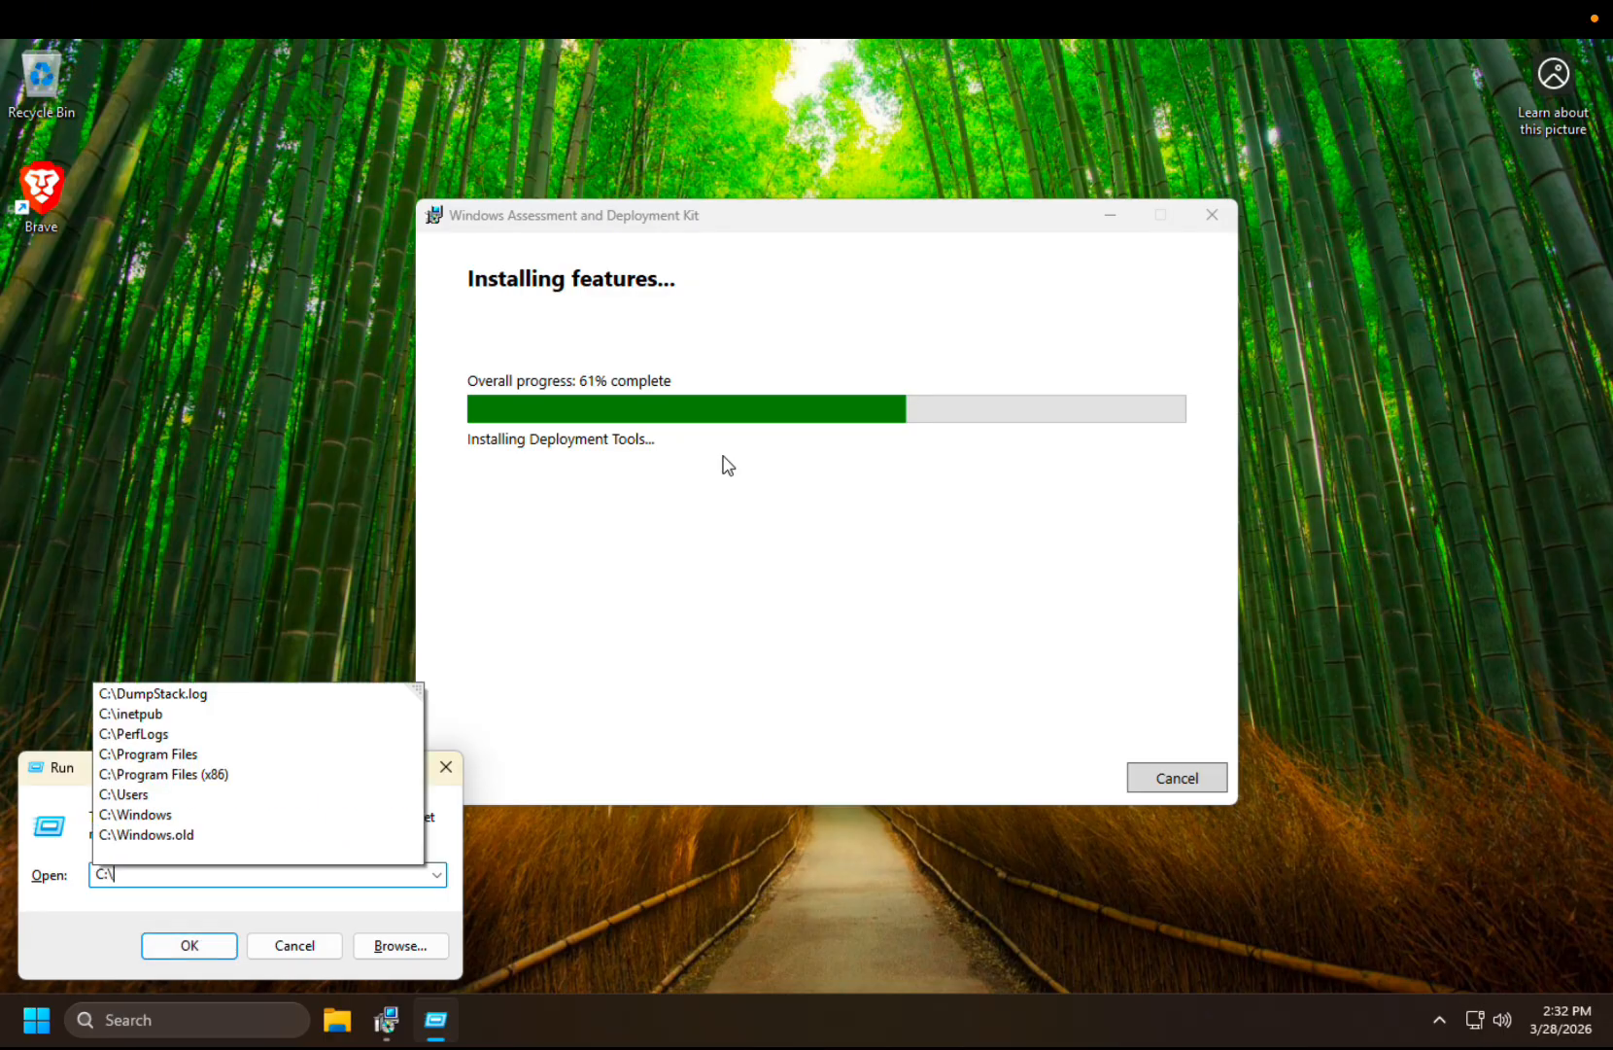
{"action": "key", "text": "Return"}
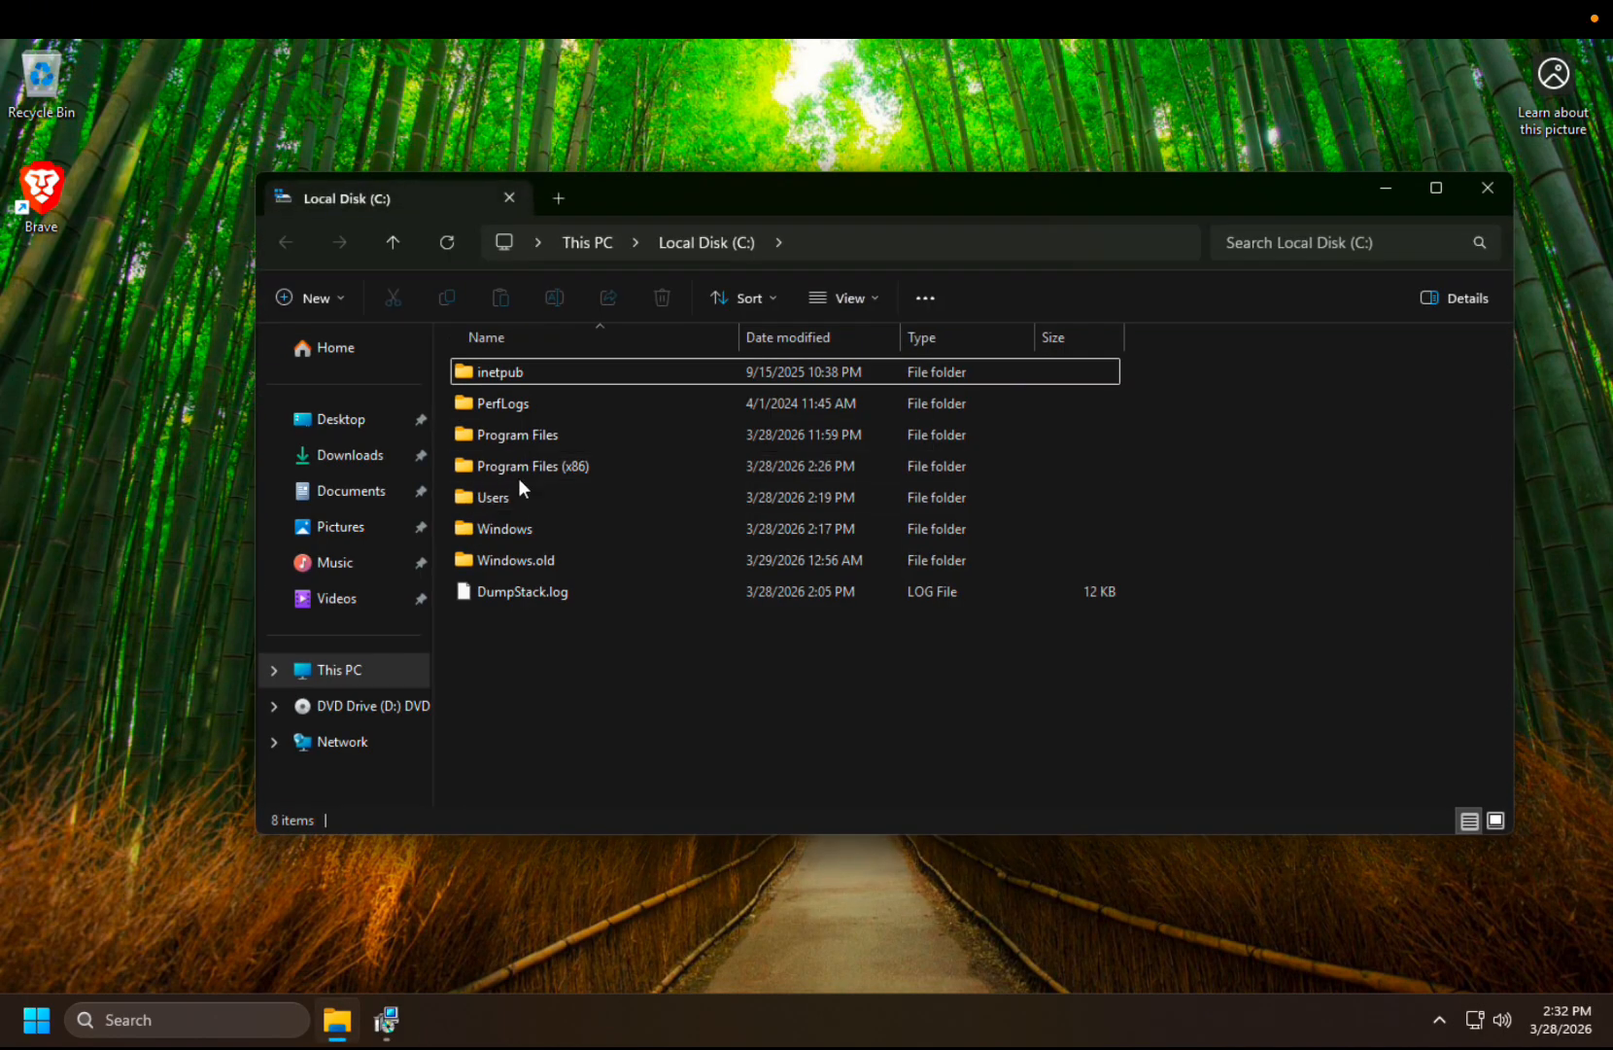
{"action": "double_click", "coordinate": [518, 466]}
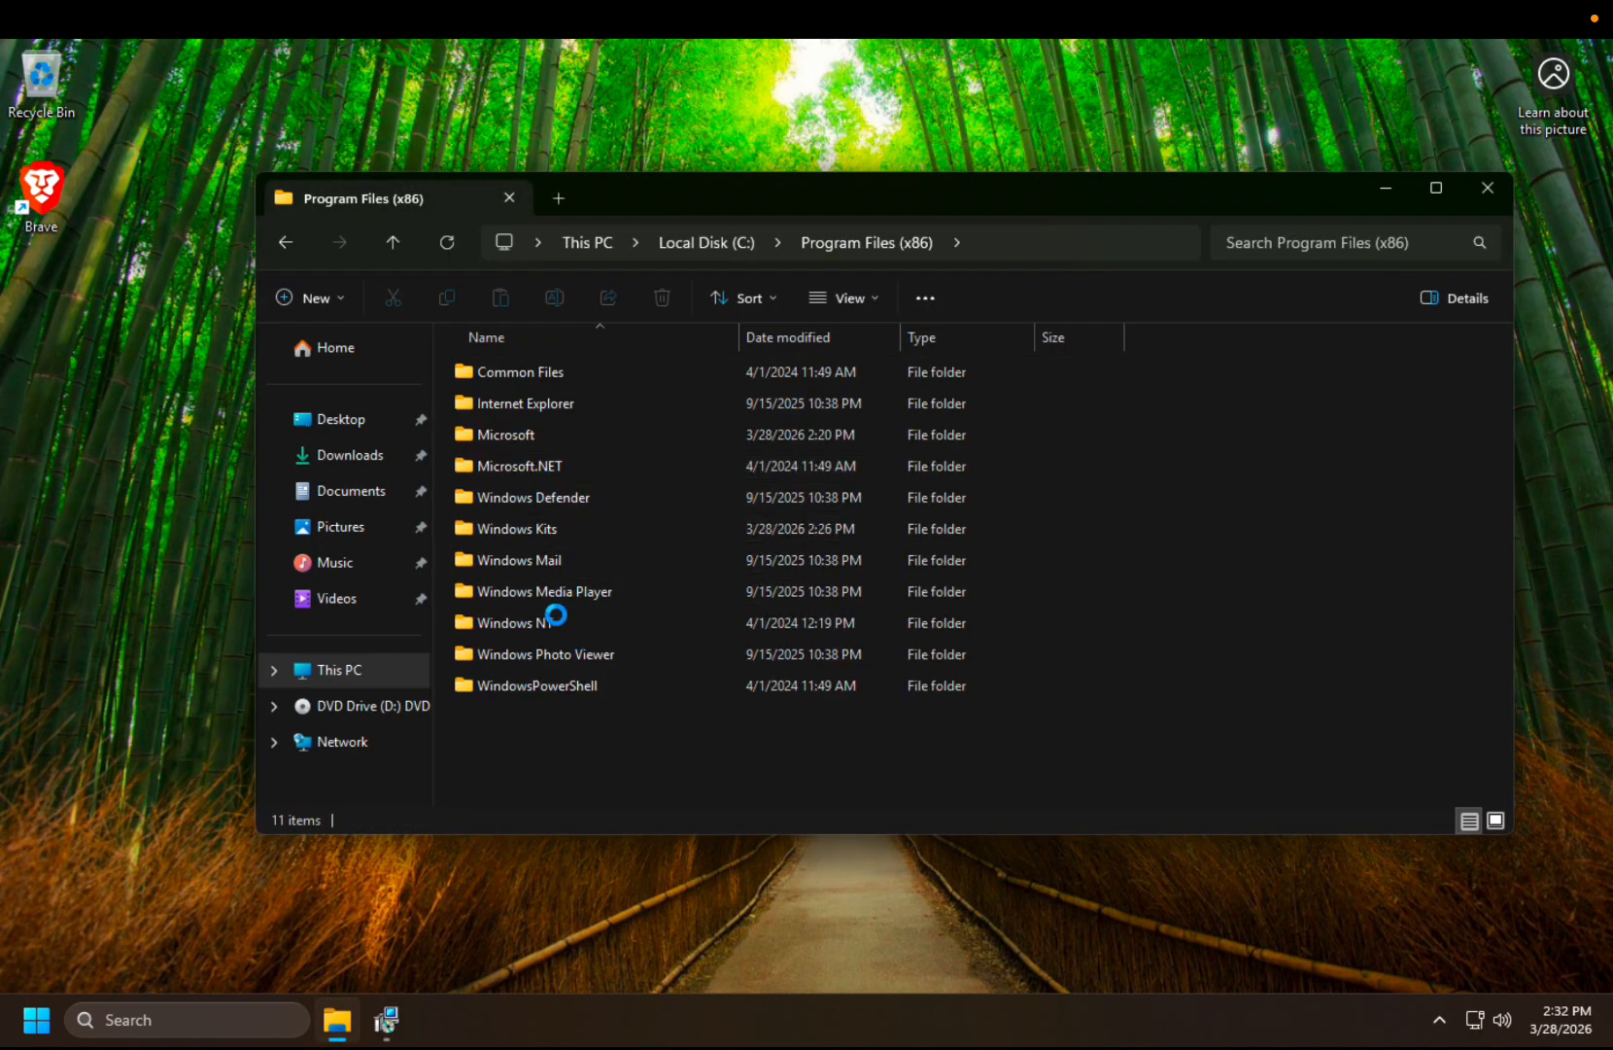
{"action": "double_click", "coordinate": [537, 527]}
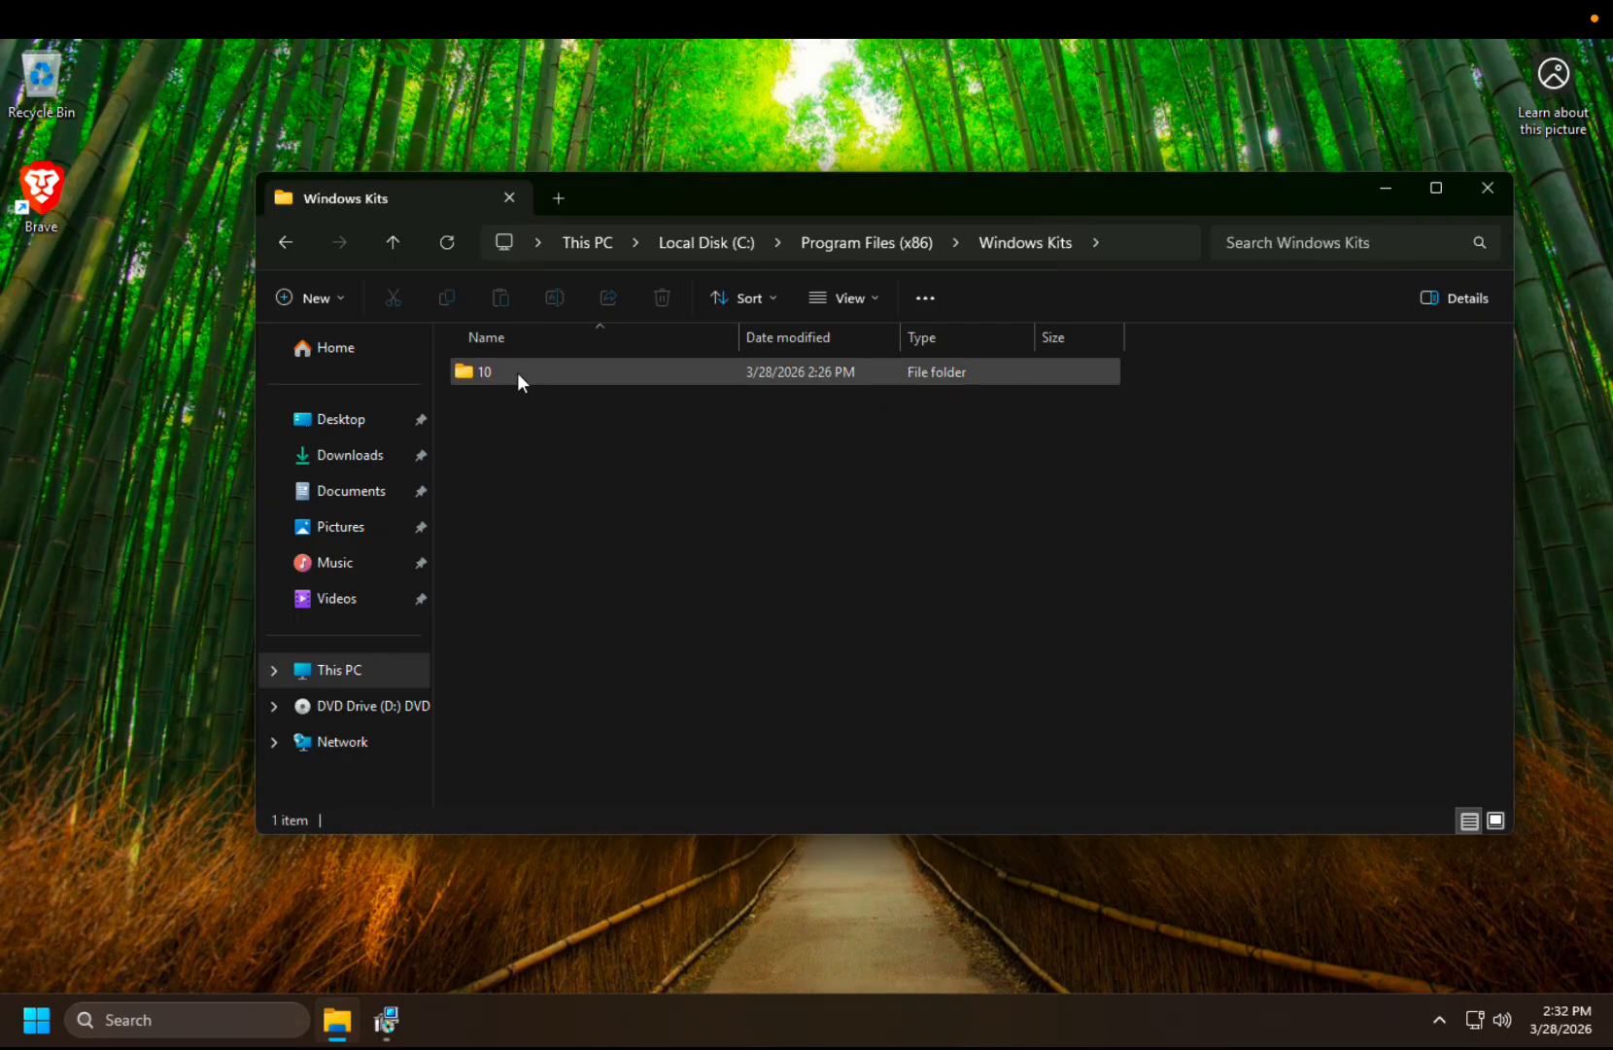
{"action": "double_click", "coordinate": [515, 370]}
{"action": "double_click", "coordinate": [513, 366]}
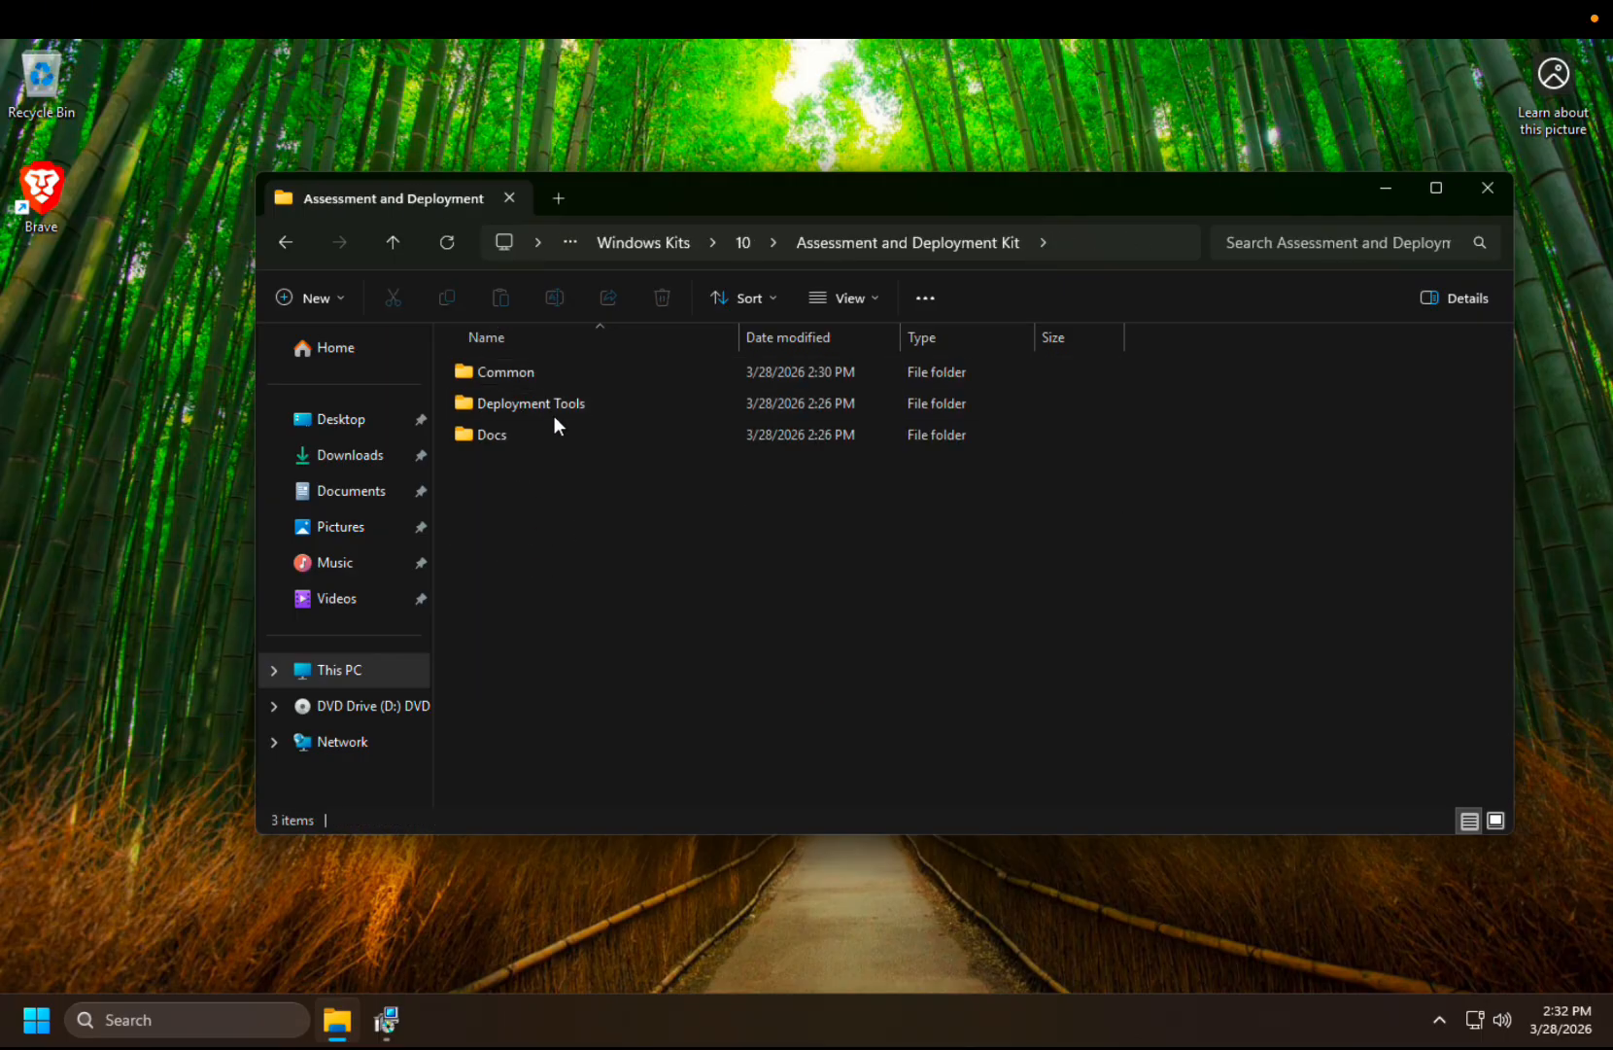
{"action": "double_click", "coordinate": [552, 406]}
{"action": "double_click", "coordinate": [536, 401]}
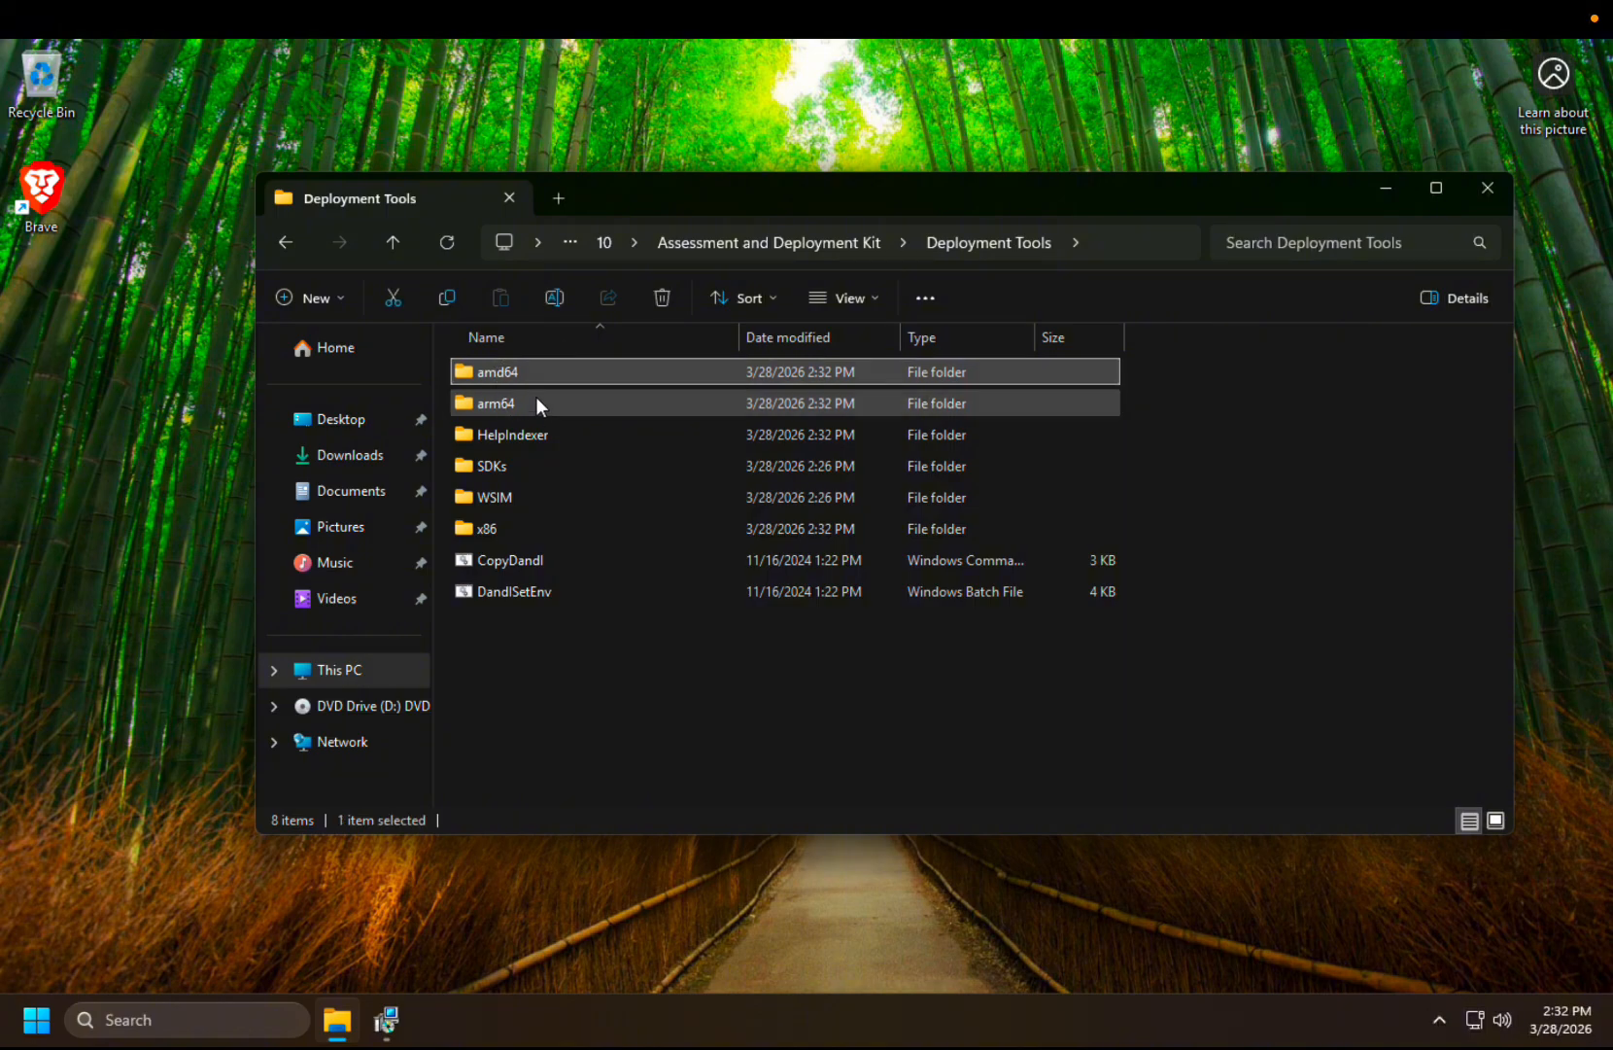
{"action": "left_click", "coordinate": [1484, 187]}
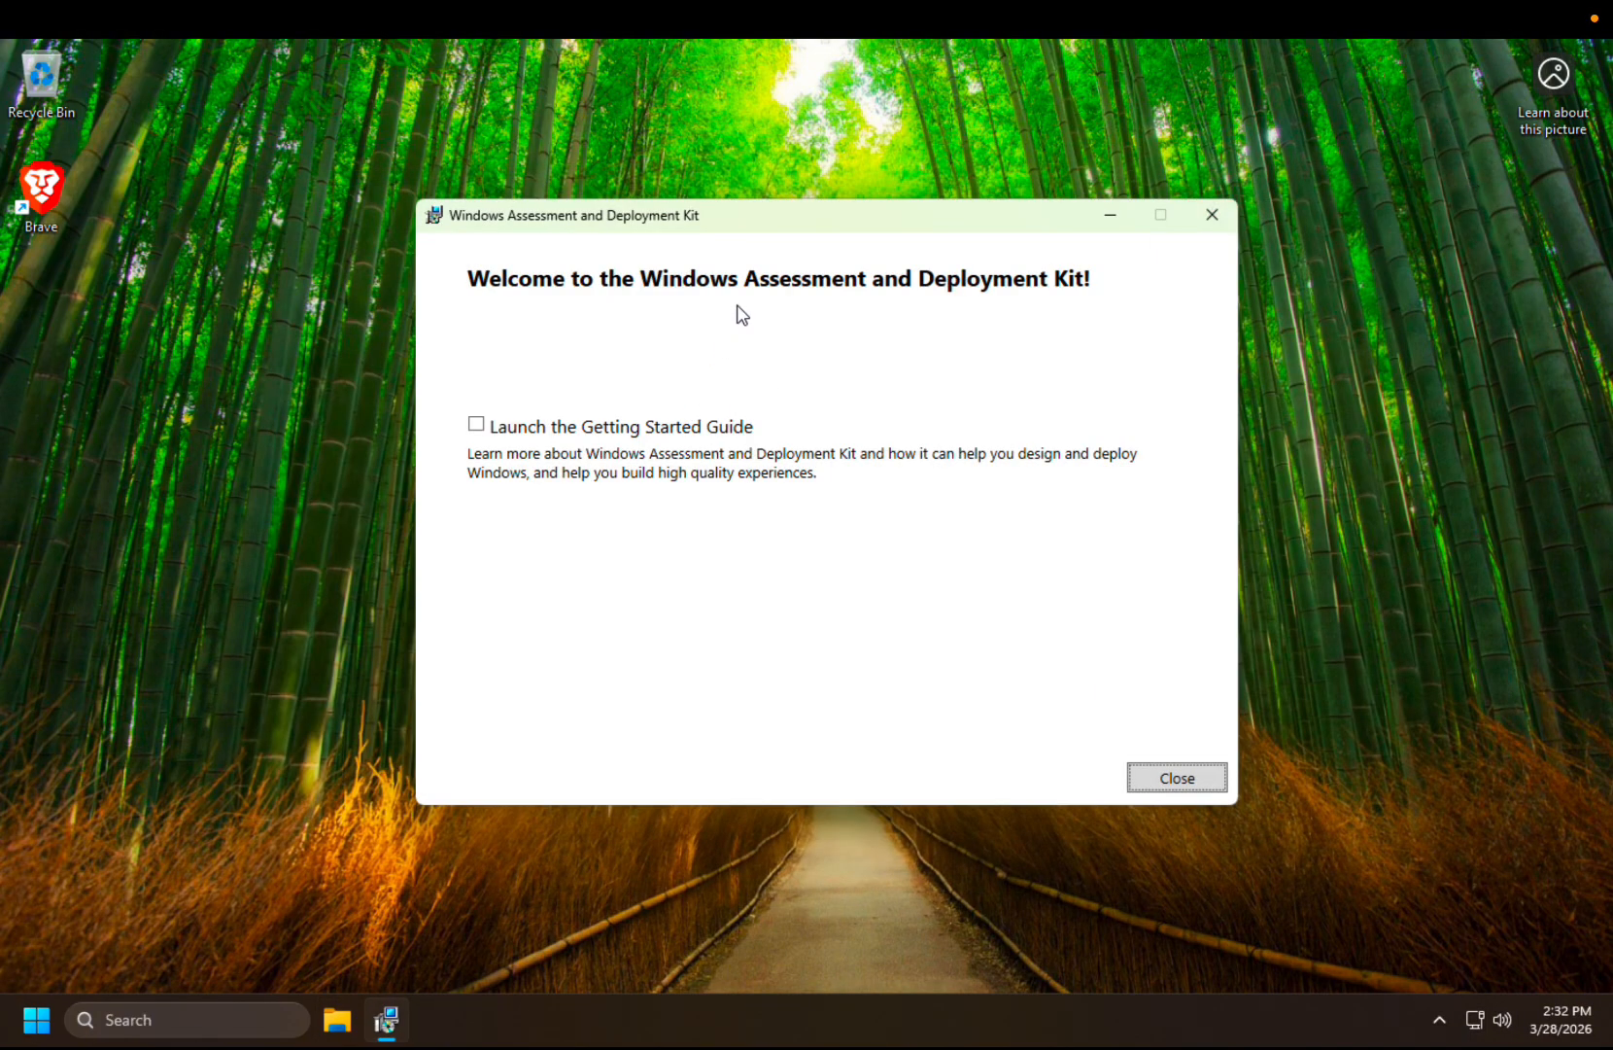
Close the finished ADK setup without launching the Getting Started Guide, and open the Downloads folder in File Explorer
{"action": "left_click", "coordinate": [1176, 778]}
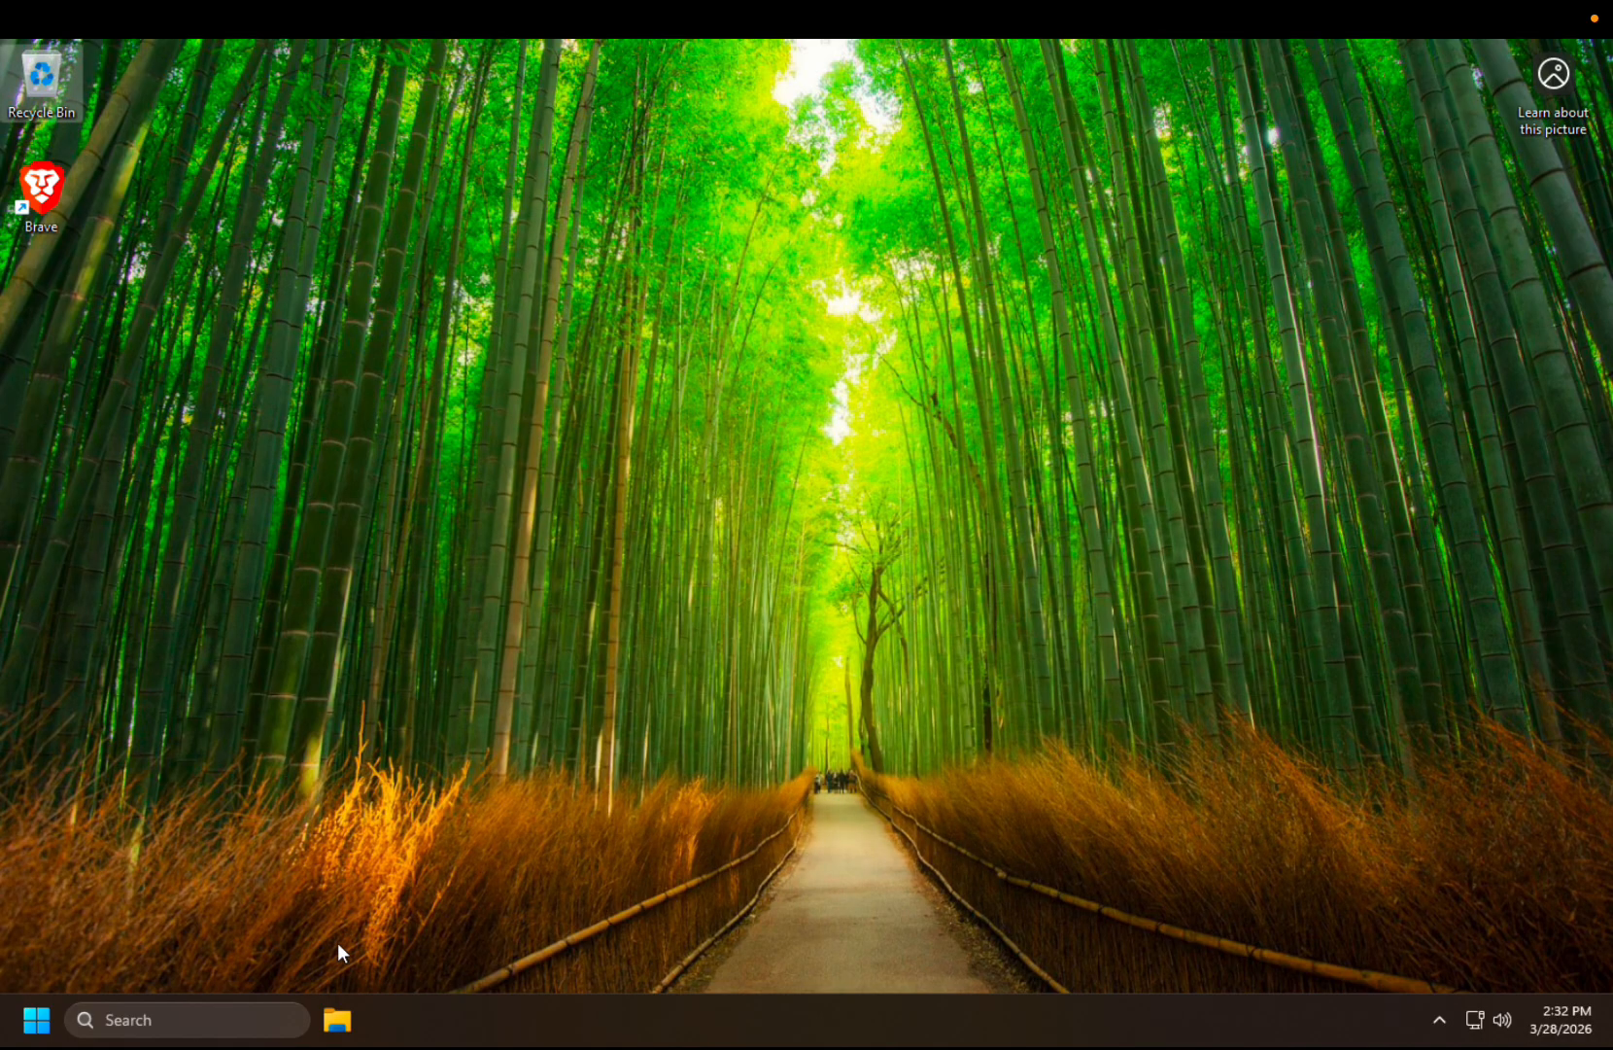
{"action": "left_click", "coordinate": [336, 1019]}
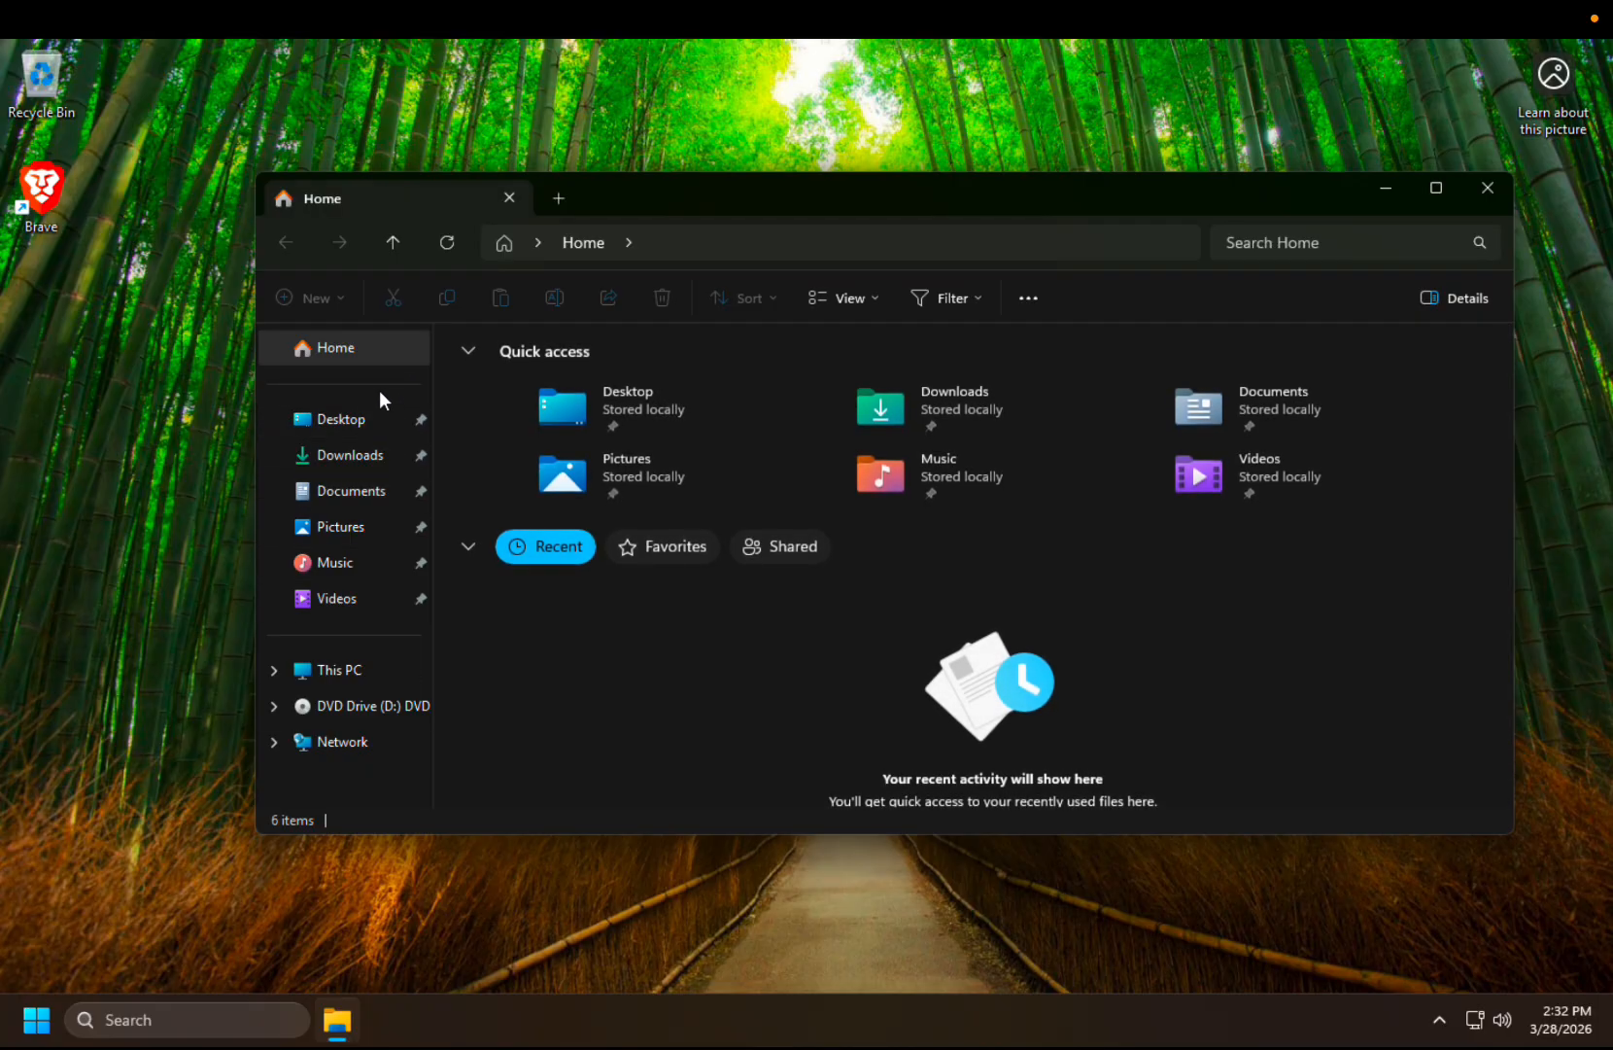
{"action": "left_click", "coordinate": [336, 454]}
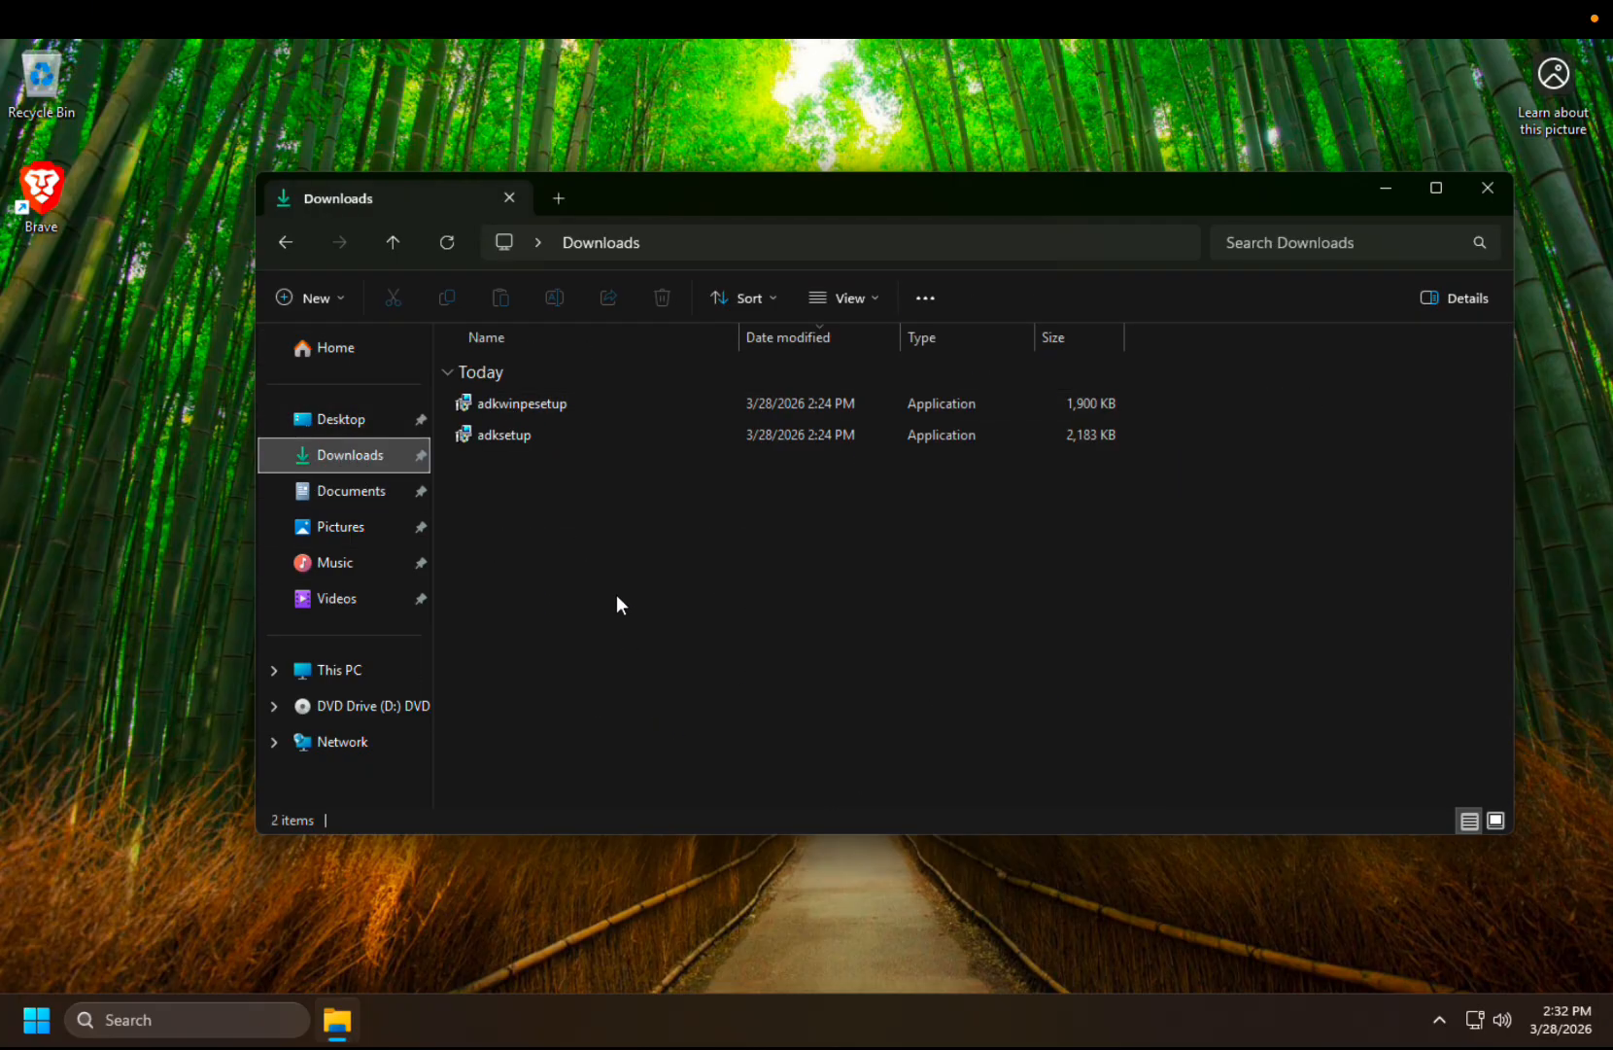
Launch adkwinpesetup, close the Downloads window, and keep C:\Program Files (x86)\Windows Kits\10\ as the install location
{"action": "double_click", "coordinate": [561, 407]}
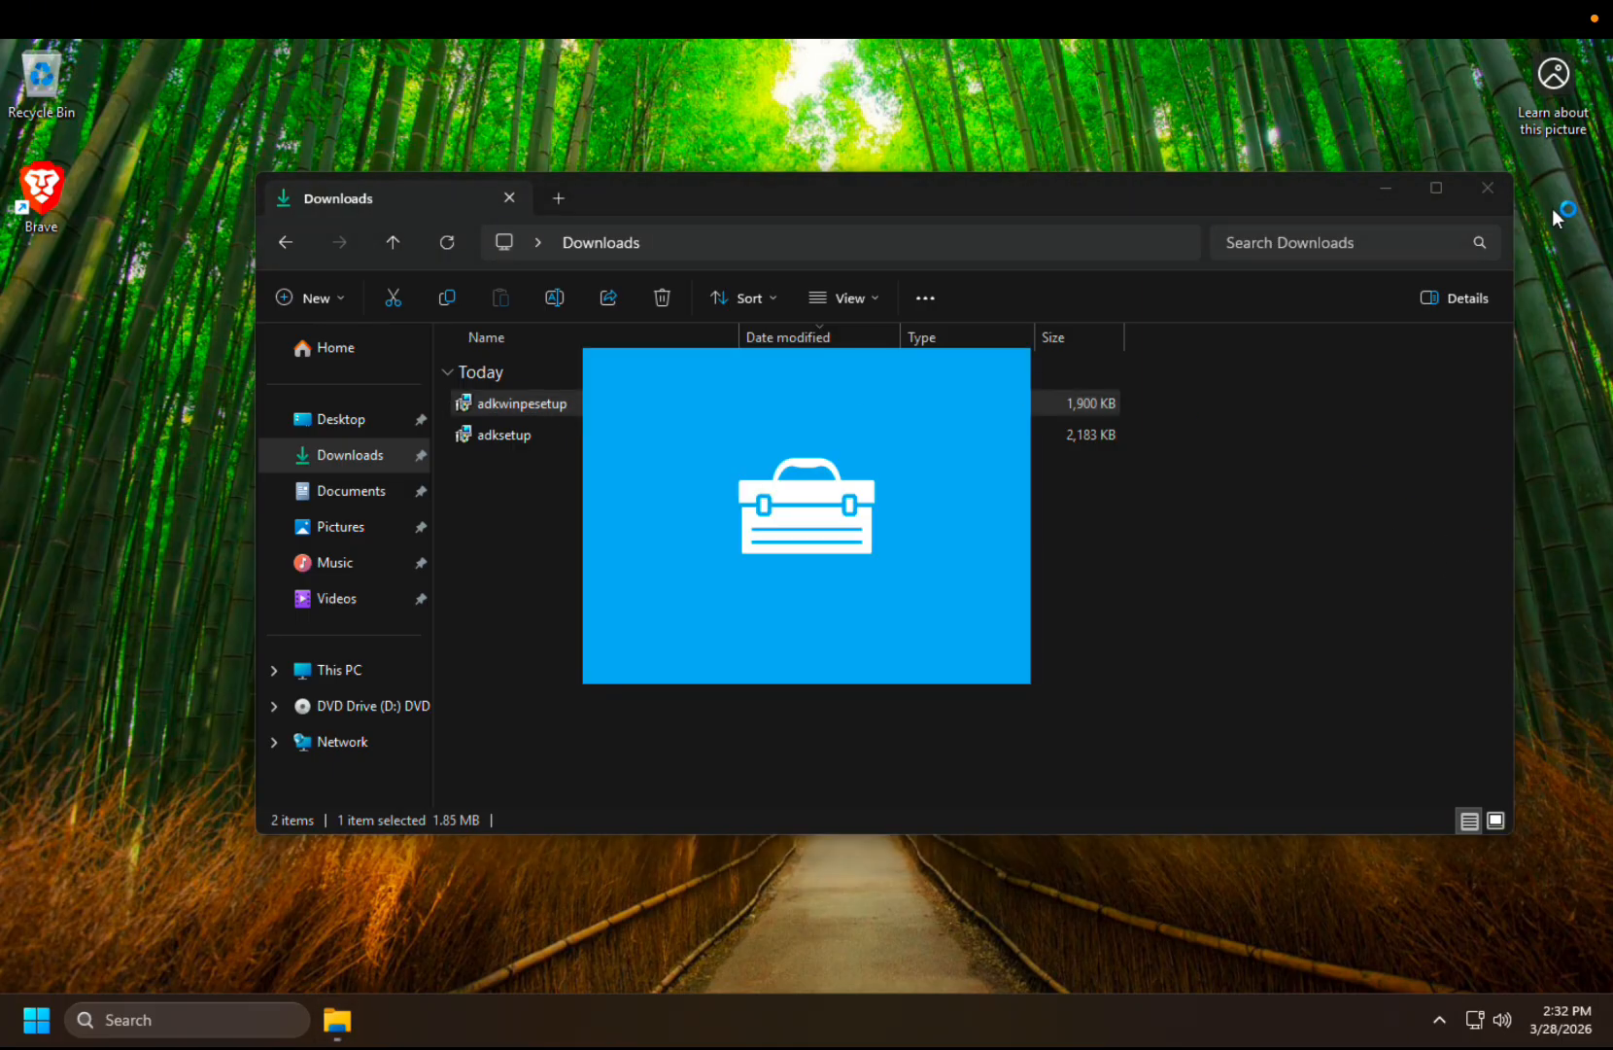
{"action": "left_click", "coordinate": [1487, 187]}
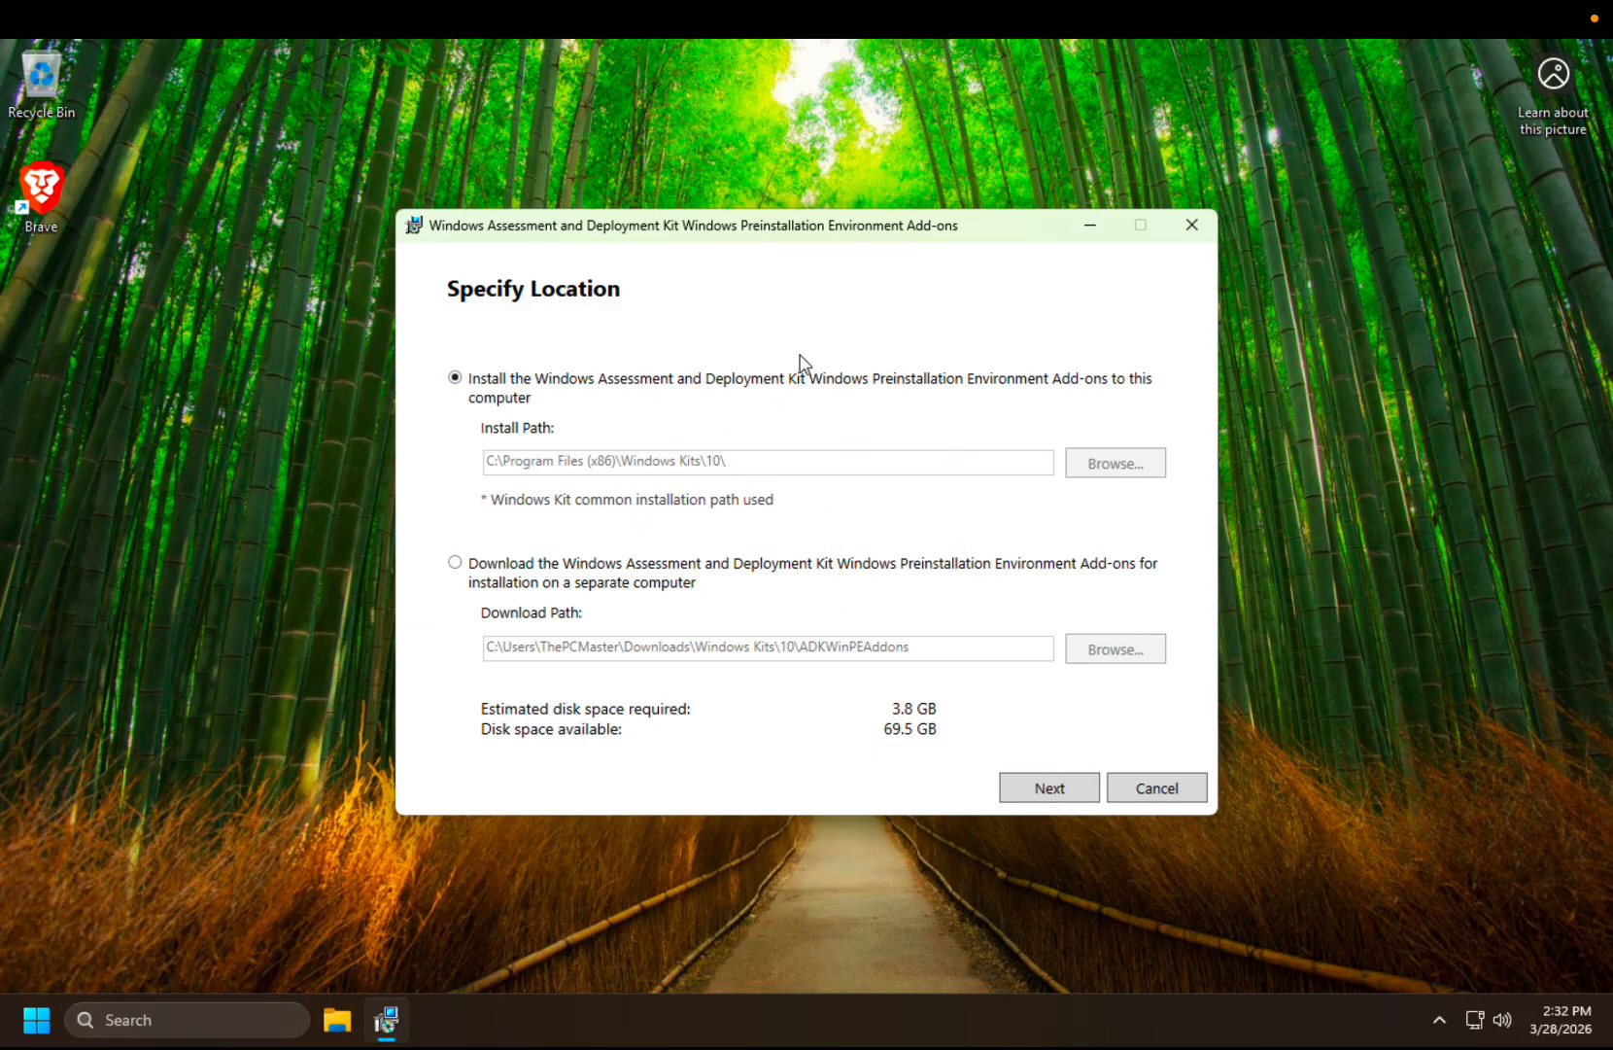
{"action": "left_click", "coordinate": [1037, 795]}
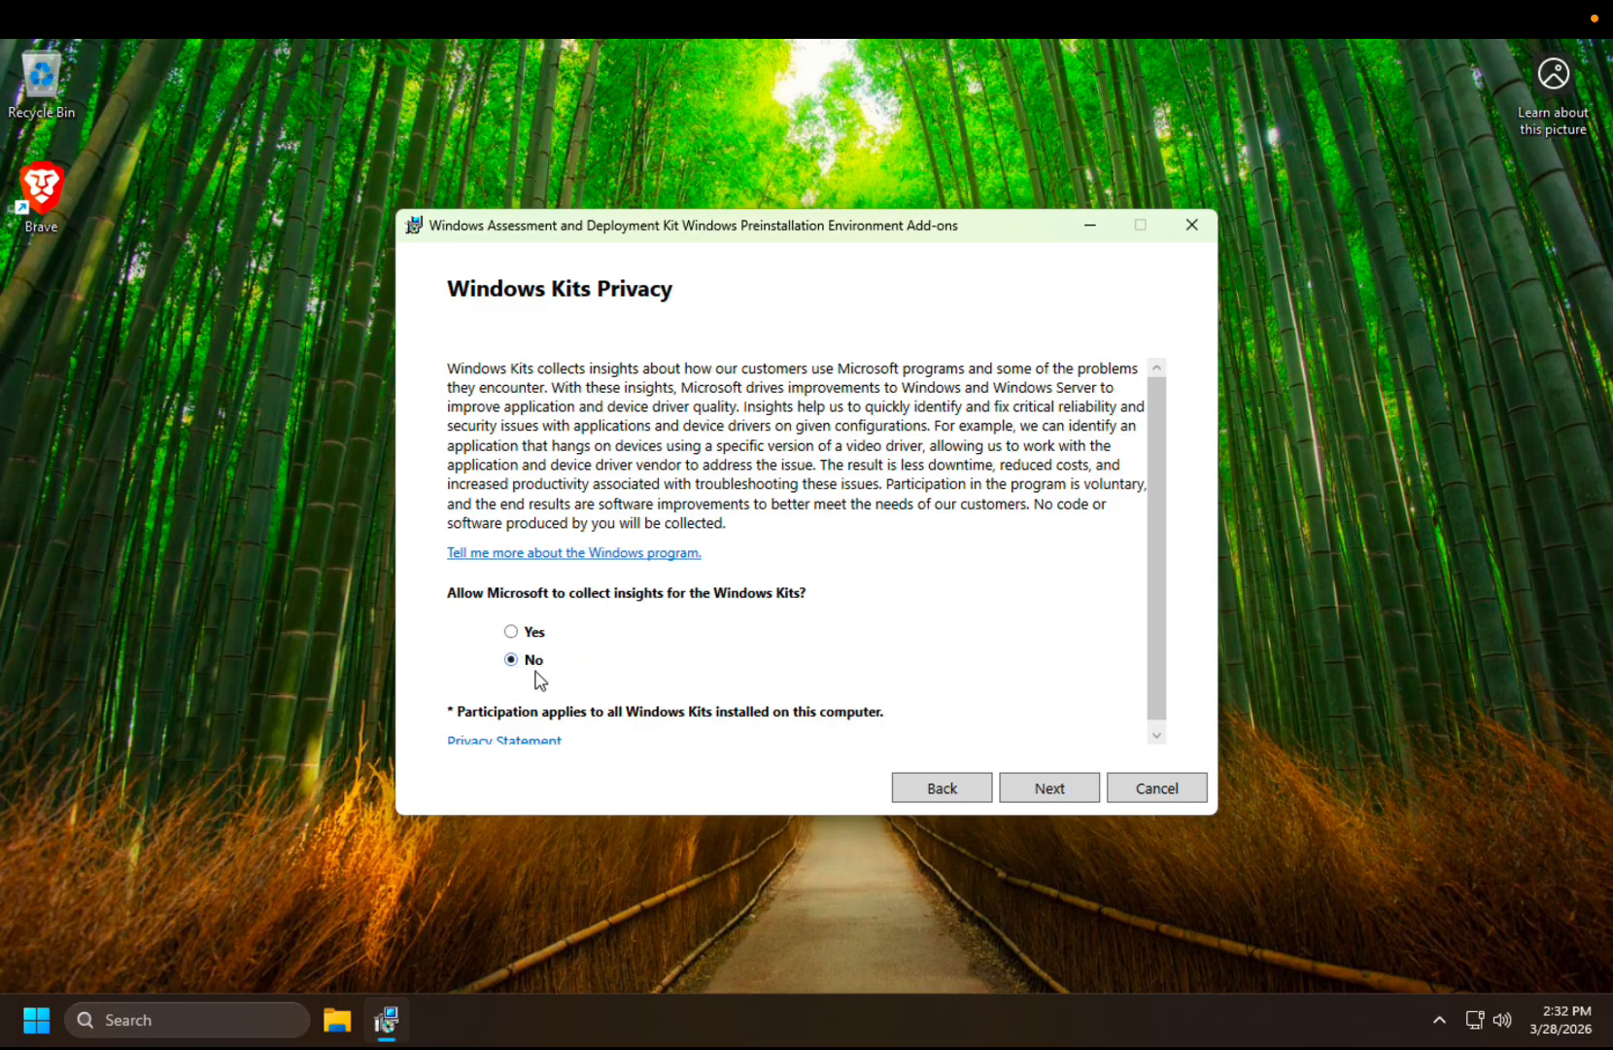
Decline insights collection, accept the license, and start installing Windows Preinstallation Environment (Windows PE) with administrator approval
{"action": "left_click", "coordinate": [1074, 791]}
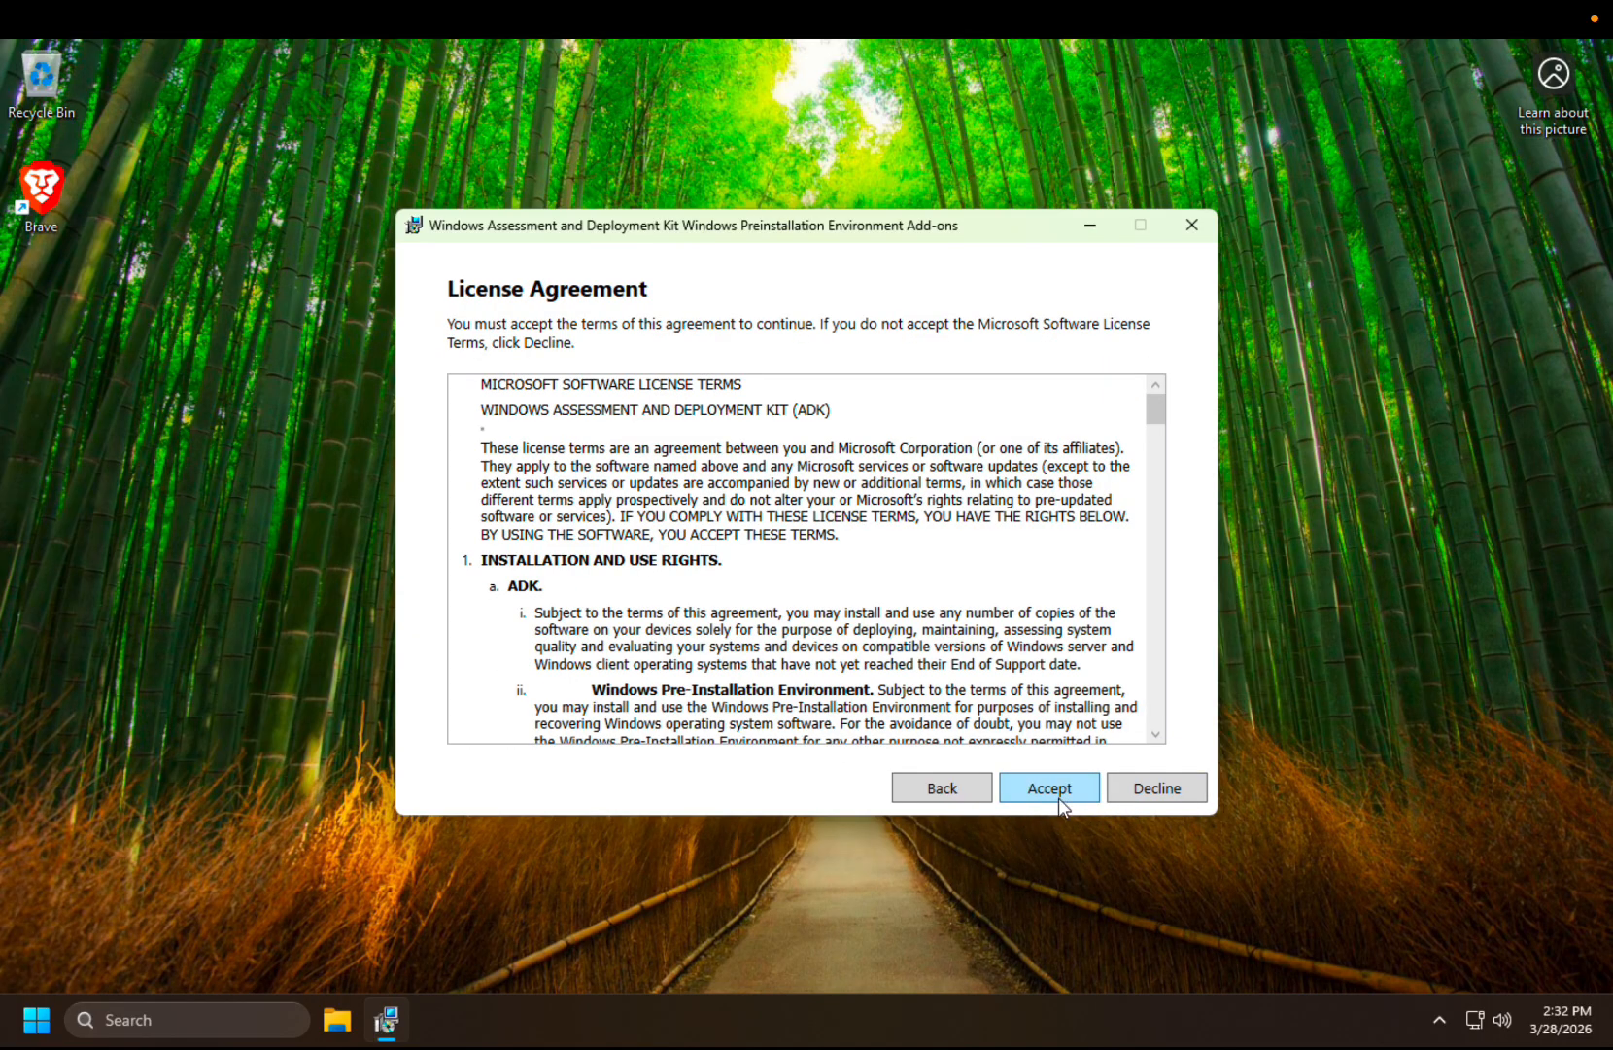
{"action": "left_click", "coordinate": [1058, 795]}
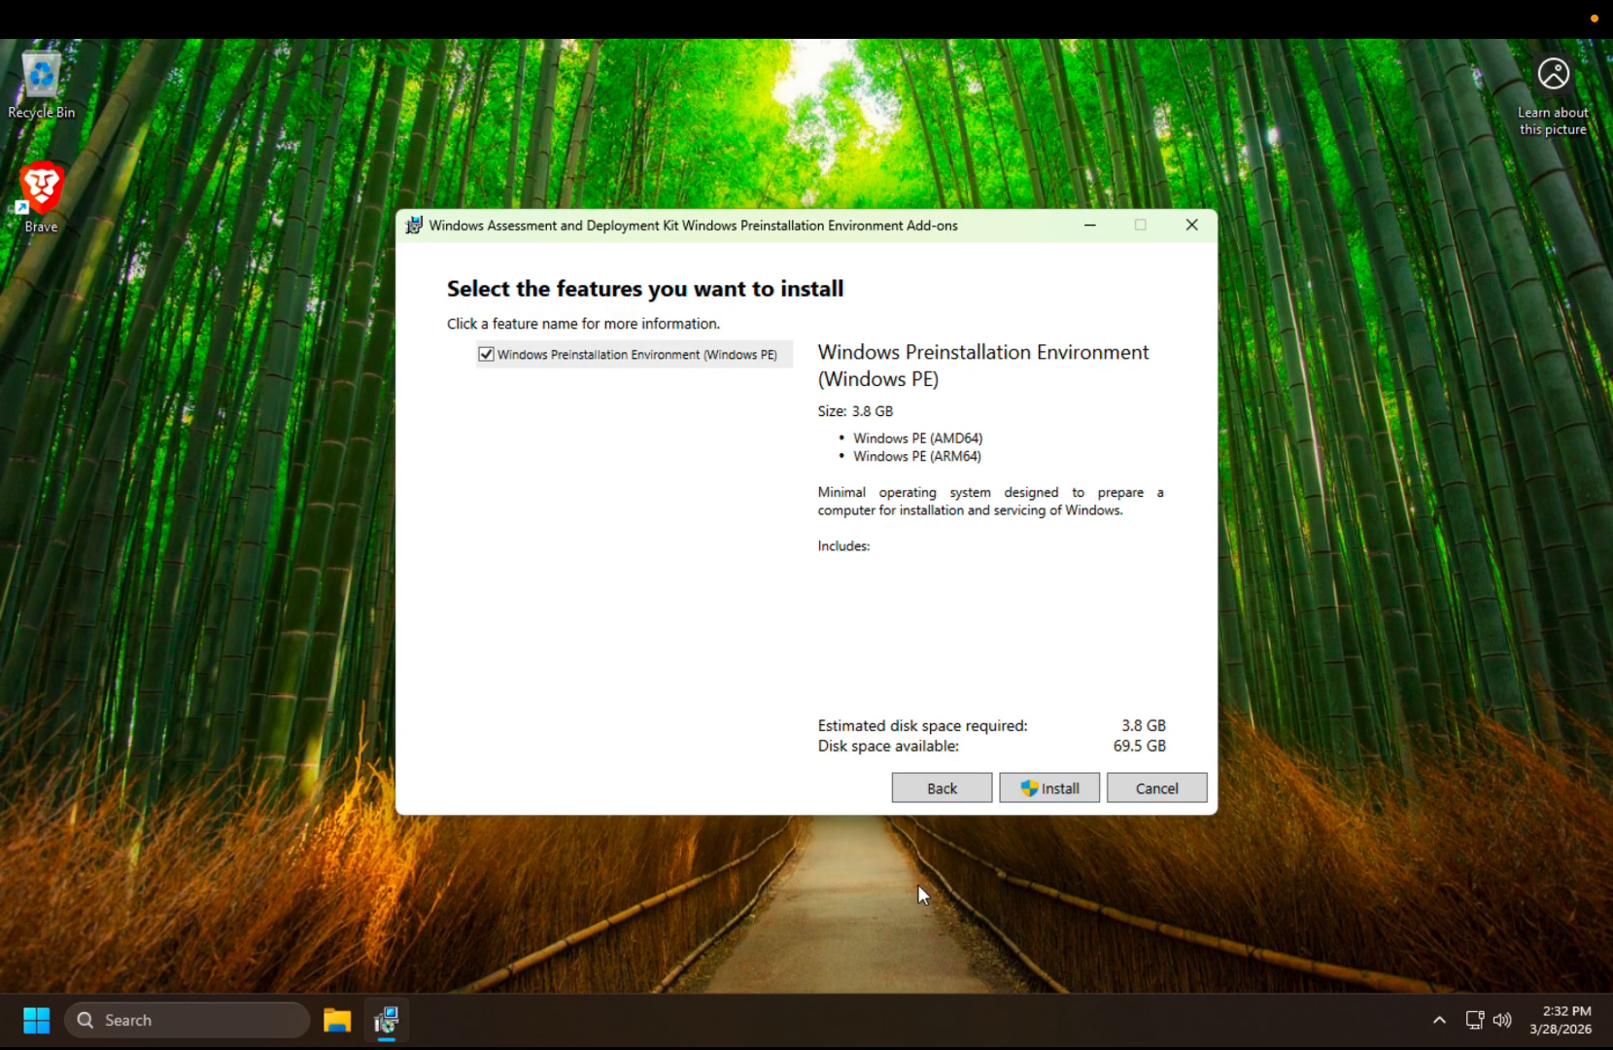
{"action": "left_click", "coordinate": [729, 365]}
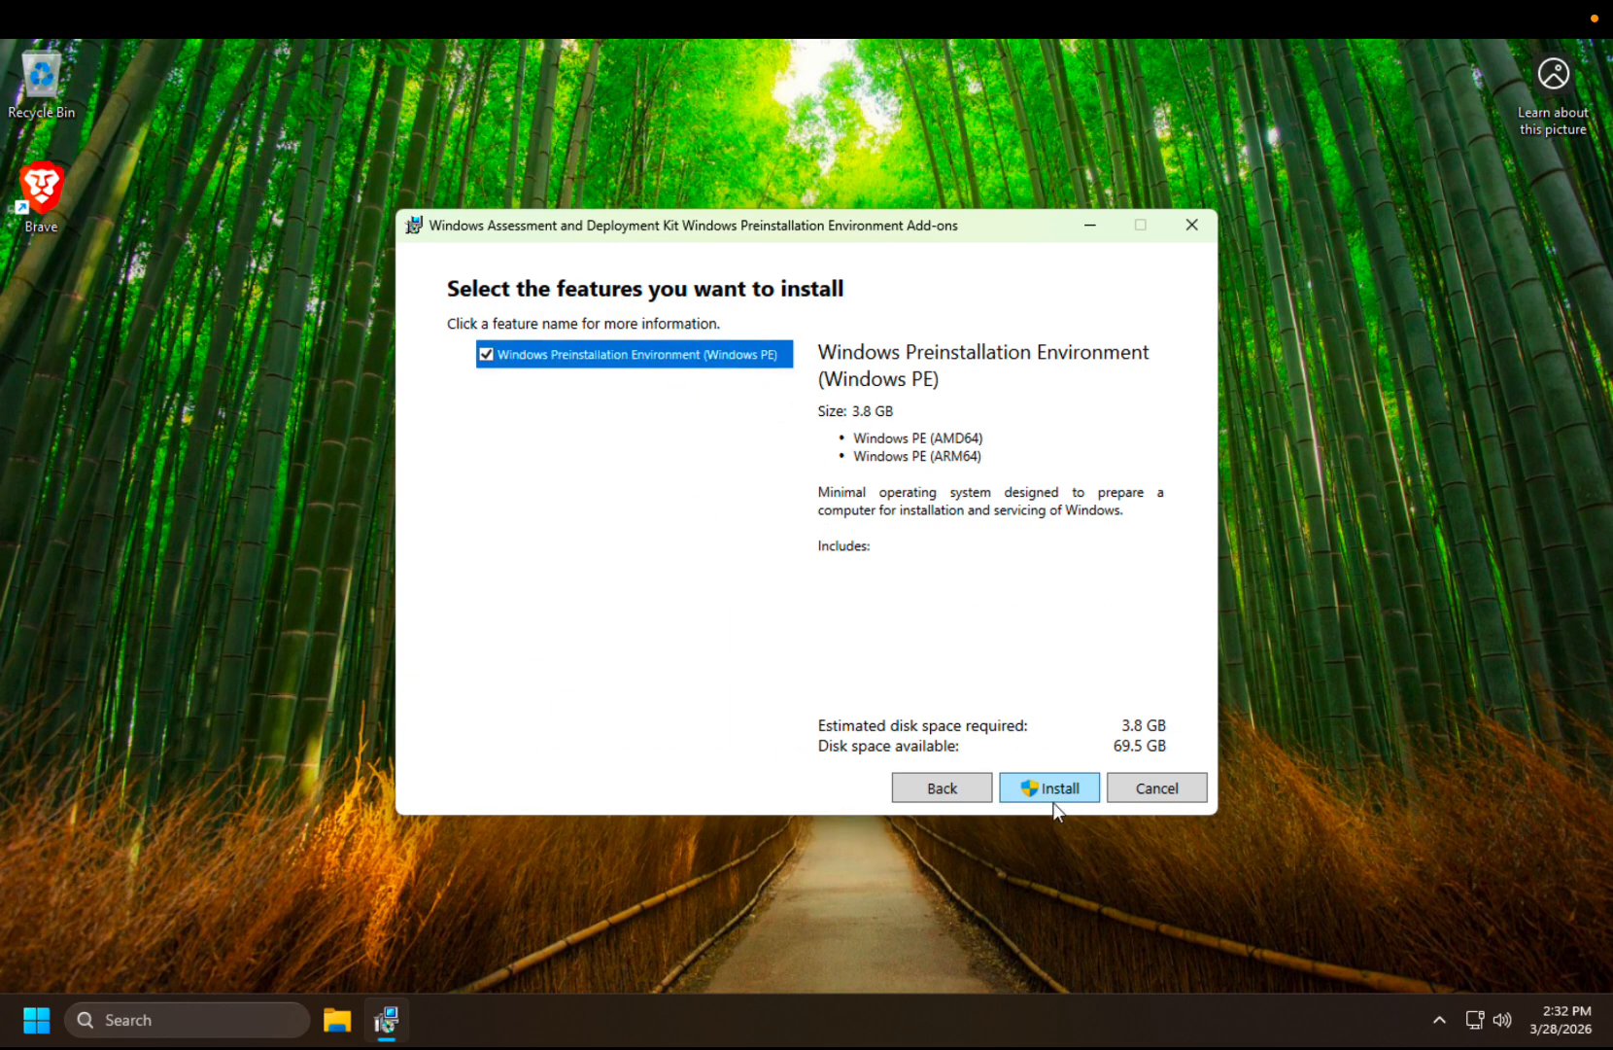
{"action": "left_click", "coordinate": [1030, 792]}
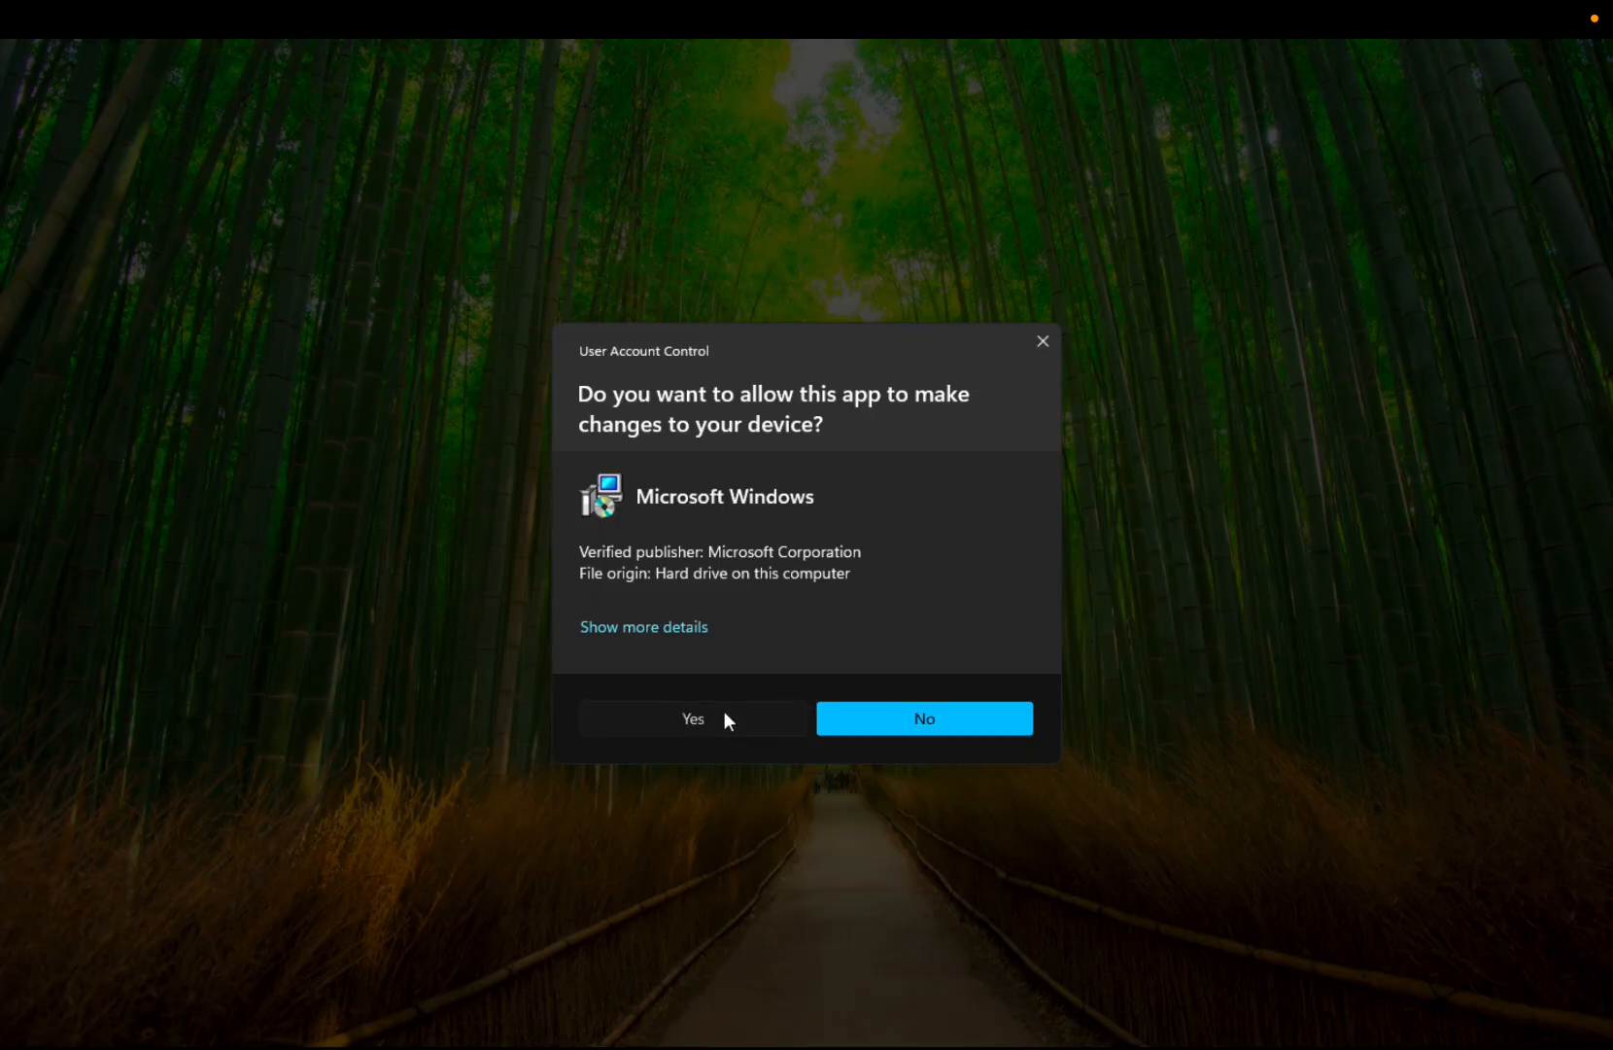
{"action": "left_click", "coordinate": [725, 716]}
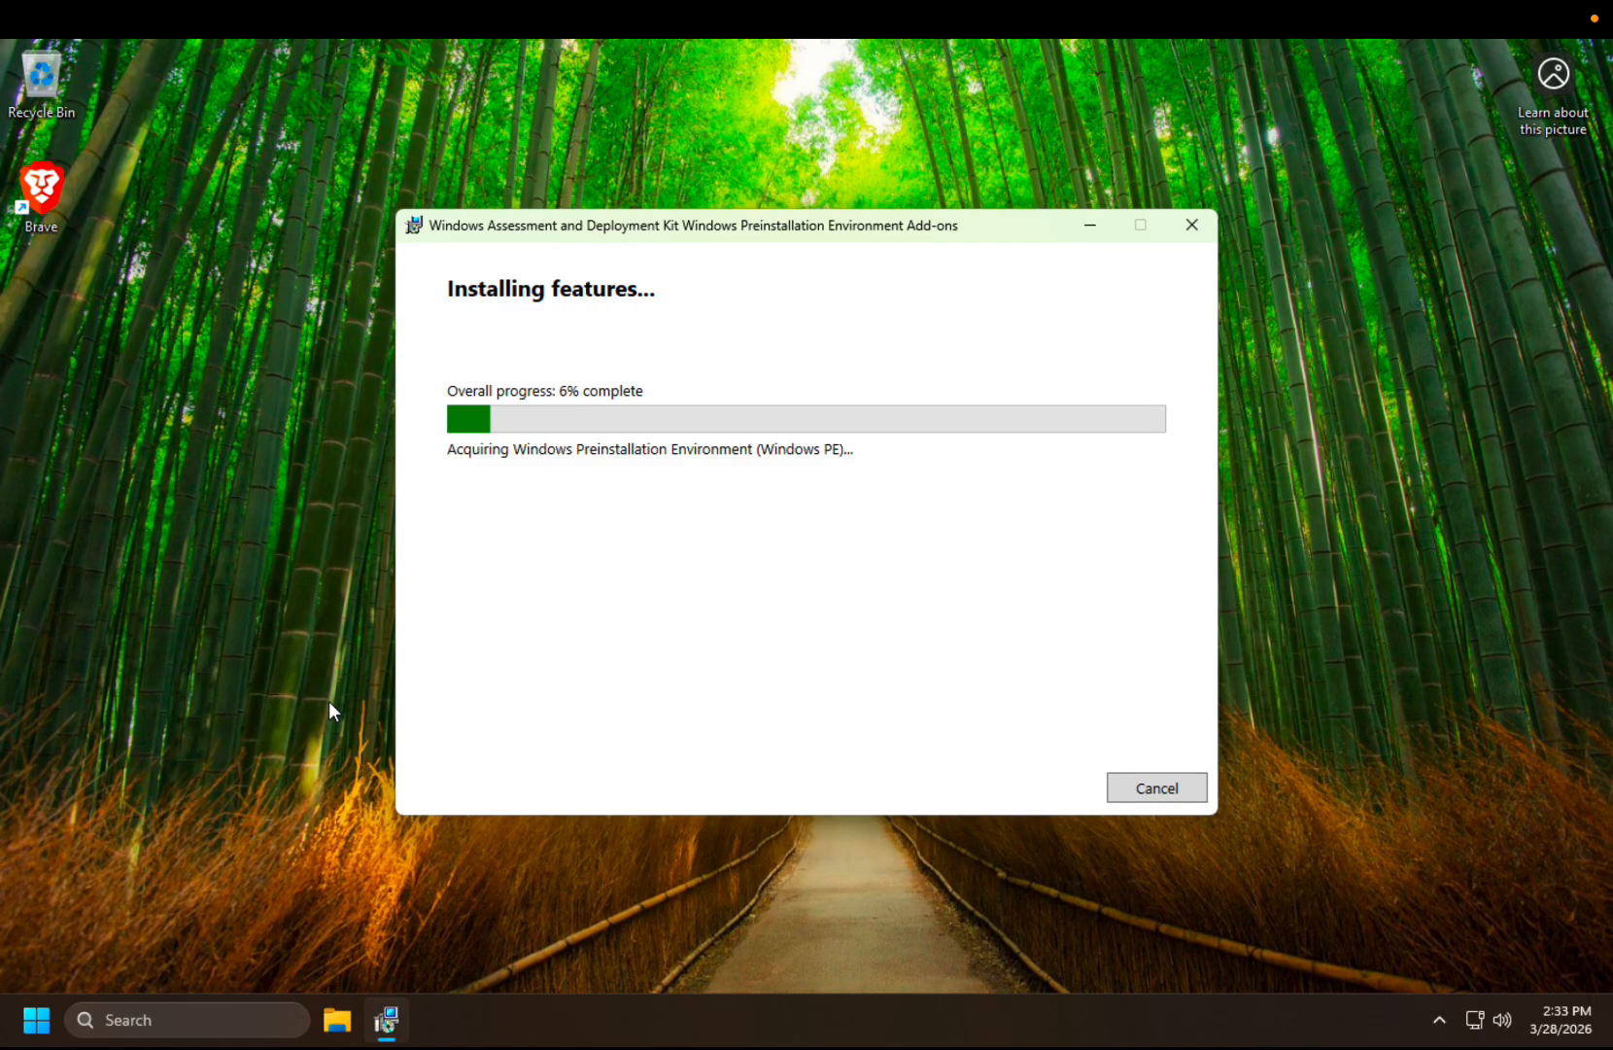
Check the virtual machine's CD/DVD options and look through the full list of installed apps in Start
{"action": "key", "text": "super"}
{"action": "left_click", "coordinate": [870, 673]}
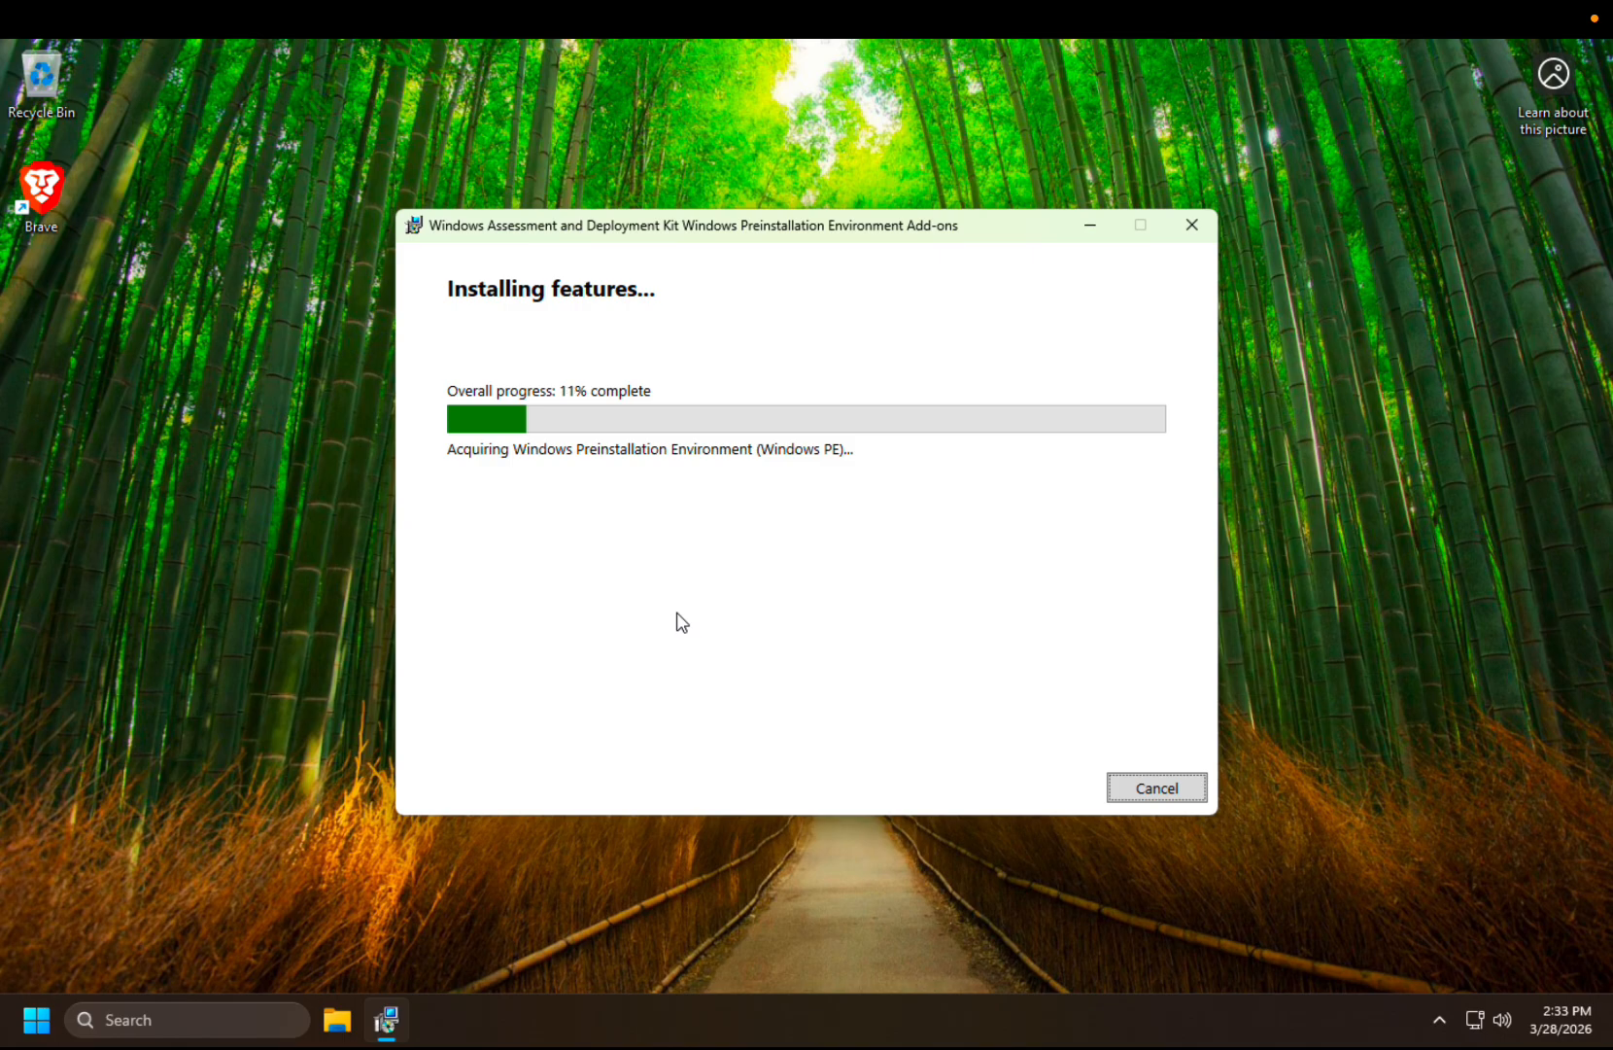
{"action": "key", "text": "super"}
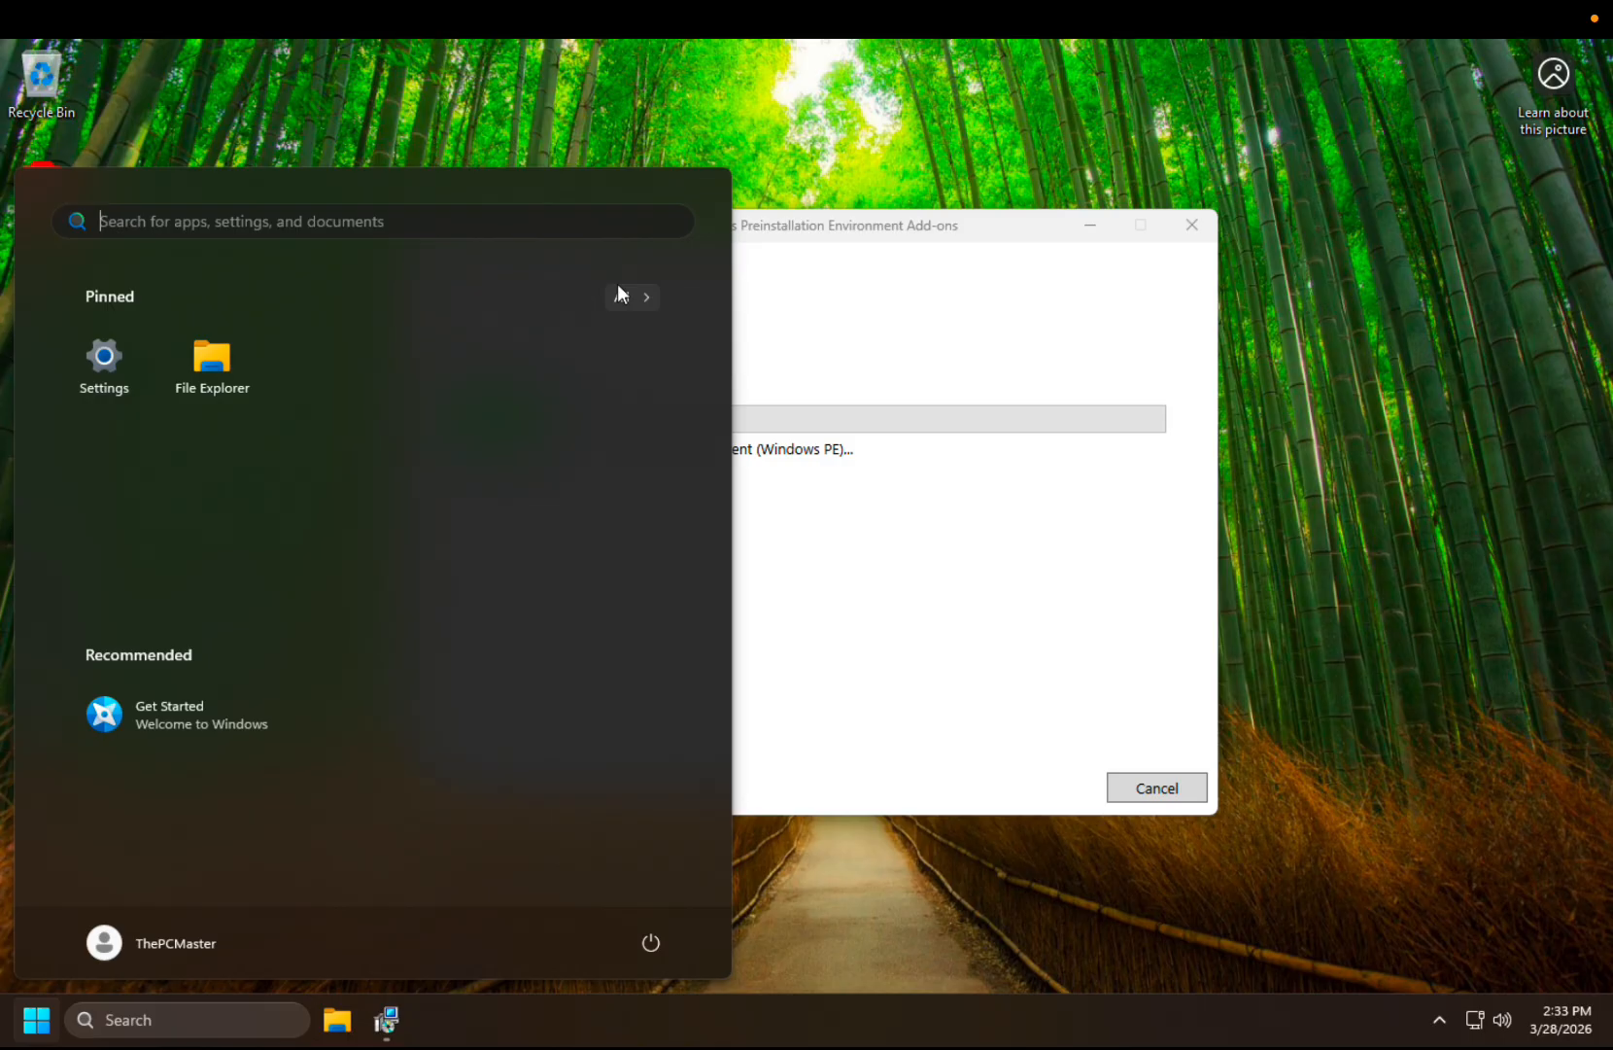
{"action": "mouse_move", "coordinate": [583, 39]}
{"action": "left_click", "coordinate": [313, 56]}
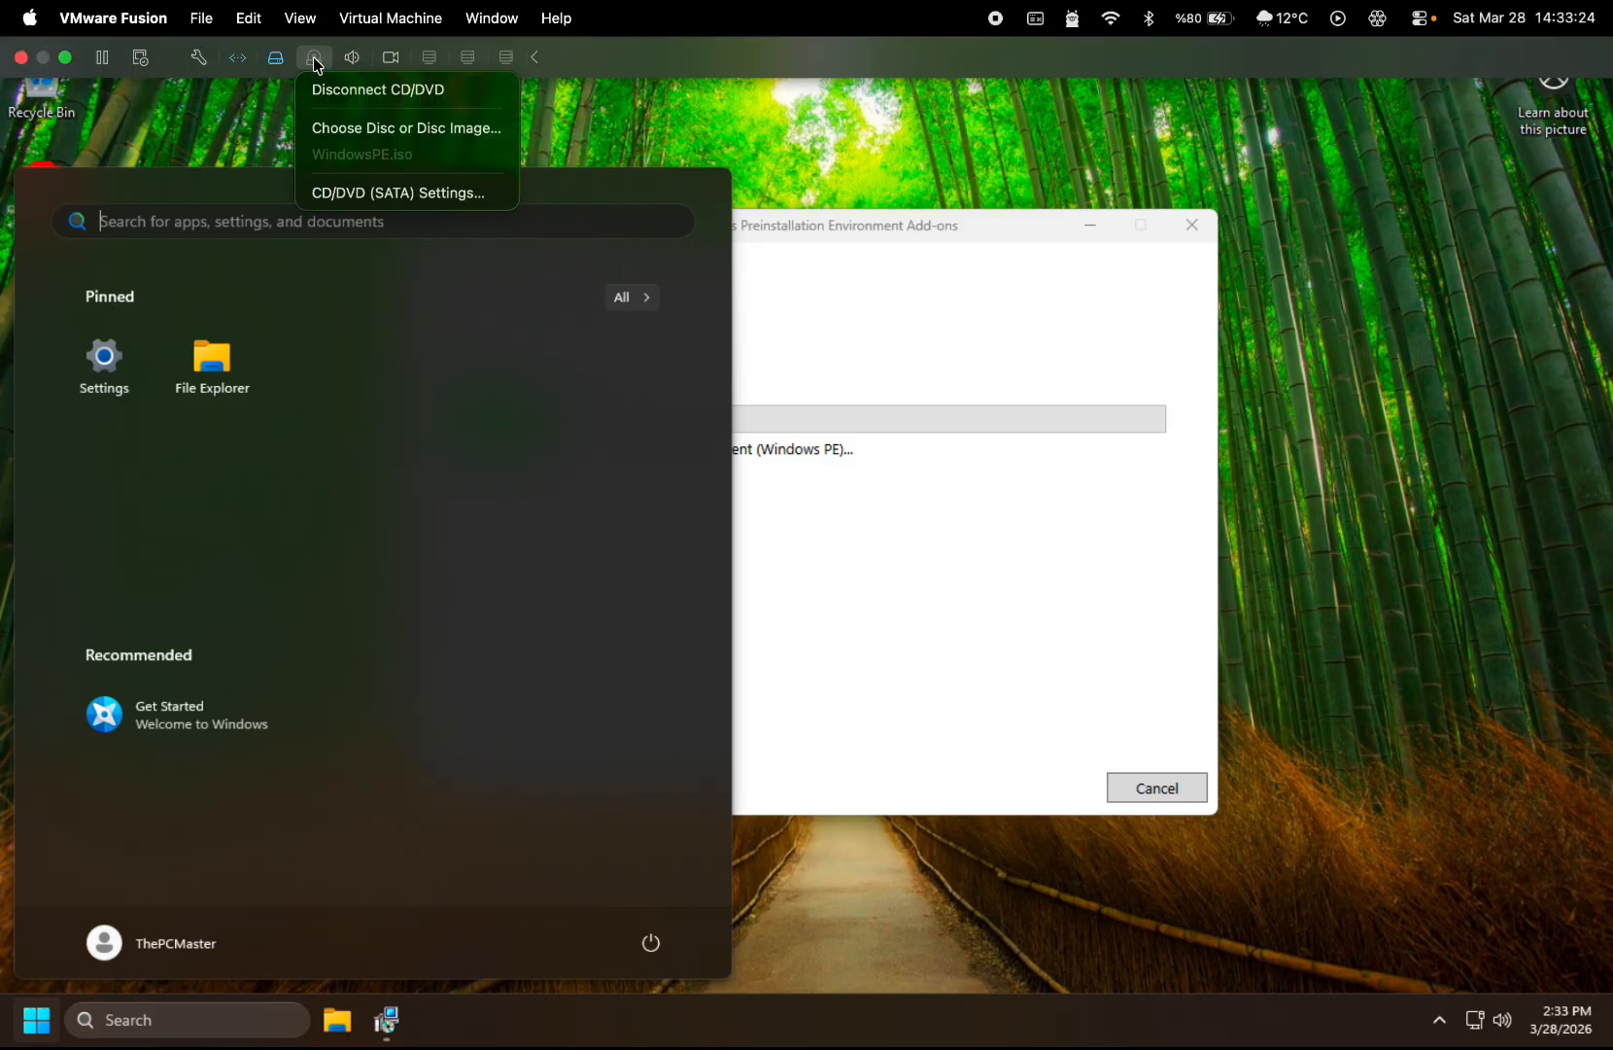
{"action": "left_click", "coordinate": [456, 483]}
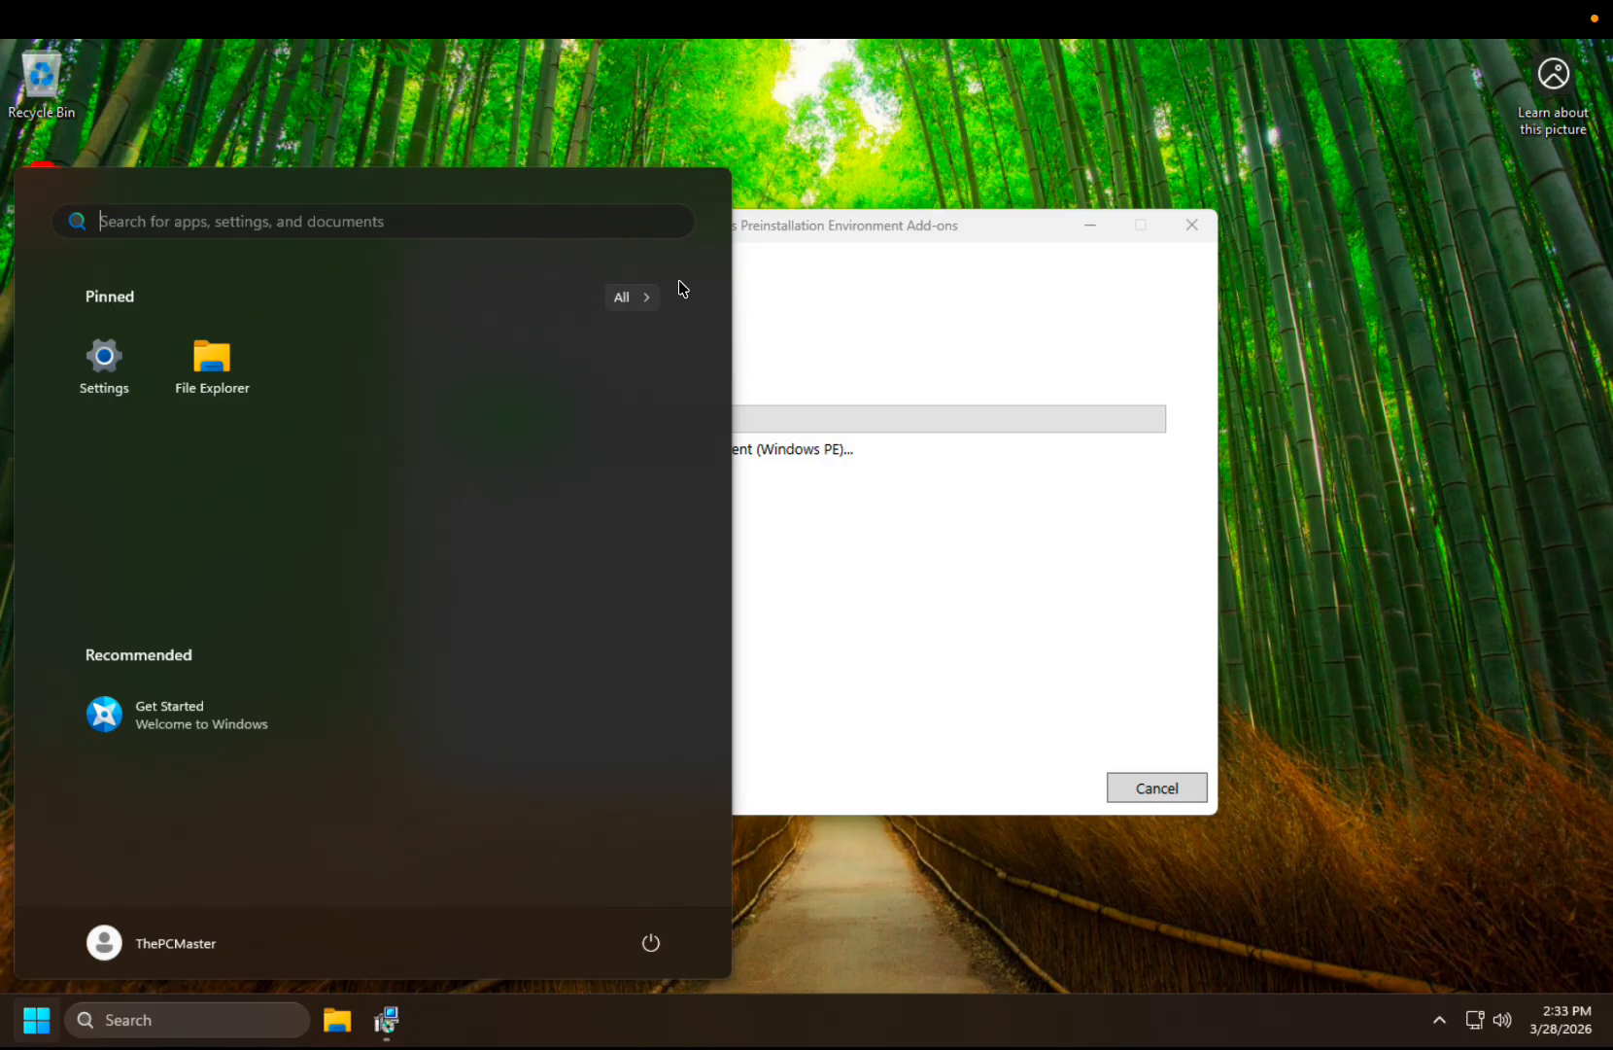
{"action": "left_click", "coordinate": [624, 304]}
{"action": "left_click", "coordinate": [836, 383]}
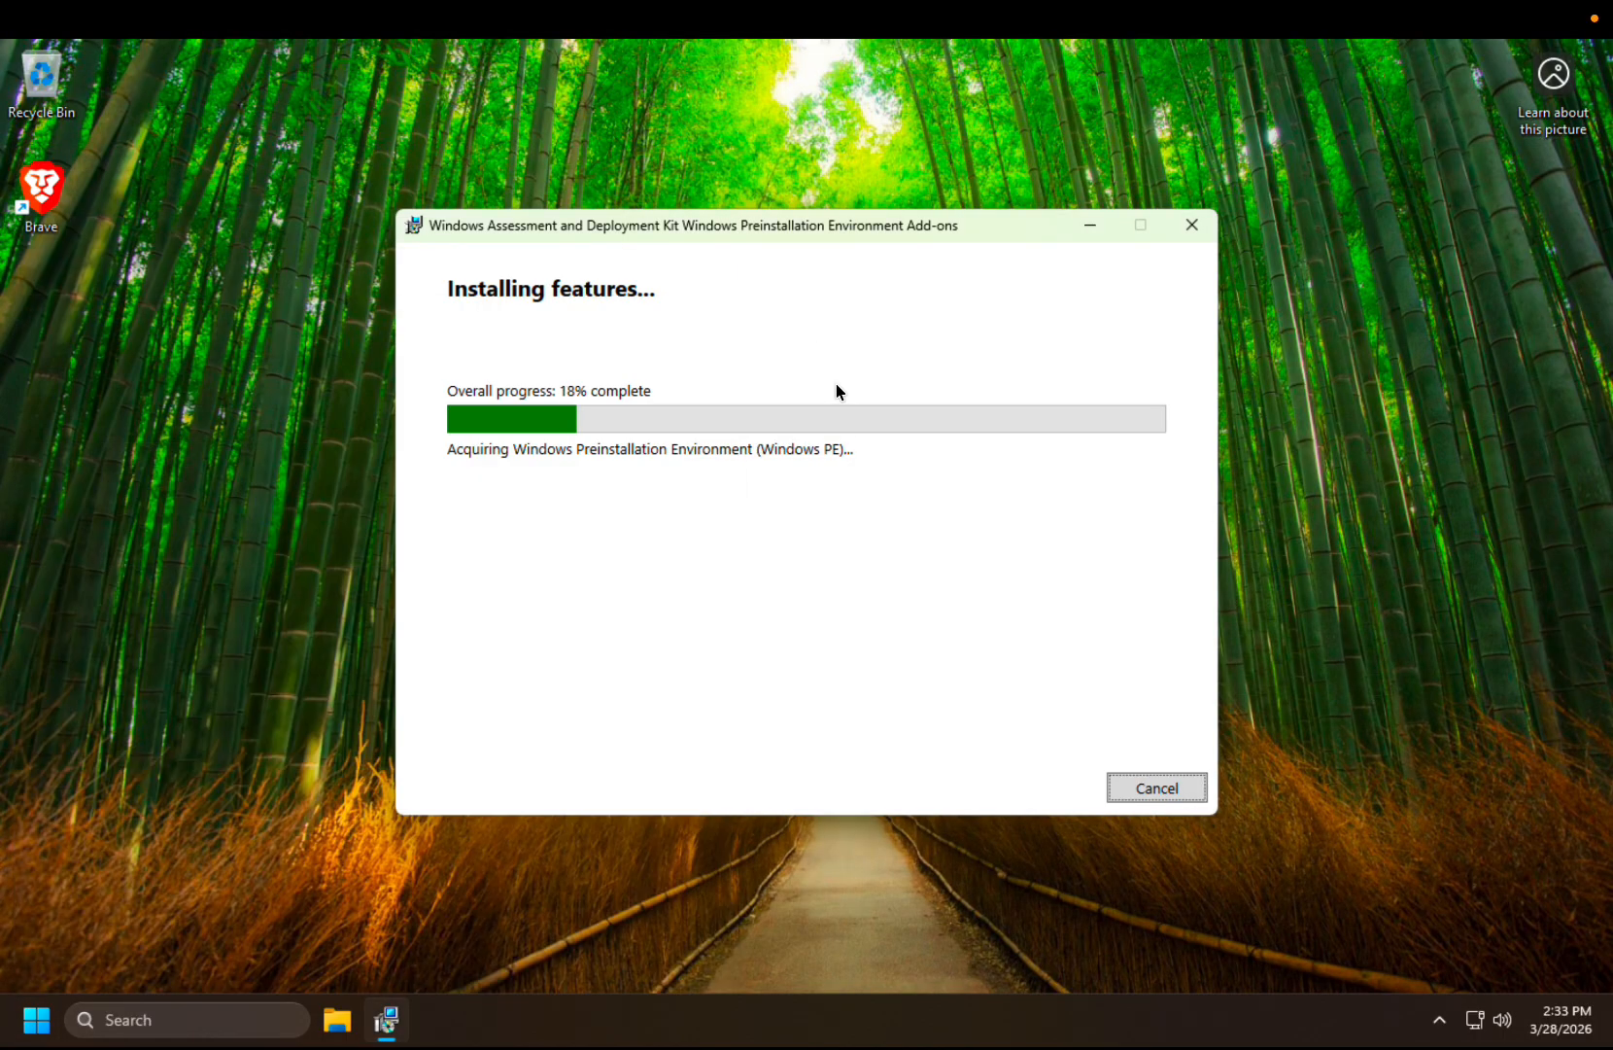
{"action": "key", "text": "super"}
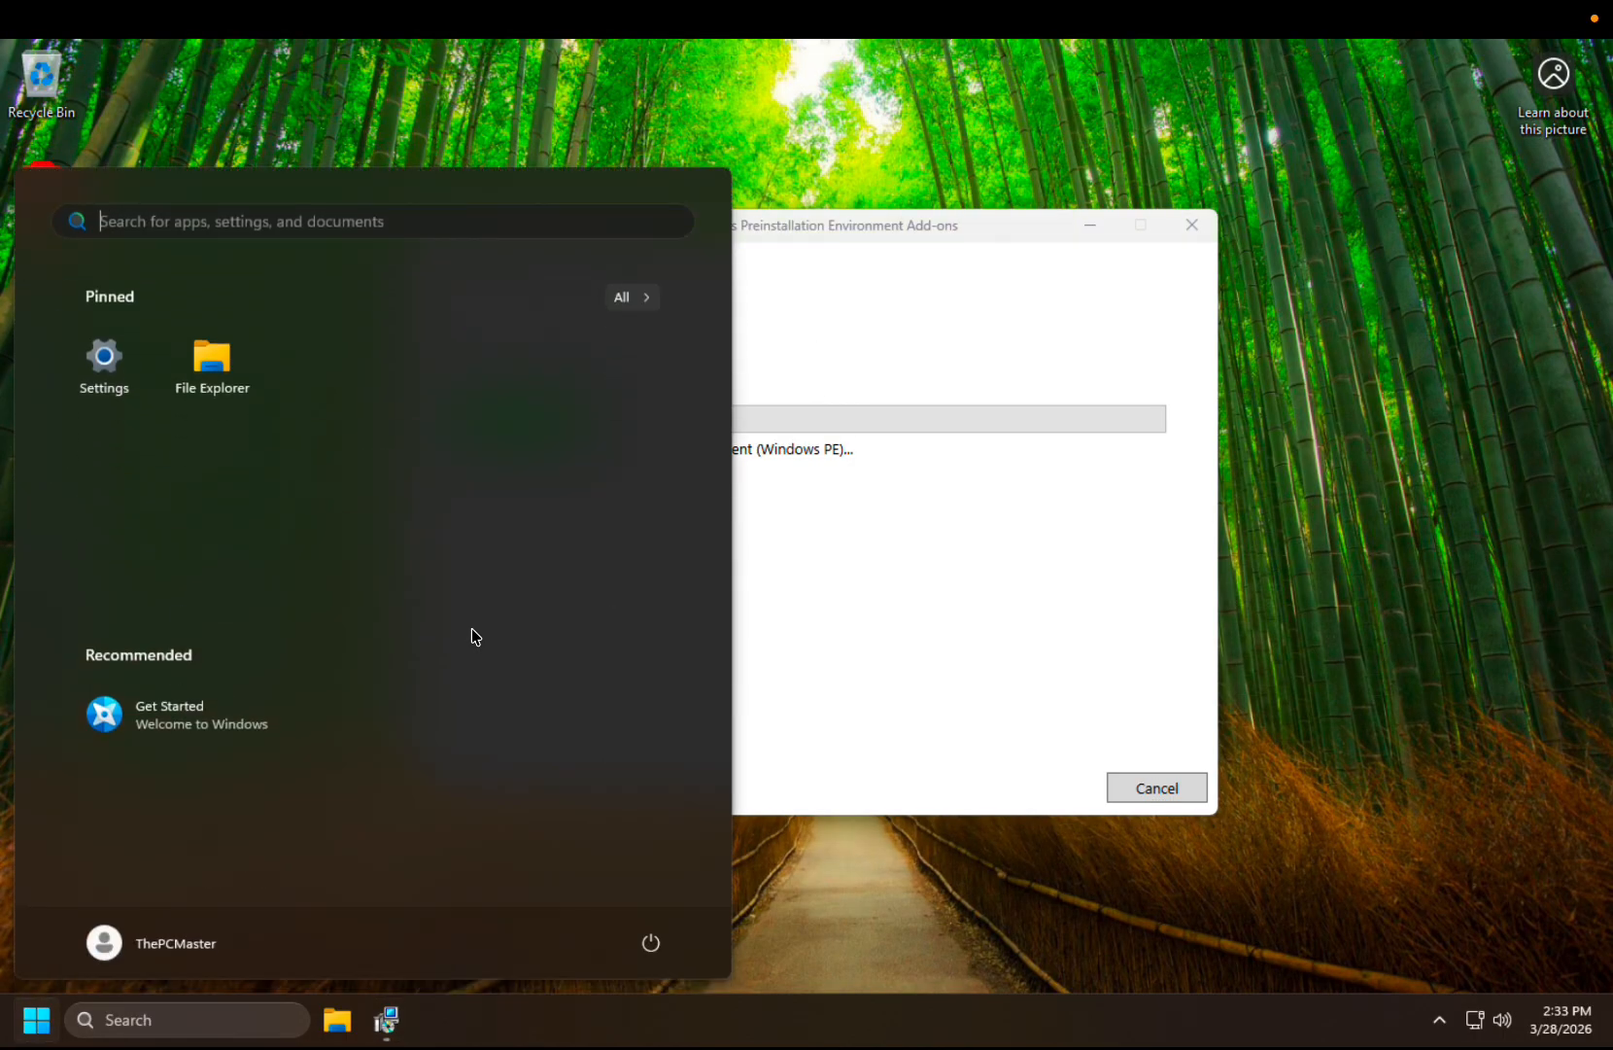
{"action": "left_click", "coordinate": [640, 283]}
{"action": "scroll", "coordinate": [423, 667], "scroll_direction": "down", "scroll_amount": 3}
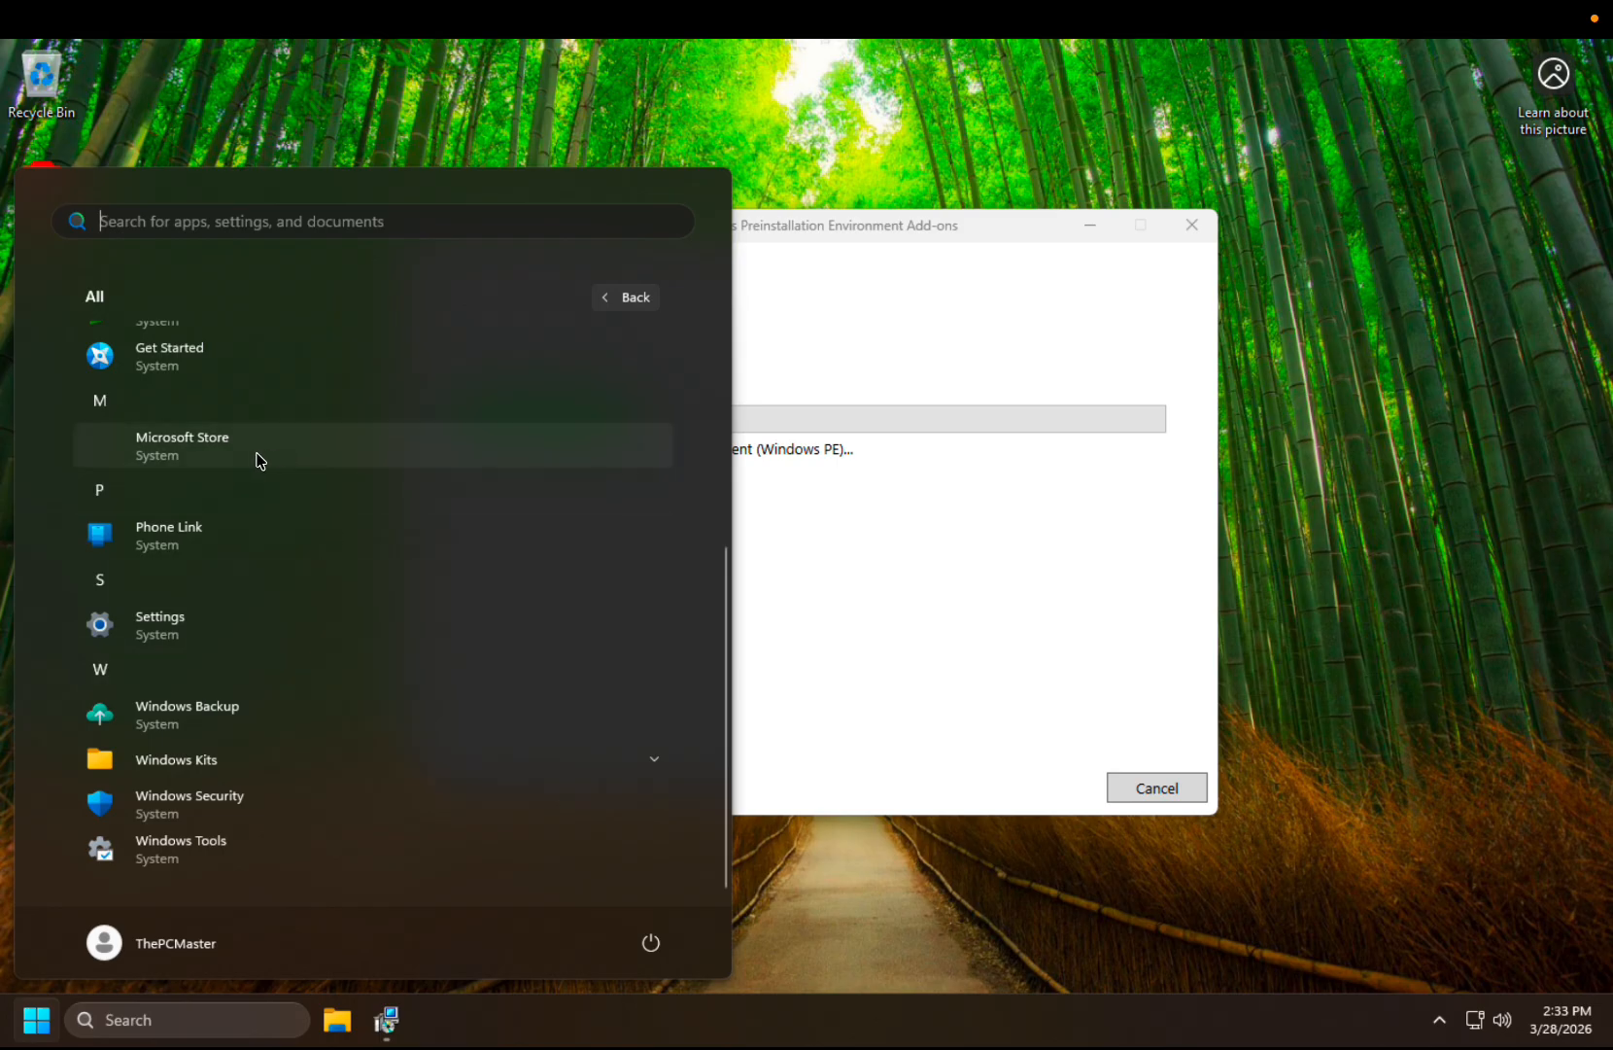
{"action": "left_click", "coordinate": [864, 525]}
Open Disk Cleanup for C: with the cleanmgr Run command and deselect Temporary Internet Files and Downloaded Program Files
{"action": "key", "text": "super+r"}
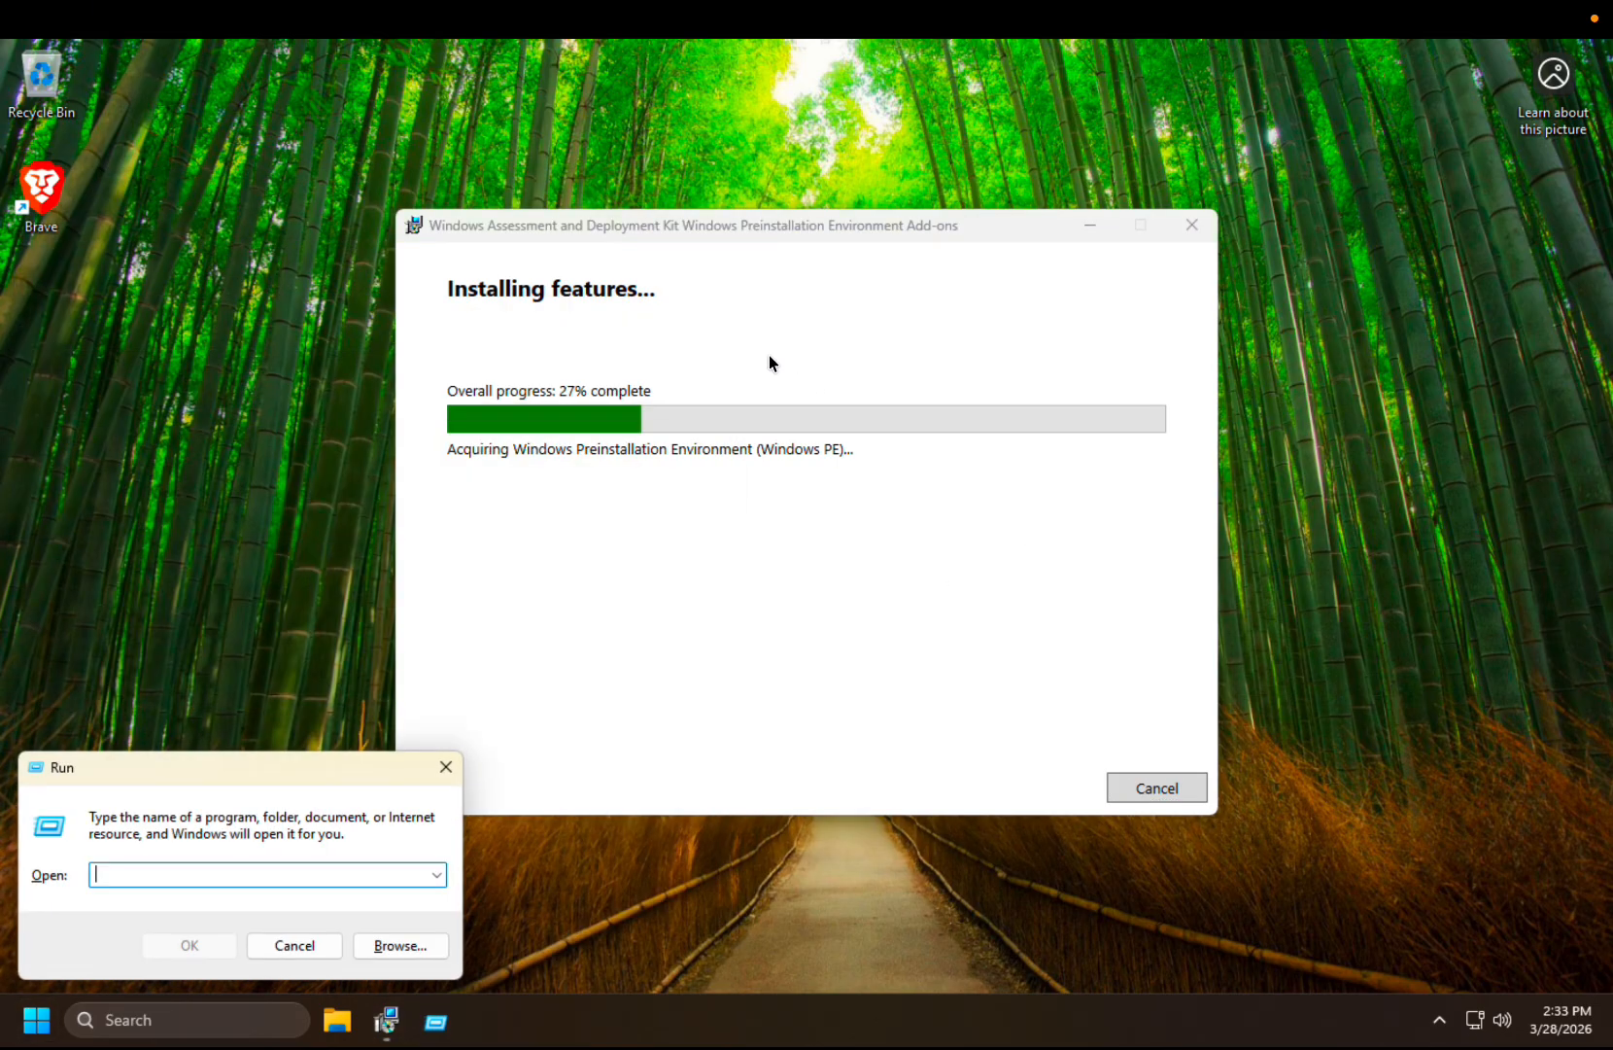
{"action": "type", "text": "cleanmgr"}
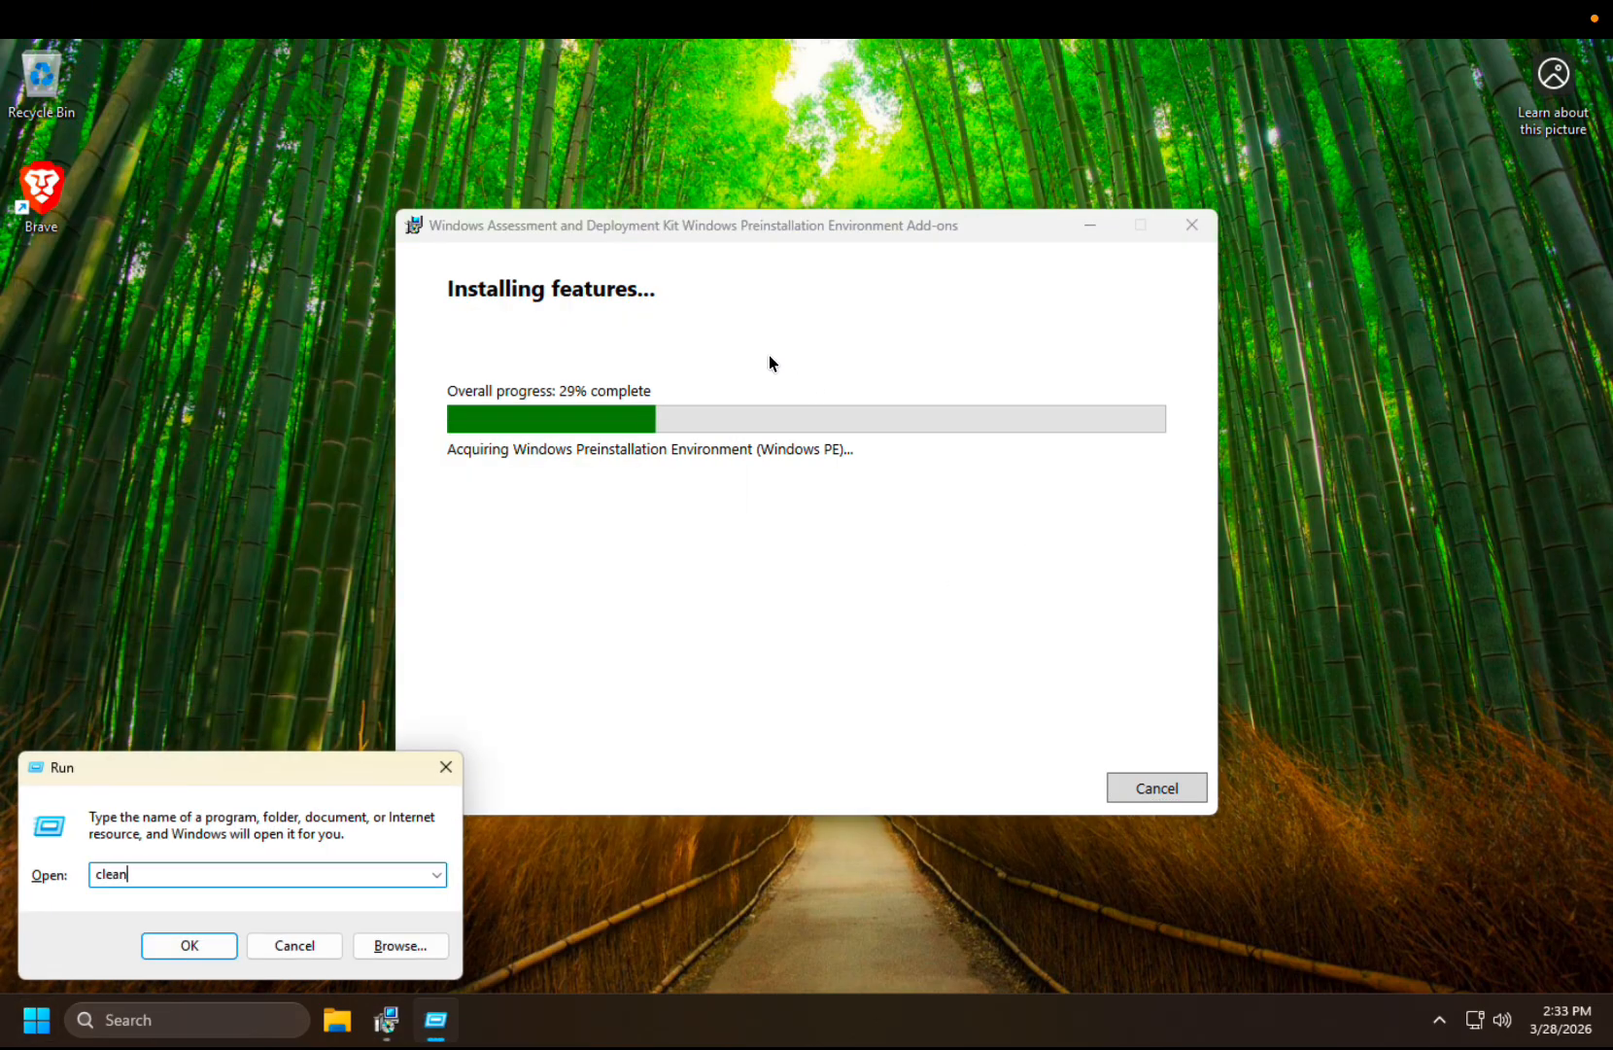
{"action": "key", "text": "Return"}
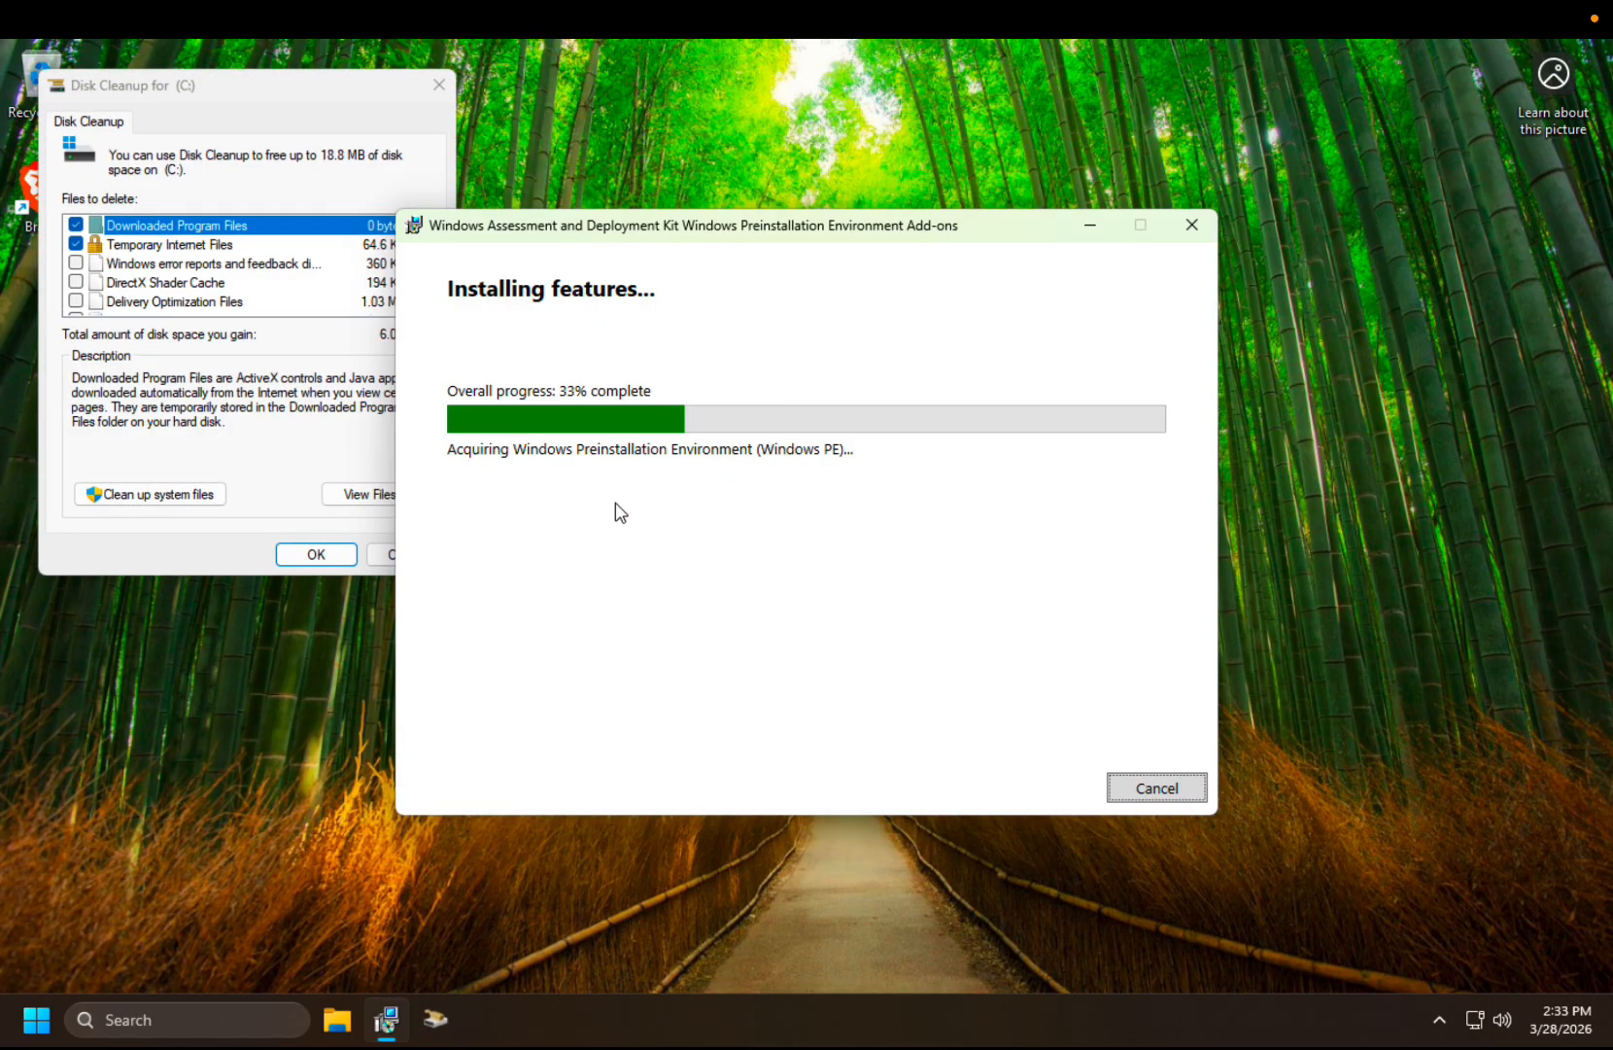
{"action": "left_click", "coordinate": [176, 224]}
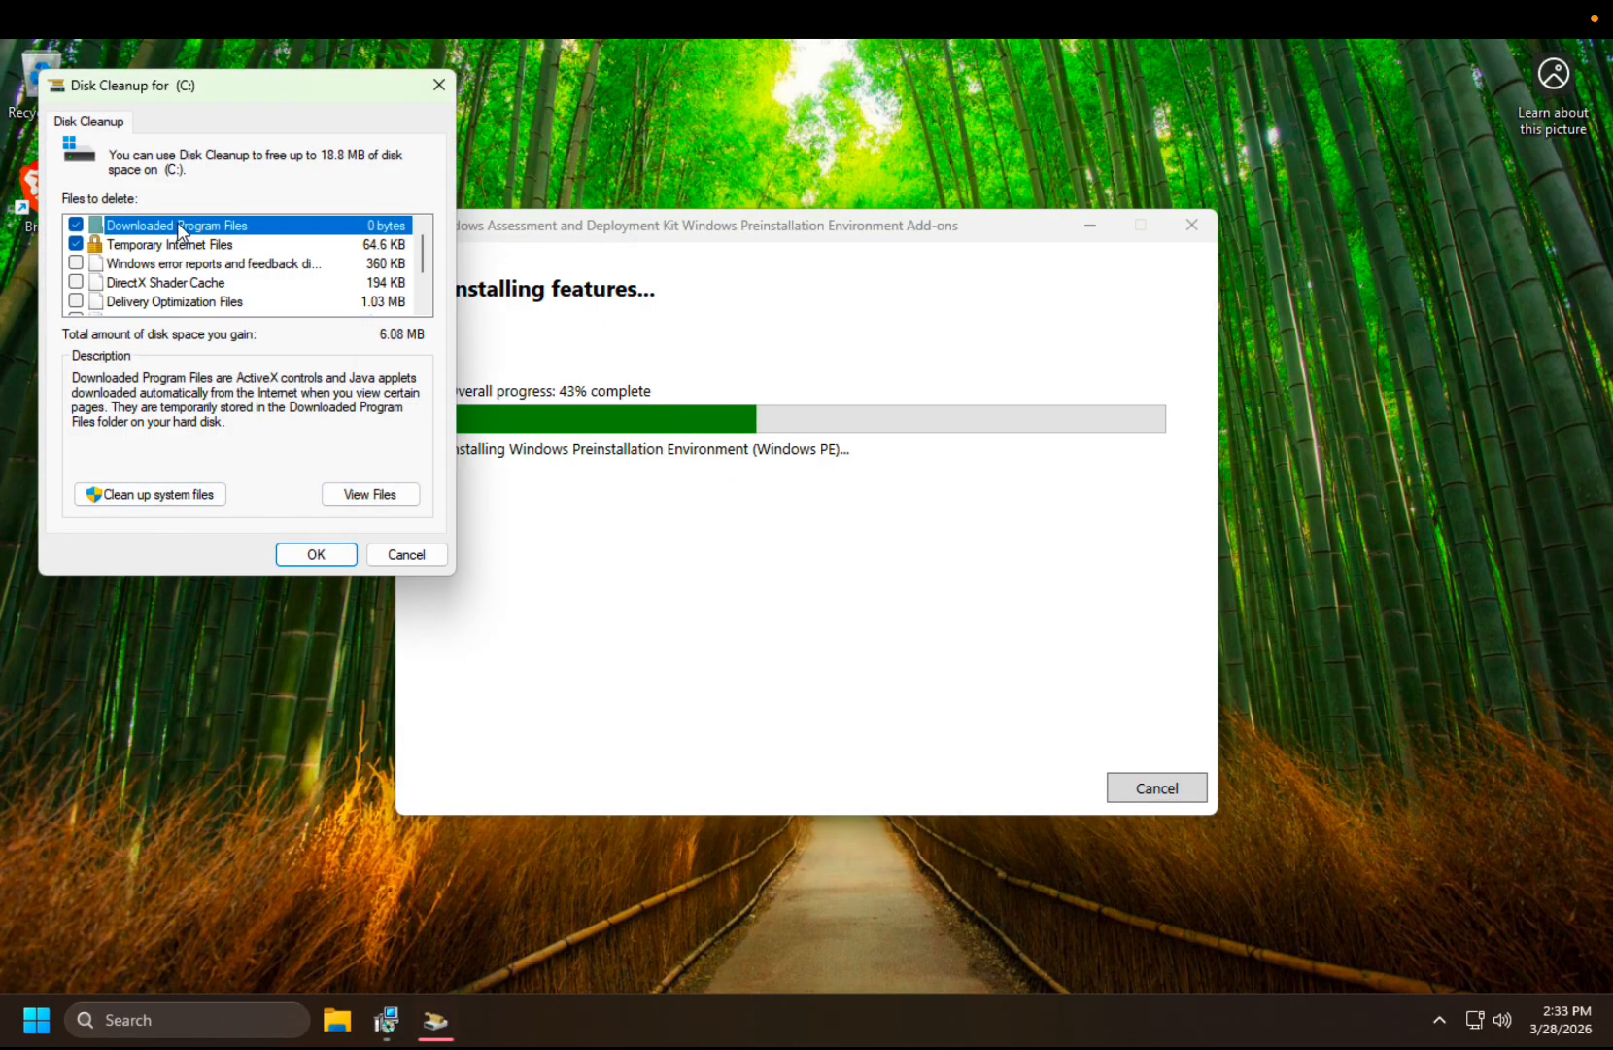
{"action": "left_click", "coordinate": [75, 243]}
{"action": "left_click", "coordinate": [74, 225]}
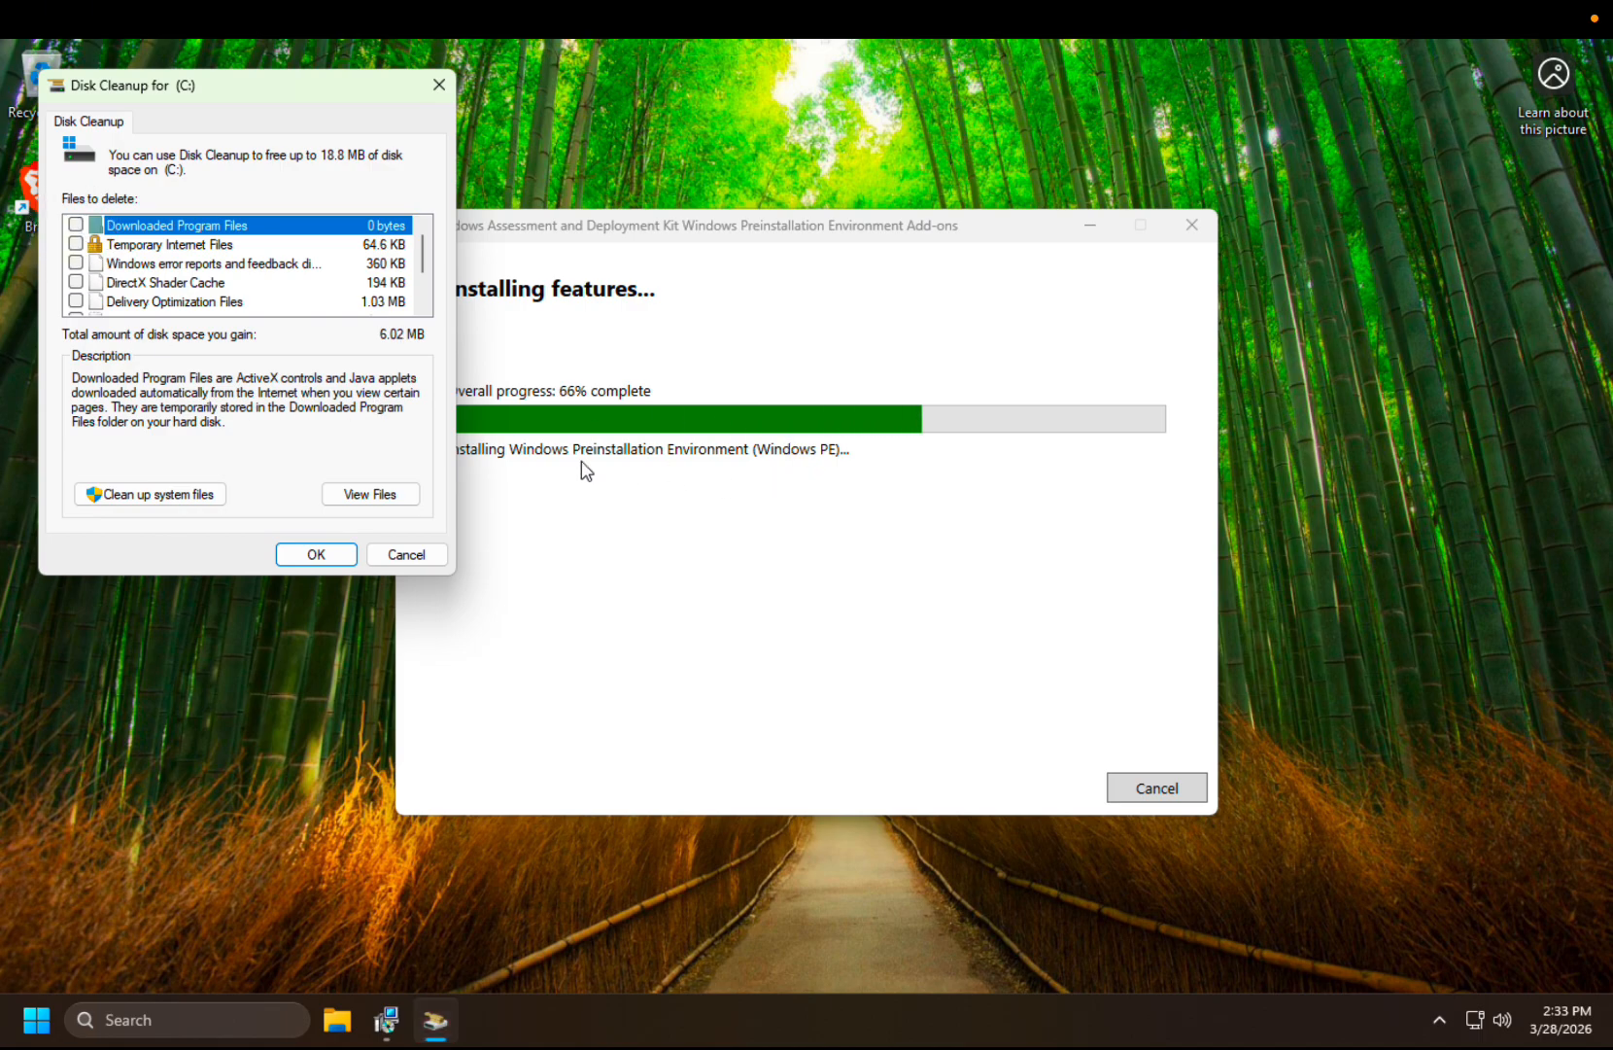
Review the remaining Disk Cleanup categories and delete only the Thumbnails files from drive C:
{"action": "scroll", "coordinate": [211, 296], "scroll_direction": "down", "scroll_amount": 1}
{"action": "scroll", "coordinate": [216, 299], "scroll_direction": "up", "scroll_amount": 1}
{"action": "scroll", "coordinate": [222, 301], "scroll_direction": "down", "scroll_amount": 1}
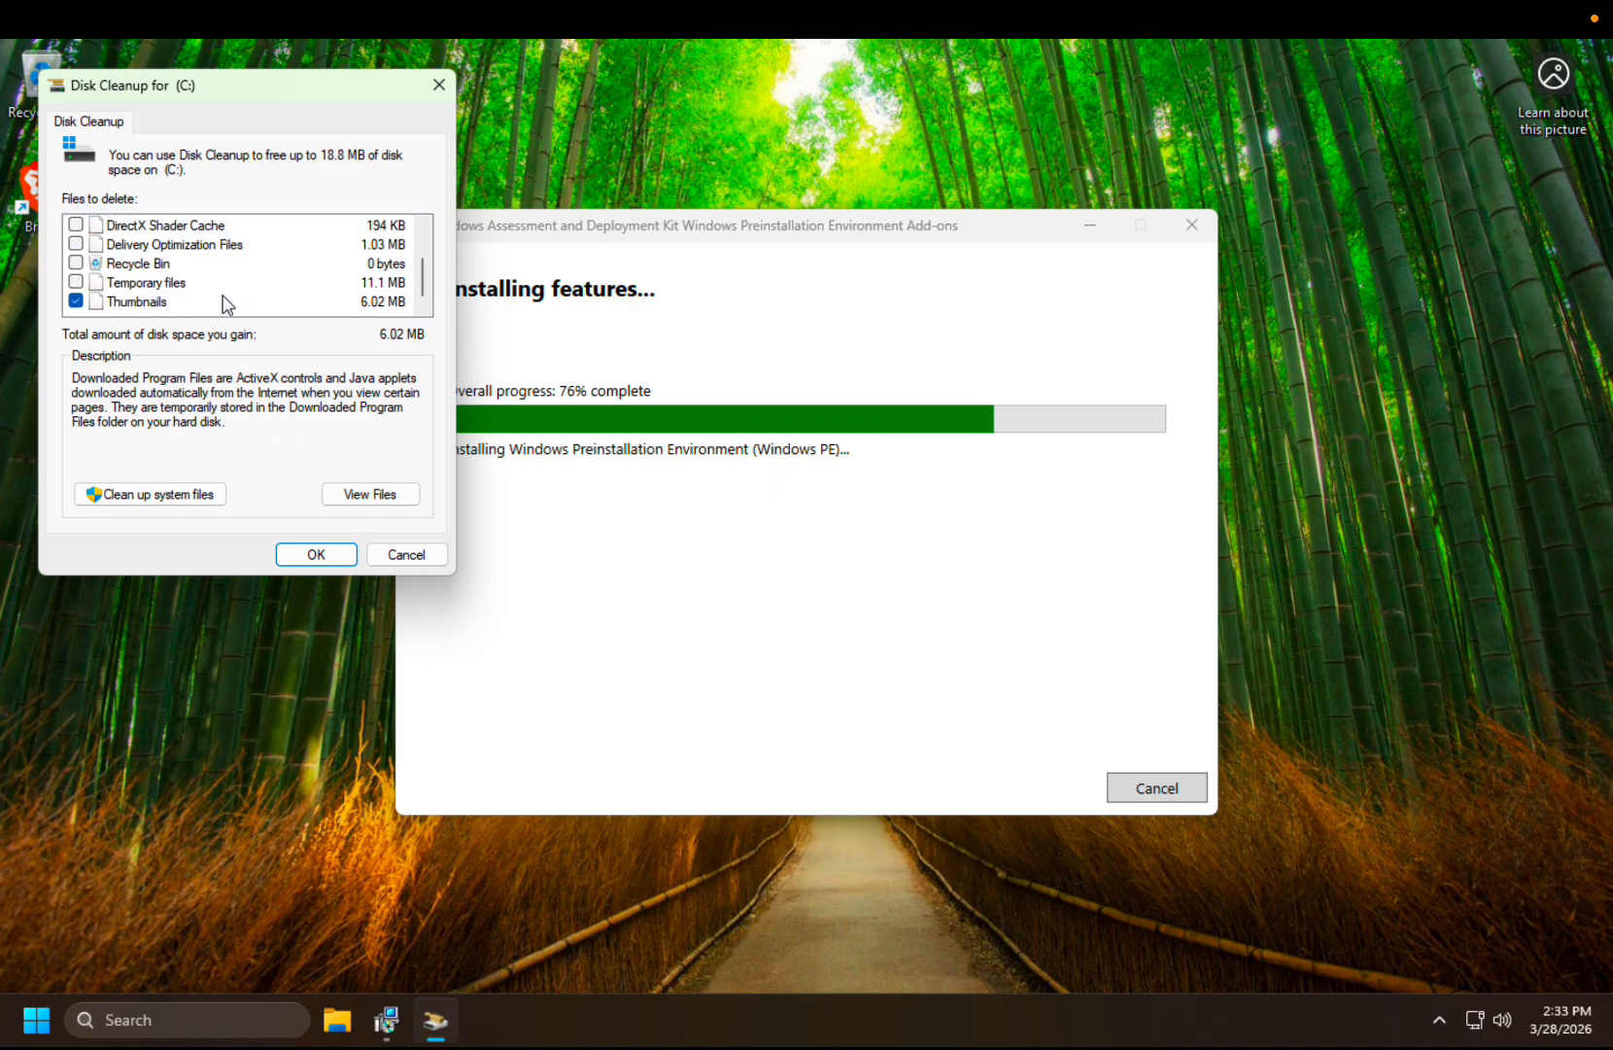
{"action": "left_click", "coordinate": [327, 557]}
{"action": "left_click", "coordinate": [859, 538]}
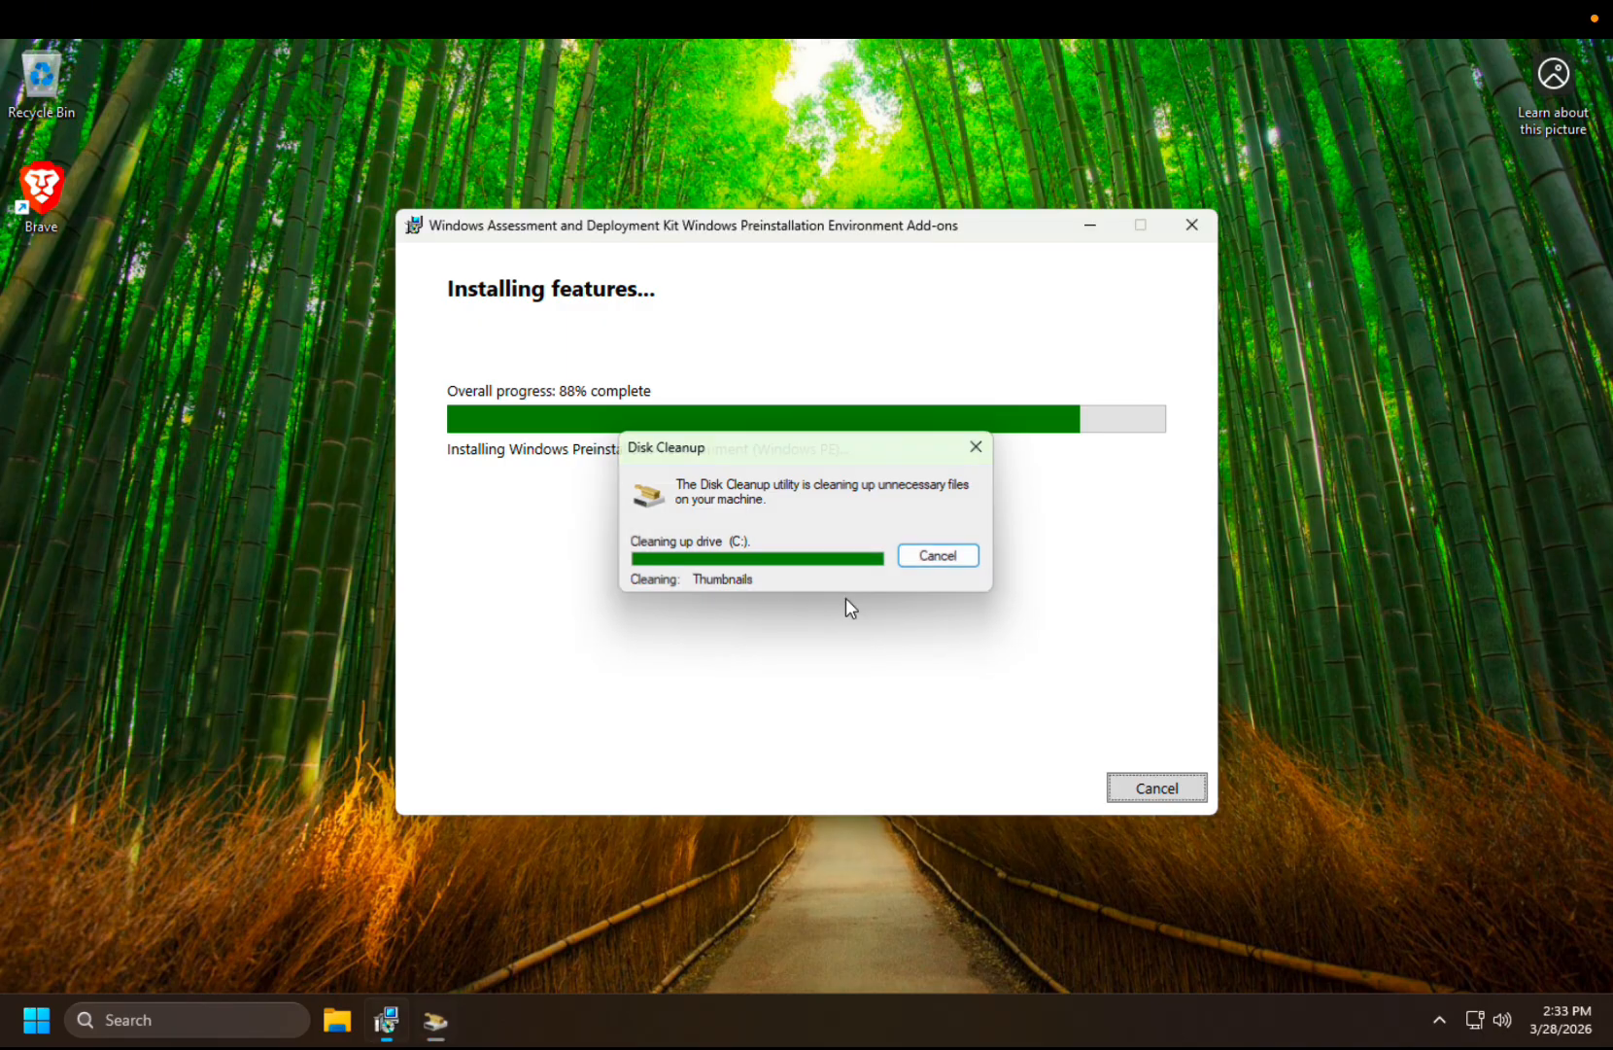
{"action": "key", "text": "super"}
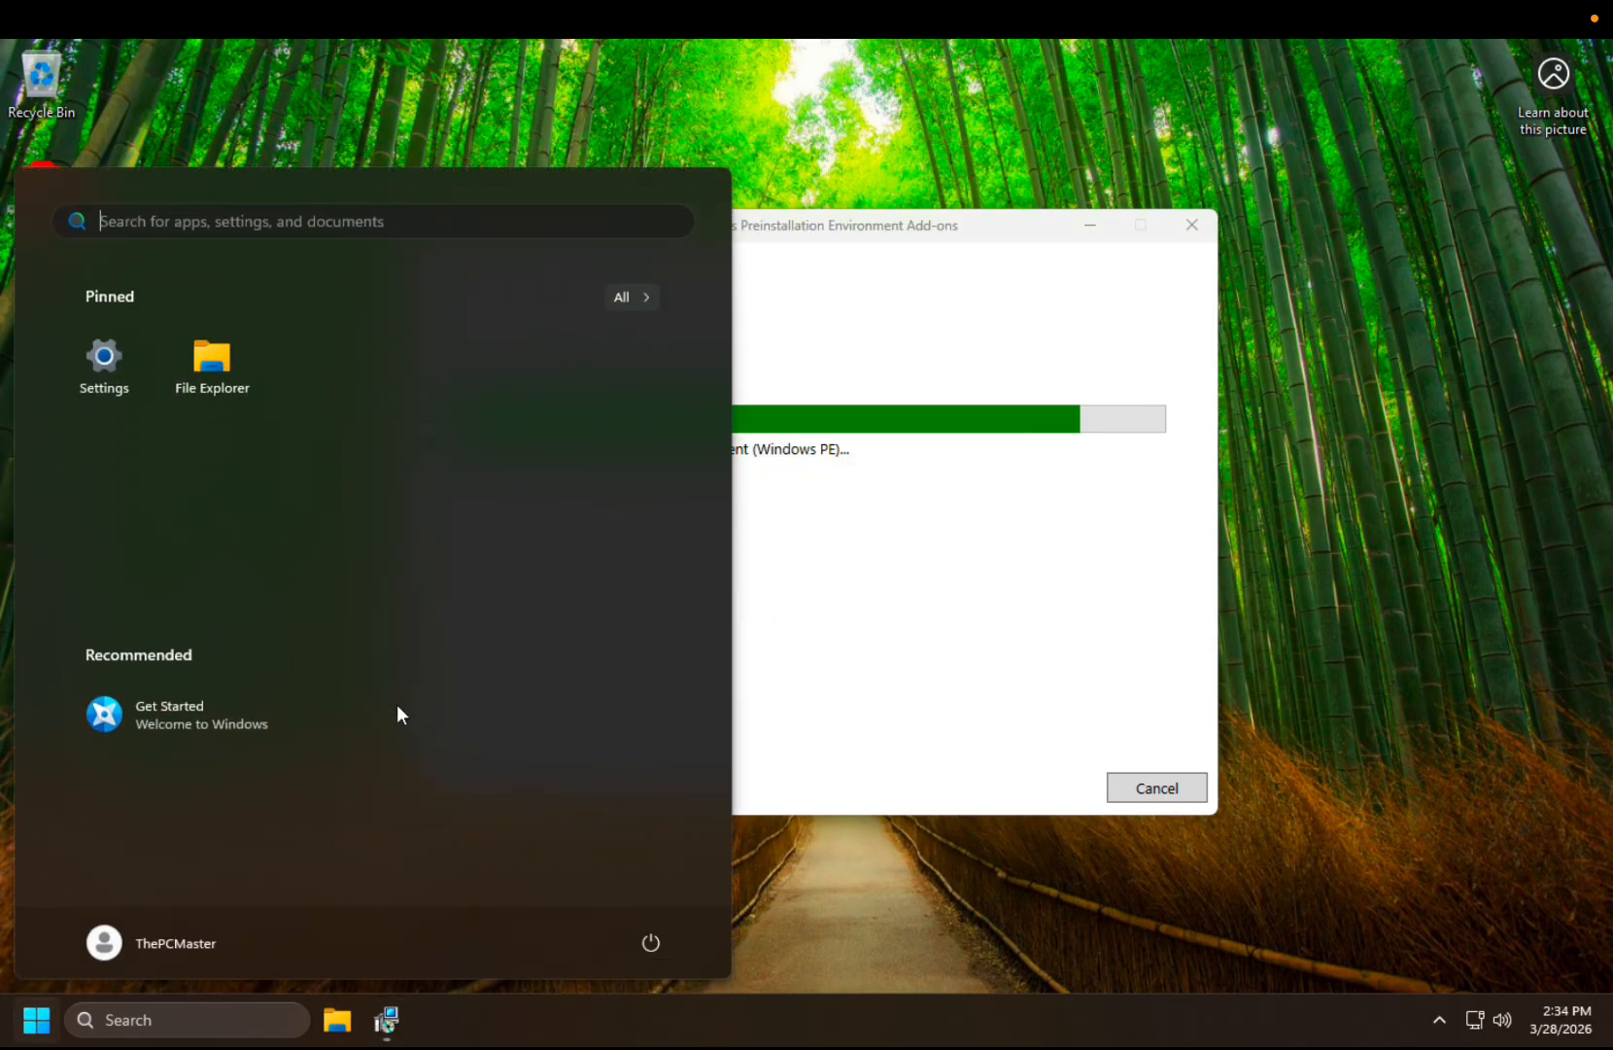
{"action": "left_click", "coordinate": [641, 297]}
{"action": "scroll", "coordinate": [389, 710], "scroll_direction": "down", "scroll_amount": 3}
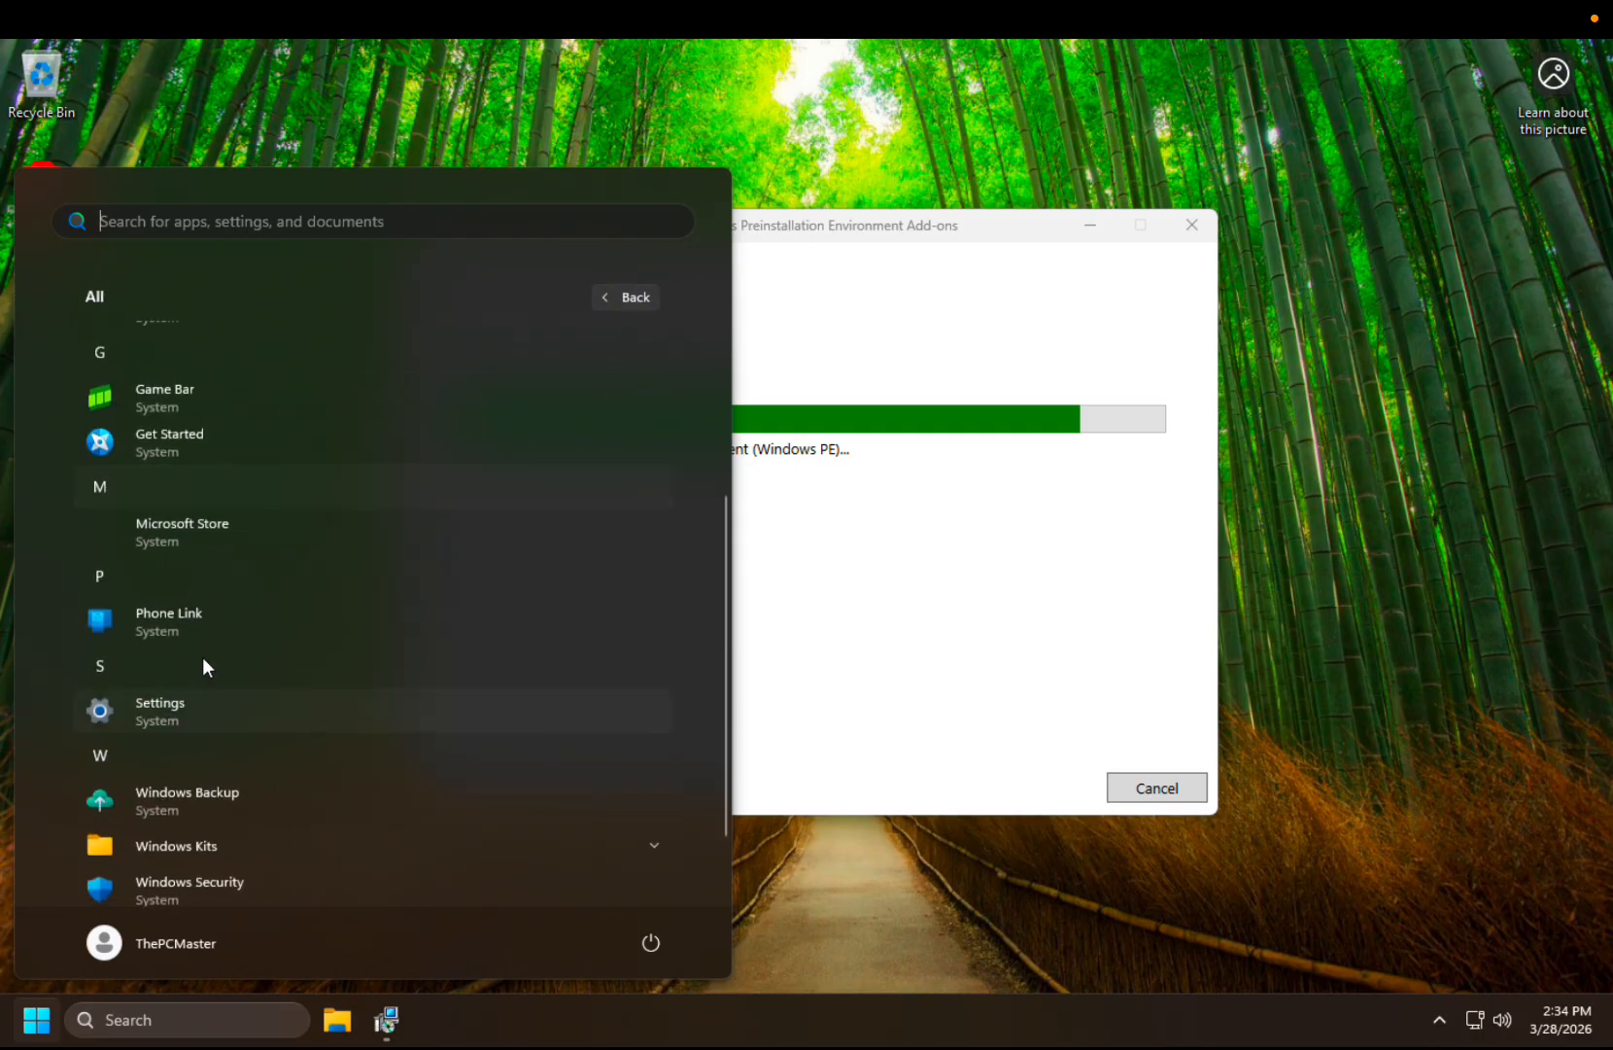
{"action": "left_click", "coordinate": [1127, 622]}
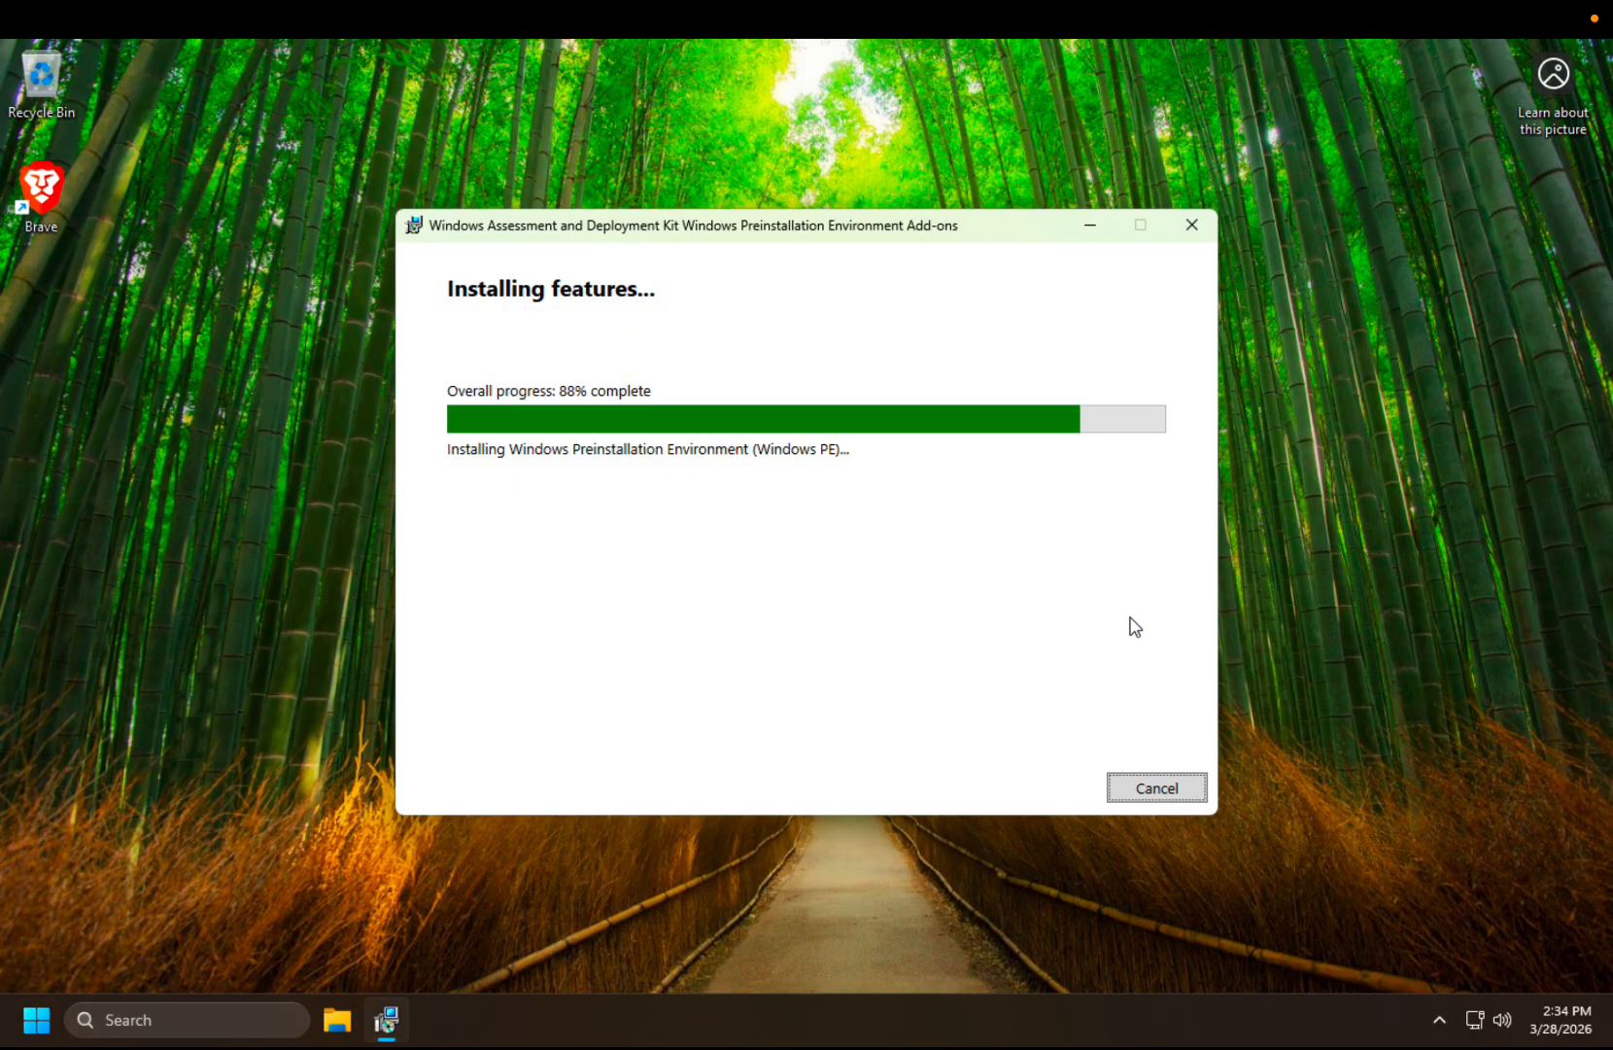
Force-end the shell host process by running taskkill /f /im sihost.exe with the Run command
{"action": "key", "text": "super+r"}
{"action": "type", "text": "task"}
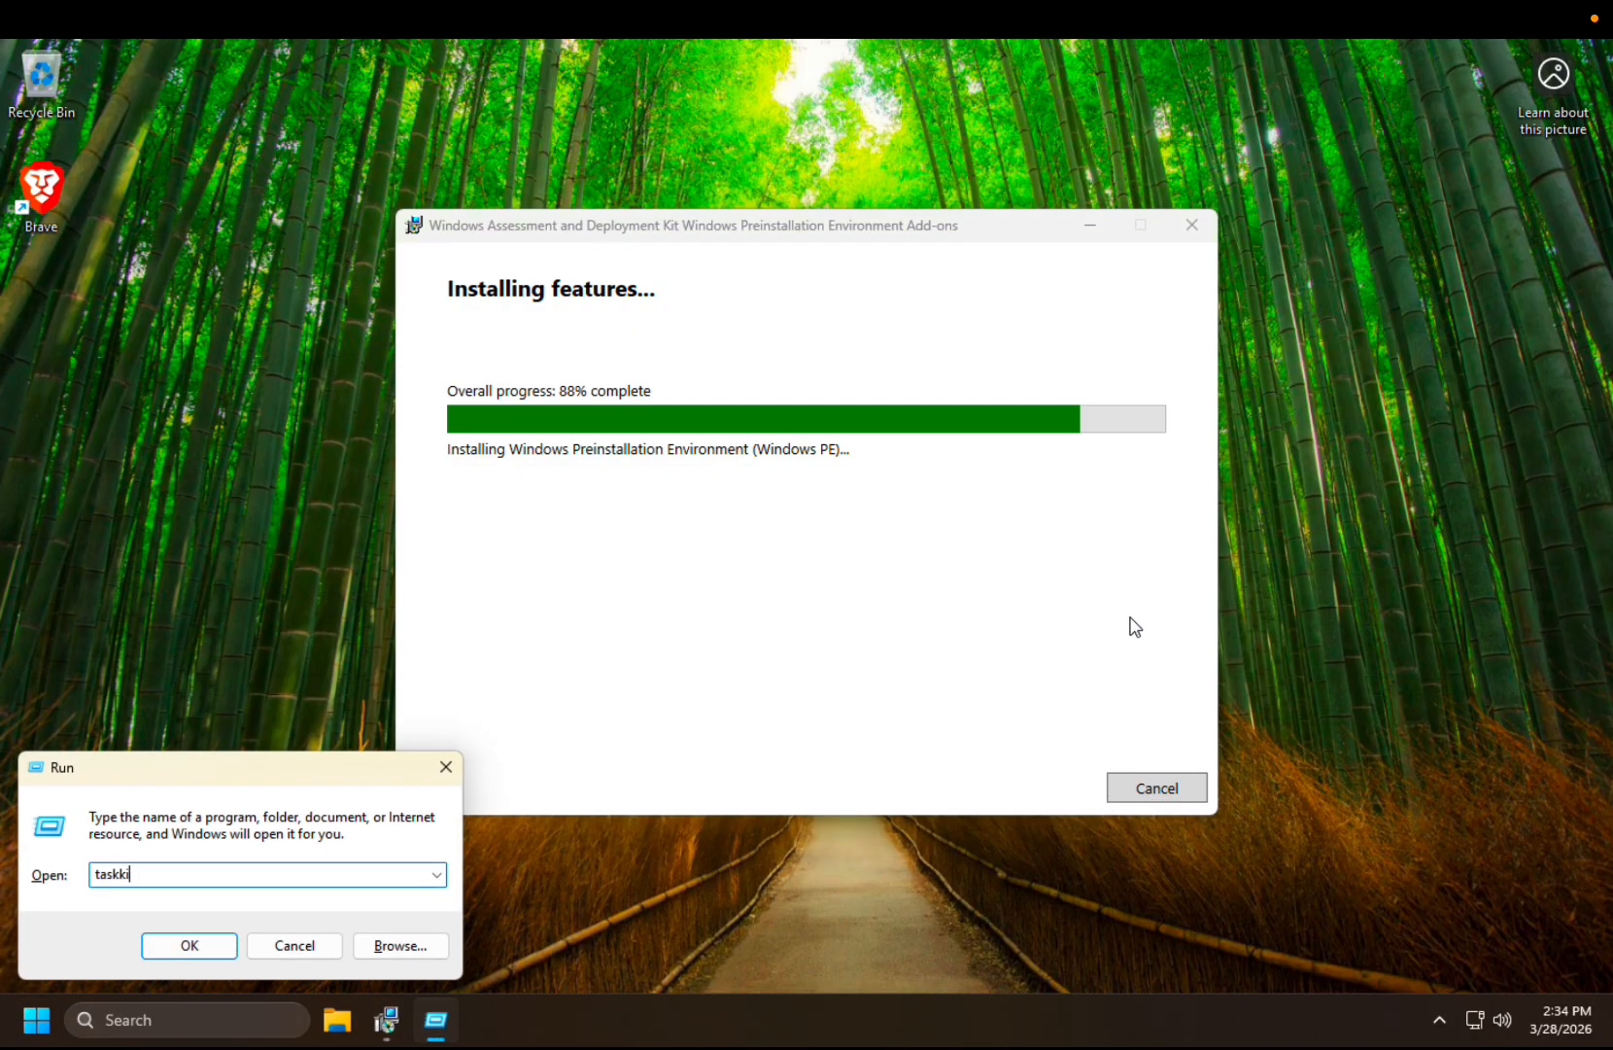
{"action": "type", "text": "kill /f /im sihost.exe"}
{"action": "left_click_drag", "start_coordinate": [281, 873], "coordinate": [87, 874]}
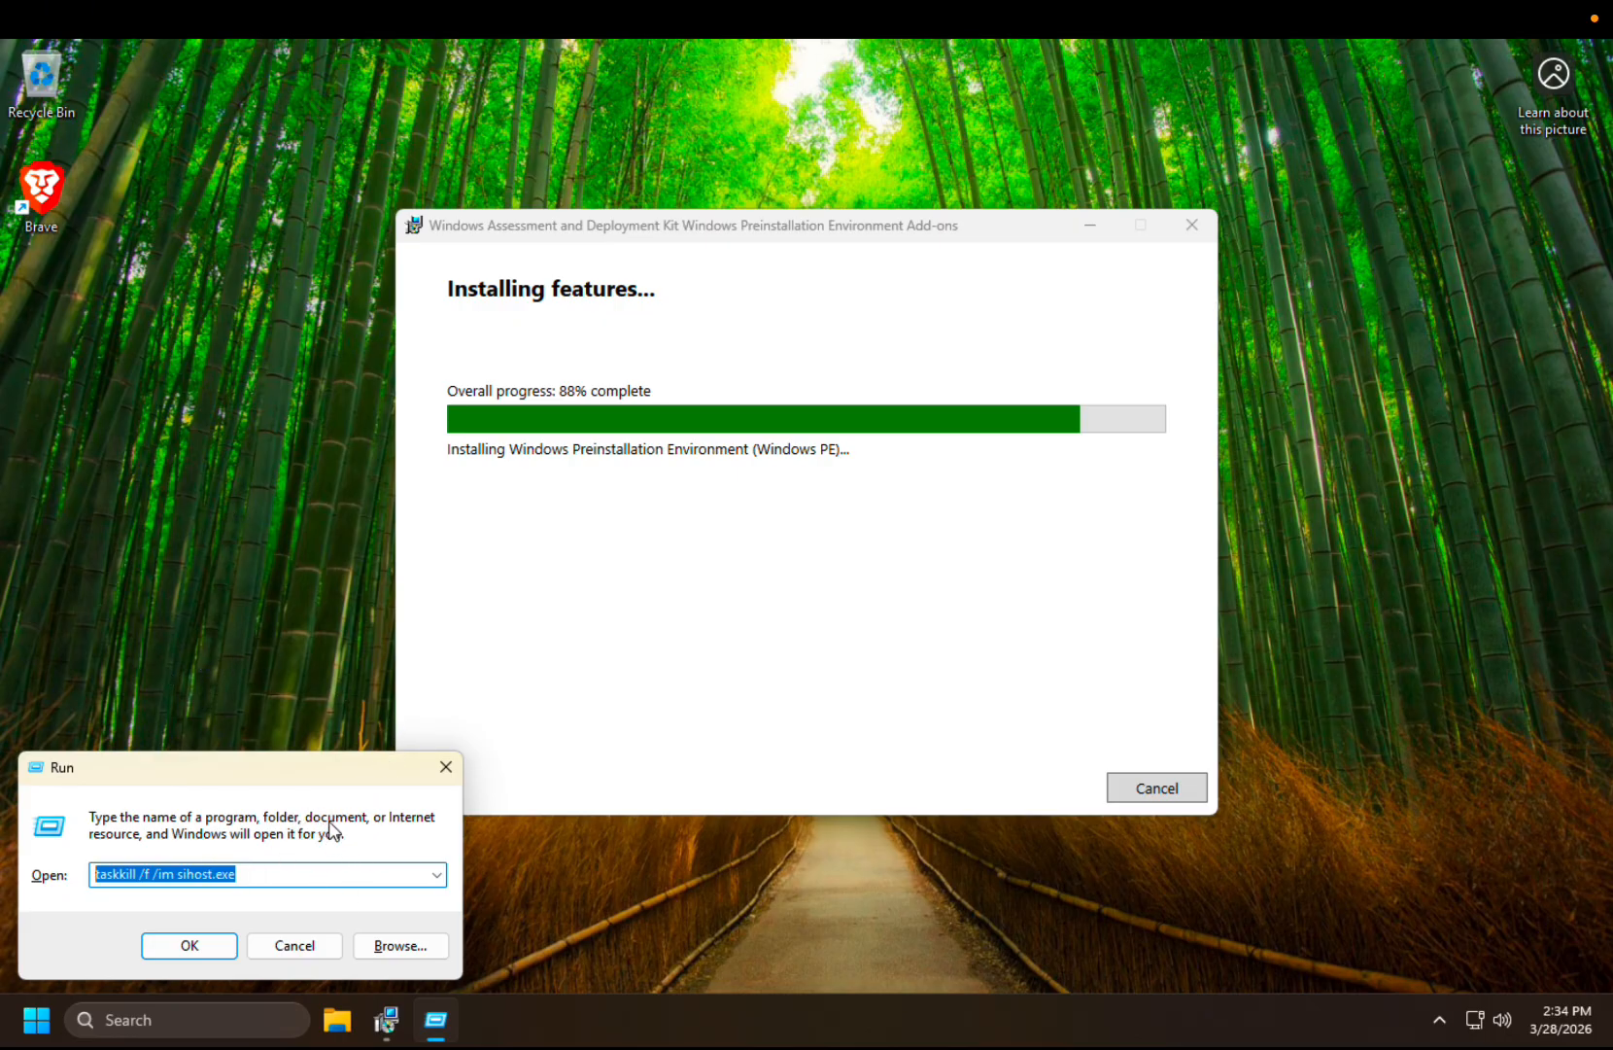
{"action": "left_click_drag", "start_coordinate": [263, 870], "coordinate": [105, 874]}
{"action": "left_click", "coordinate": [267, 873]}
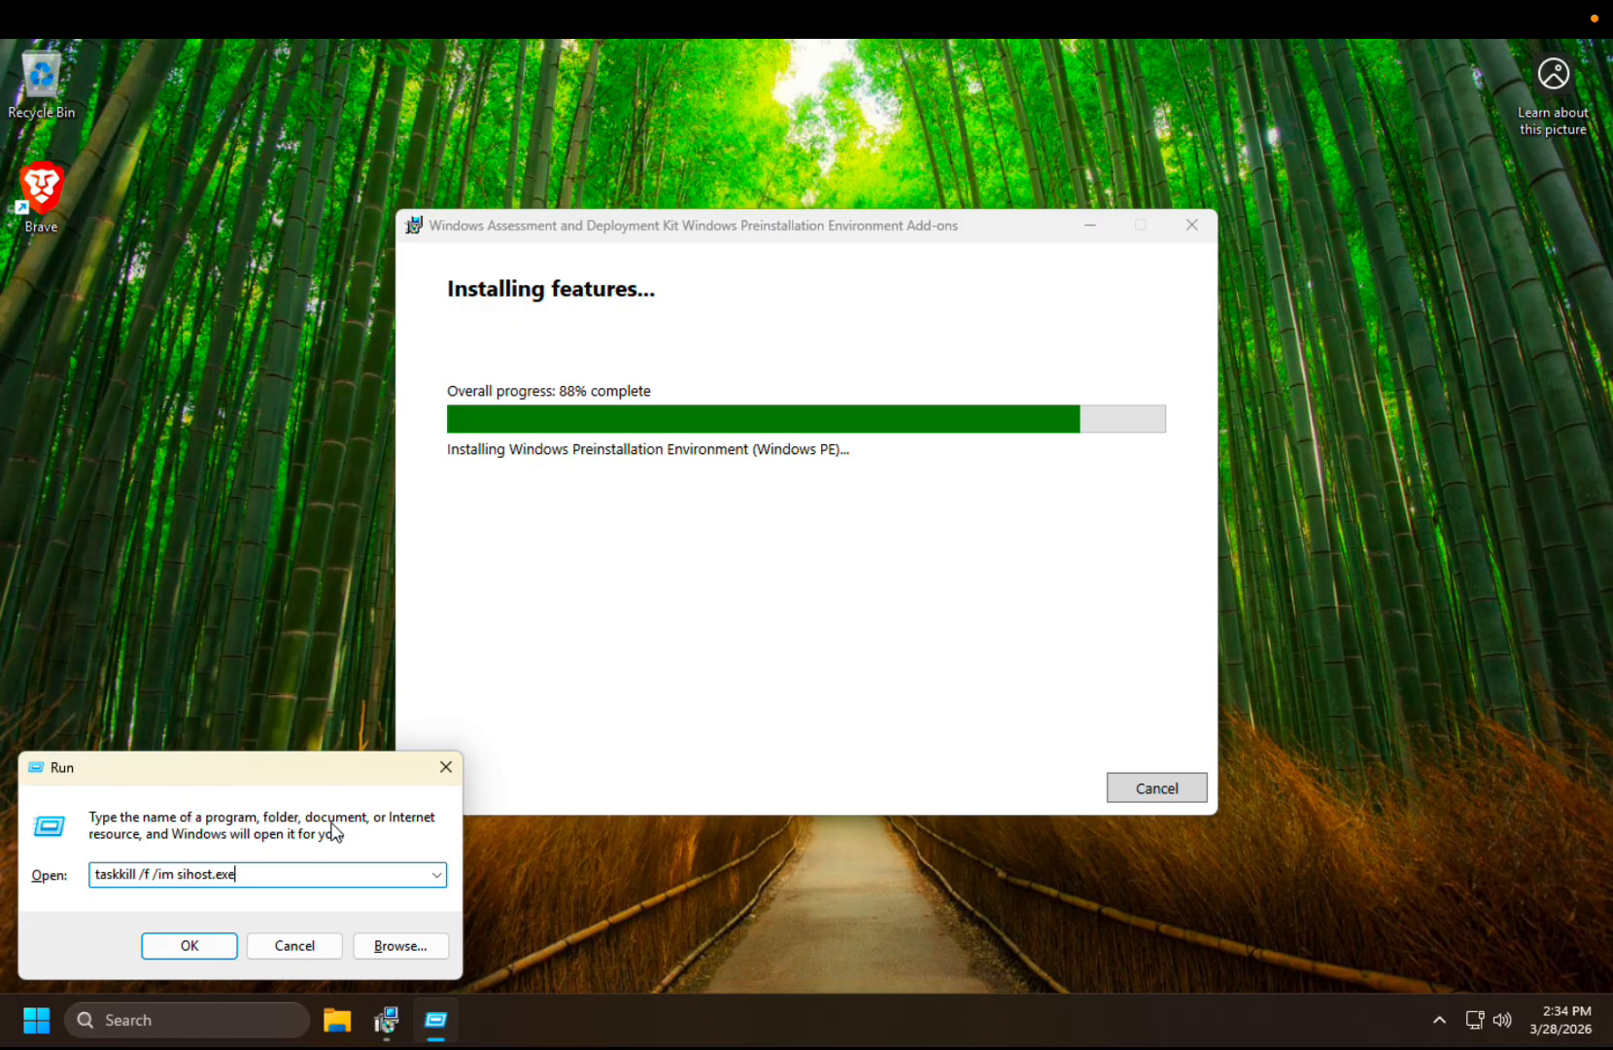
{"action": "left_click", "coordinate": [172, 942]}
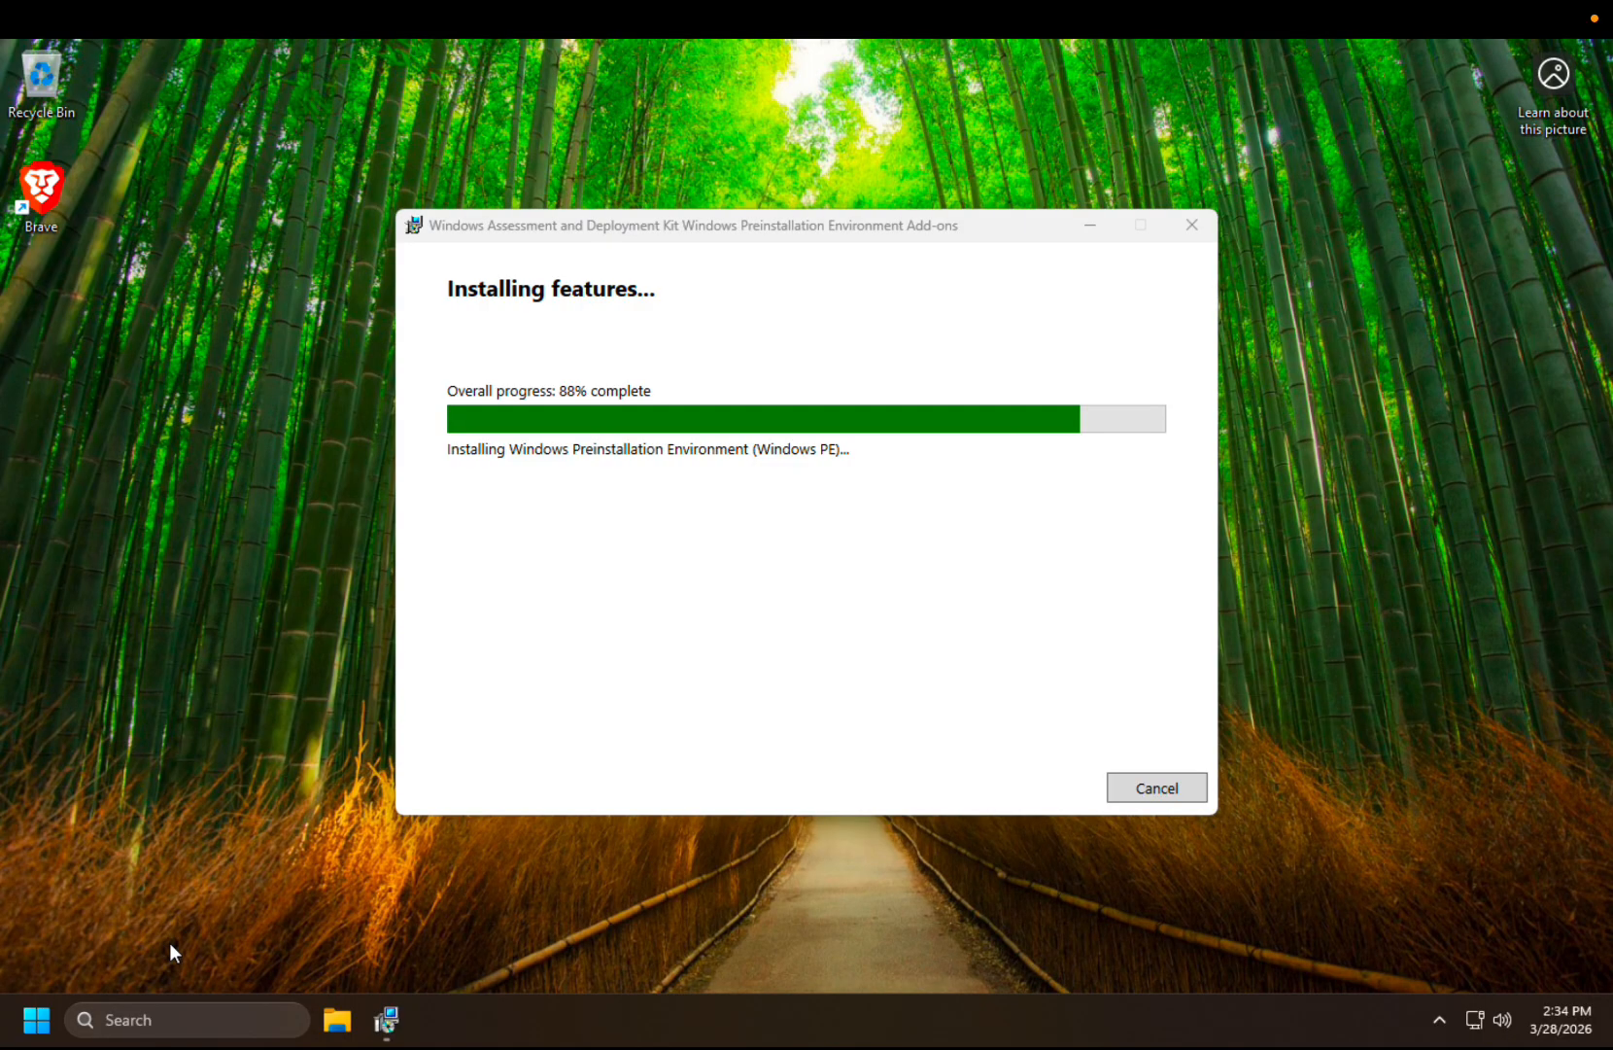
{"action": "left_click", "coordinate": [41, 1024]}
{"action": "left_click", "coordinate": [514, 580]}
{"action": "left_click", "coordinate": [622, 225]}
{"action": "left_click", "coordinate": [752, 539]}
{"action": "left_click", "coordinate": [920, 251]}
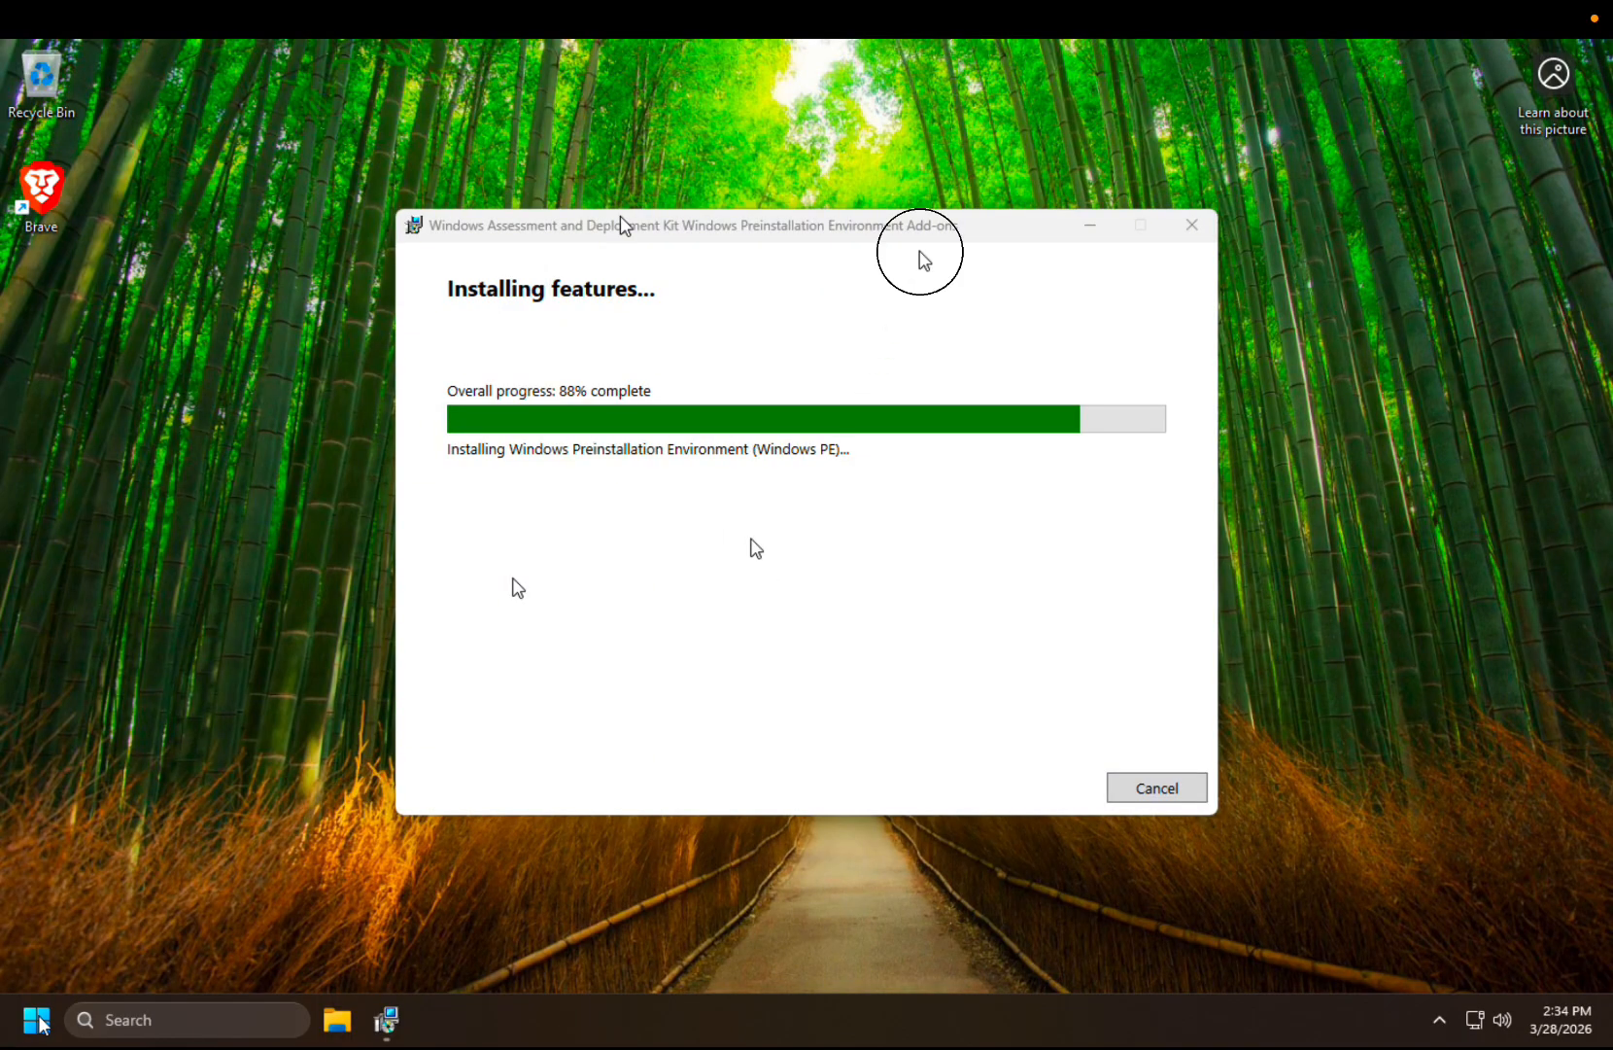
{"action": "left_click", "coordinate": [573, 429]}
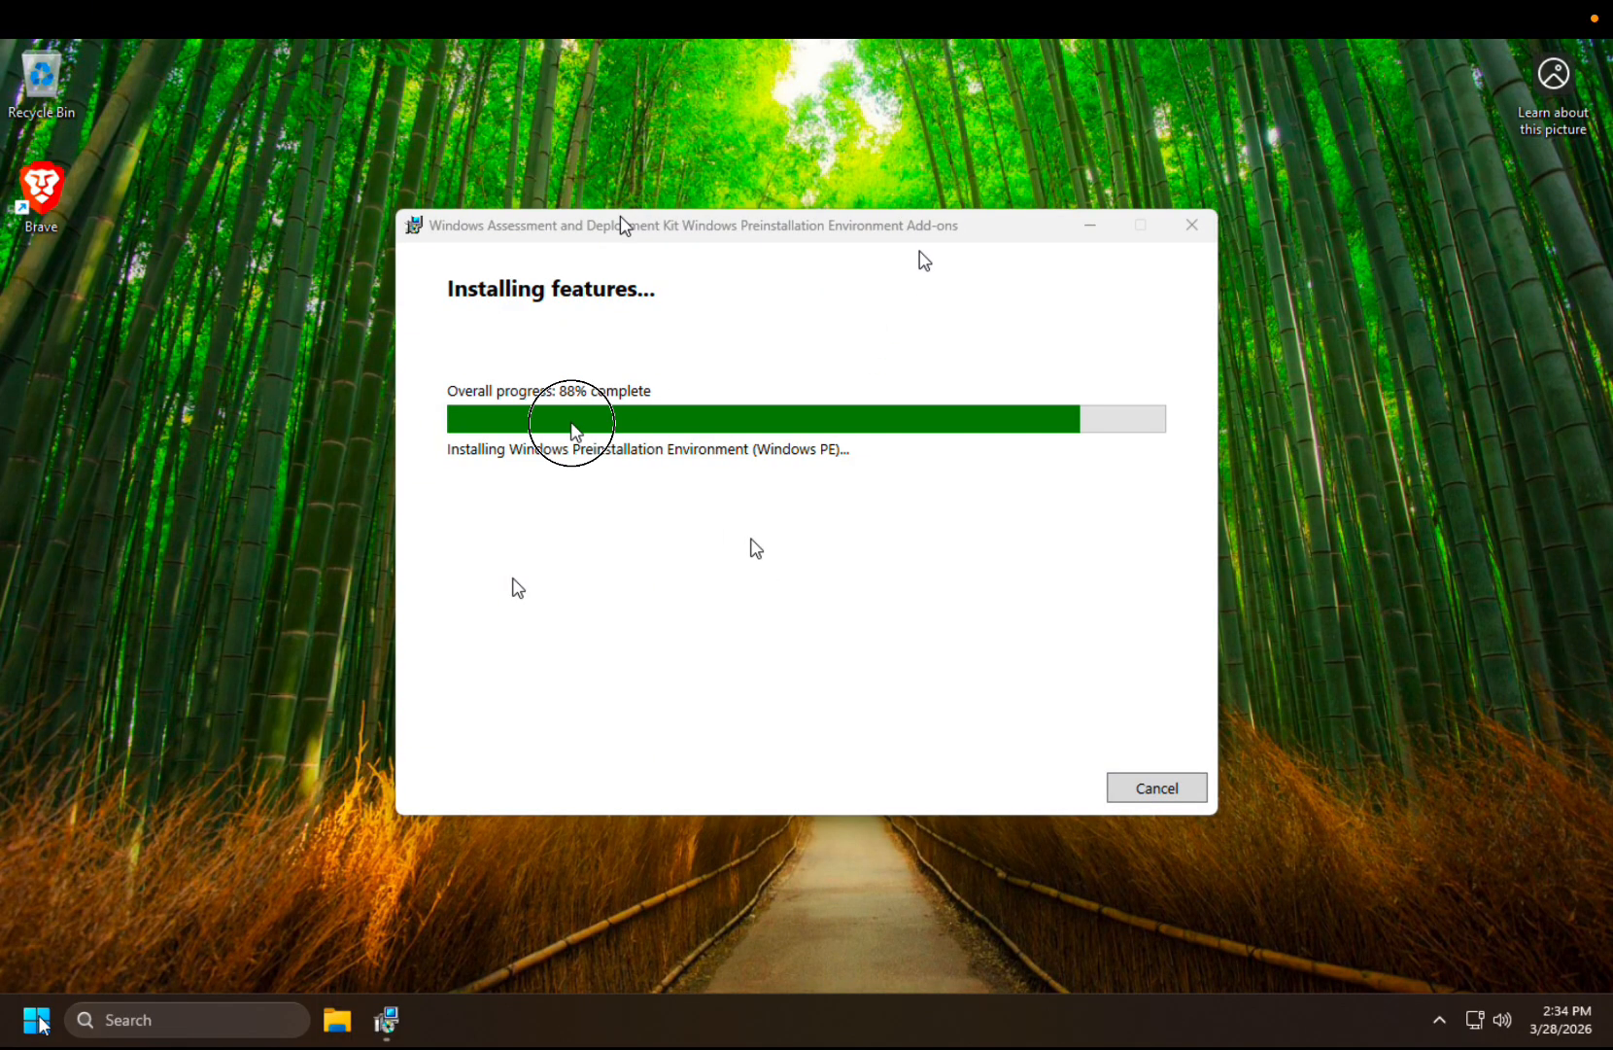
{"action": "left_click", "coordinate": [949, 533]}
{"action": "left_click", "coordinate": [630, 691]}
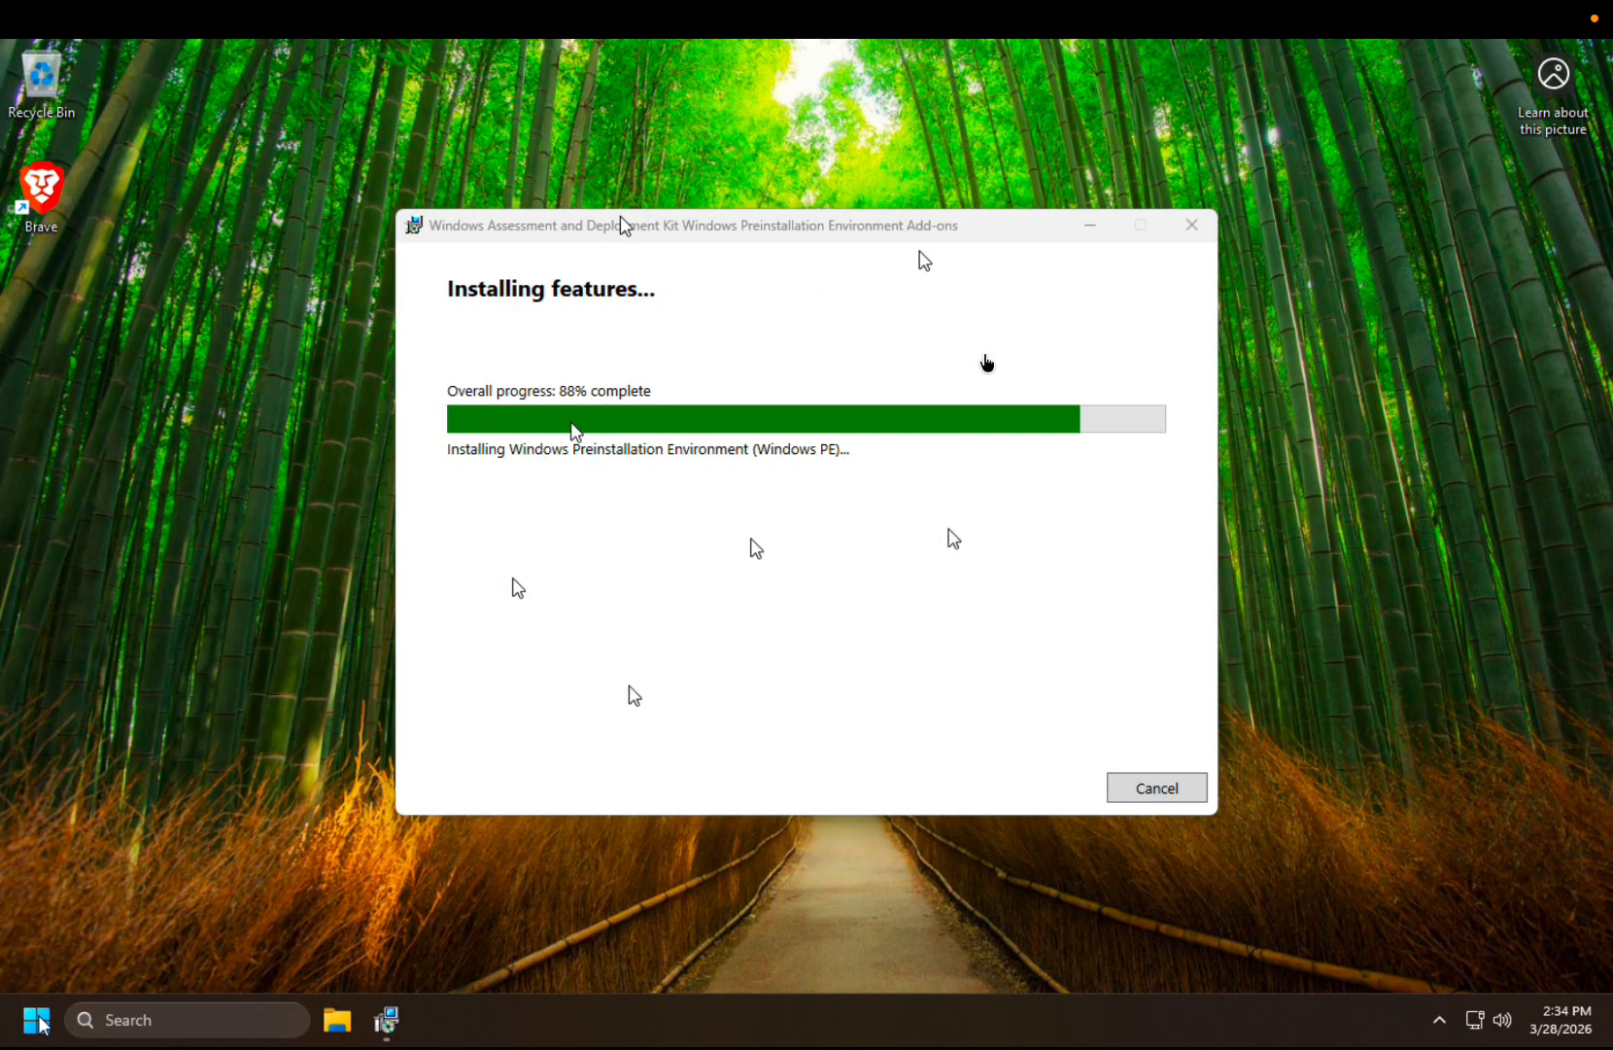
{"action": "left_click", "coordinate": [984, 354]}
{"action": "left_click", "coordinate": [294, 476]}
{"action": "left_click", "coordinate": [187, 726]}
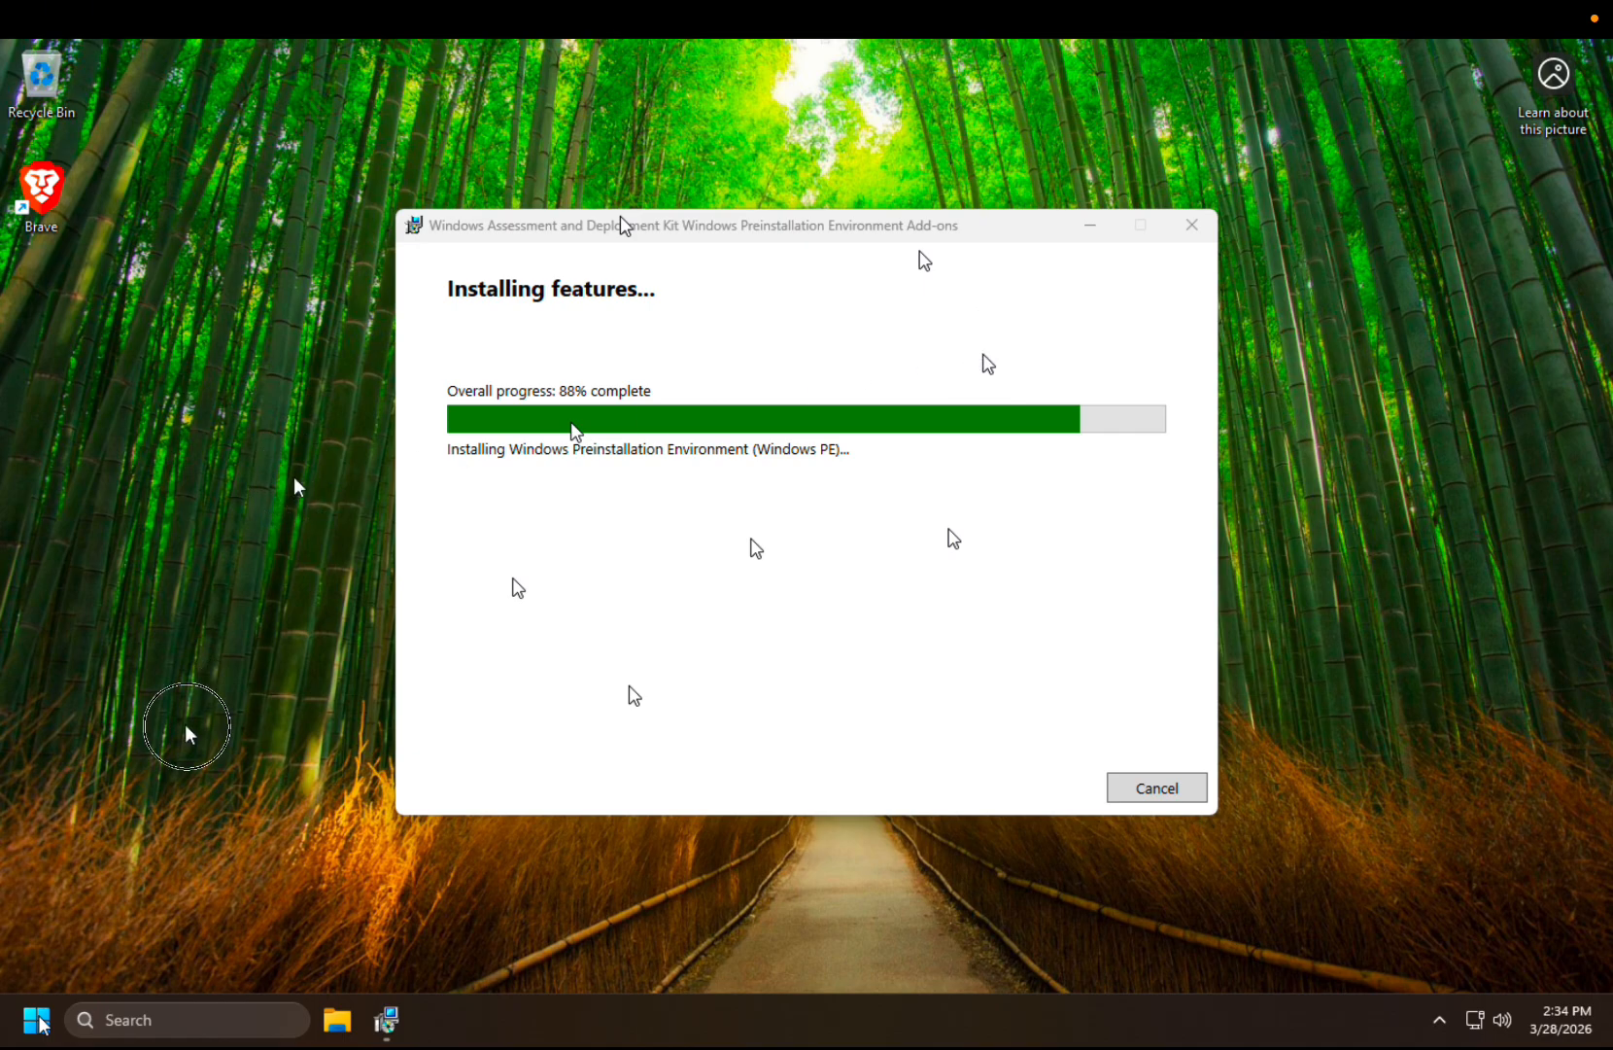
{"action": "left_click", "coordinate": [657, 812]}
{"action": "left_click", "coordinate": [1033, 503]}
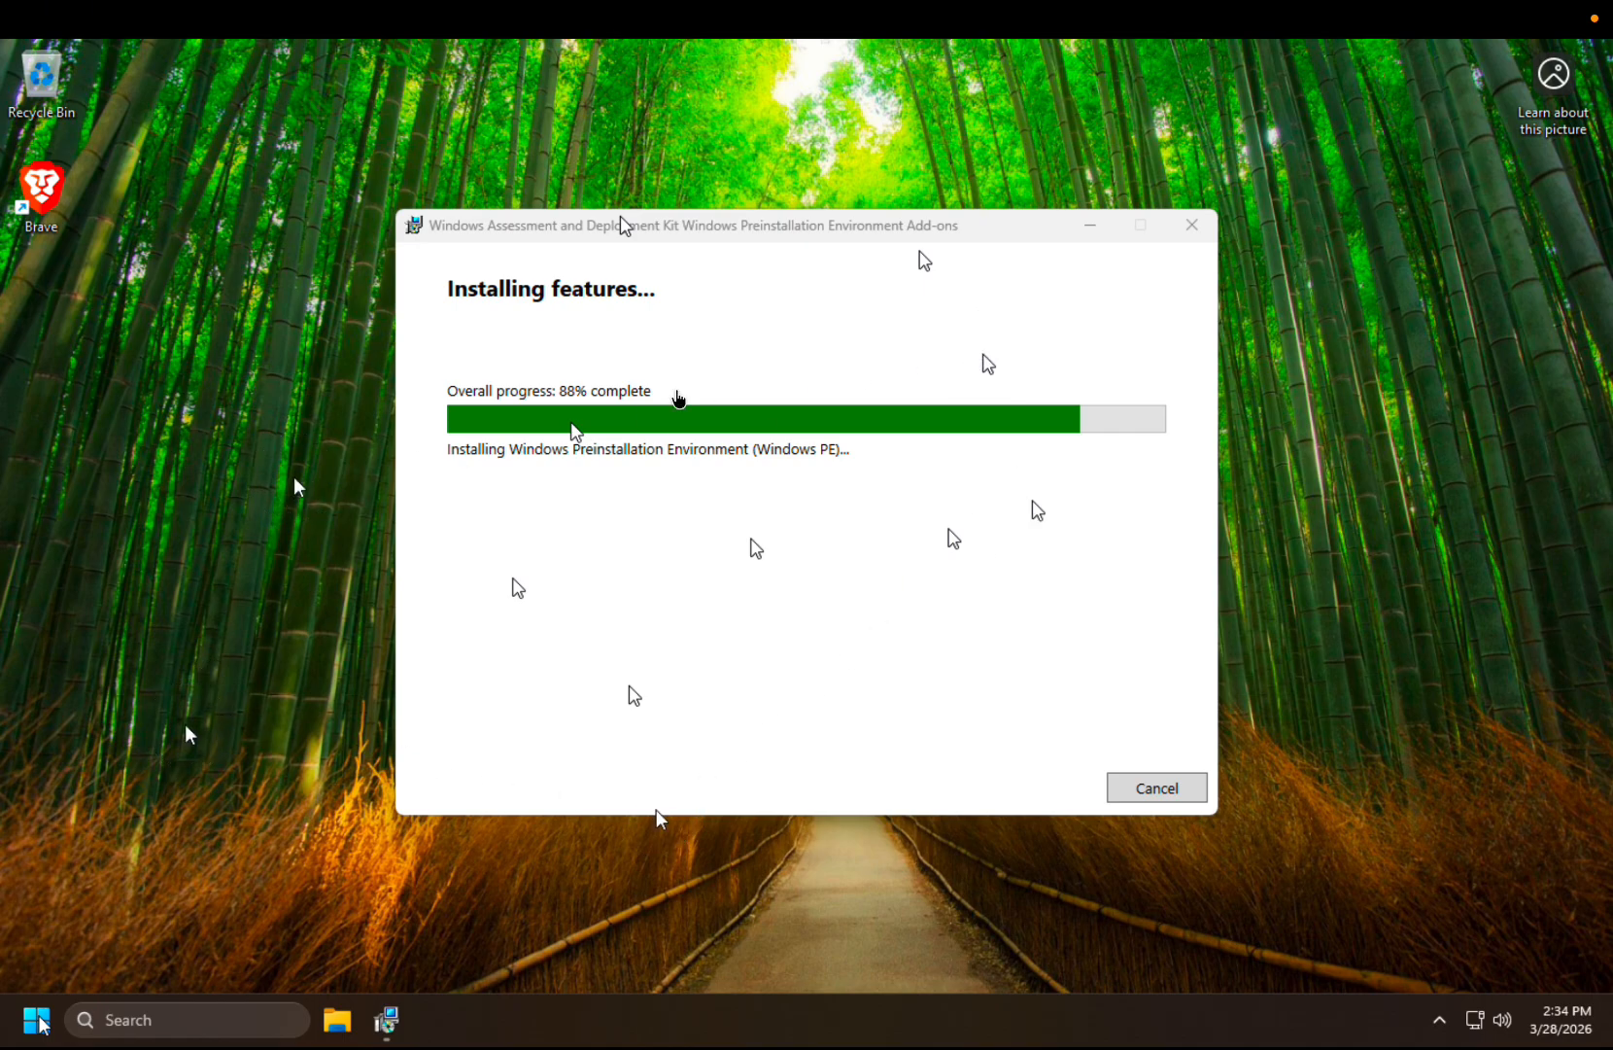
{"action": "left_click", "coordinate": [358, 254]}
{"action": "left_click", "coordinate": [1449, 254]}
{"action": "left_click", "coordinate": [1270, 601]}
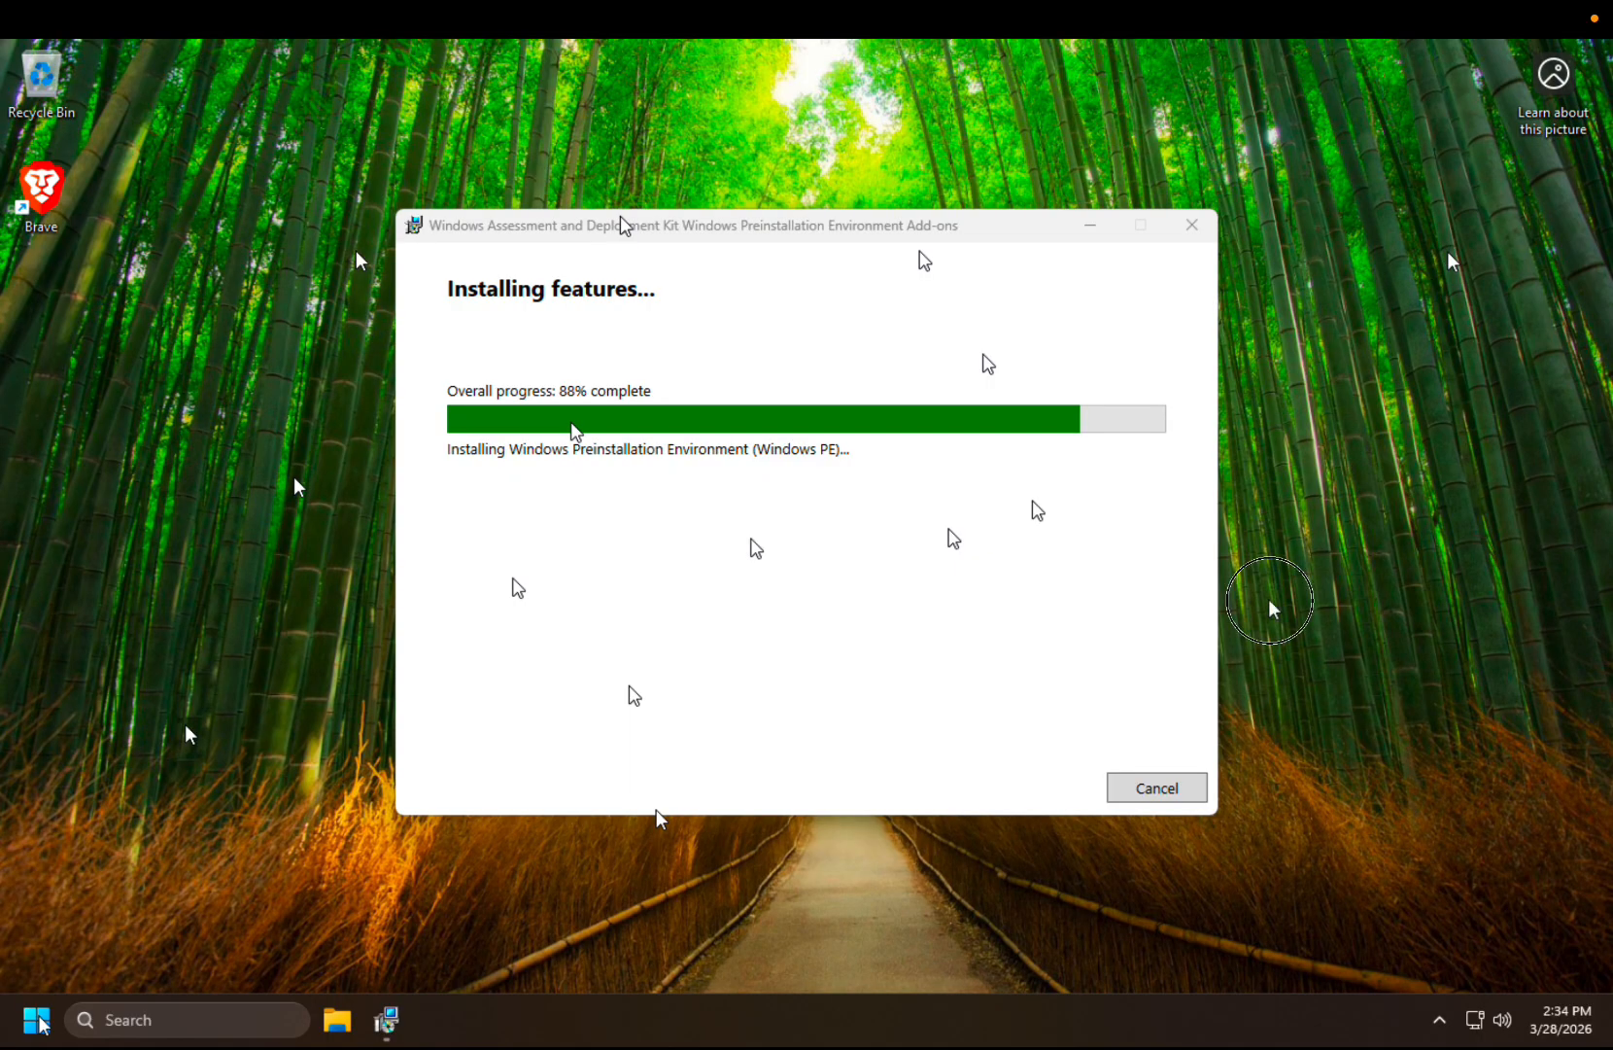
{"action": "left_click", "coordinate": [541, 520]}
{"action": "left_click", "coordinate": [933, 162]}
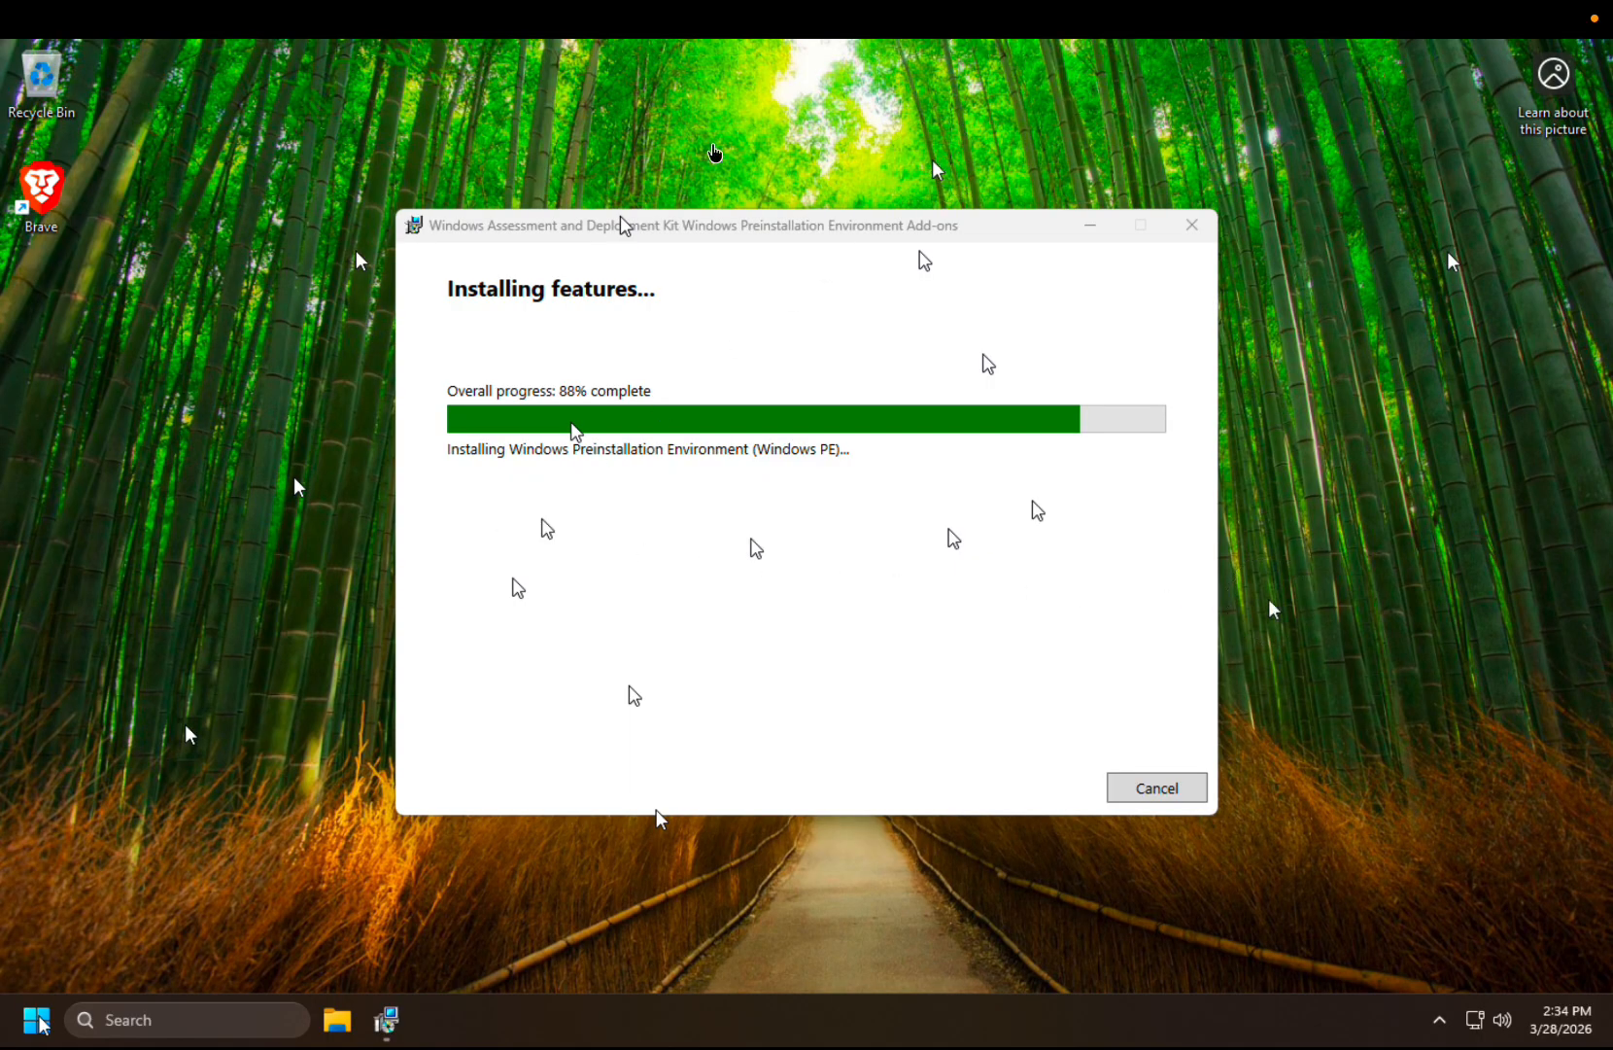
{"action": "left_click", "coordinate": [405, 155]}
{"action": "left_click", "coordinate": [98, 114]}
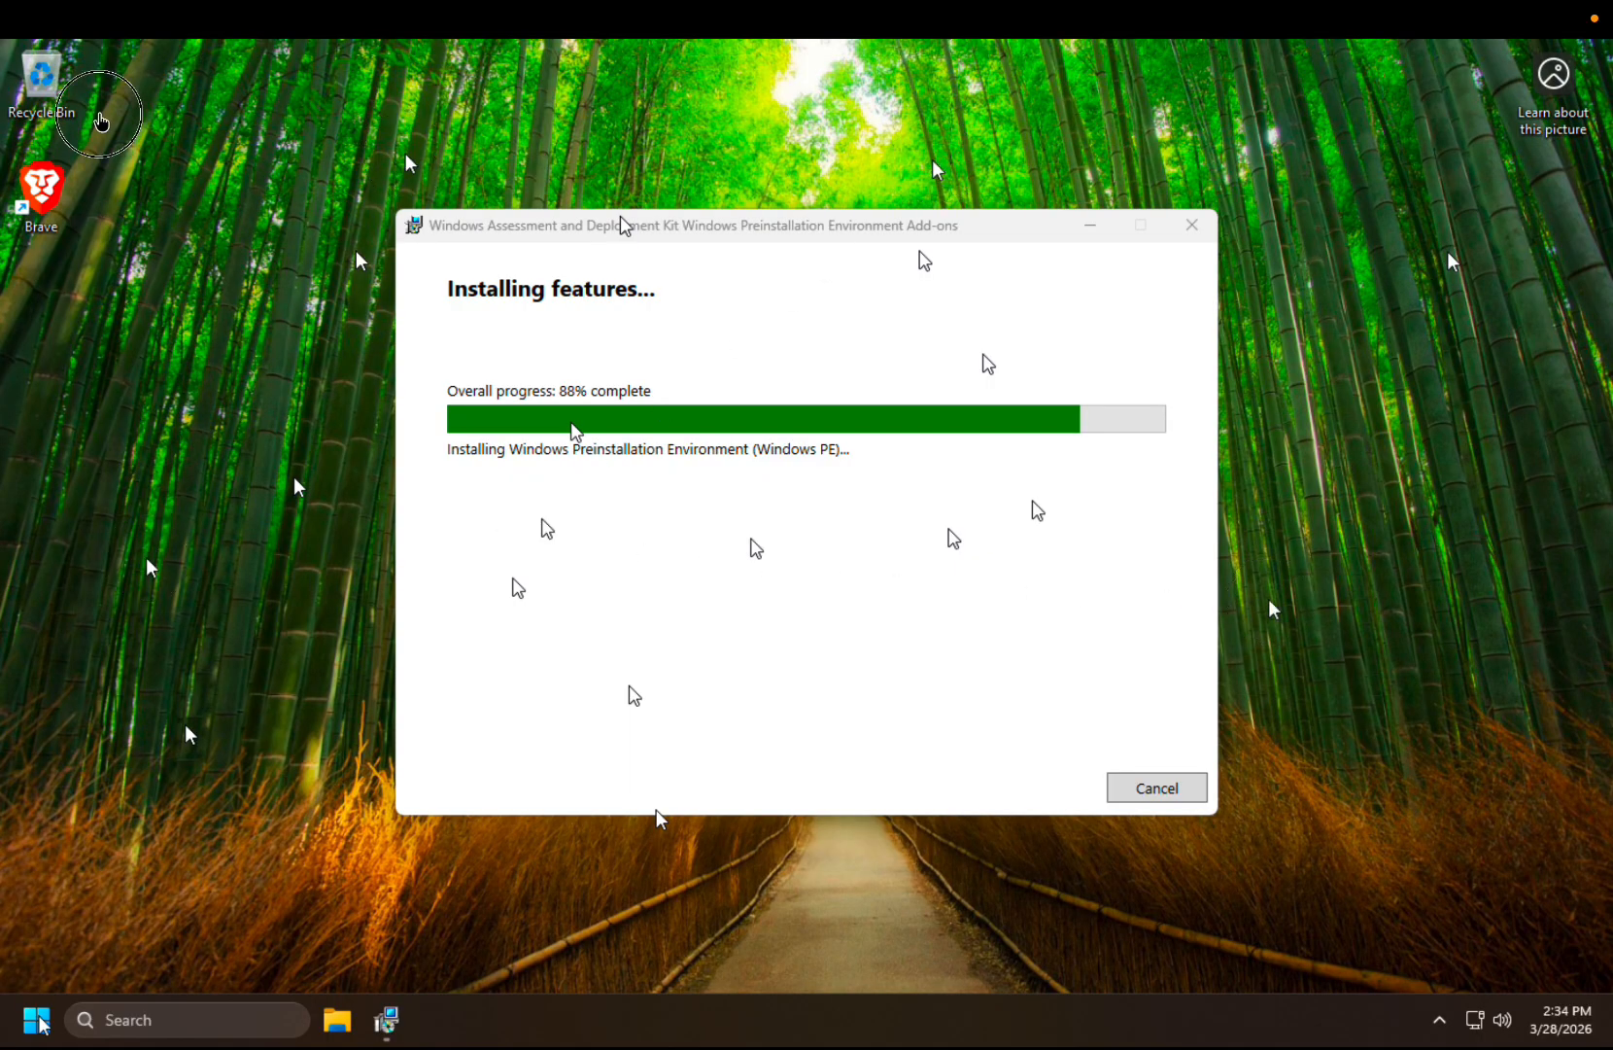
{"action": "left_click", "coordinate": [1232, 461]}
{"action": "left_click", "coordinate": [786, 929]}
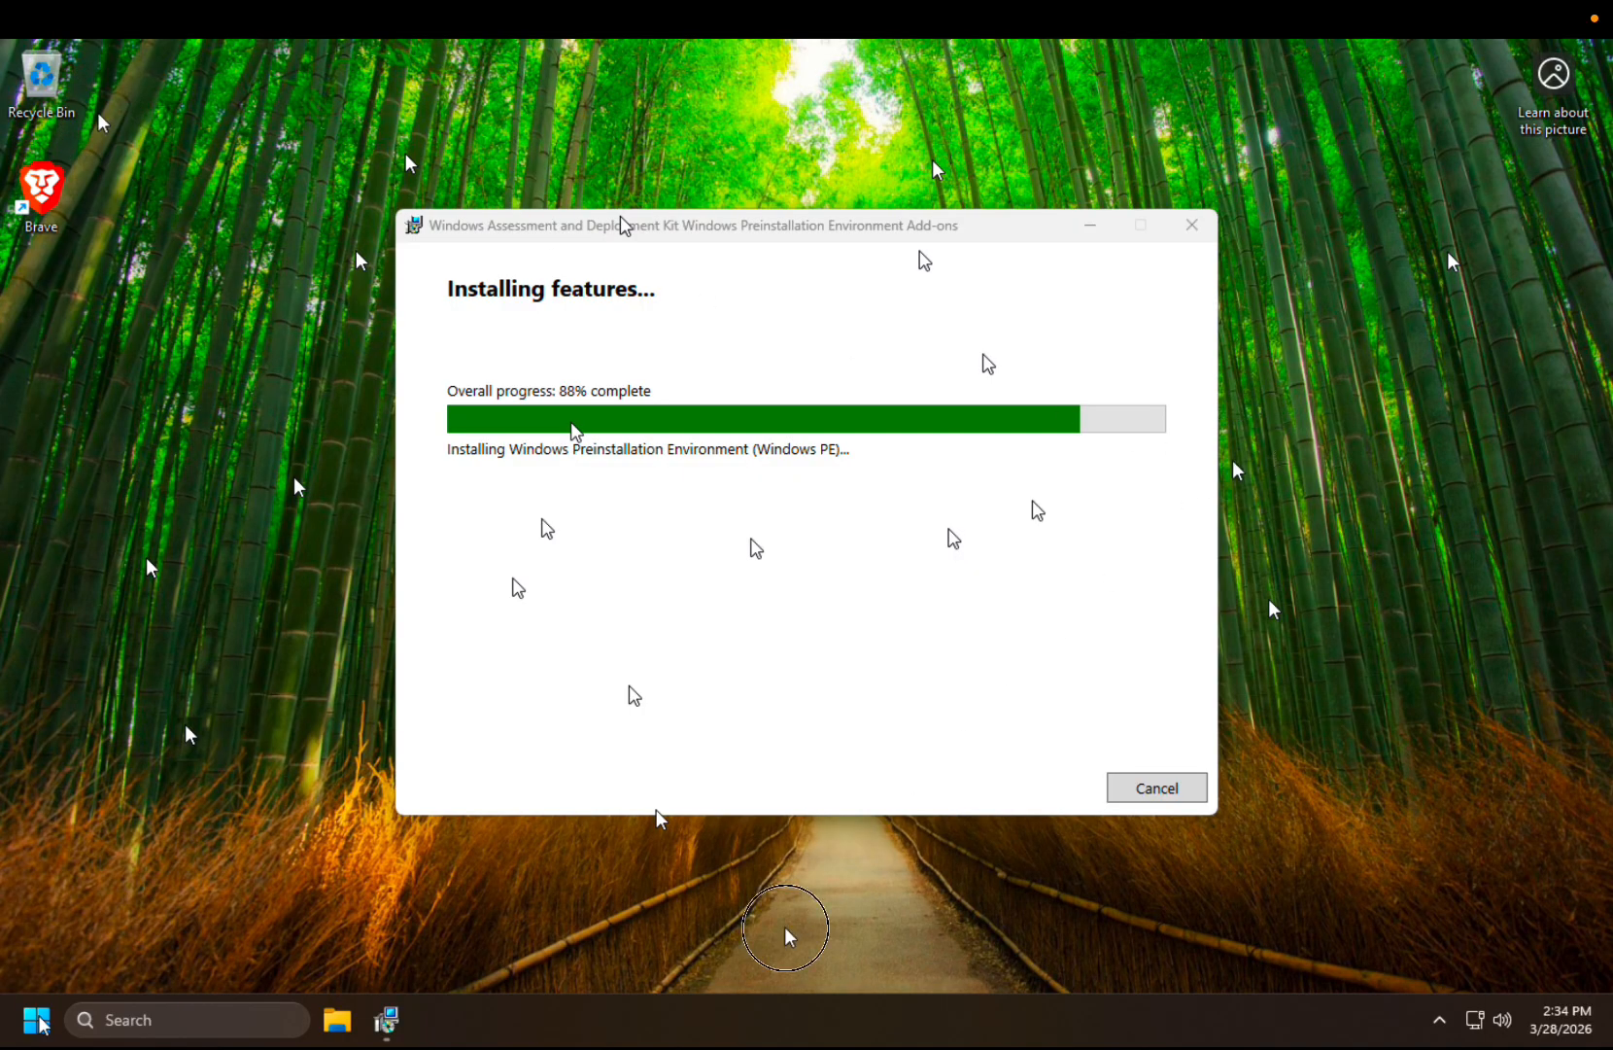
{"action": "left_click", "coordinate": [1173, 599]}
{"action": "left_click", "coordinate": [892, 564]}
{"action": "left_click", "coordinate": [1088, 985]}
{"action": "left_click", "coordinate": [963, 819]}
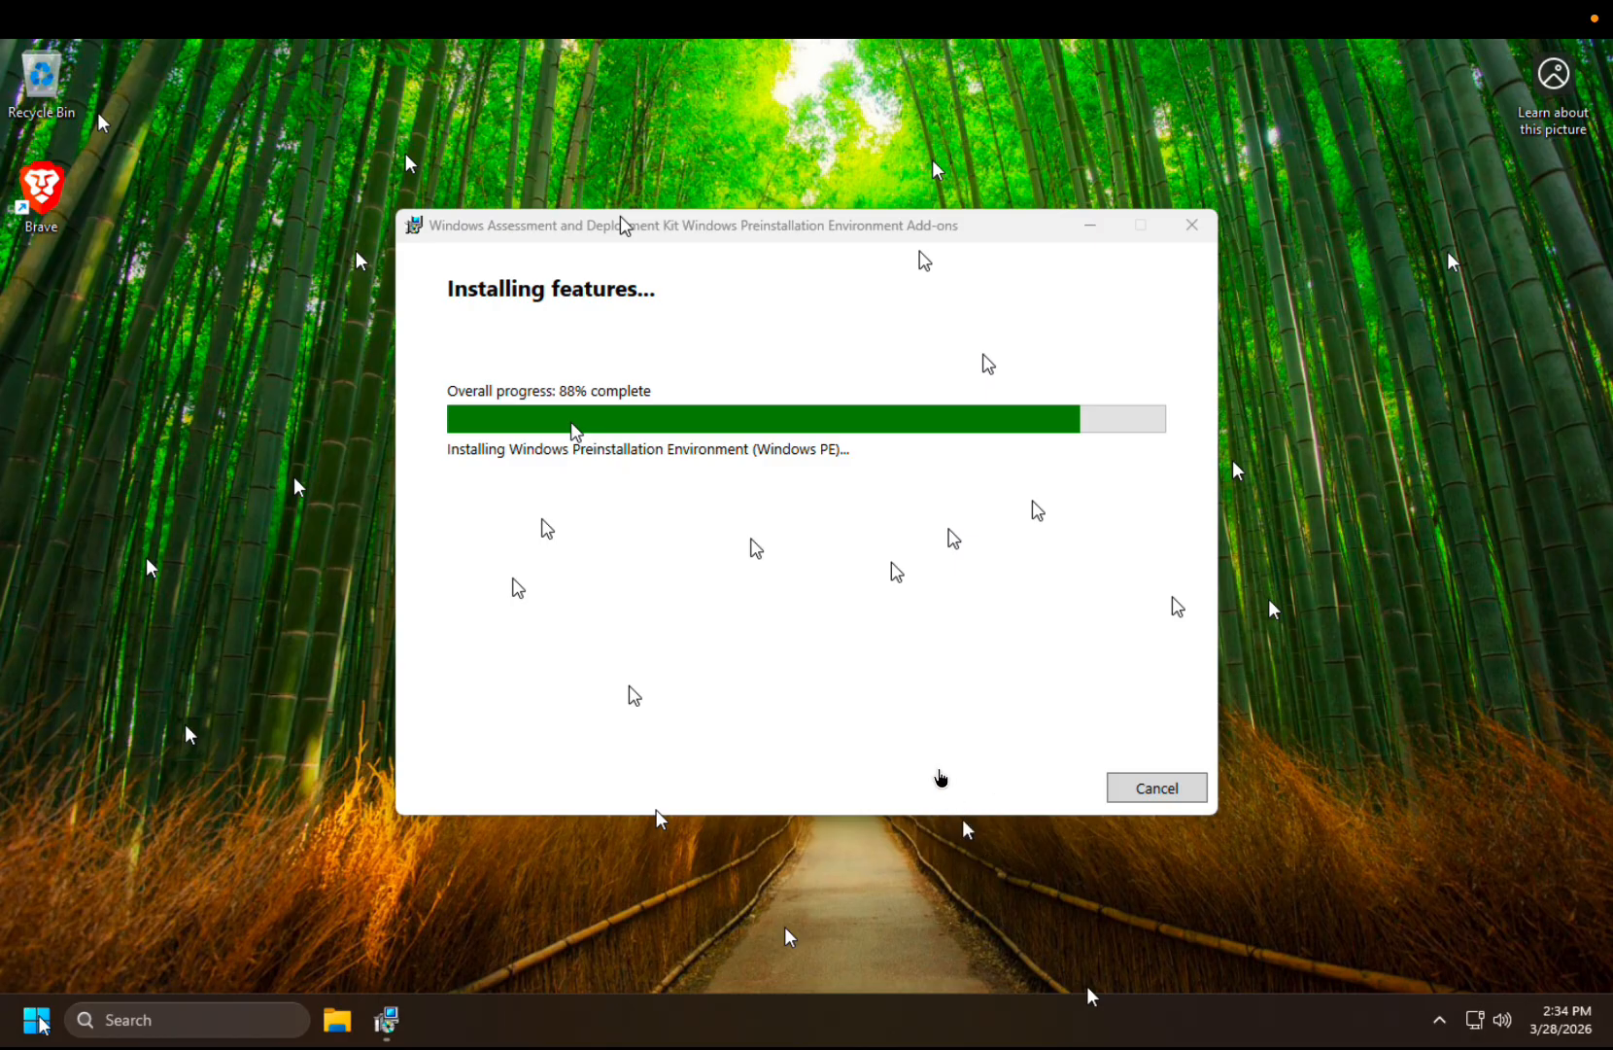
{"action": "left_click", "coordinate": [730, 355]}
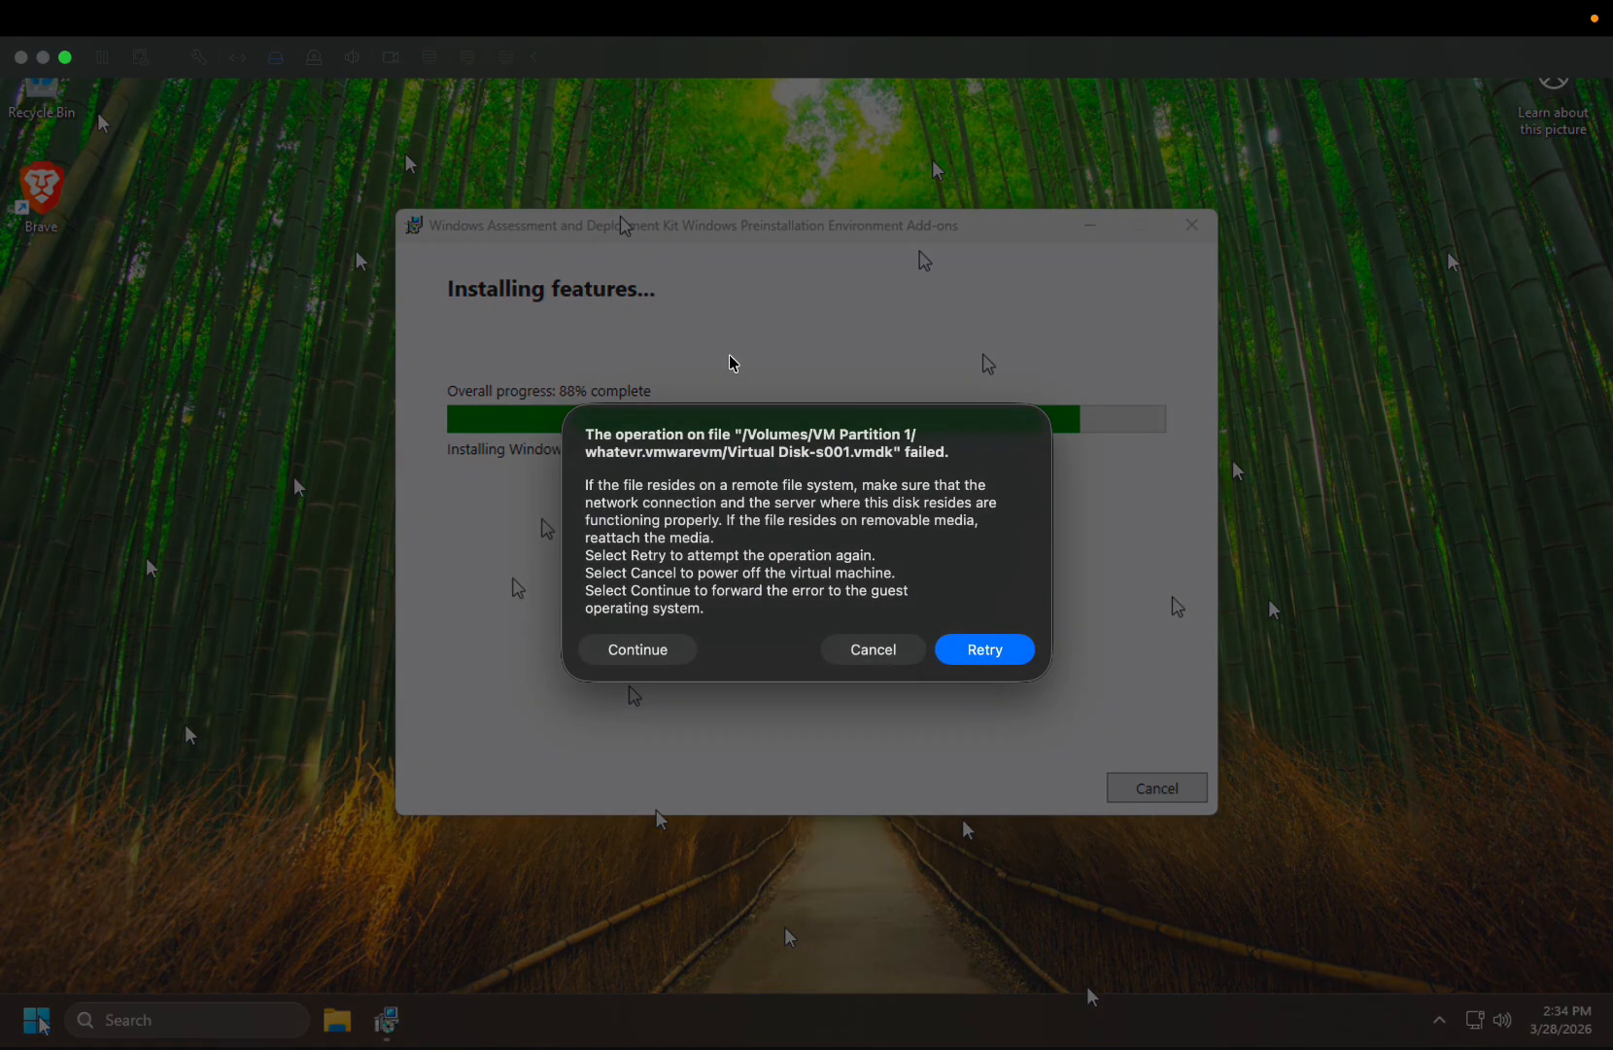
Retry the failed virtual disk operation and connect the SanDisk Extreme 55DD drive to the Mac
{"action": "left_click", "coordinate": [984, 652]}
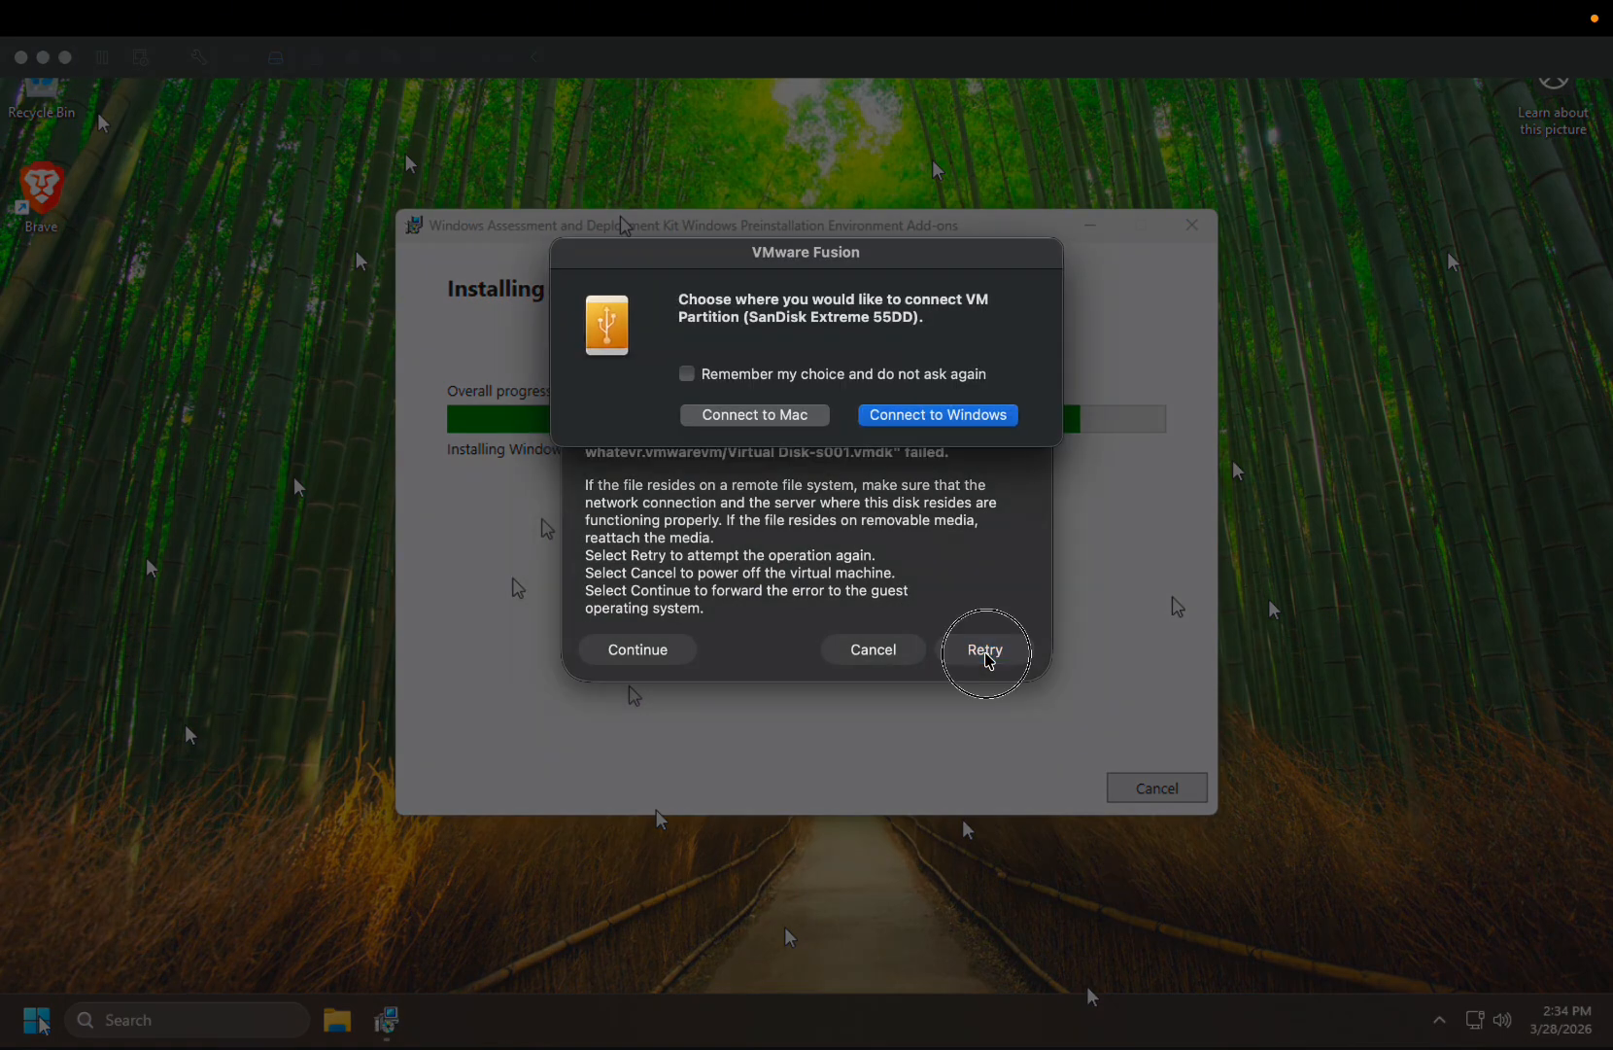
{"action": "left_click", "coordinate": [706, 371]}
{"action": "left_click", "coordinate": [716, 415]}
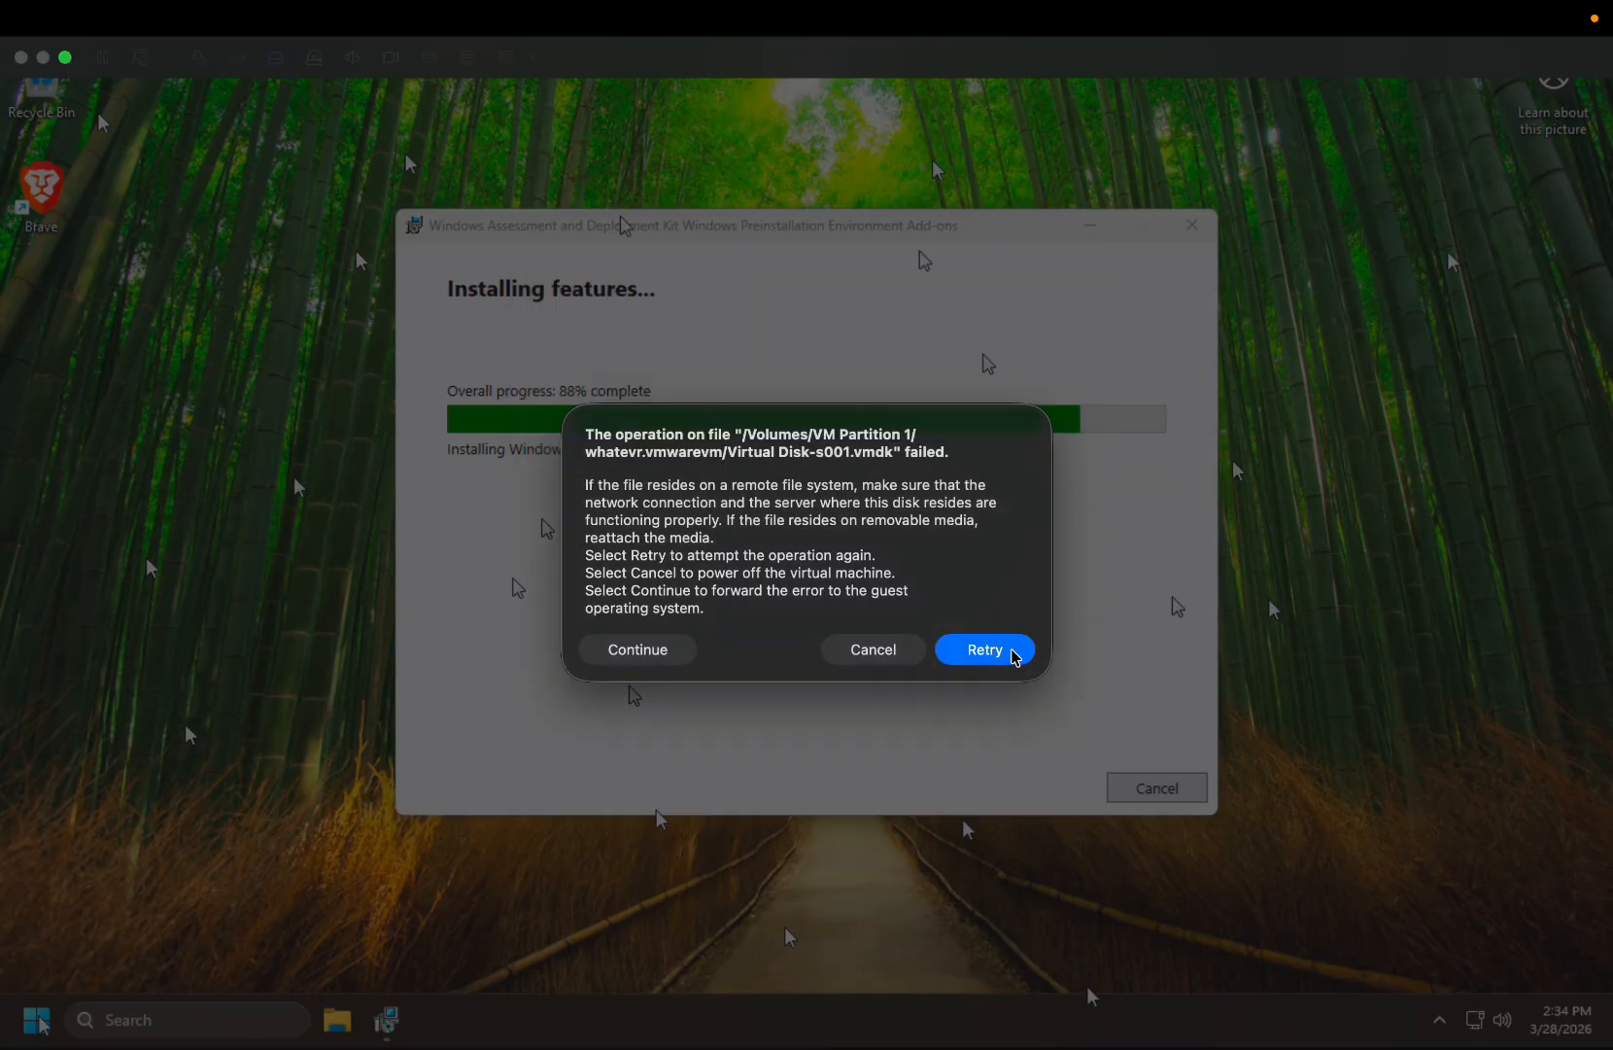
Retry the virtual disk operation again, then cancel it to power off the virtual machine and dismiss the disk synchronization warning
{"action": "left_click_drag", "start_coordinate": [907, 440], "coordinate": [921, 436]}
{"action": "left_click", "coordinate": [943, 440]}
{"action": "left_click", "coordinate": [991, 648]}
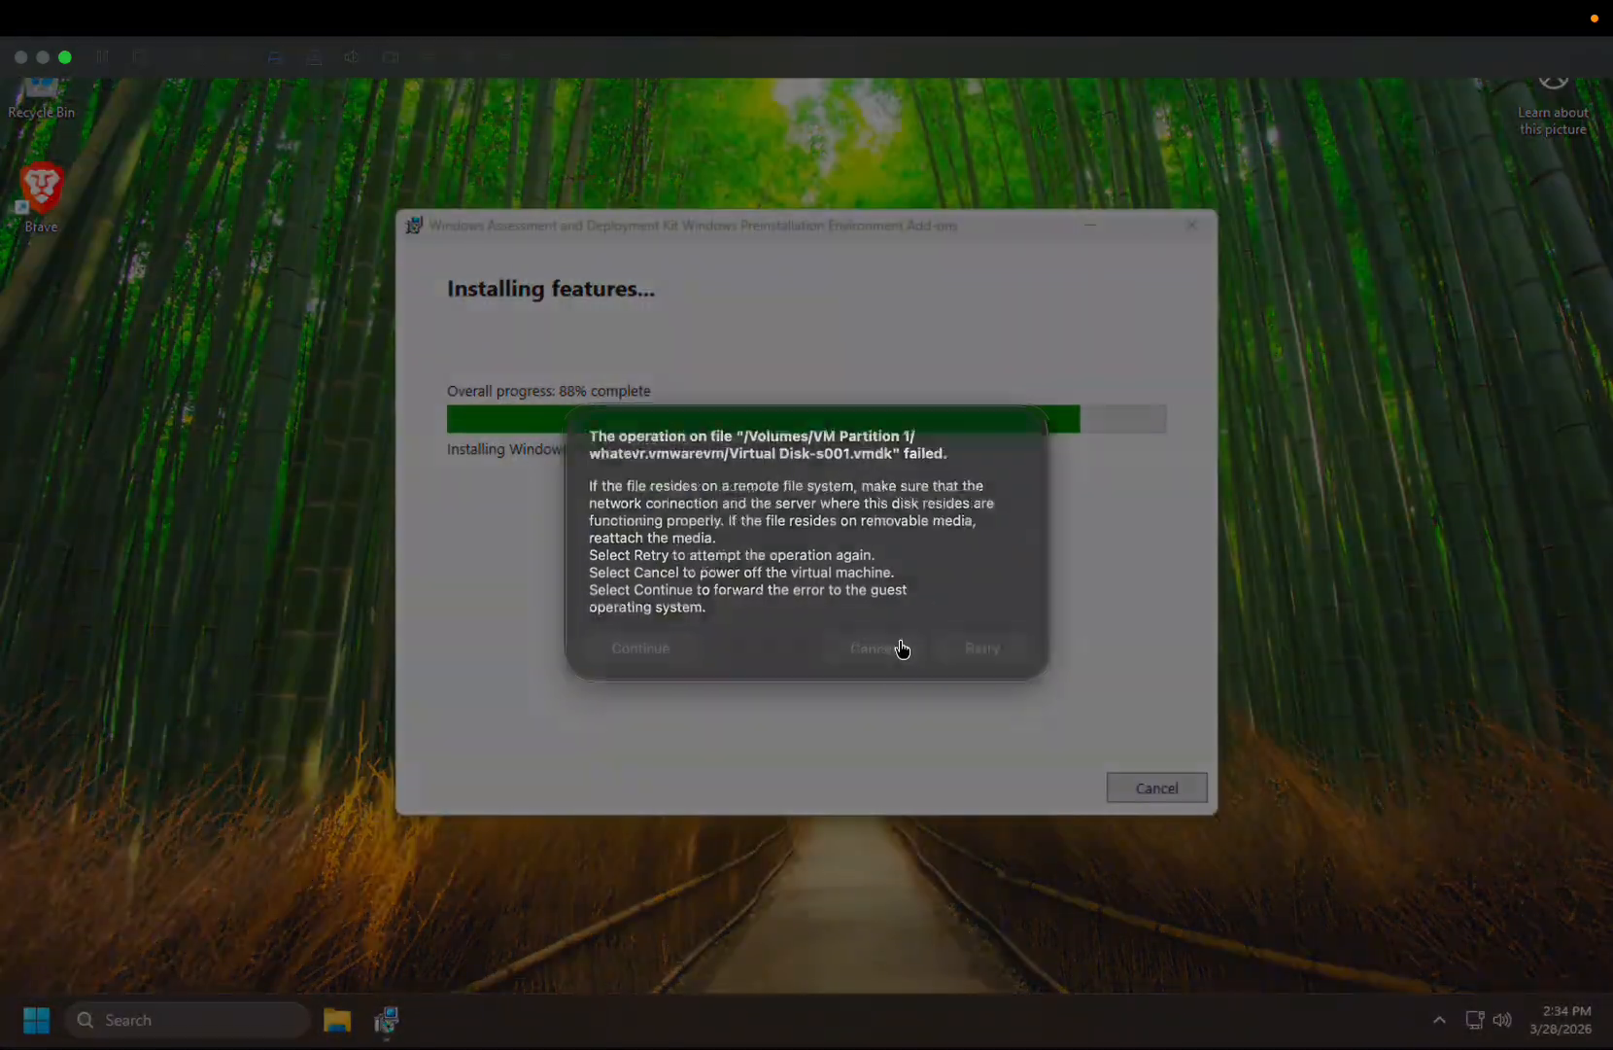
{"action": "left_click", "coordinate": [899, 641]}
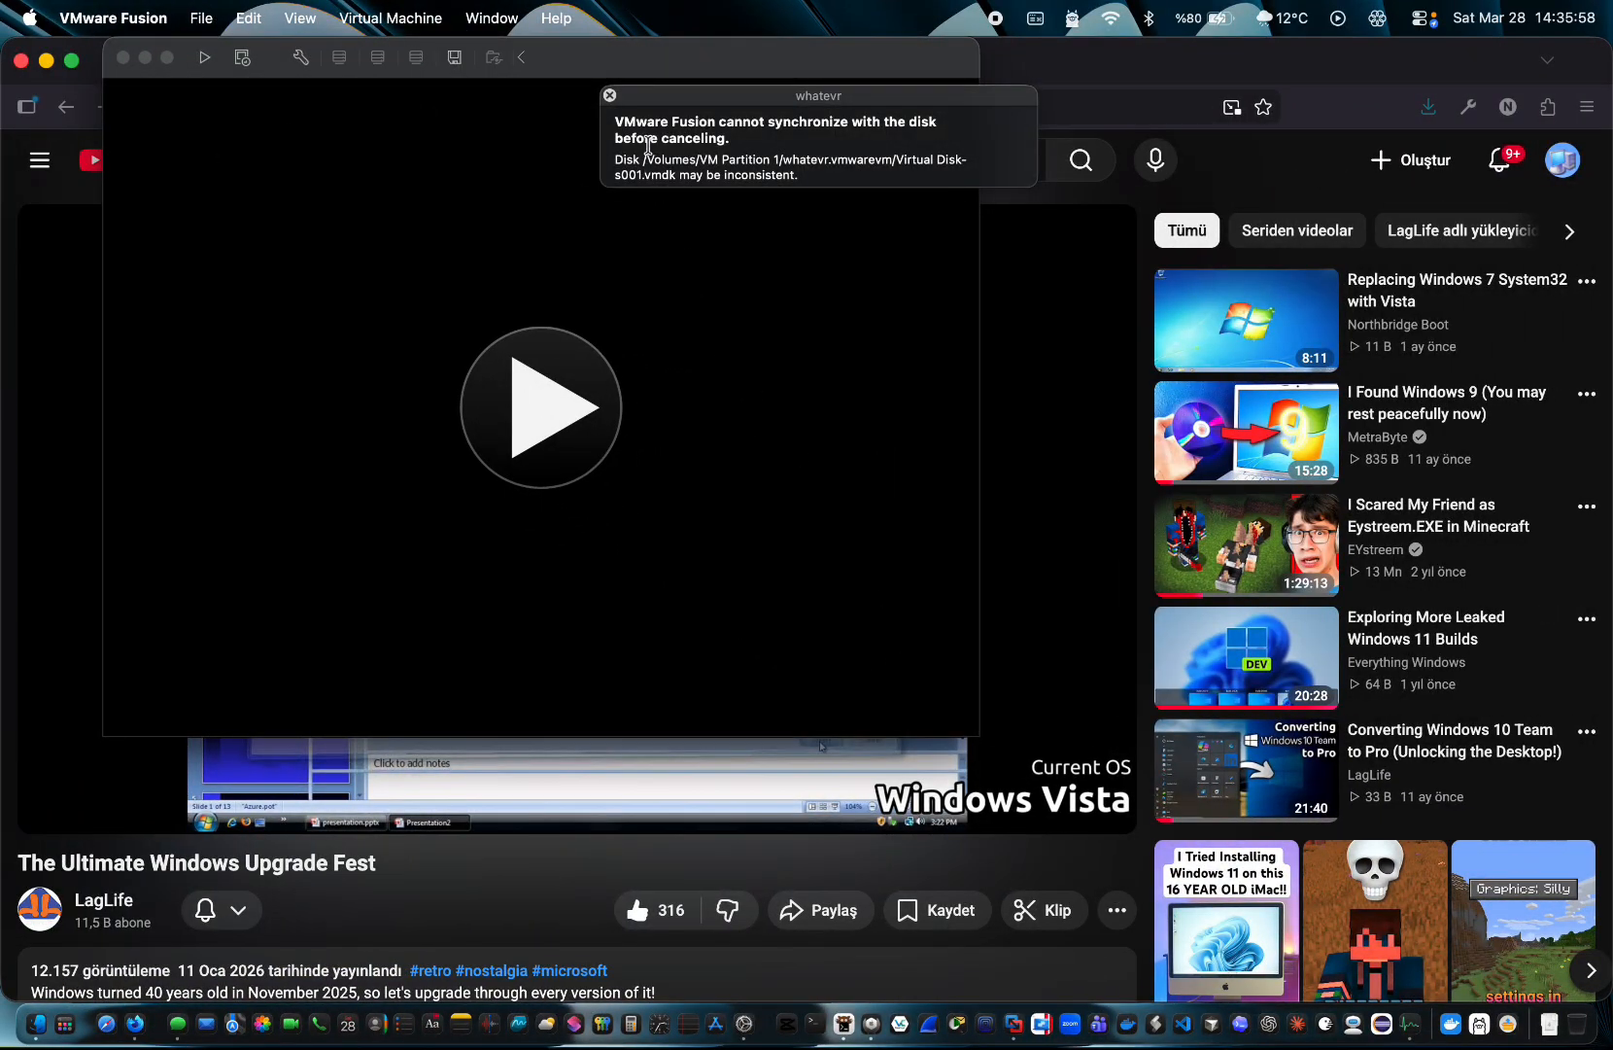
{"action": "left_click", "coordinate": [610, 96]}
Try twice to start the powered-off virtual machine, dismissing the notice about new features each time
{"action": "left_click", "coordinate": [169, 64]}
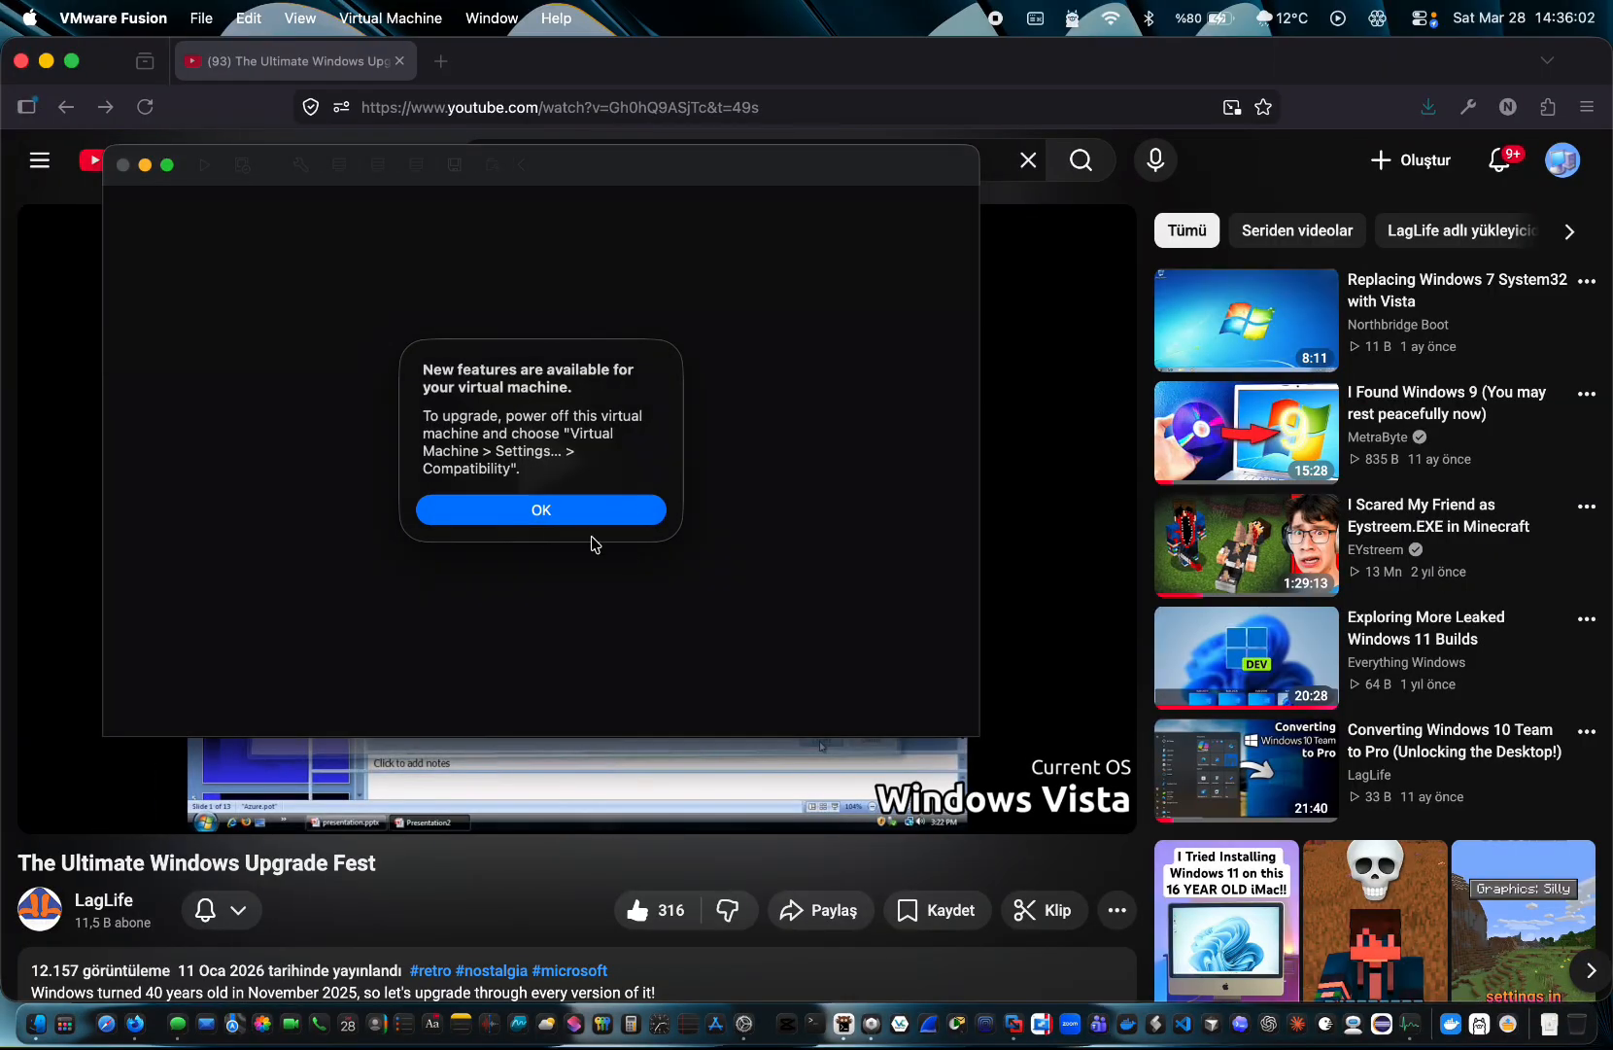
{"action": "left_click", "coordinate": [594, 514]}
{"action": "left_click", "coordinate": [587, 522]}
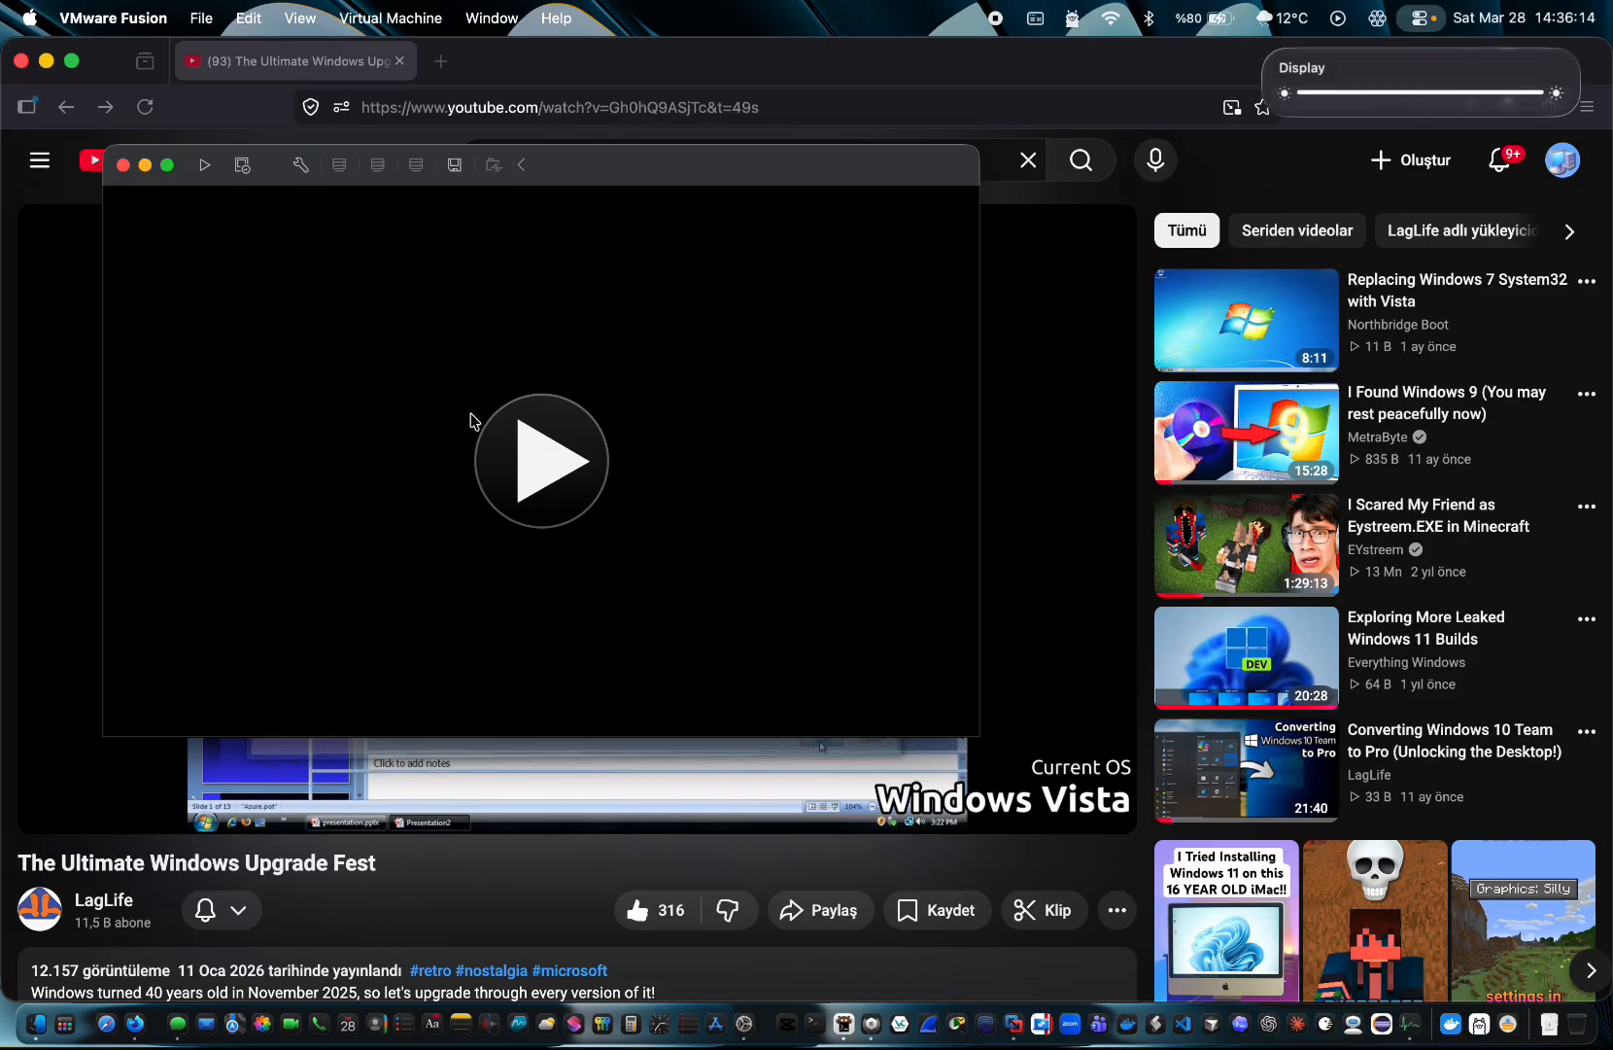
{"action": "left_click", "coordinate": [555, 475]}
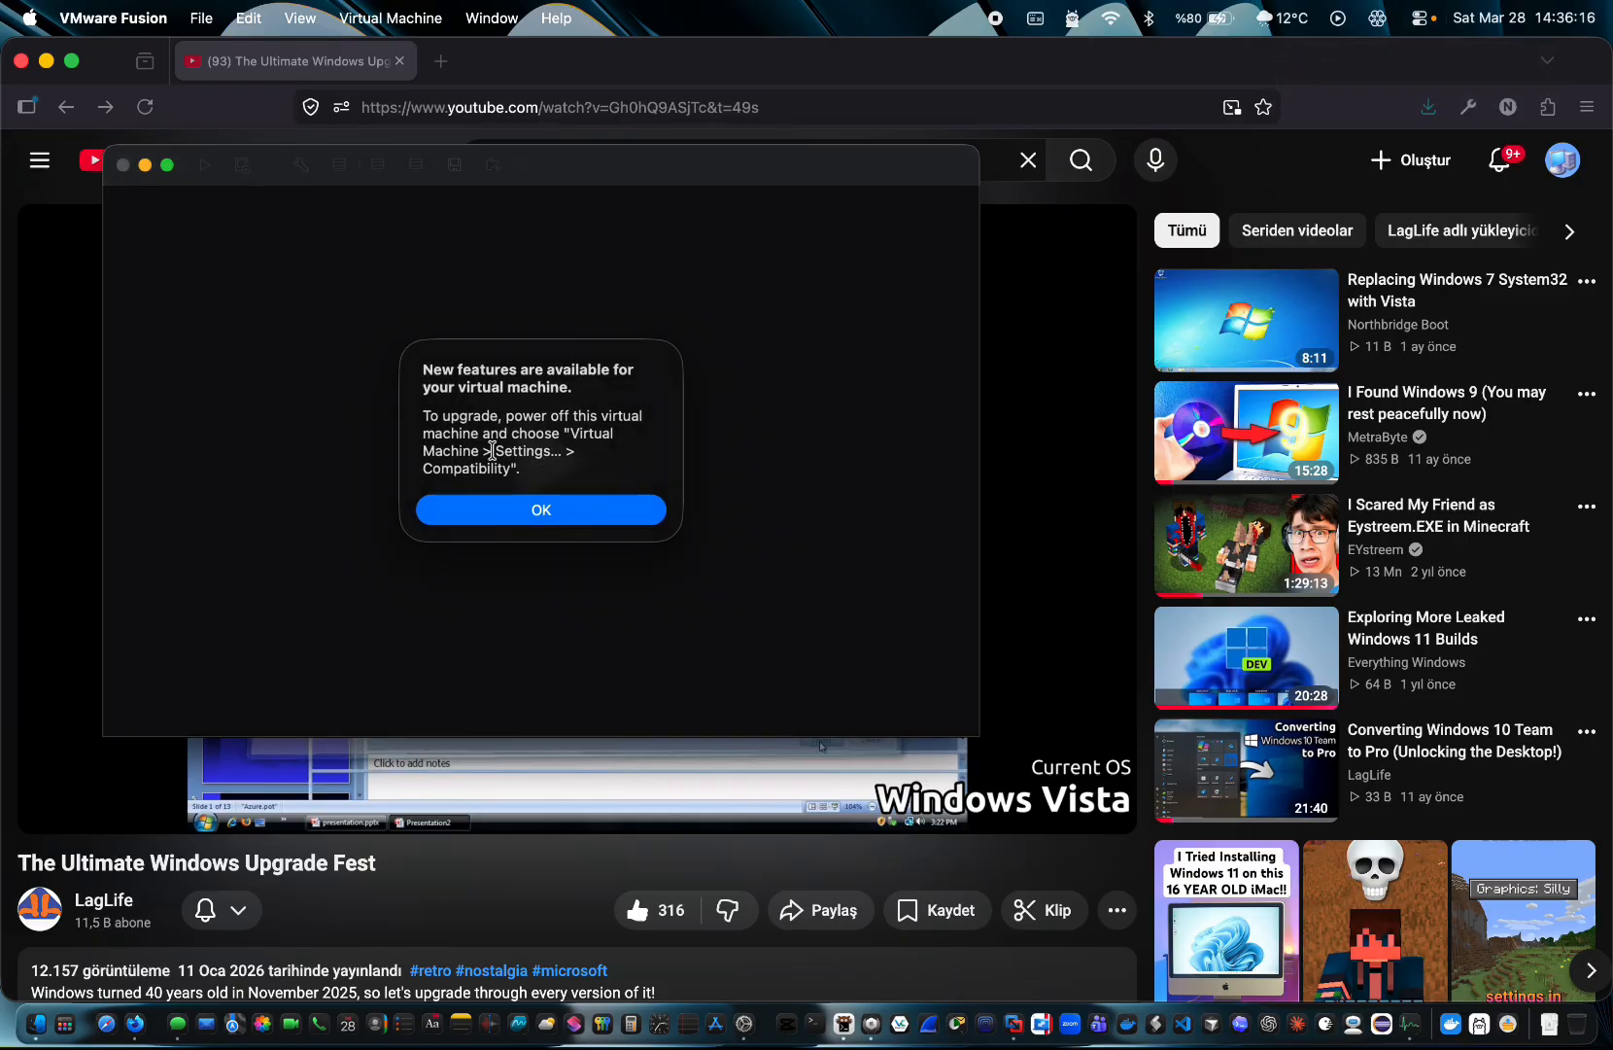
{"action": "left_click", "coordinate": [534, 505]}
{"action": "left_click", "coordinate": [531, 535]}
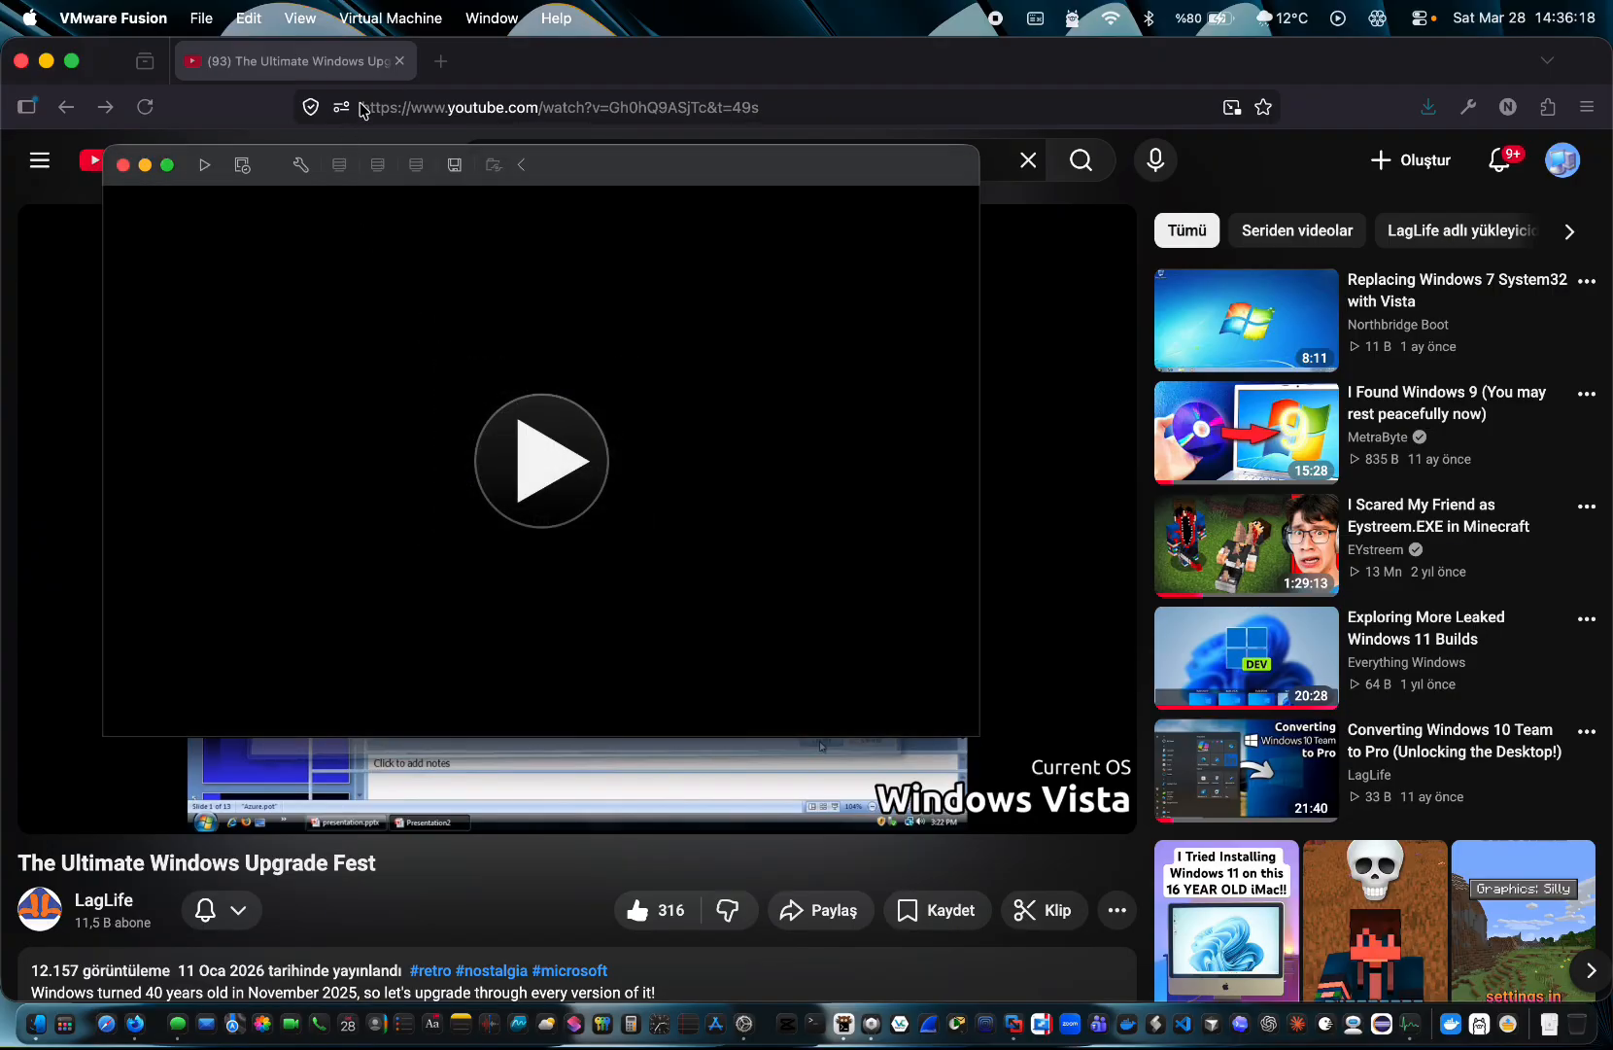
Open the virtual machine's floppy settings and check the overview of all its settings
{"action": "left_click_drag", "start_coordinate": [642, 180], "coordinate": [944, 216]}
{"action": "left_click", "coordinate": [744, 194]}
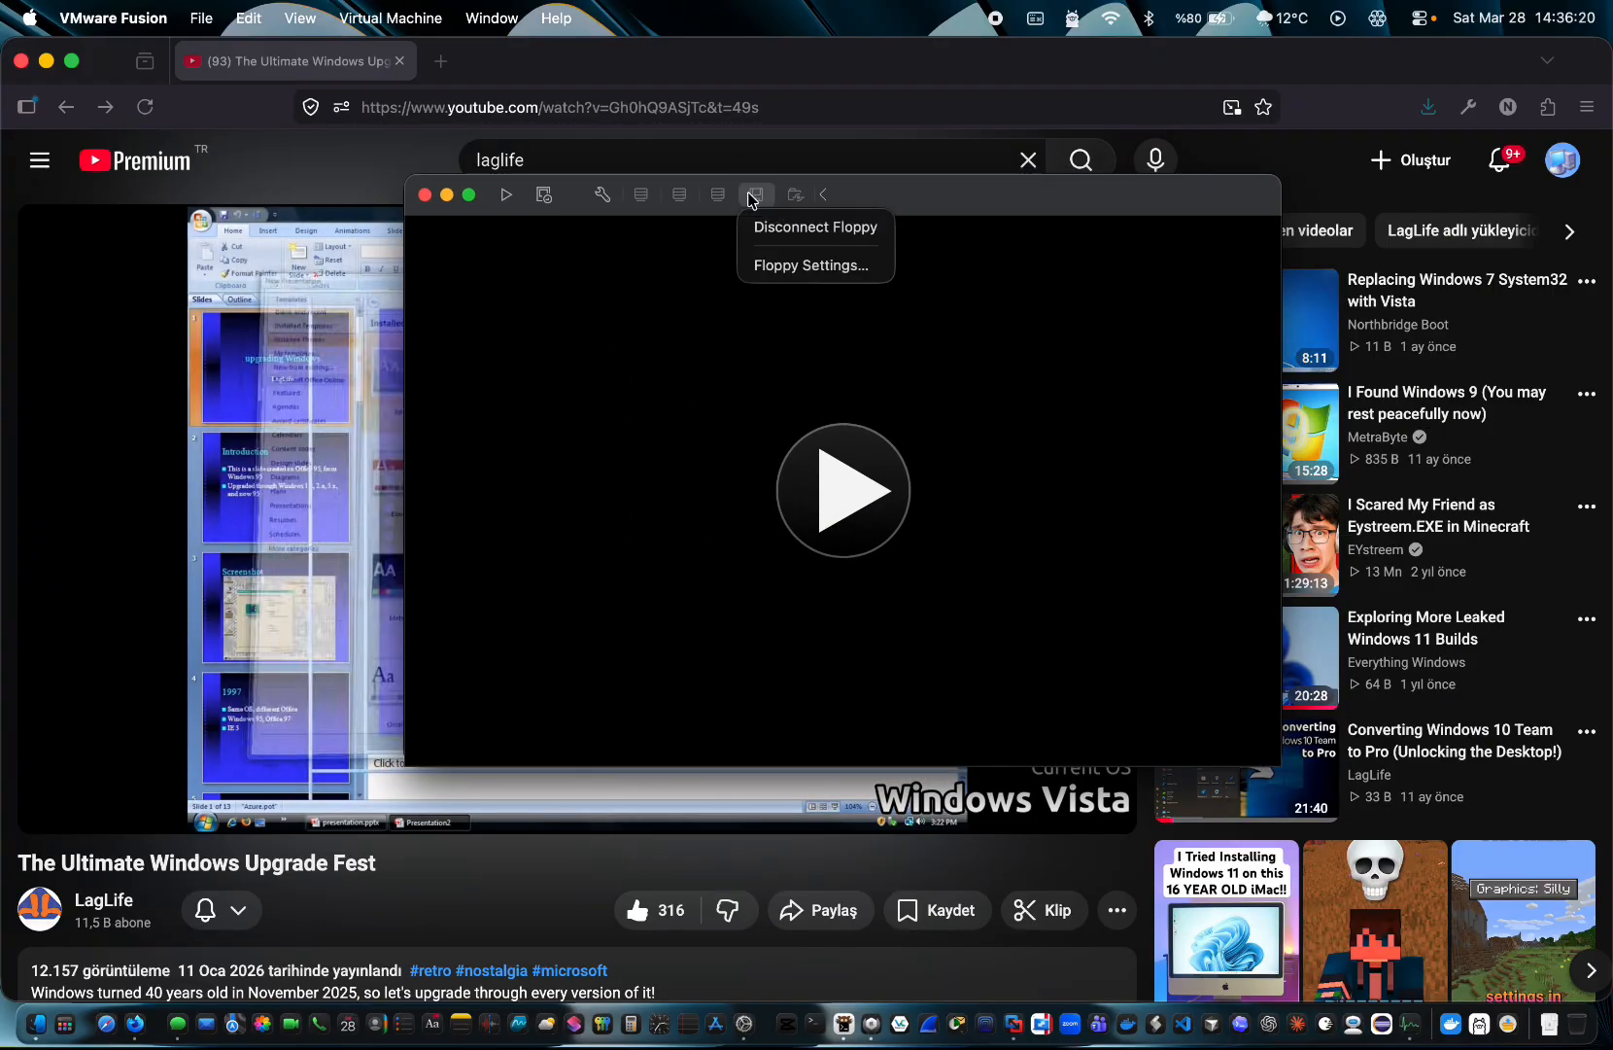
{"action": "left_click", "coordinate": [749, 202]}
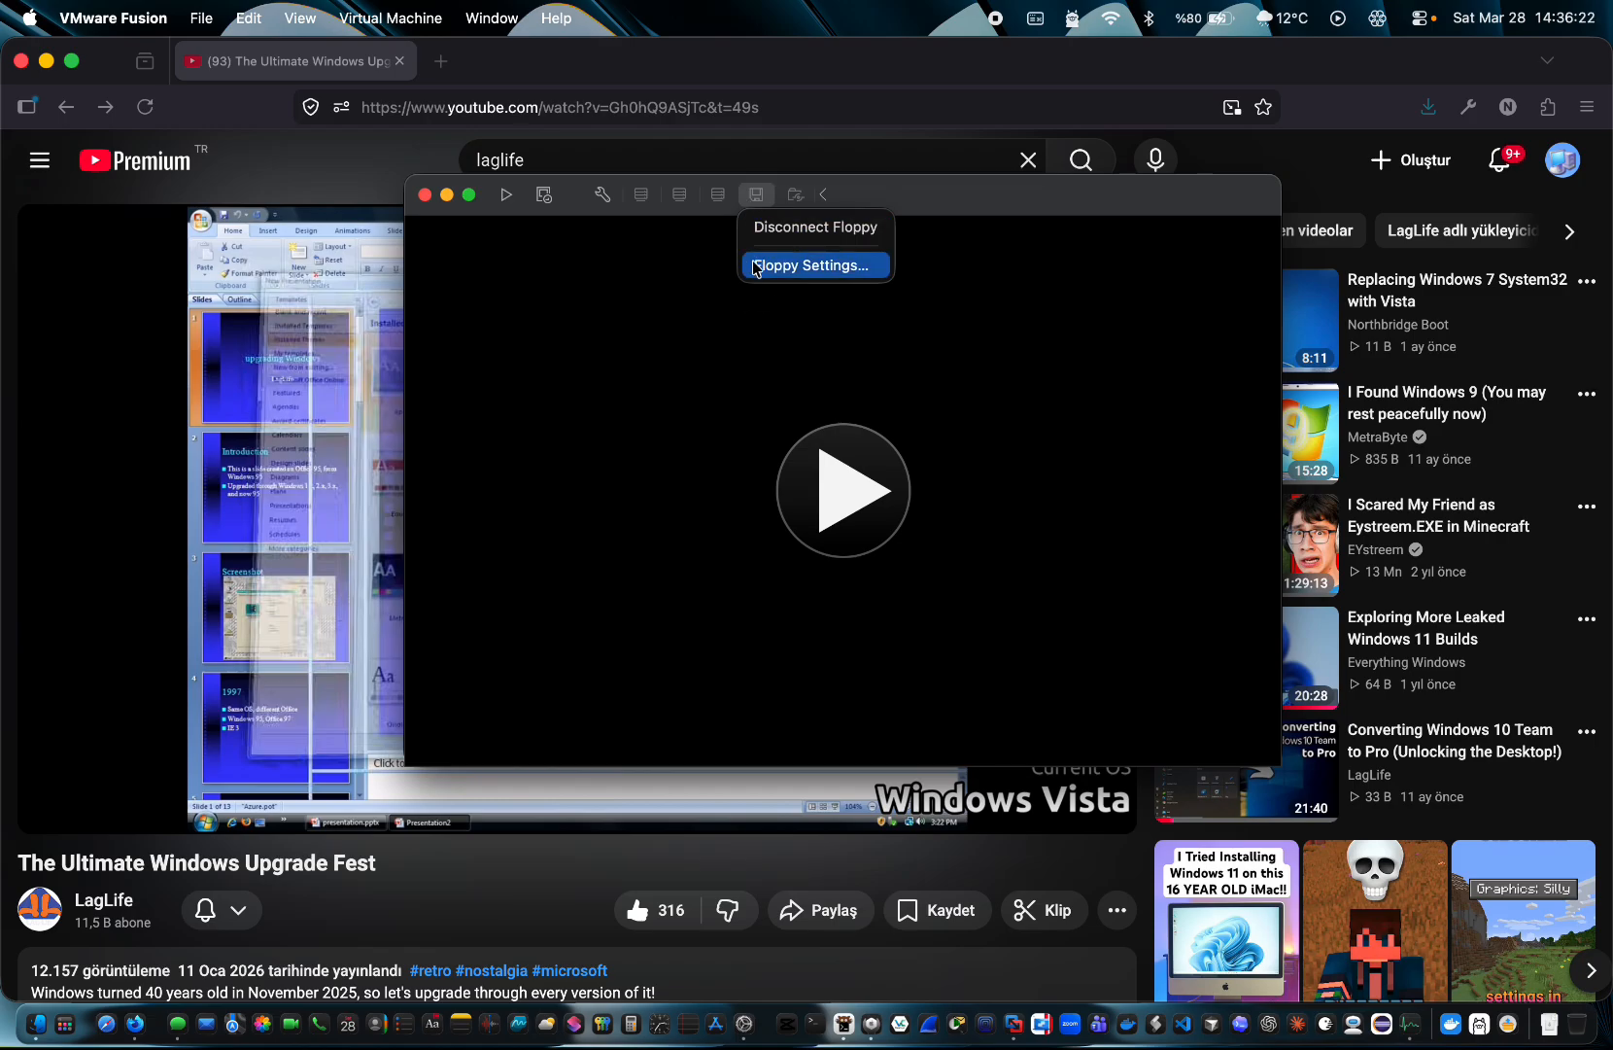
{"action": "left_click", "coordinate": [755, 264]}
{"action": "left_click", "coordinate": [559, 111]}
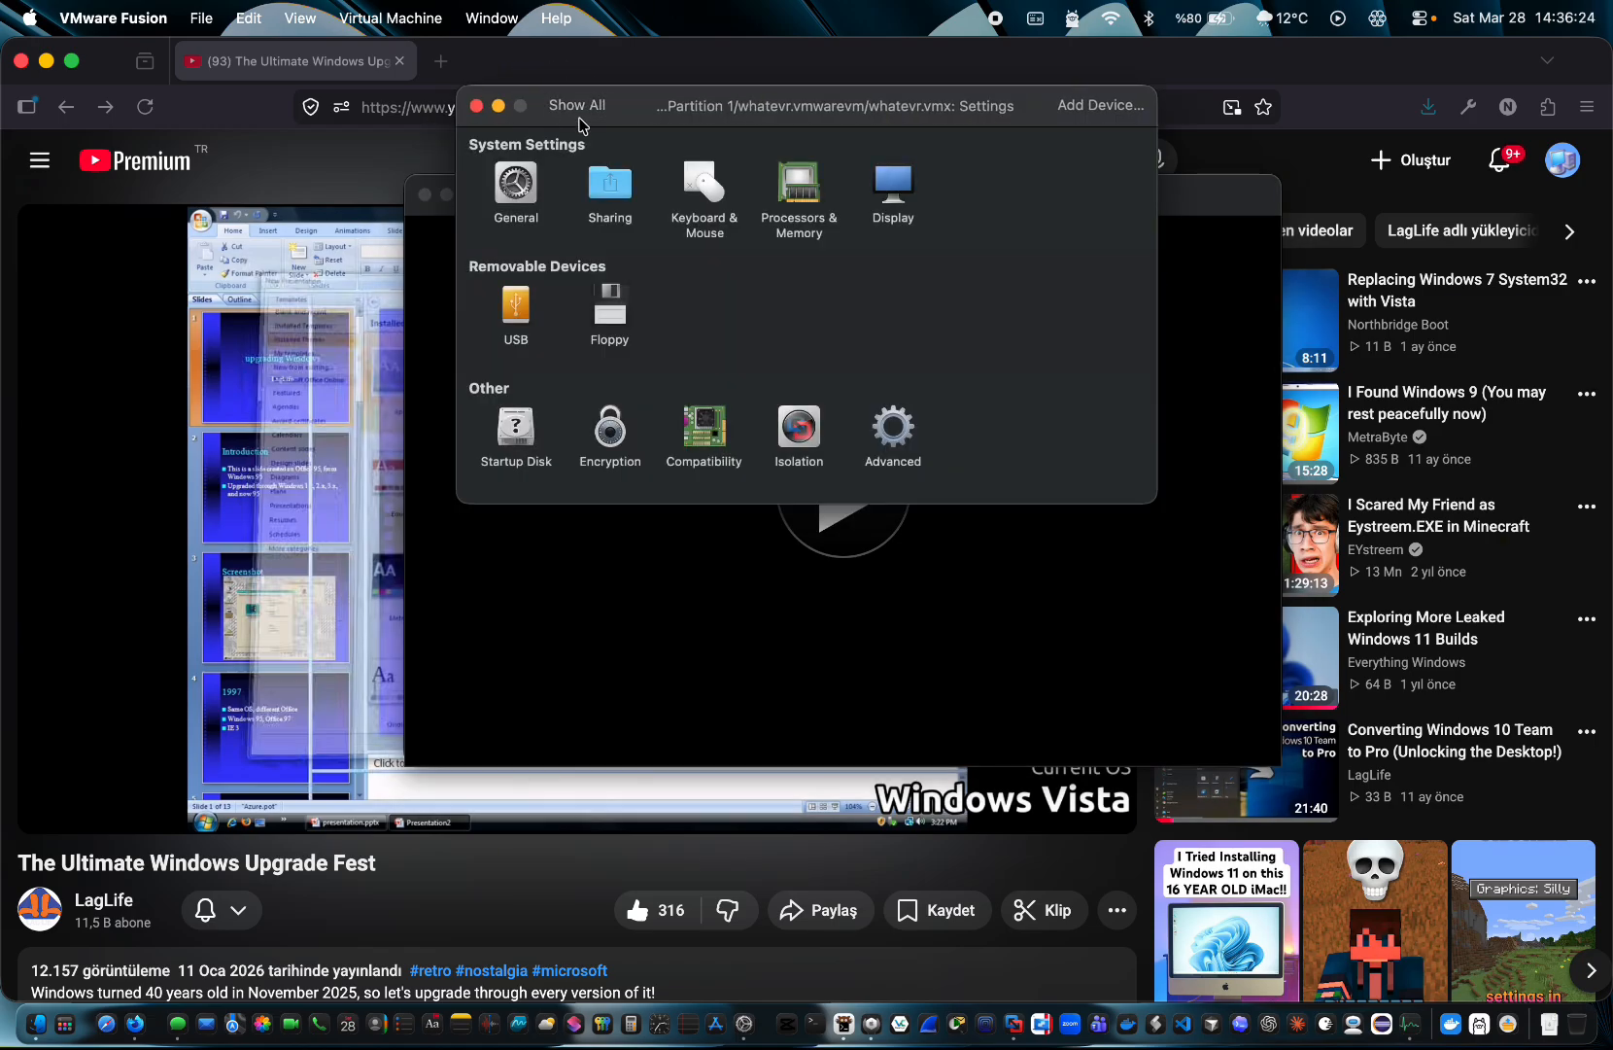
{"action": "left_click", "coordinate": [476, 105]}
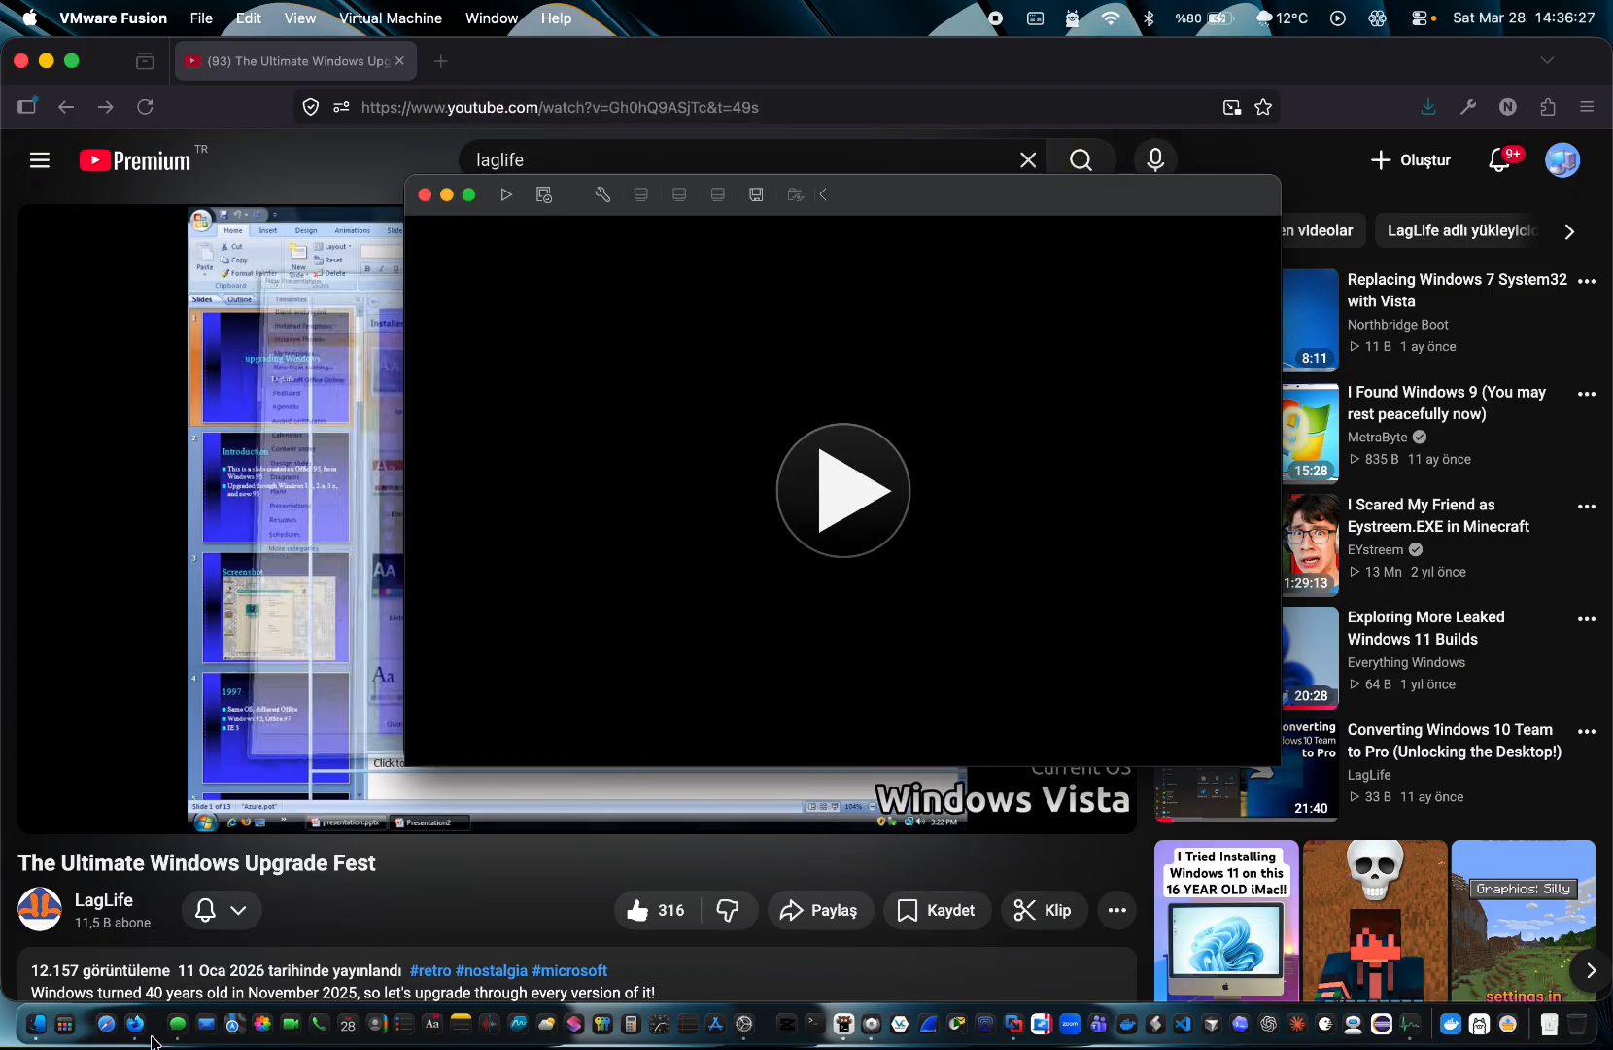
Check the mounted volumes in a Finder window, then close it and return to the virtual machine
{"action": "left_click", "coordinate": [40, 1036]}
{"action": "scroll", "coordinate": [433, 473], "scroll_direction": "down", "scroll_amount": 3}
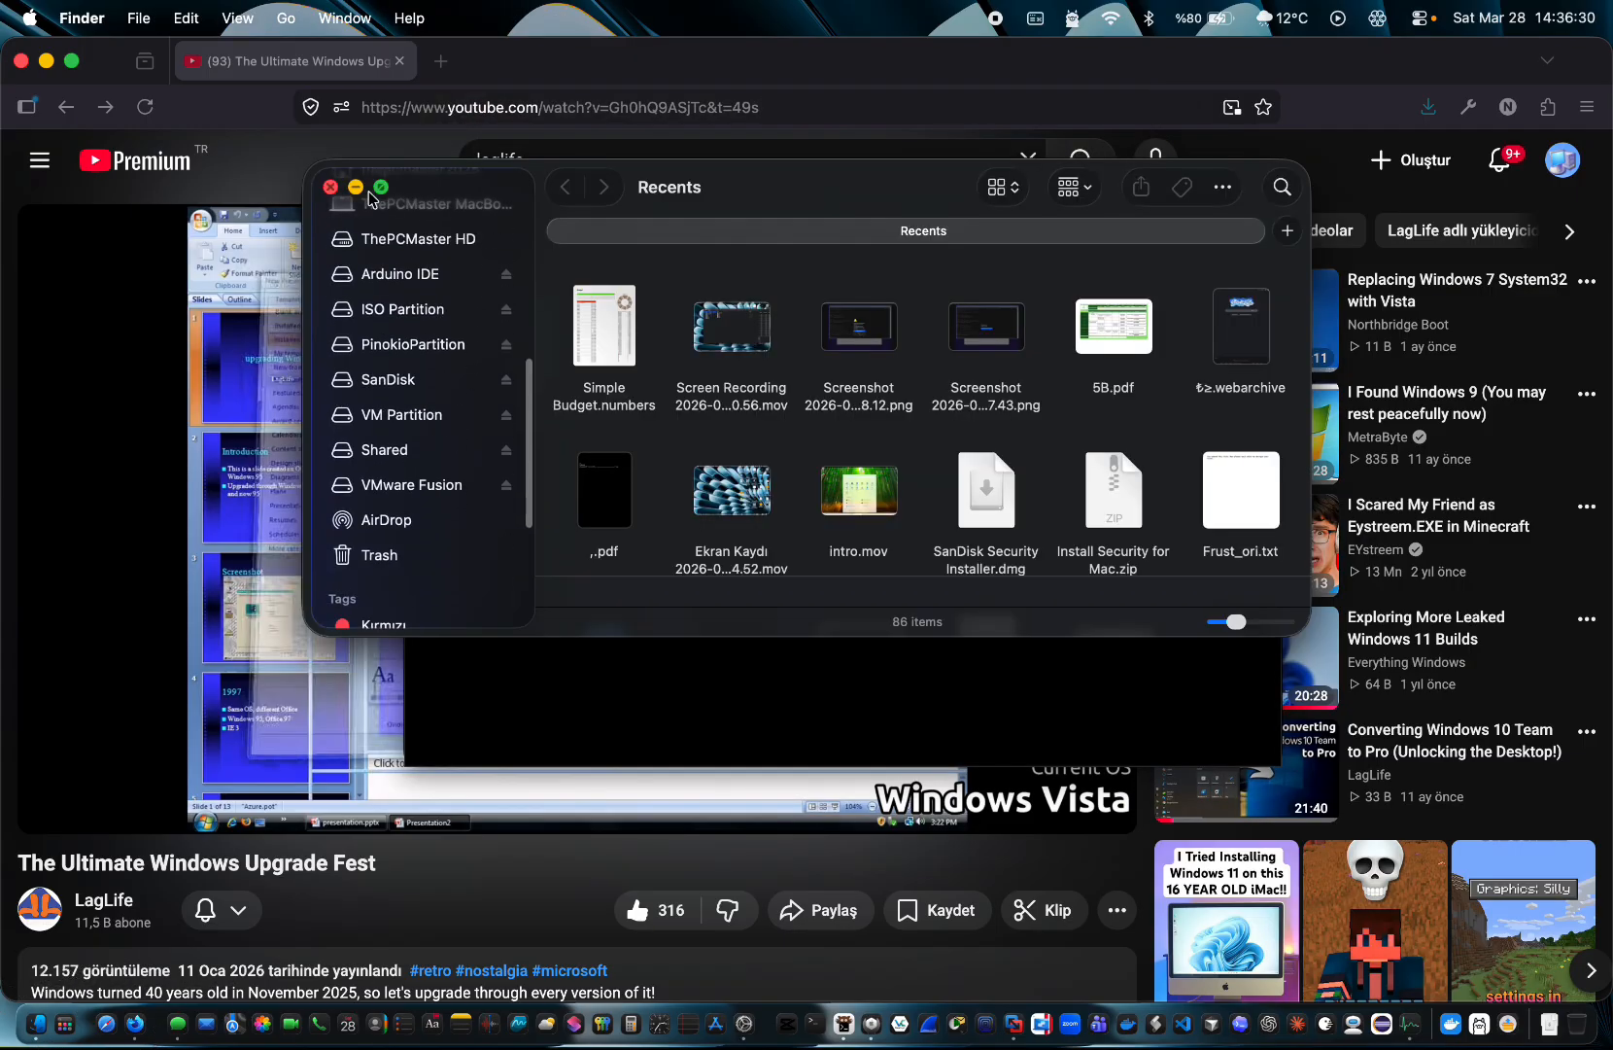
{"action": "left_click", "coordinate": [330, 187]}
{"action": "left_click", "coordinate": [535, 332]}
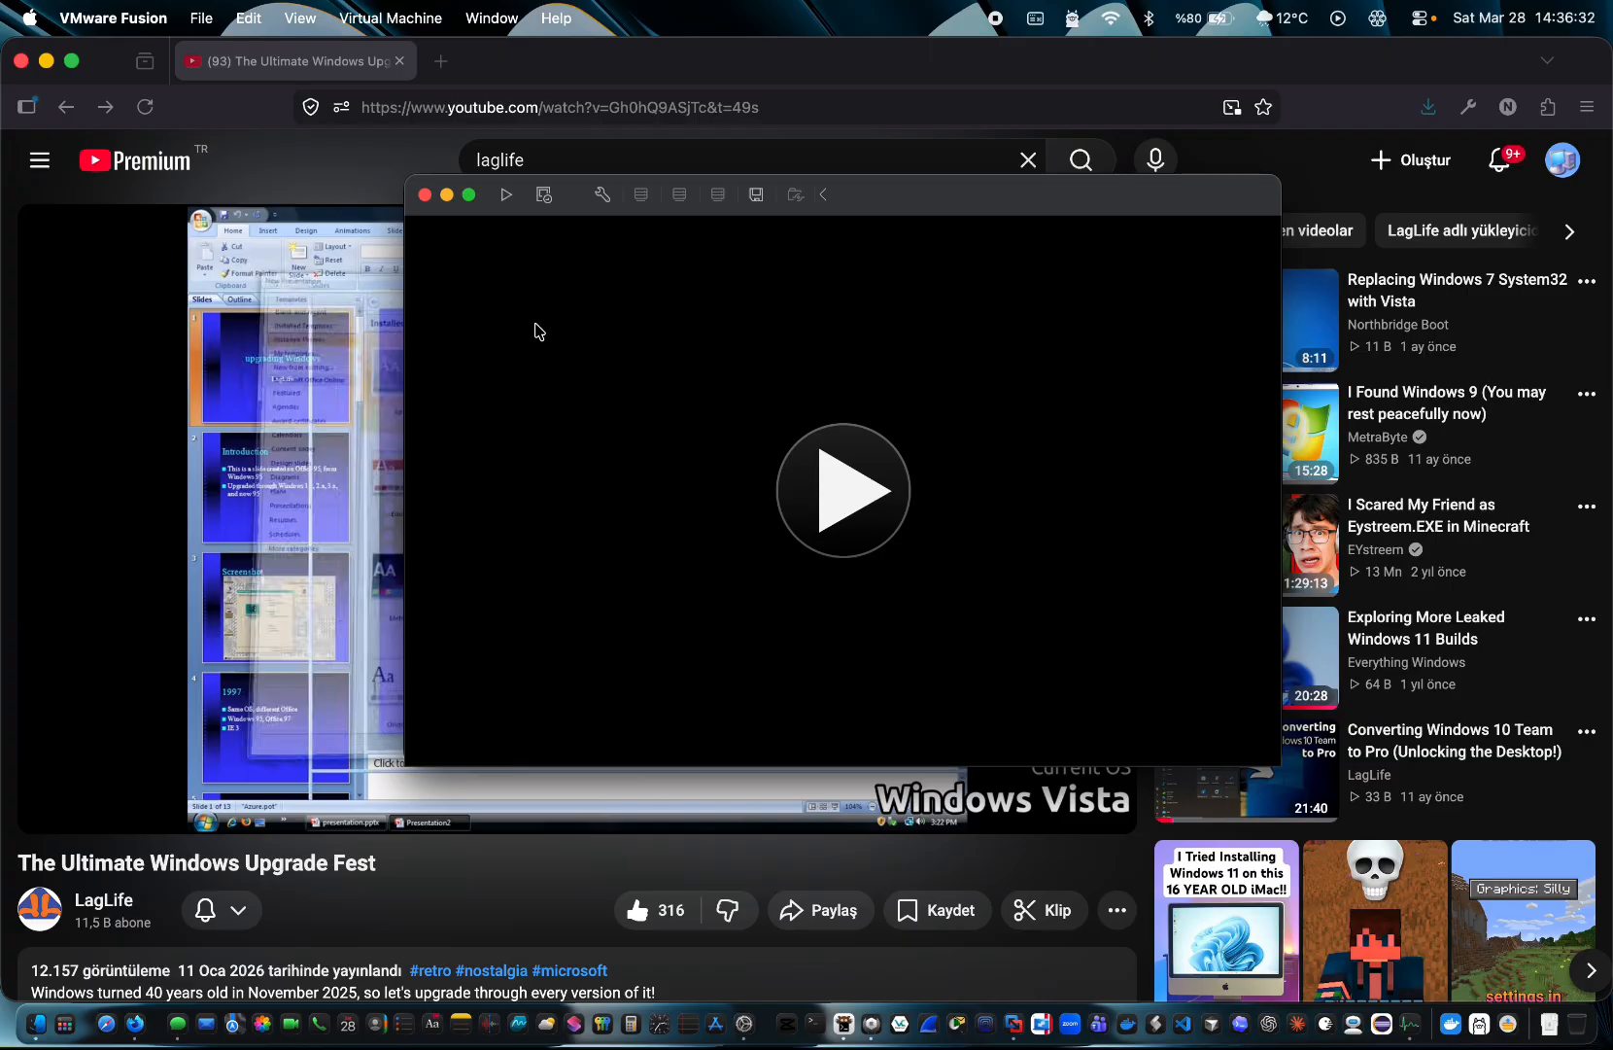
Close the virtual machine's window and reopen the machine from the virtual machine library
{"action": "left_click", "coordinate": [208, 17]}
{"action": "left_click", "coordinate": [396, 18]}
{"action": "left_click", "coordinate": [425, 194]}
{"action": "double_click", "coordinate": [474, 299]}
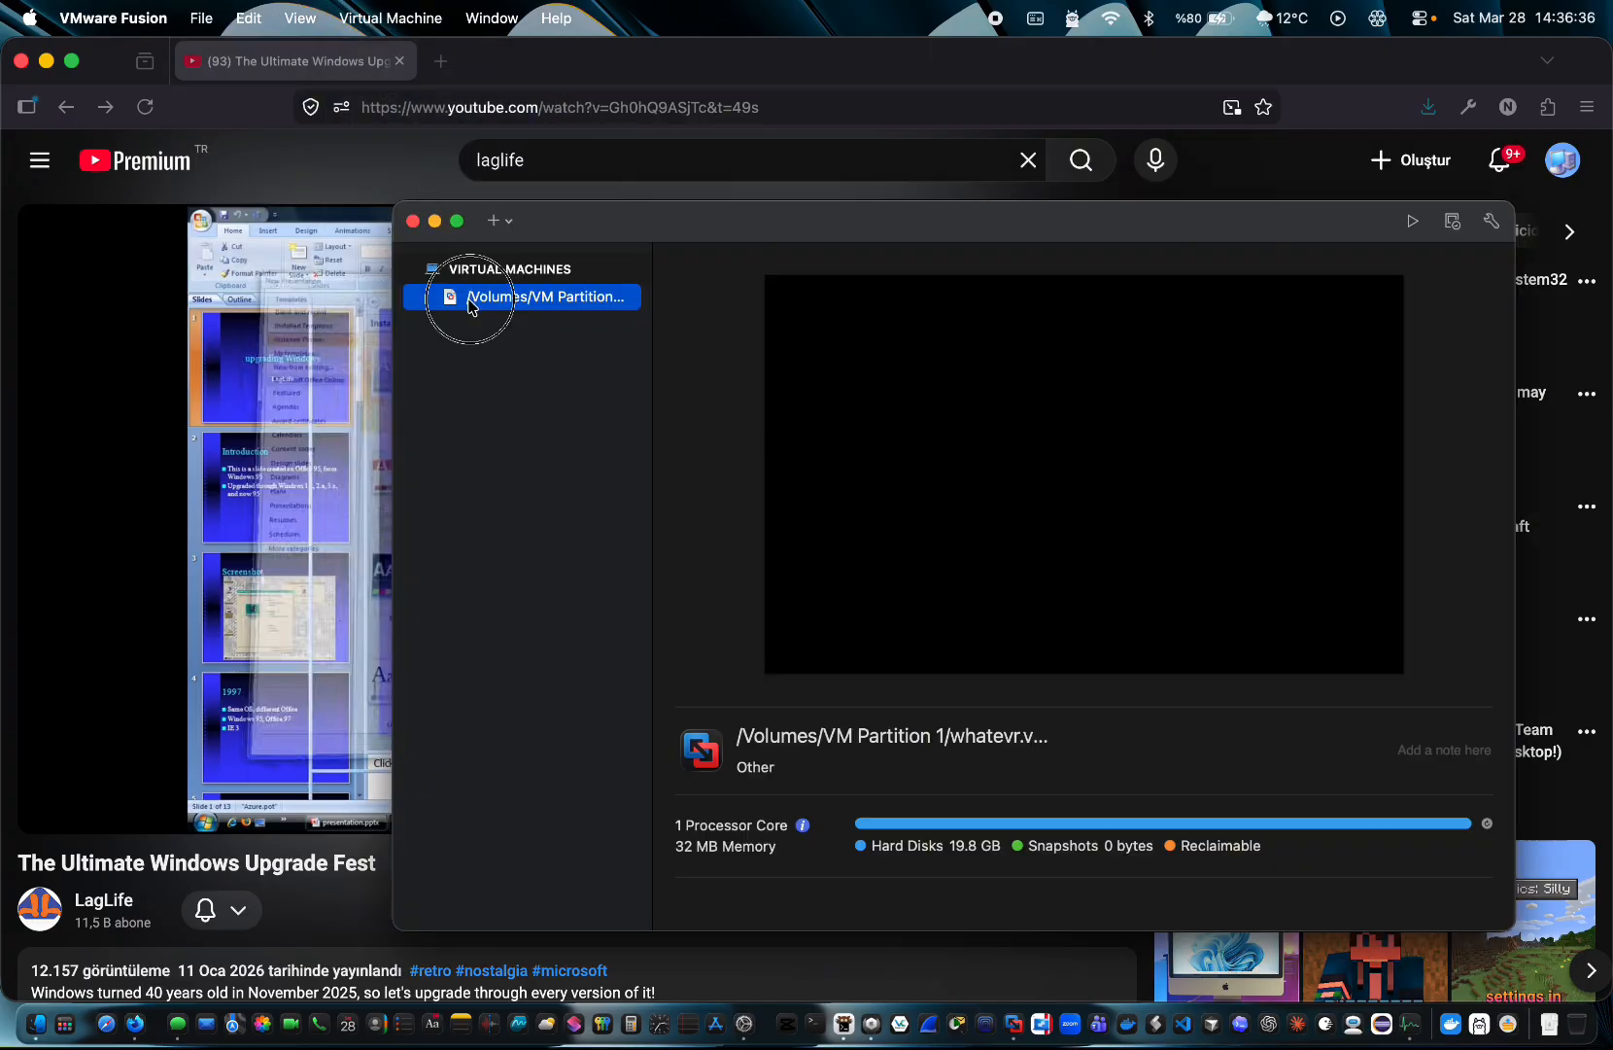
{"action": "key", "text": "Return"}
{"action": "key", "text": "Return"}
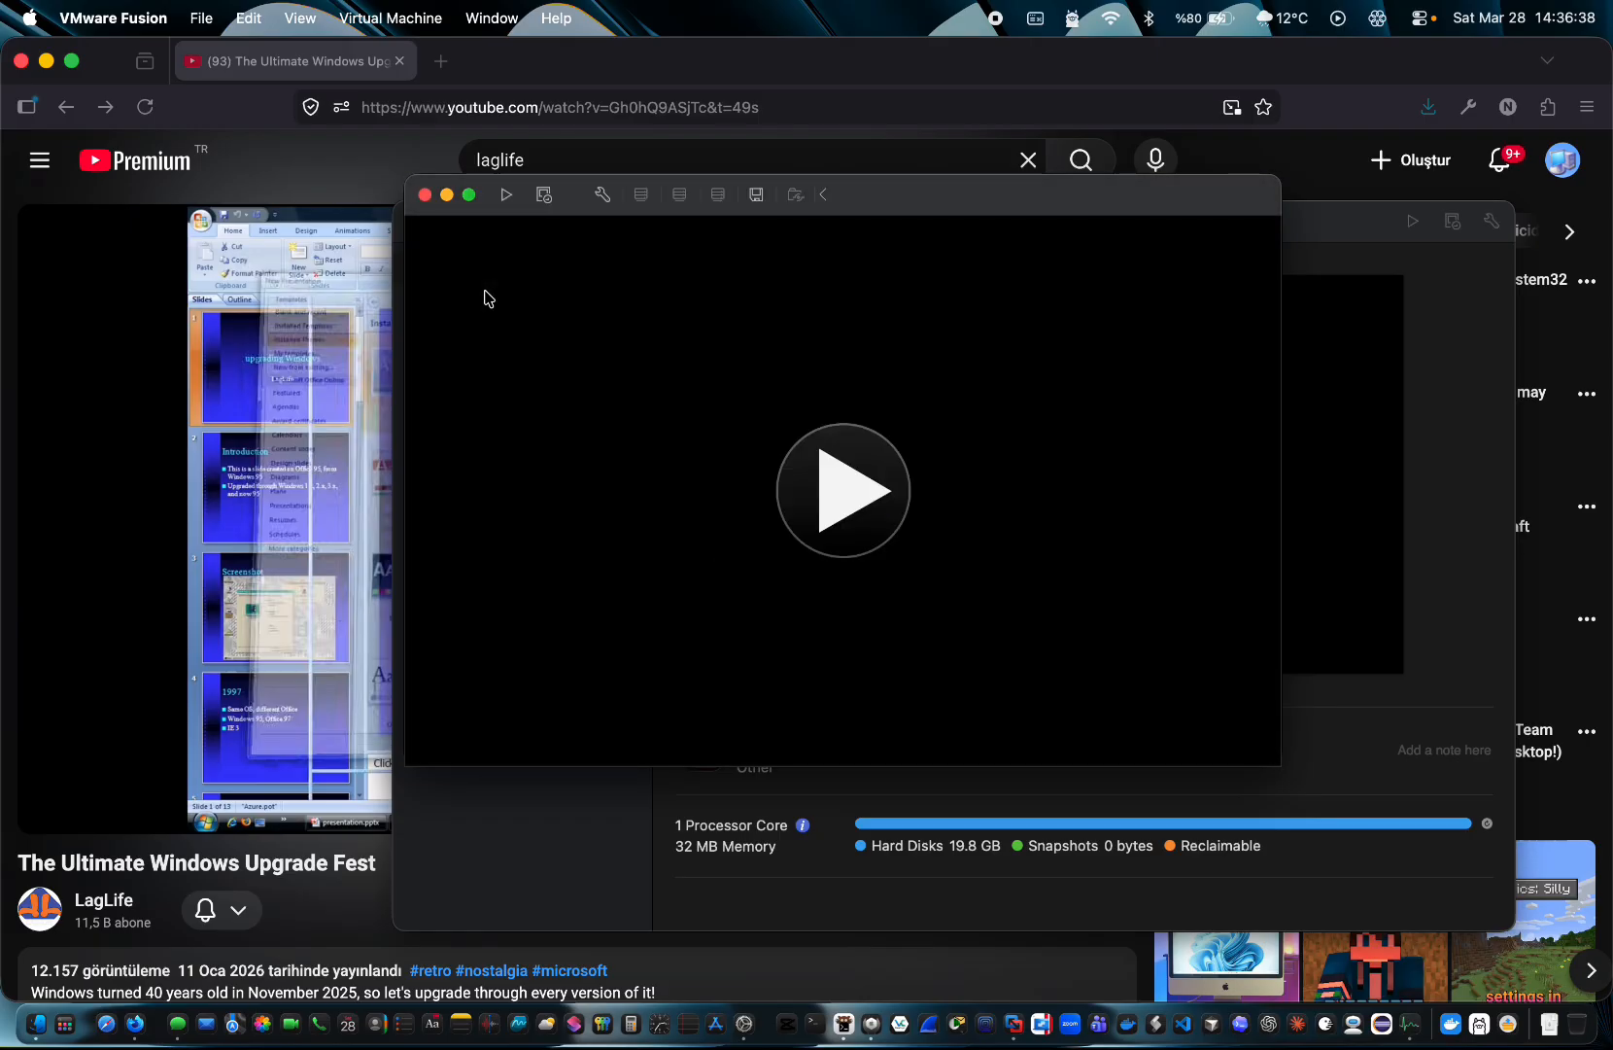
Examine the virtual machine's Advanced and Compatibility settings, including the advanced compatibility options, and close its windows
{"action": "left_click", "coordinate": [604, 195]}
{"action": "left_click", "coordinate": [925, 454]}
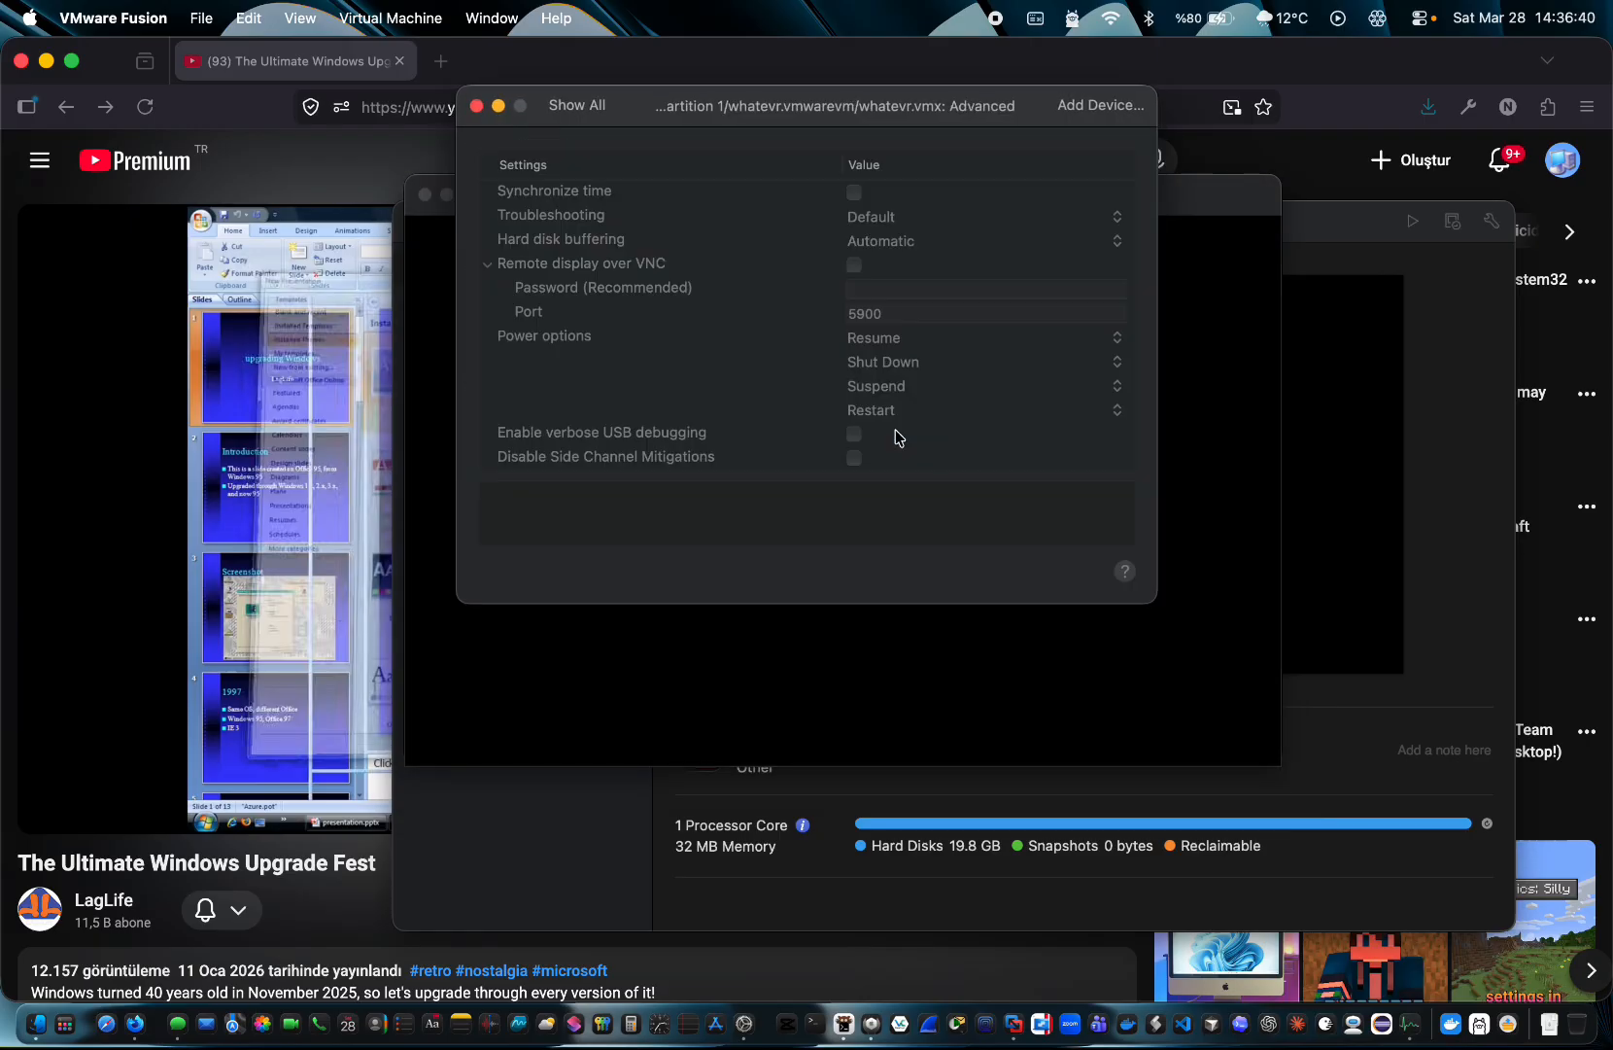
{"action": "left_click", "coordinate": [599, 105]}
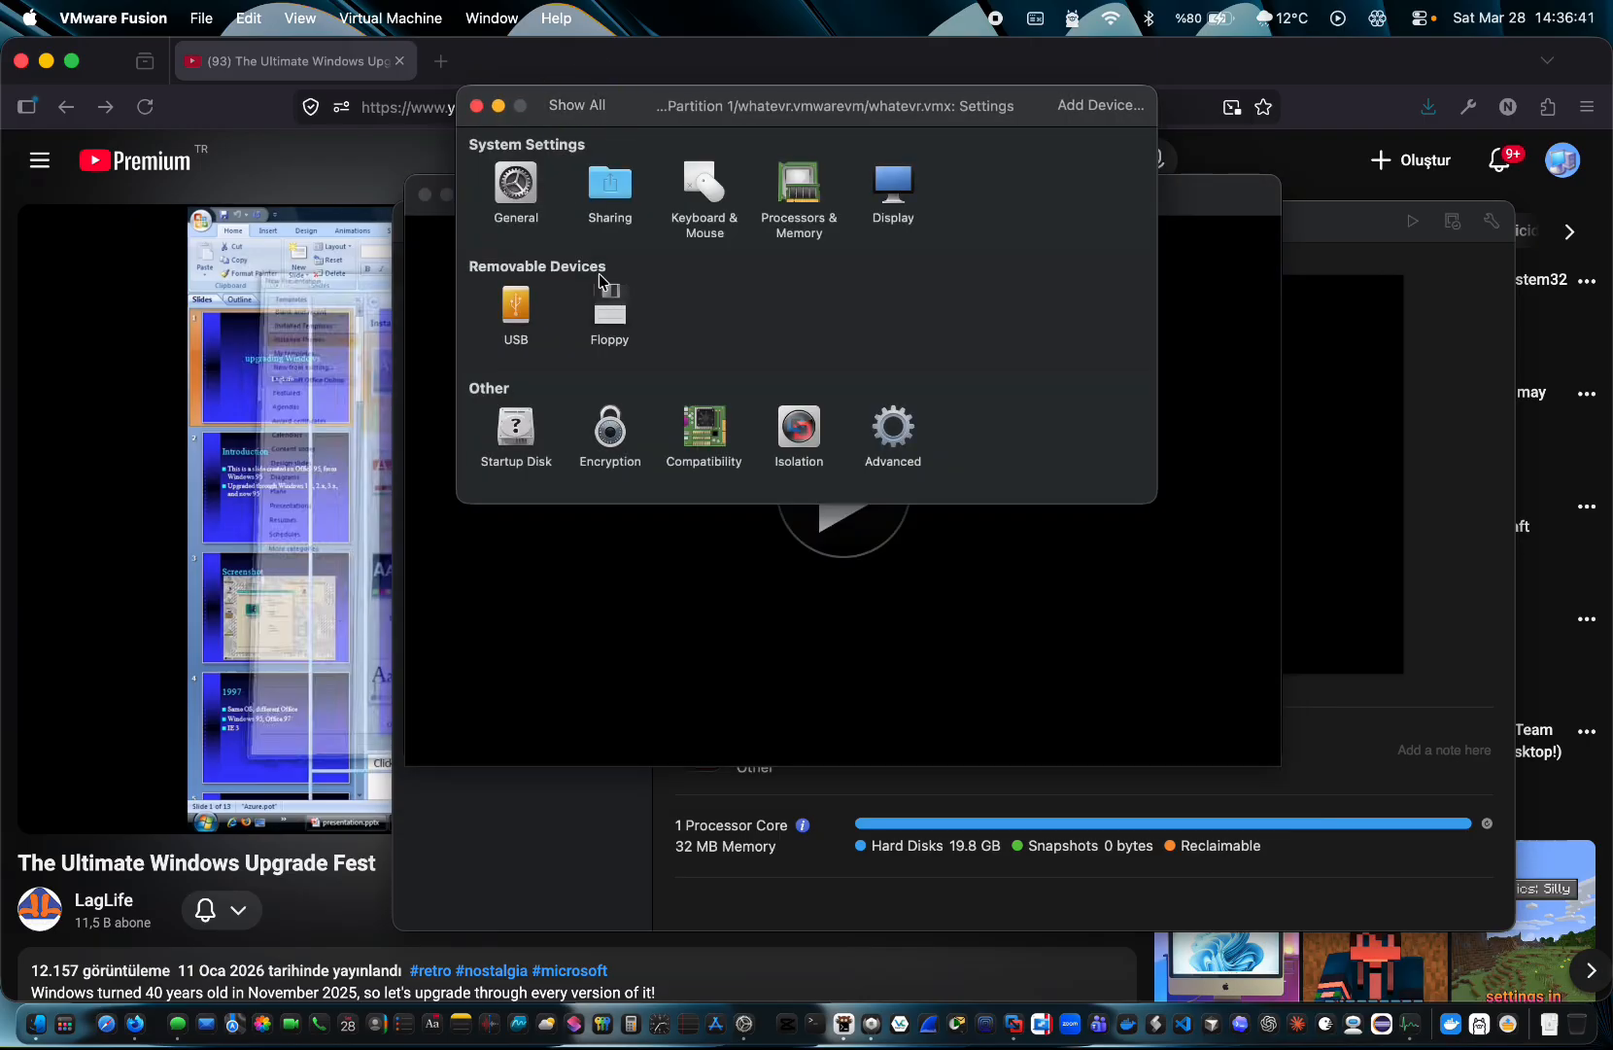
{"action": "left_click", "coordinate": [689, 439]}
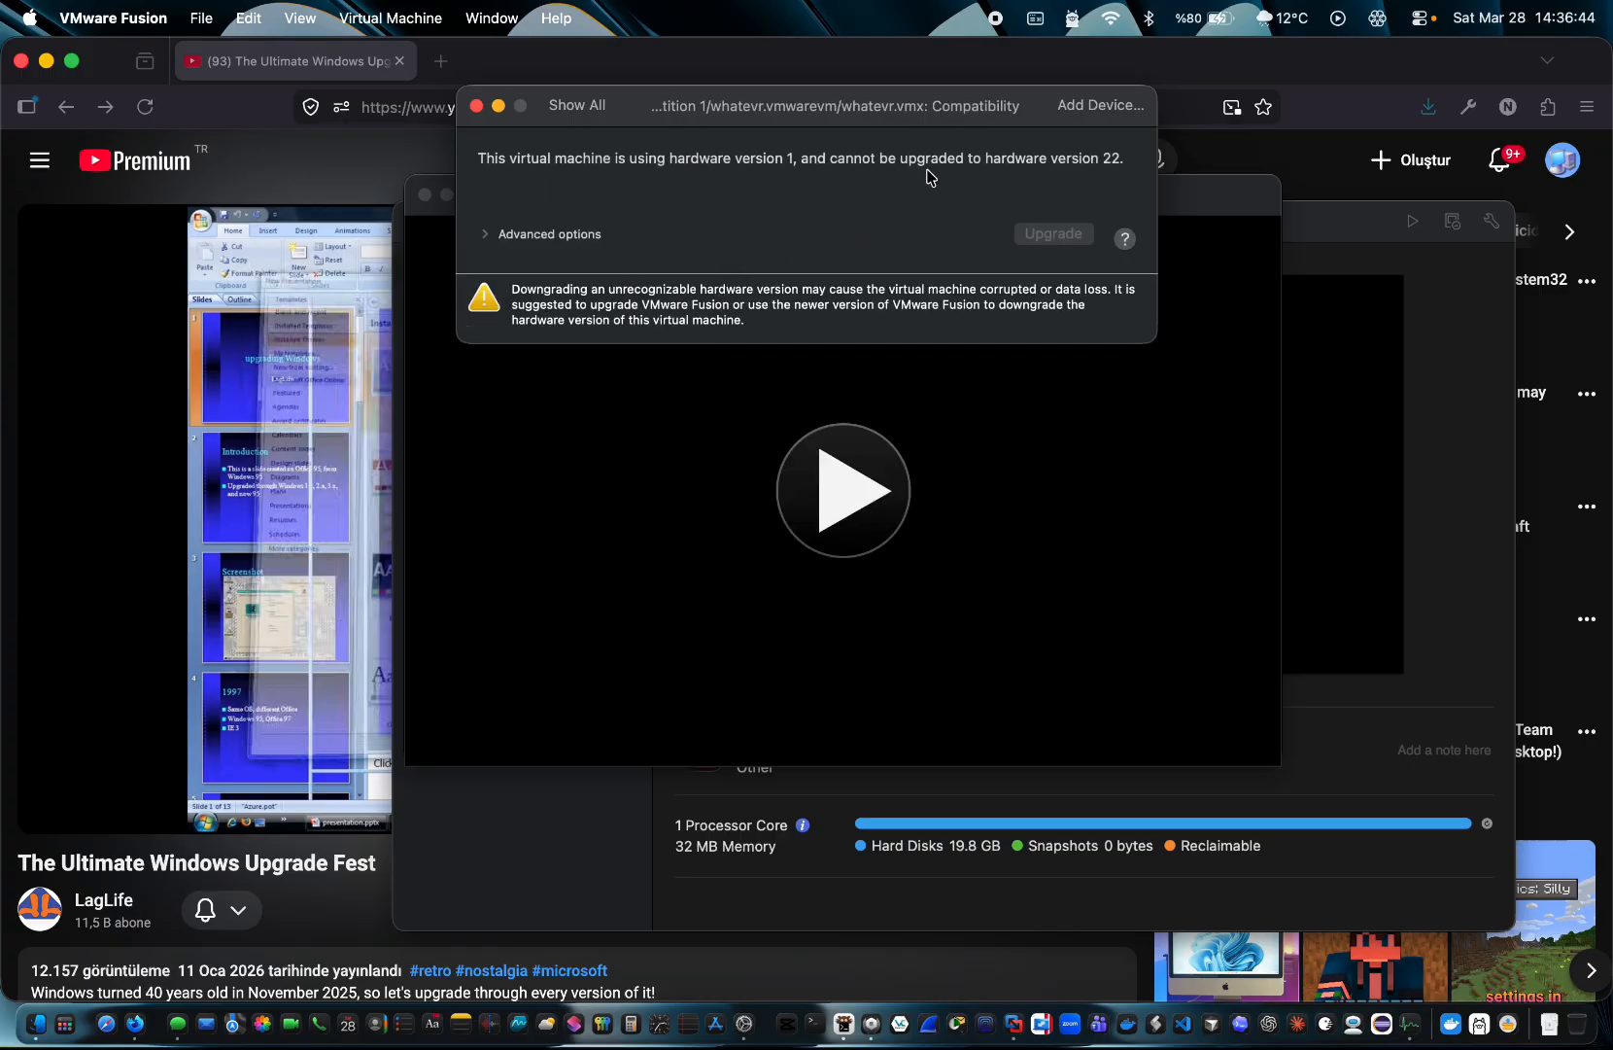
{"action": "left_click", "coordinate": [485, 237]}
{"action": "left_click", "coordinate": [485, 237]}
{"action": "left_click", "coordinate": [486, 237]}
{"action": "left_click", "coordinate": [486, 237]}
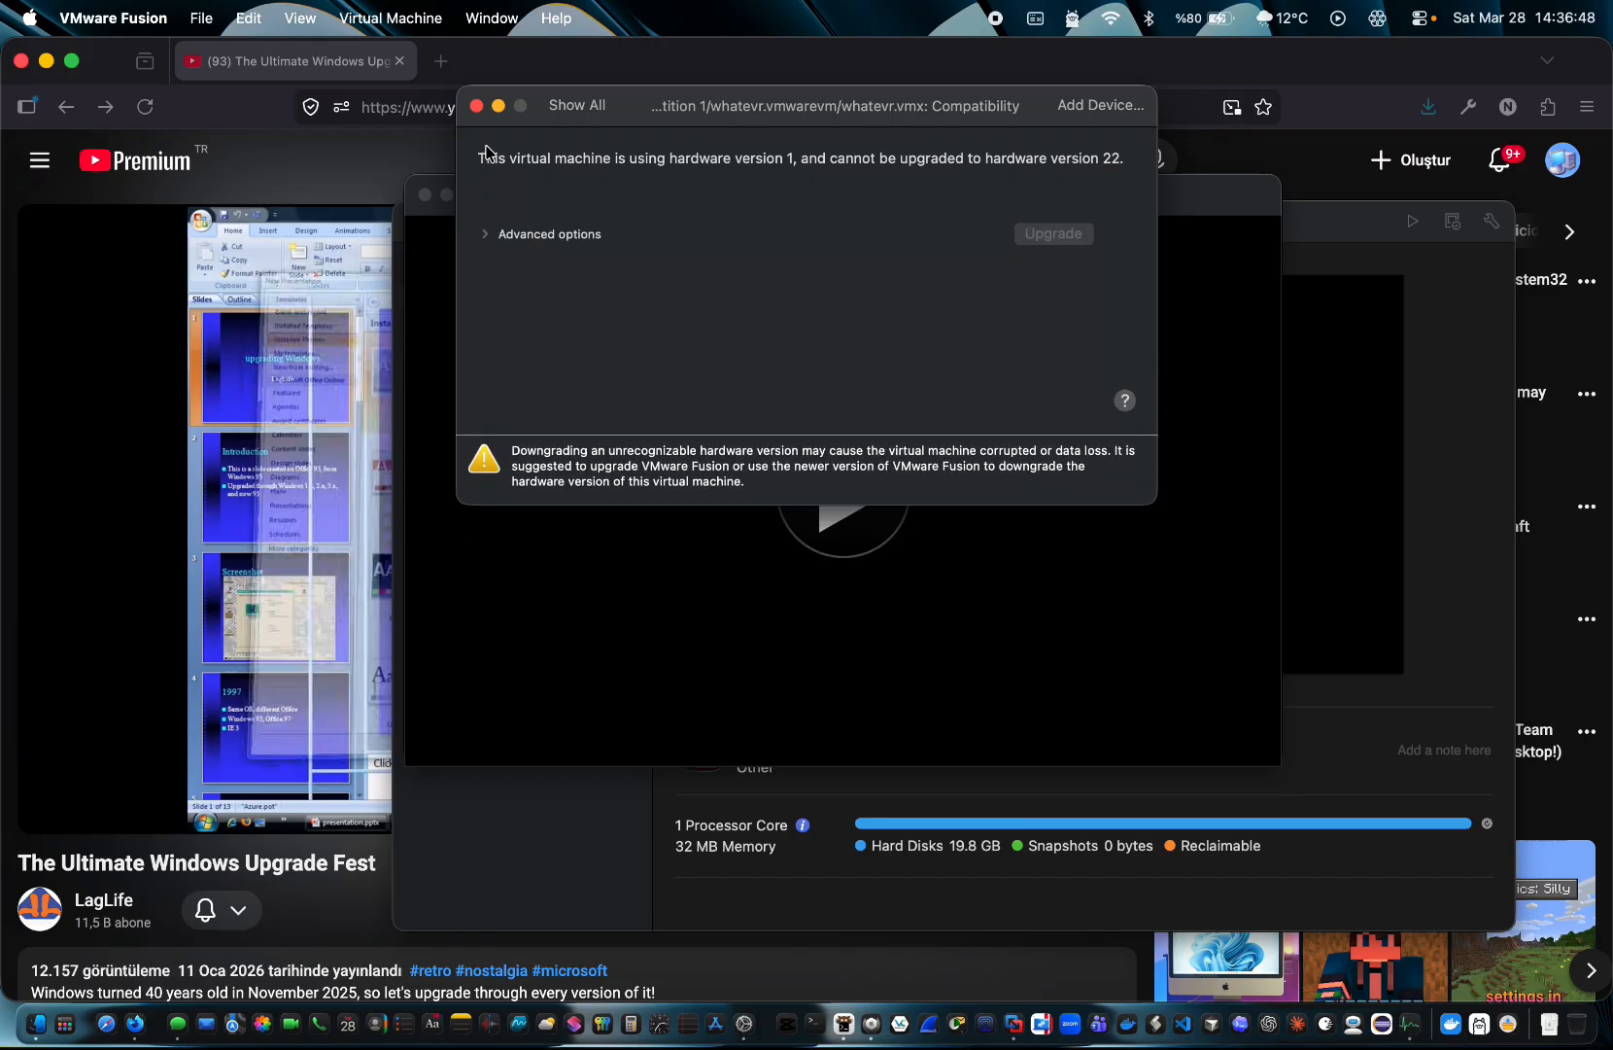
{"action": "left_click", "coordinate": [476, 105]}
{"action": "left_click", "coordinate": [425, 194]}
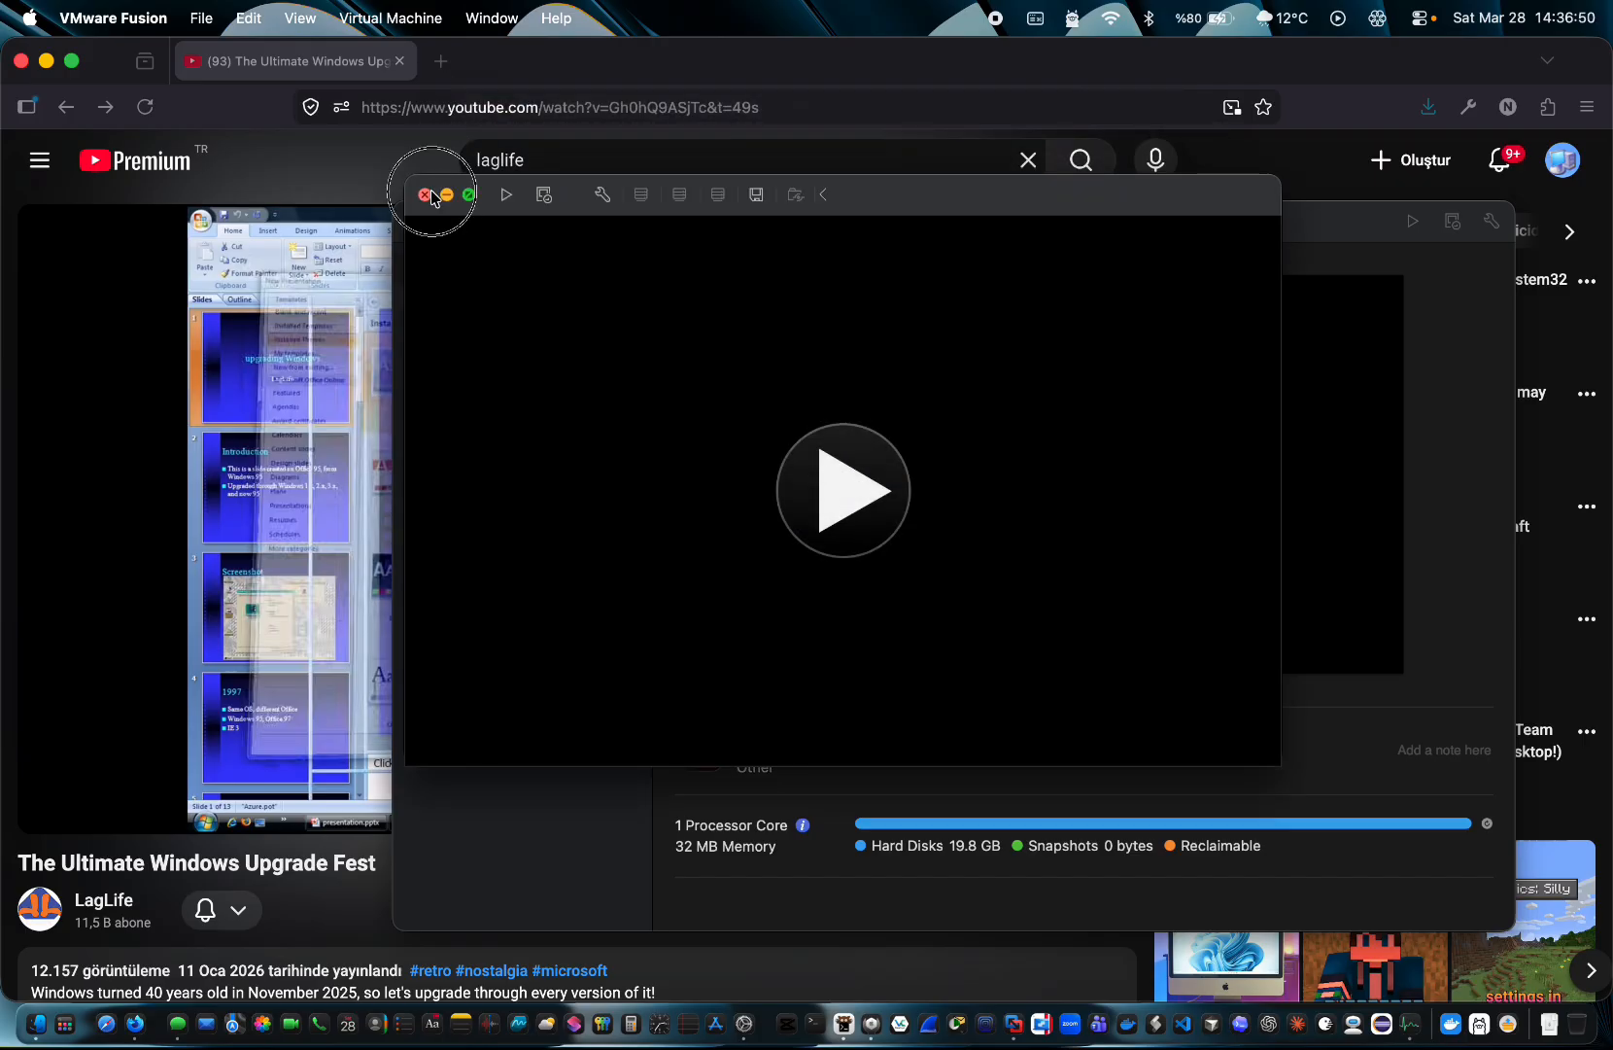
Inspect the full file path shown as the virtual machine's name in the library
{"action": "left_click", "coordinate": [847, 377]}
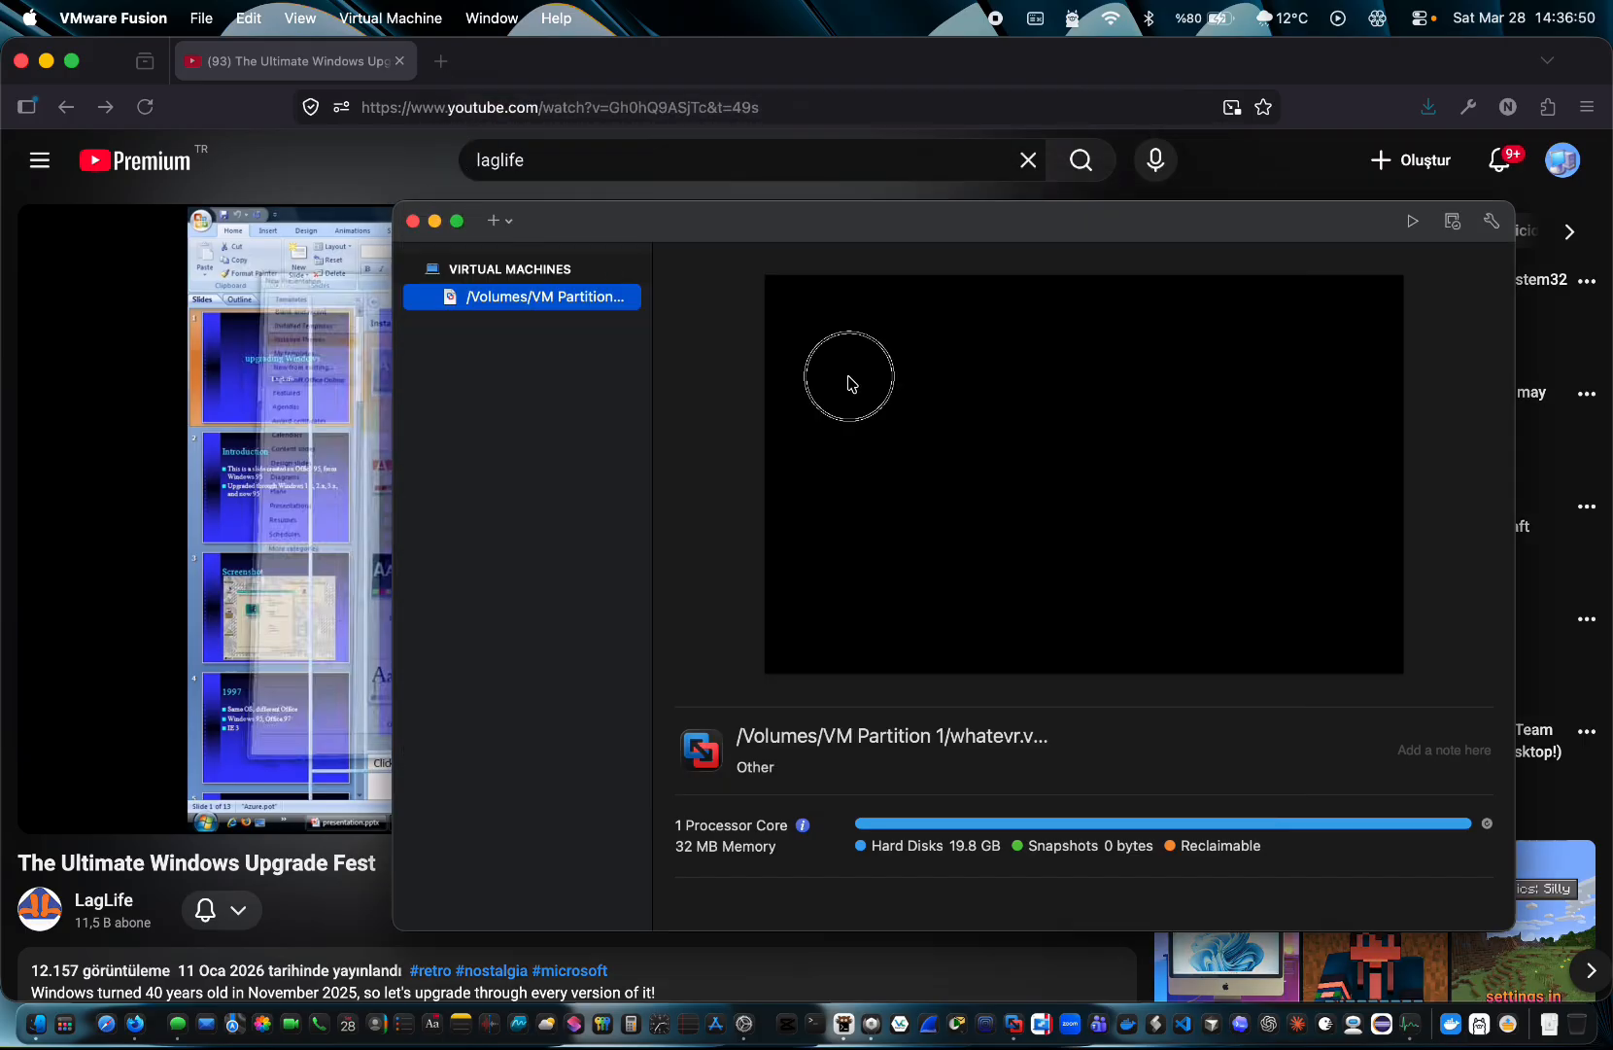
{"action": "left_click", "coordinate": [973, 737]}
{"action": "left_click_drag", "start_coordinate": [964, 737], "coordinate": [1136, 736]}
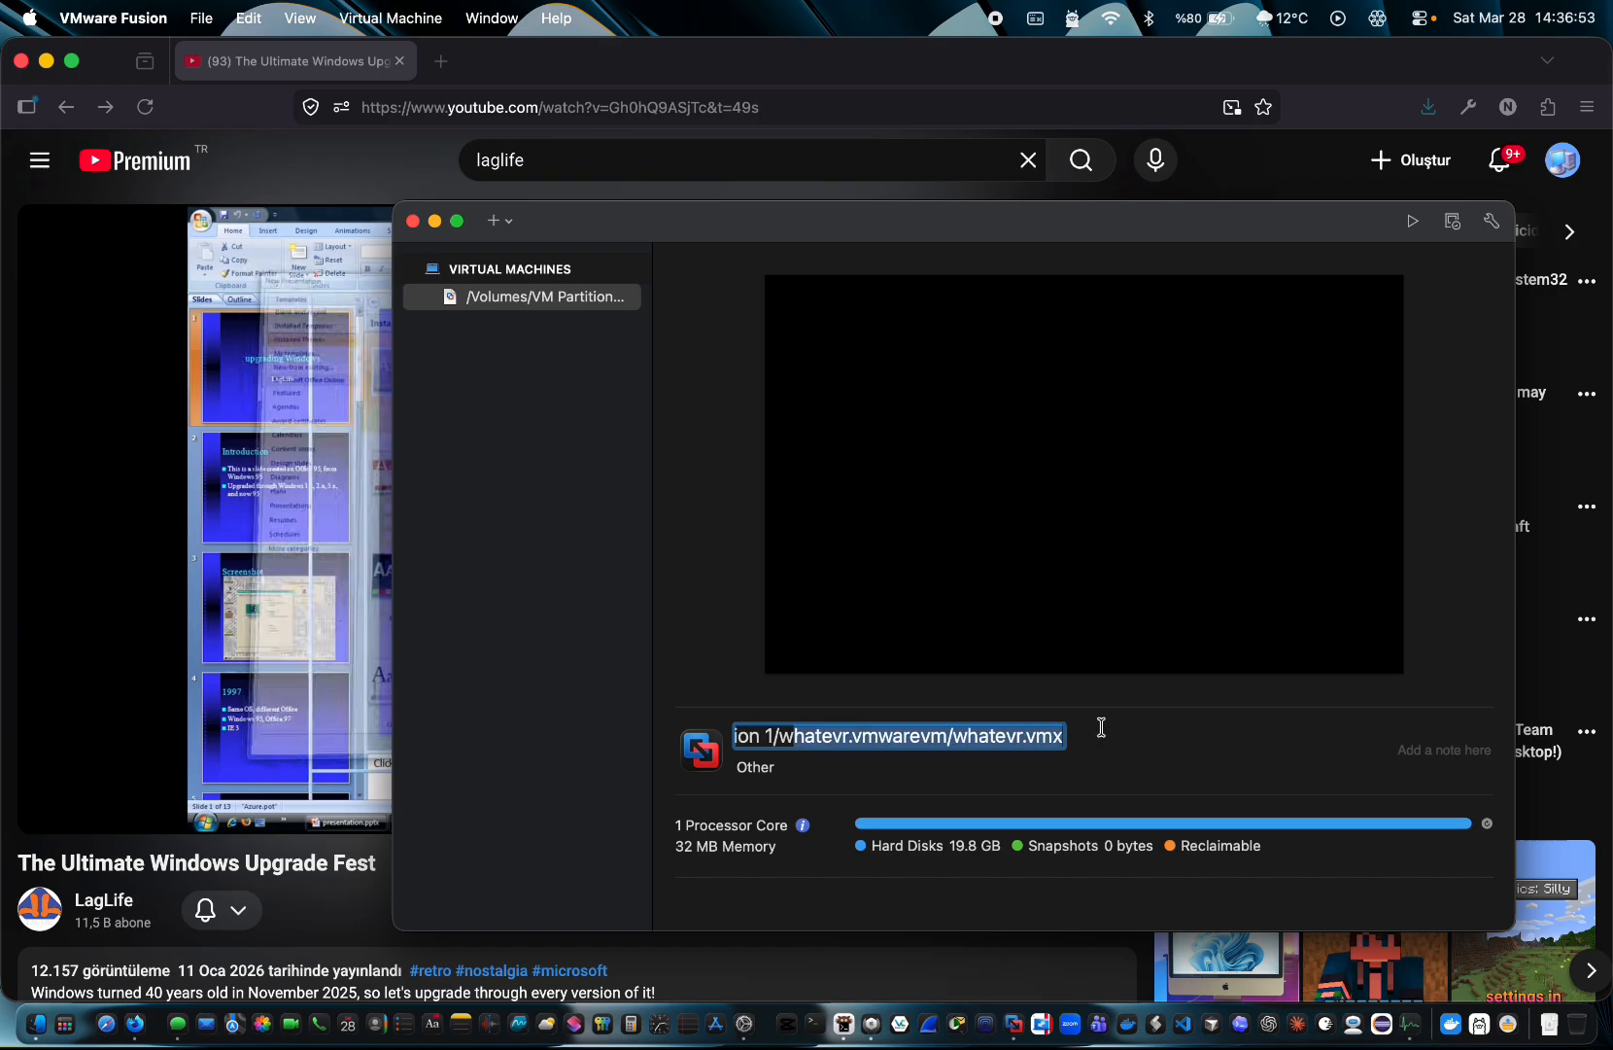
{"action": "left_click", "coordinate": [851, 733]}
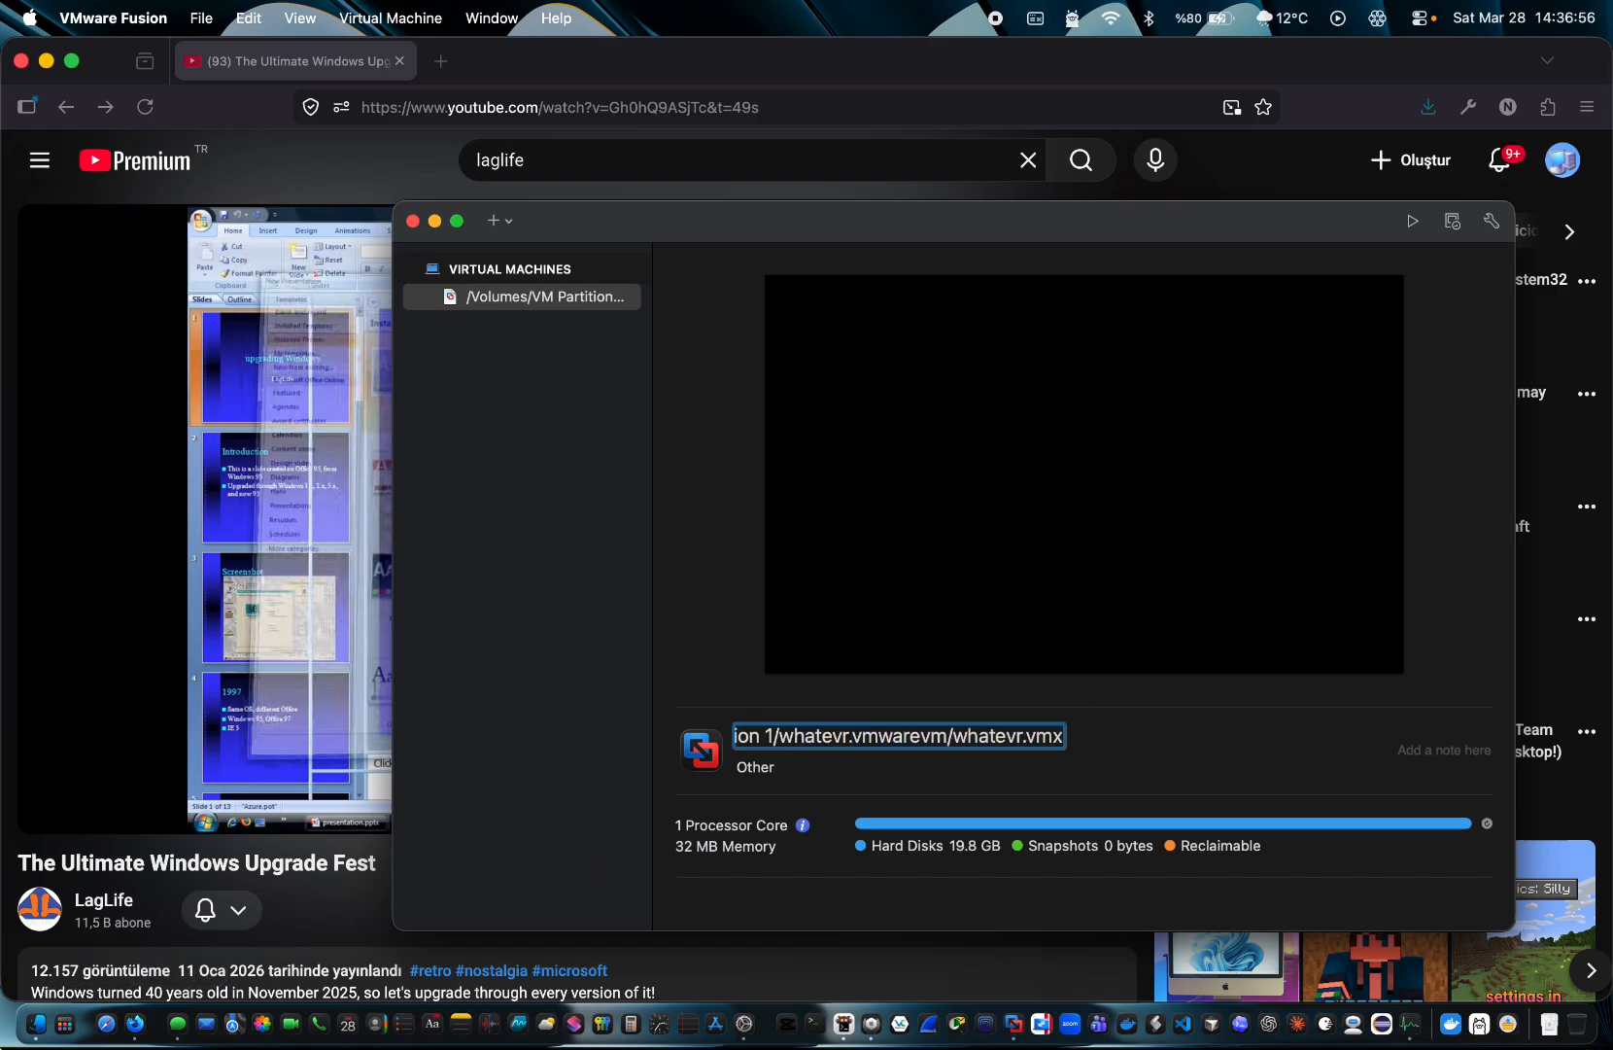
Switch to Finder to check the listed drive locations, then return to the virtual machine library
{"action": "left_click", "coordinate": [40, 1028]}
{"action": "right_click", "coordinate": [38, 1028]}
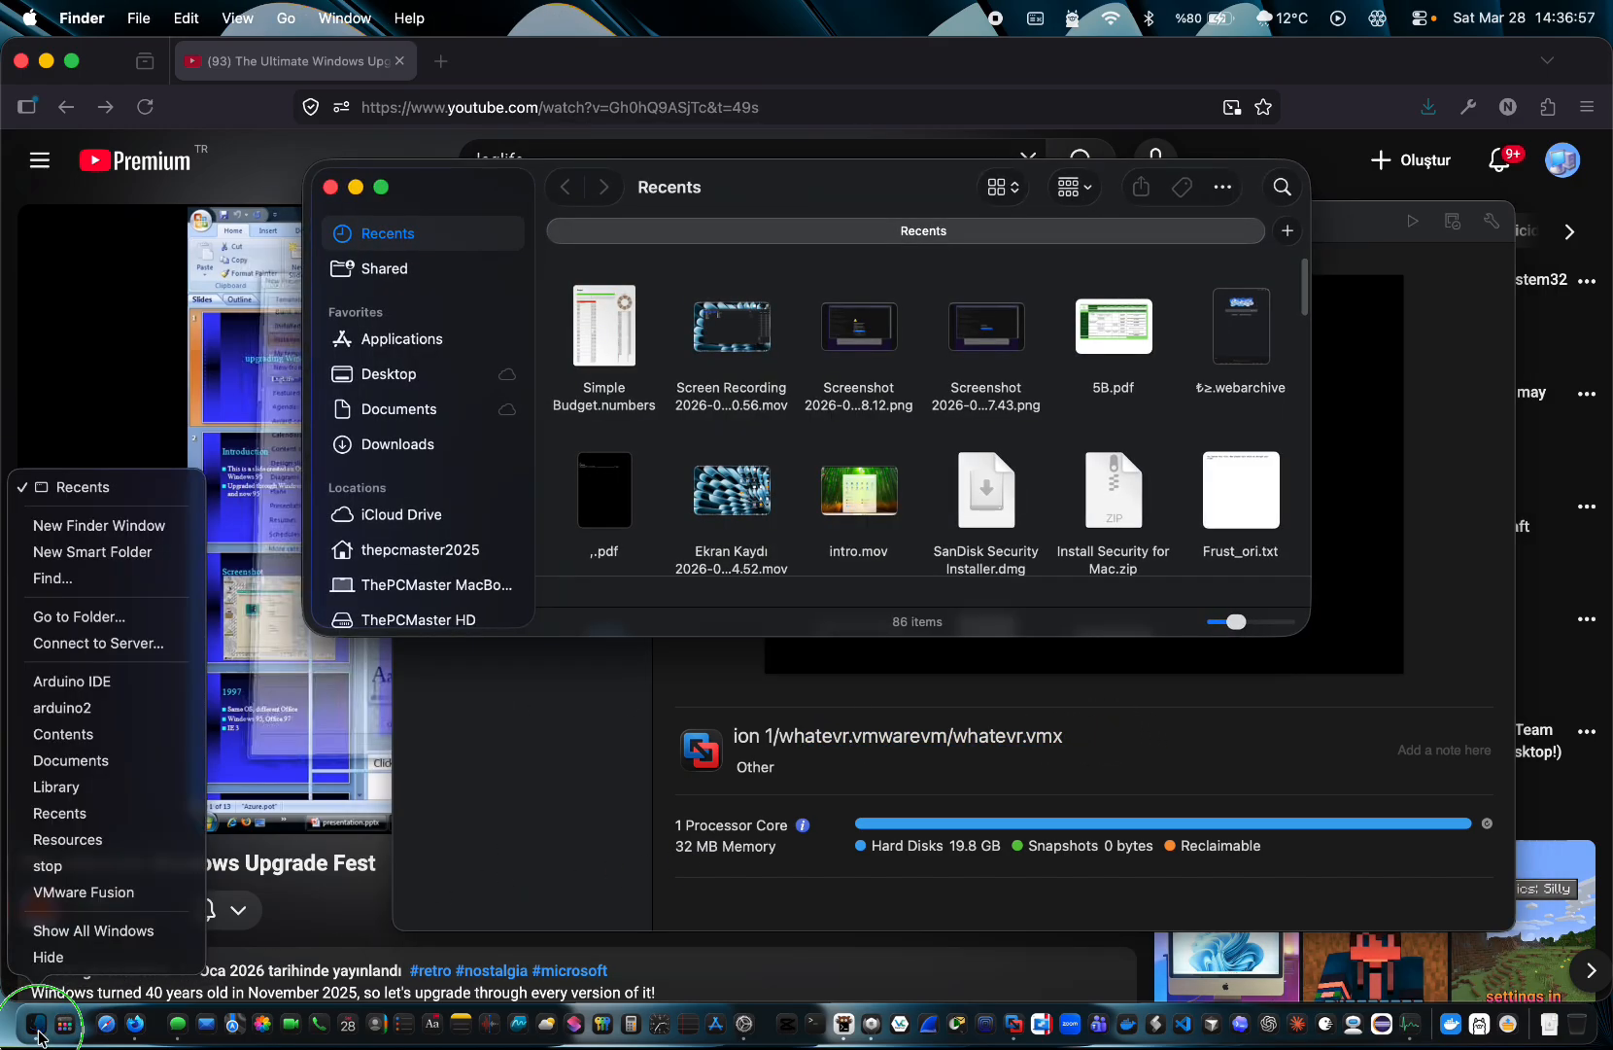
{"action": "left_click", "coordinate": [519, 583]}
{"action": "scroll", "coordinate": [437, 486], "scroll_direction": "down", "scroll_amount": 5}
{"action": "left_click", "coordinate": [549, 799]}
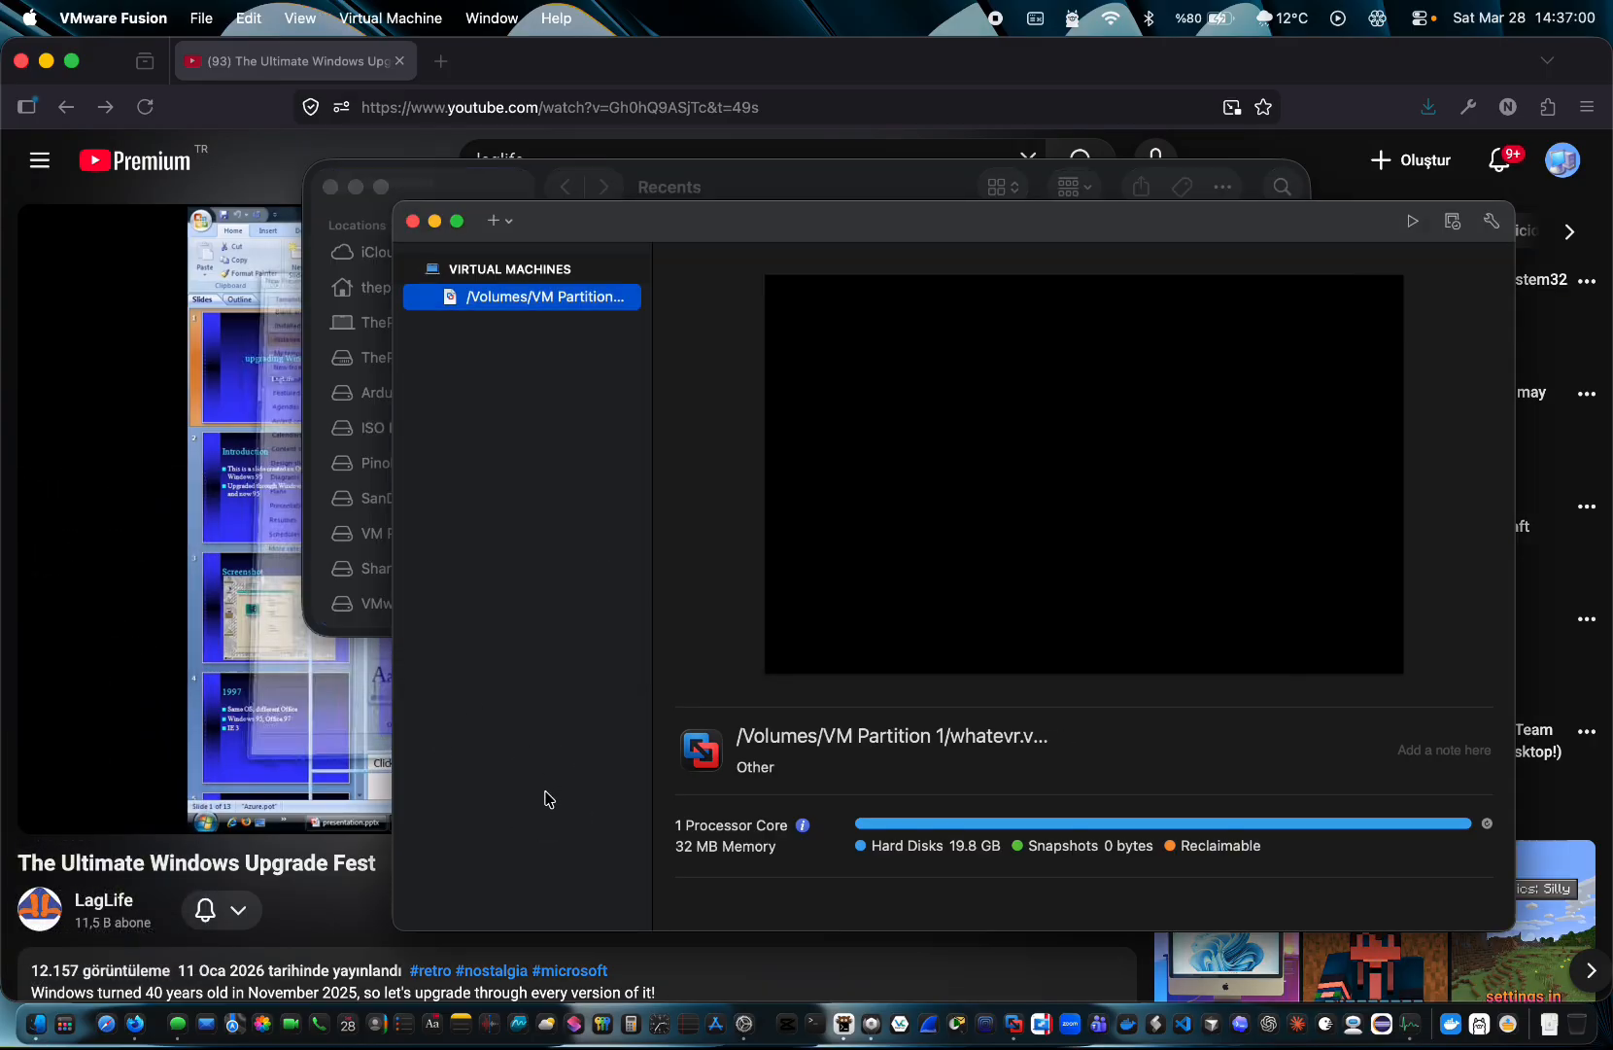
Open whatevr.vmwarevm from the VM Partition drive and start the virtual machine
{"action": "right_click", "coordinate": [521, 308]}
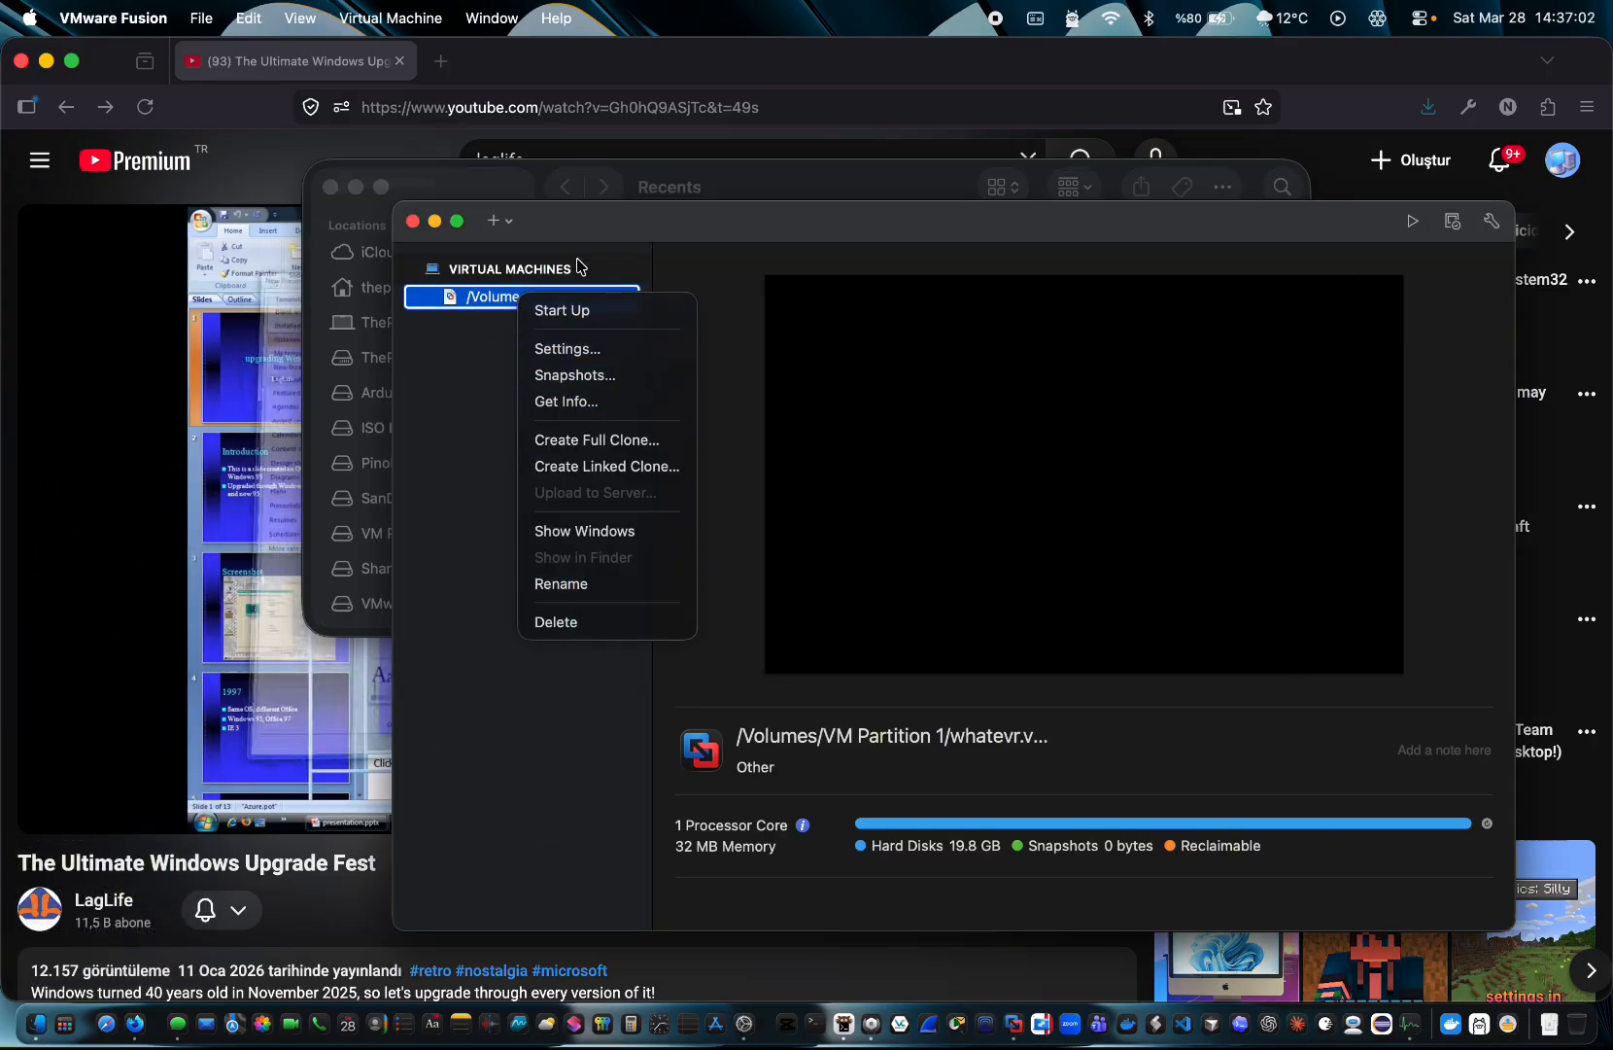
{"action": "left_click", "coordinate": [459, 474]}
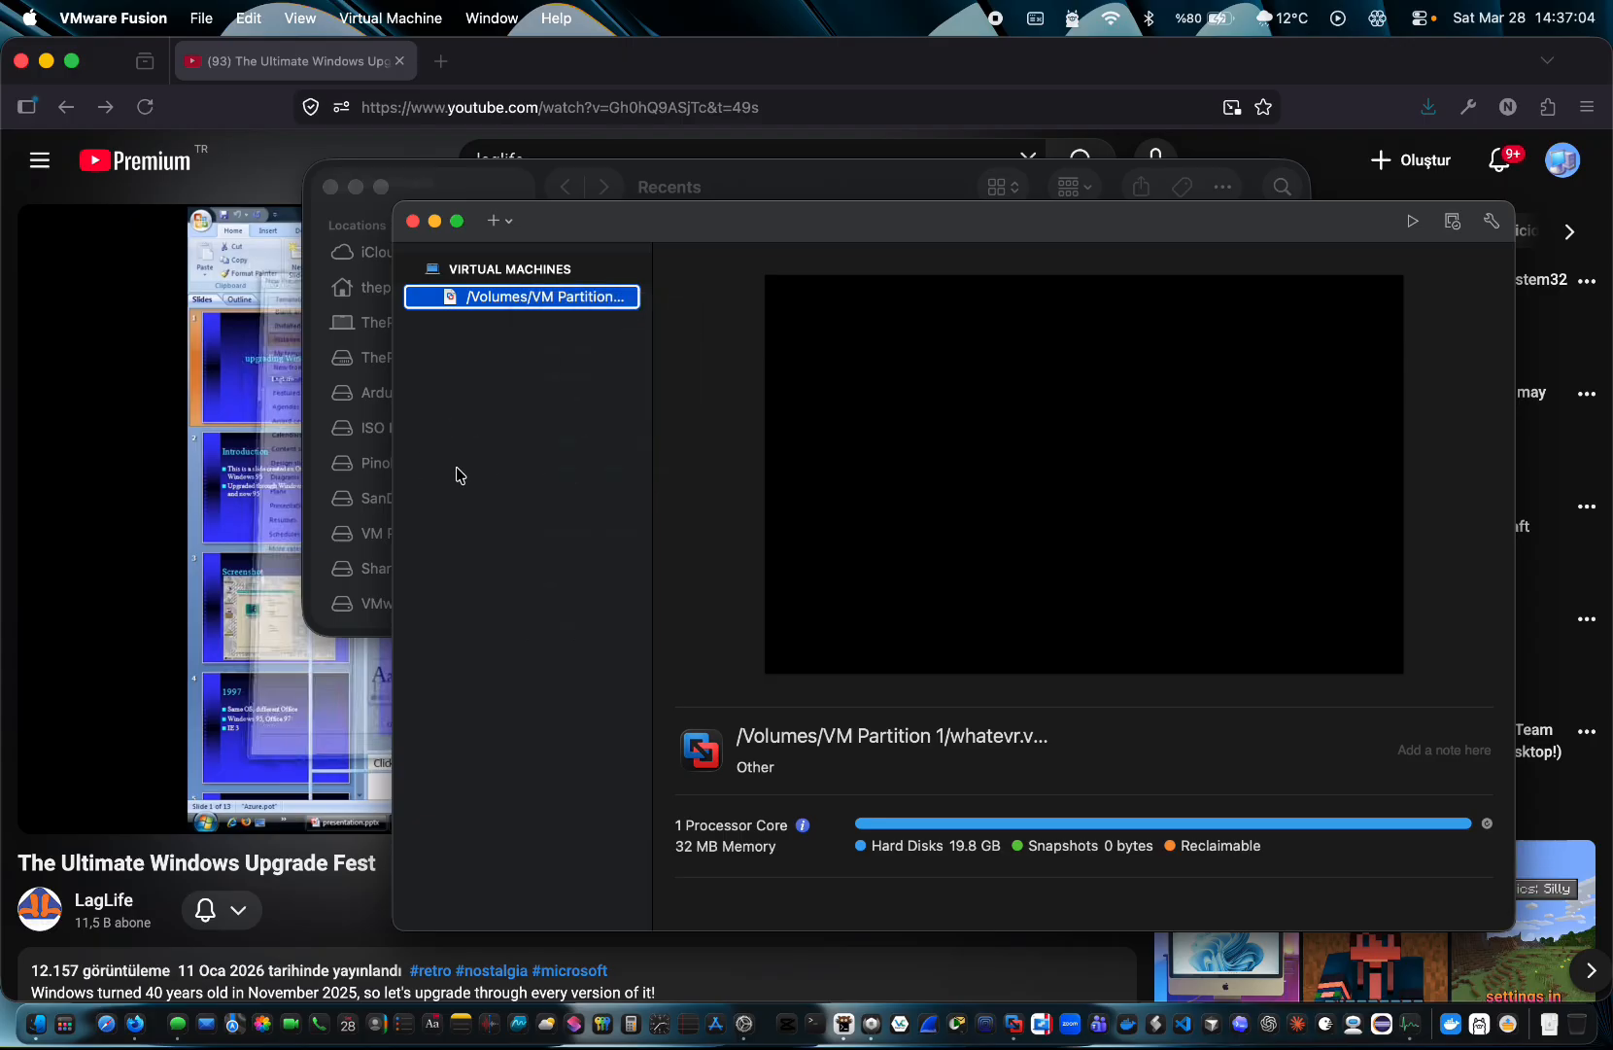
{"action": "scroll", "coordinate": [389, 525], "scroll_direction": "down", "scroll_amount": 5}
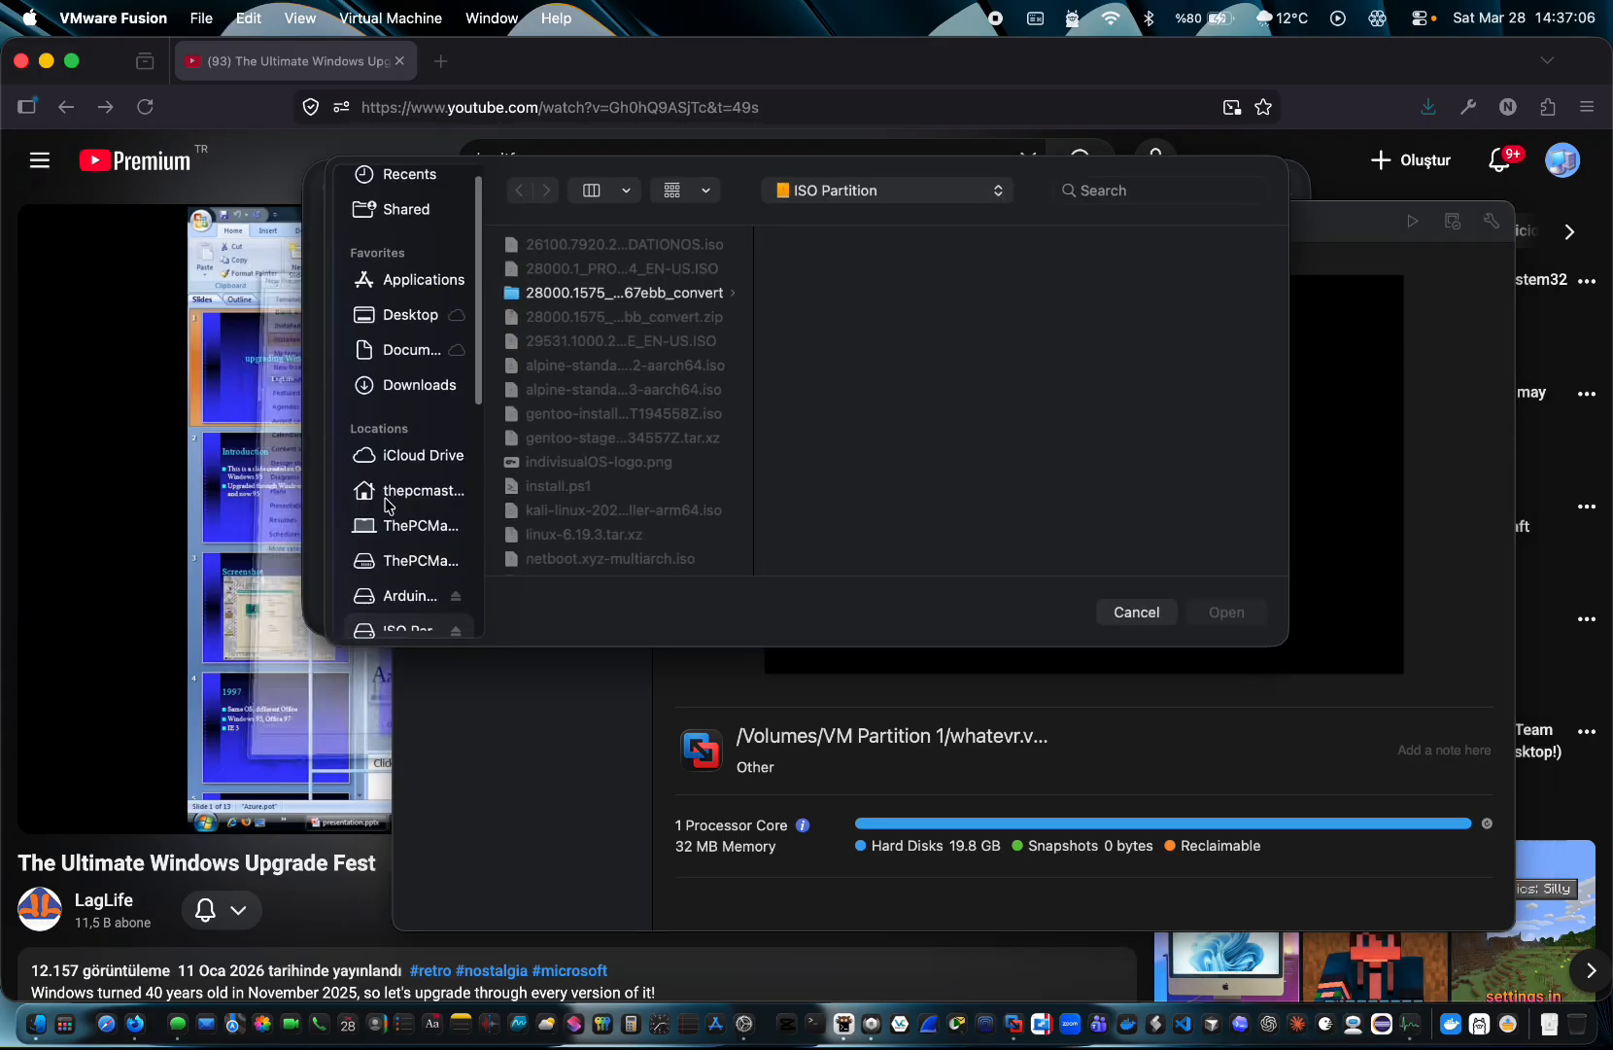
{"action": "left_click", "coordinate": [398, 583]}
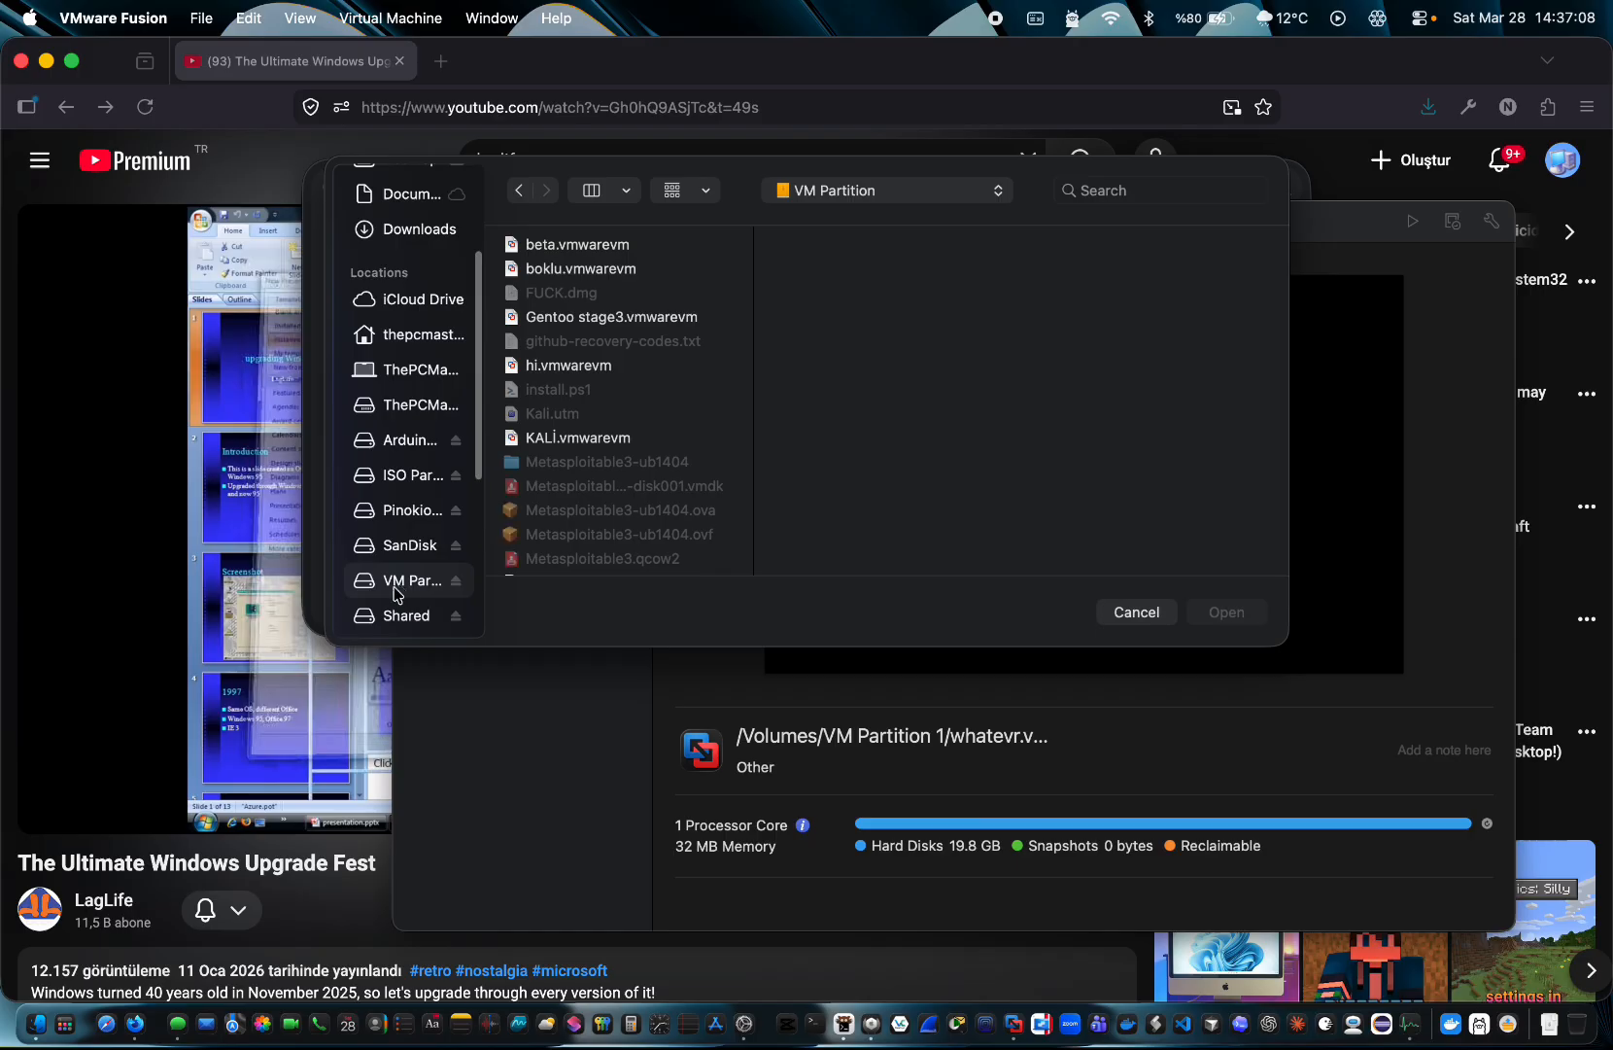
{"action": "scroll", "coordinate": [583, 489], "scroll_direction": "down", "scroll_amount": 10}
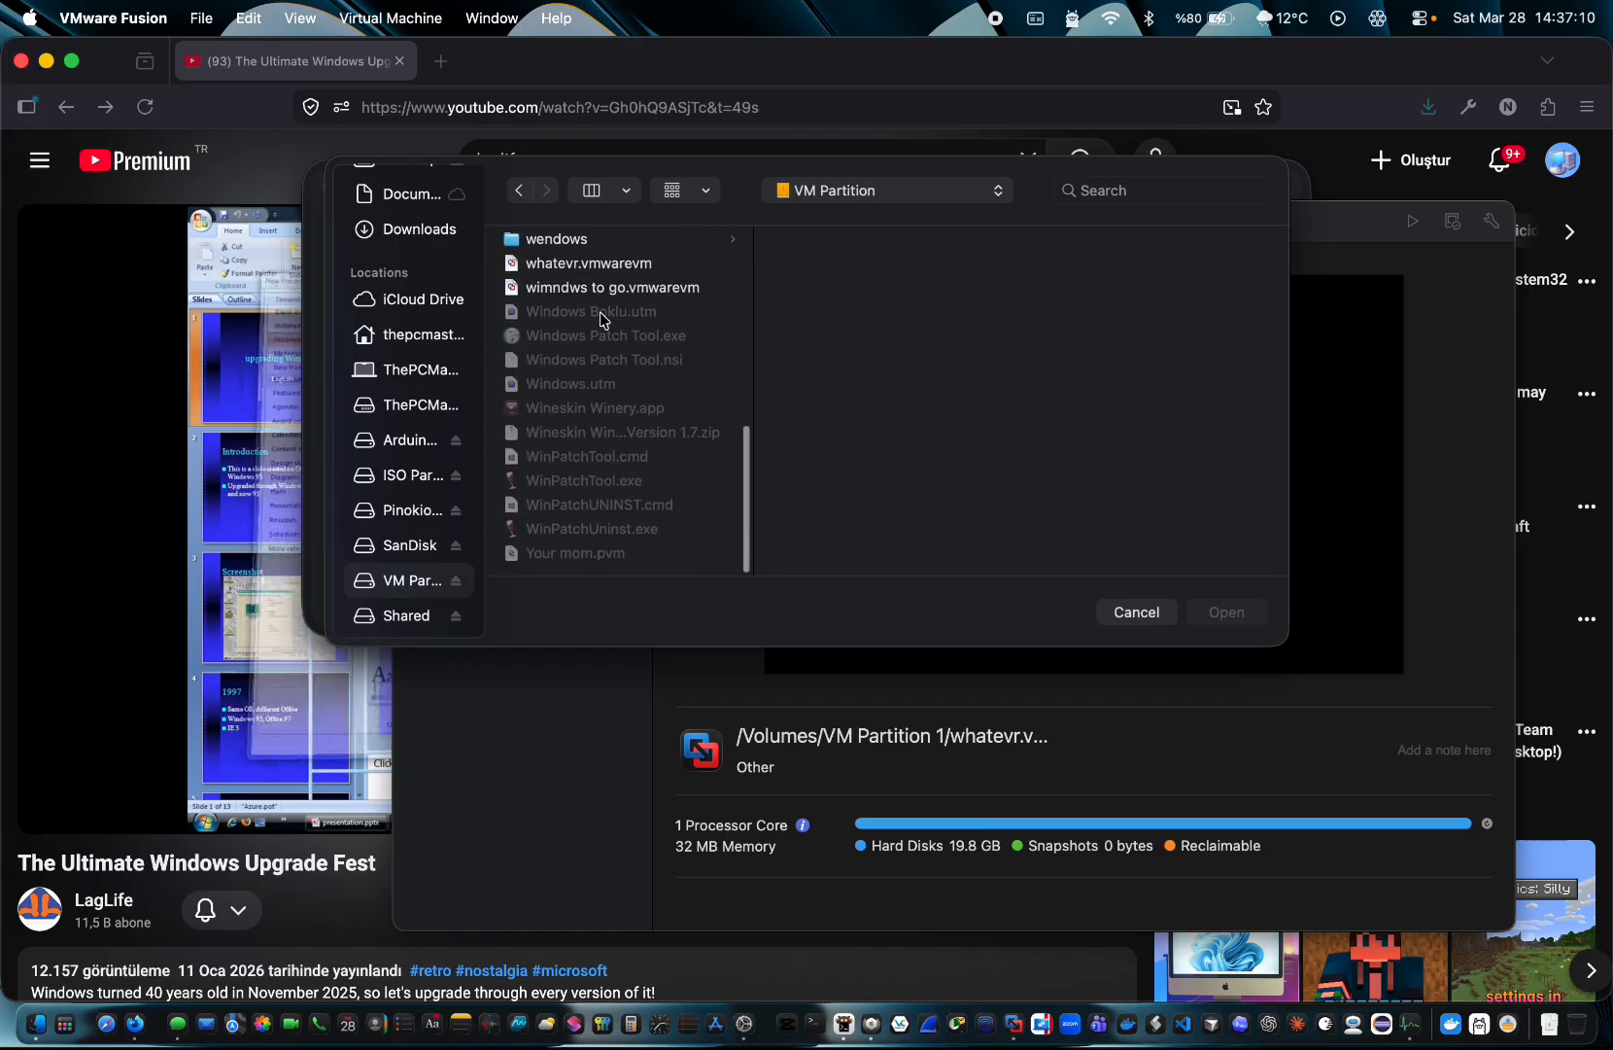
{"action": "double_click", "coordinate": [571, 264]}
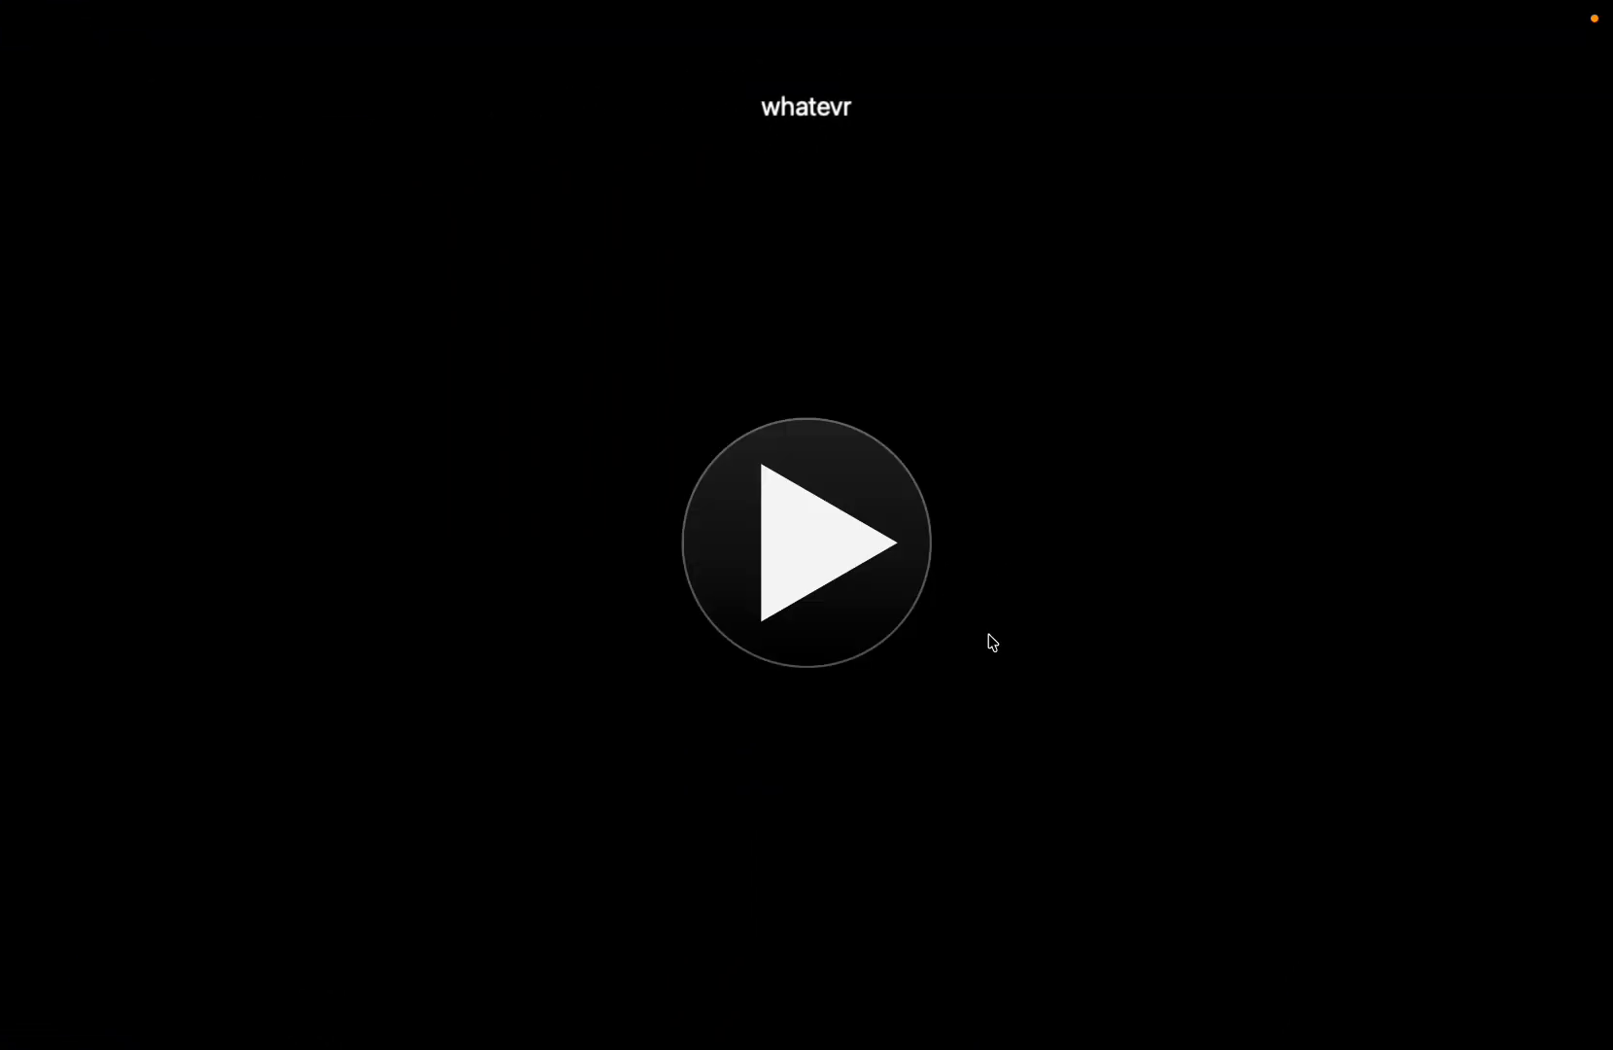
{"action": "left_click", "coordinate": [788, 549]}
{"action": "key", "text": "Return"}
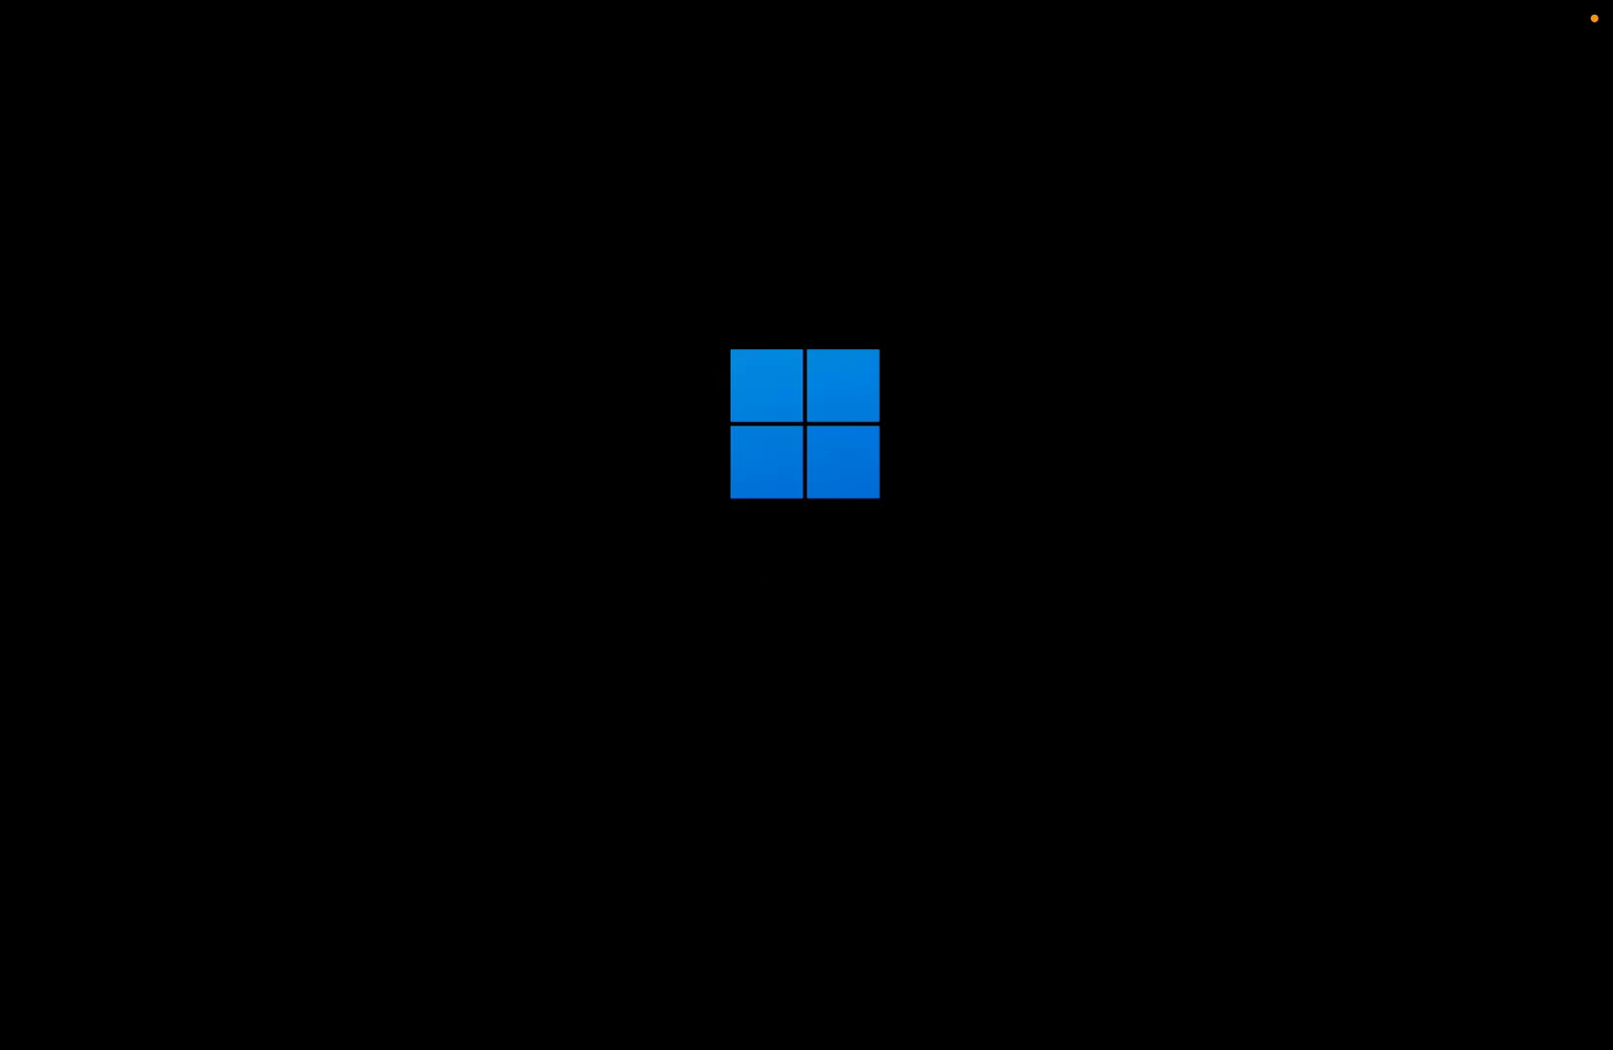
Delete the old /Volumes/VM Partition 1 entry from the virtual machine library and return to the running whatevr machine
{"action": "key", "text": "ctrl+Left"}
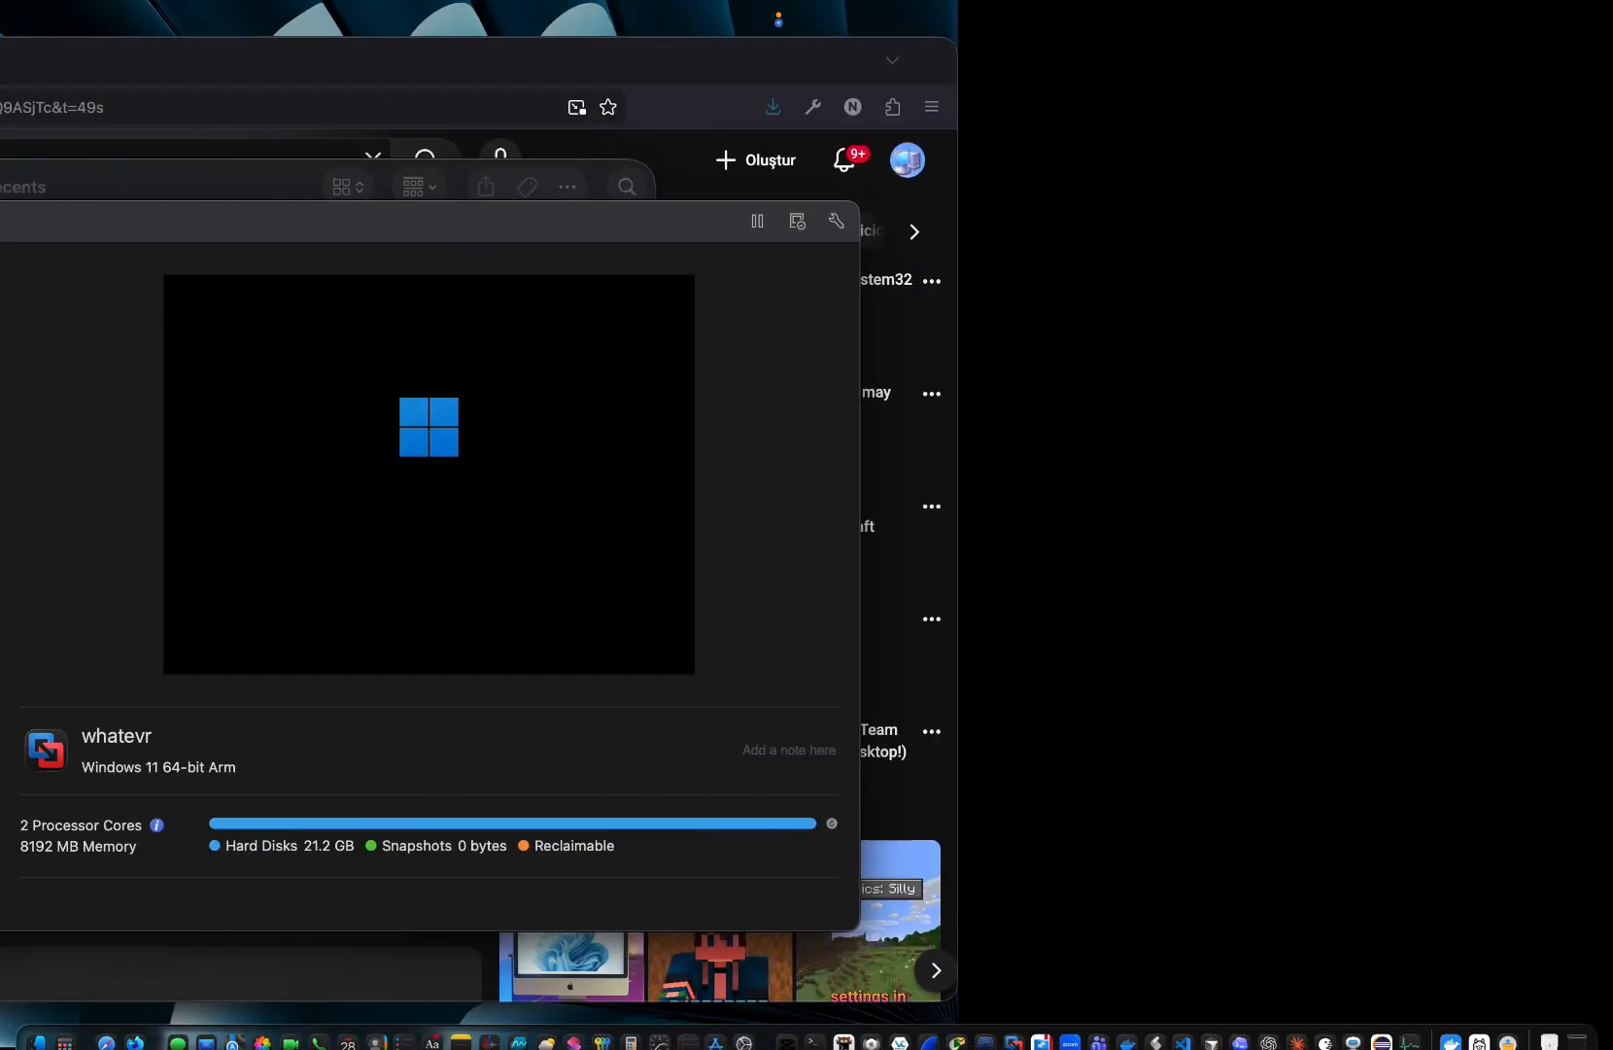
{"action": "left_click", "coordinate": [554, 296]}
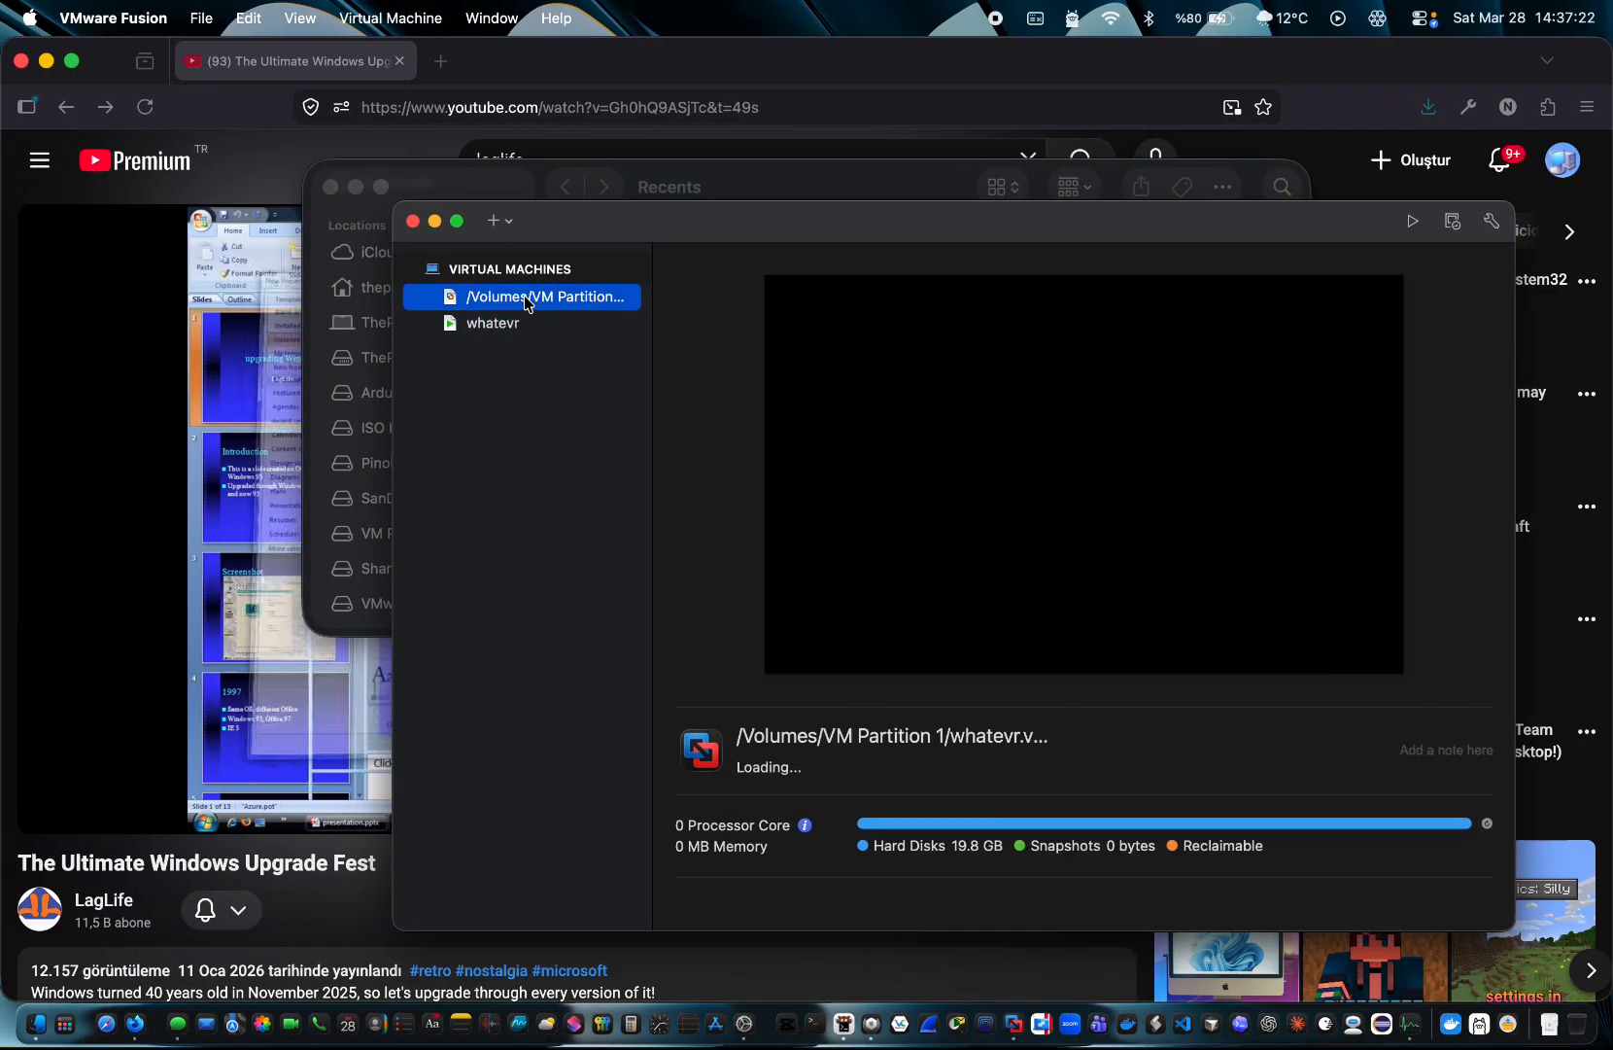
{"action": "right_click", "coordinate": [527, 304]}
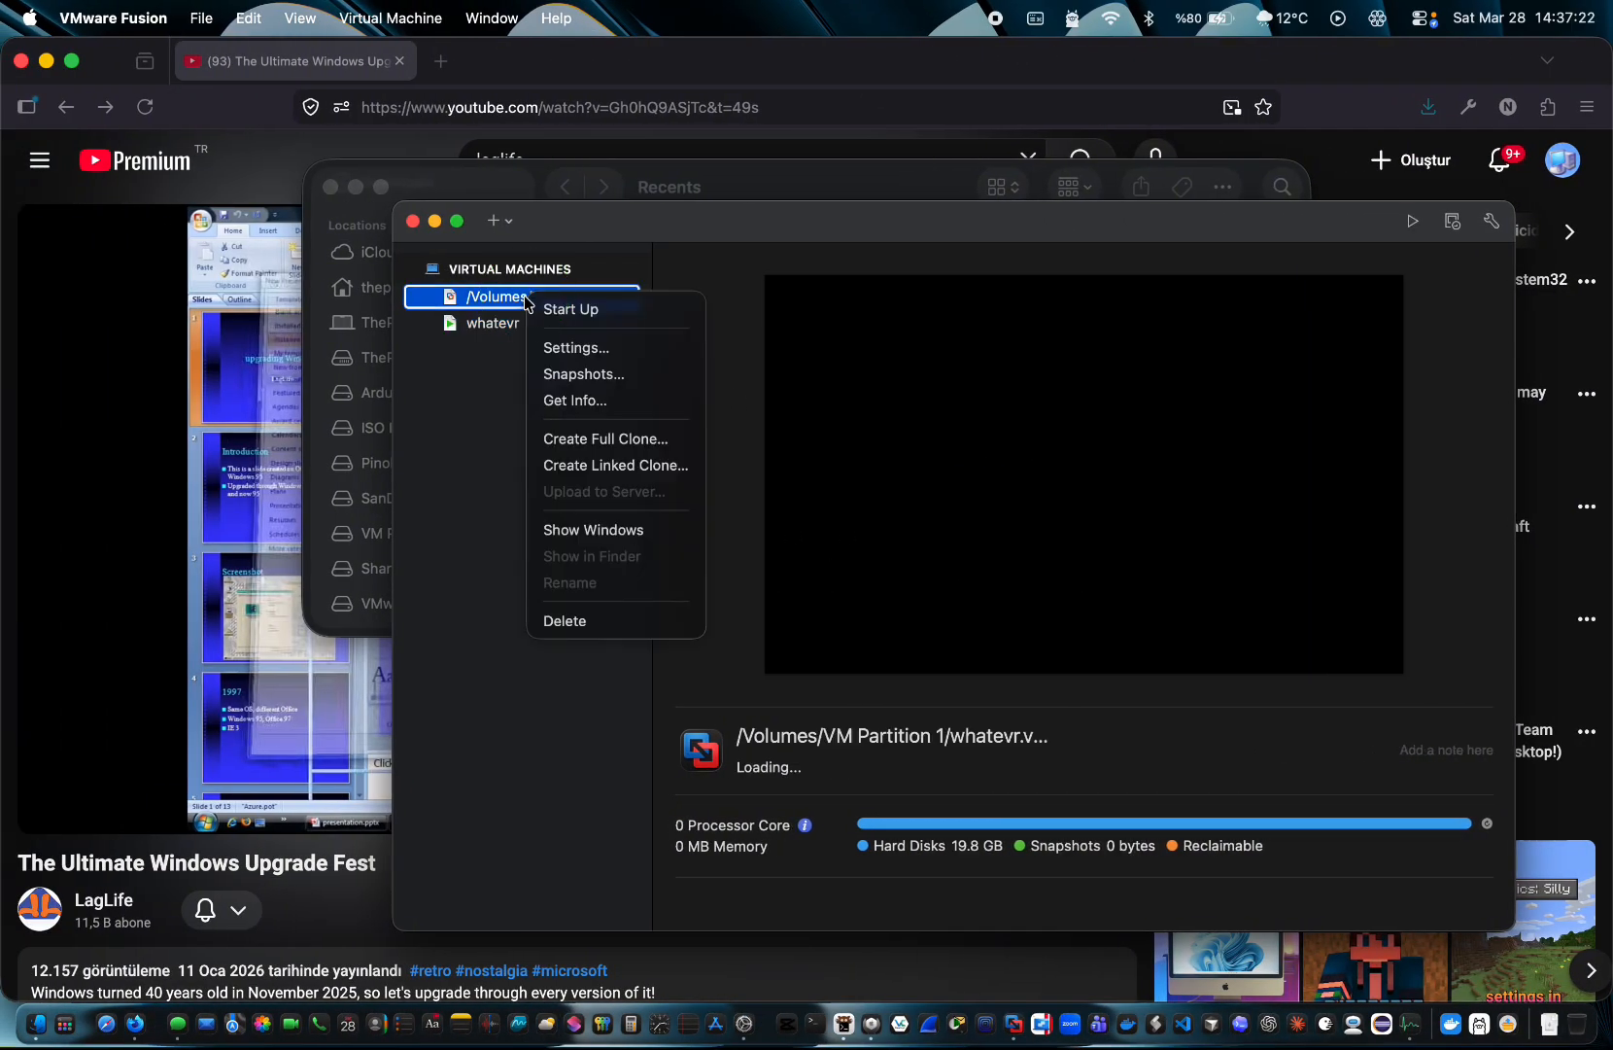
{"action": "left_click", "coordinate": [582, 619]}
{"action": "left_click", "coordinate": [1048, 642]}
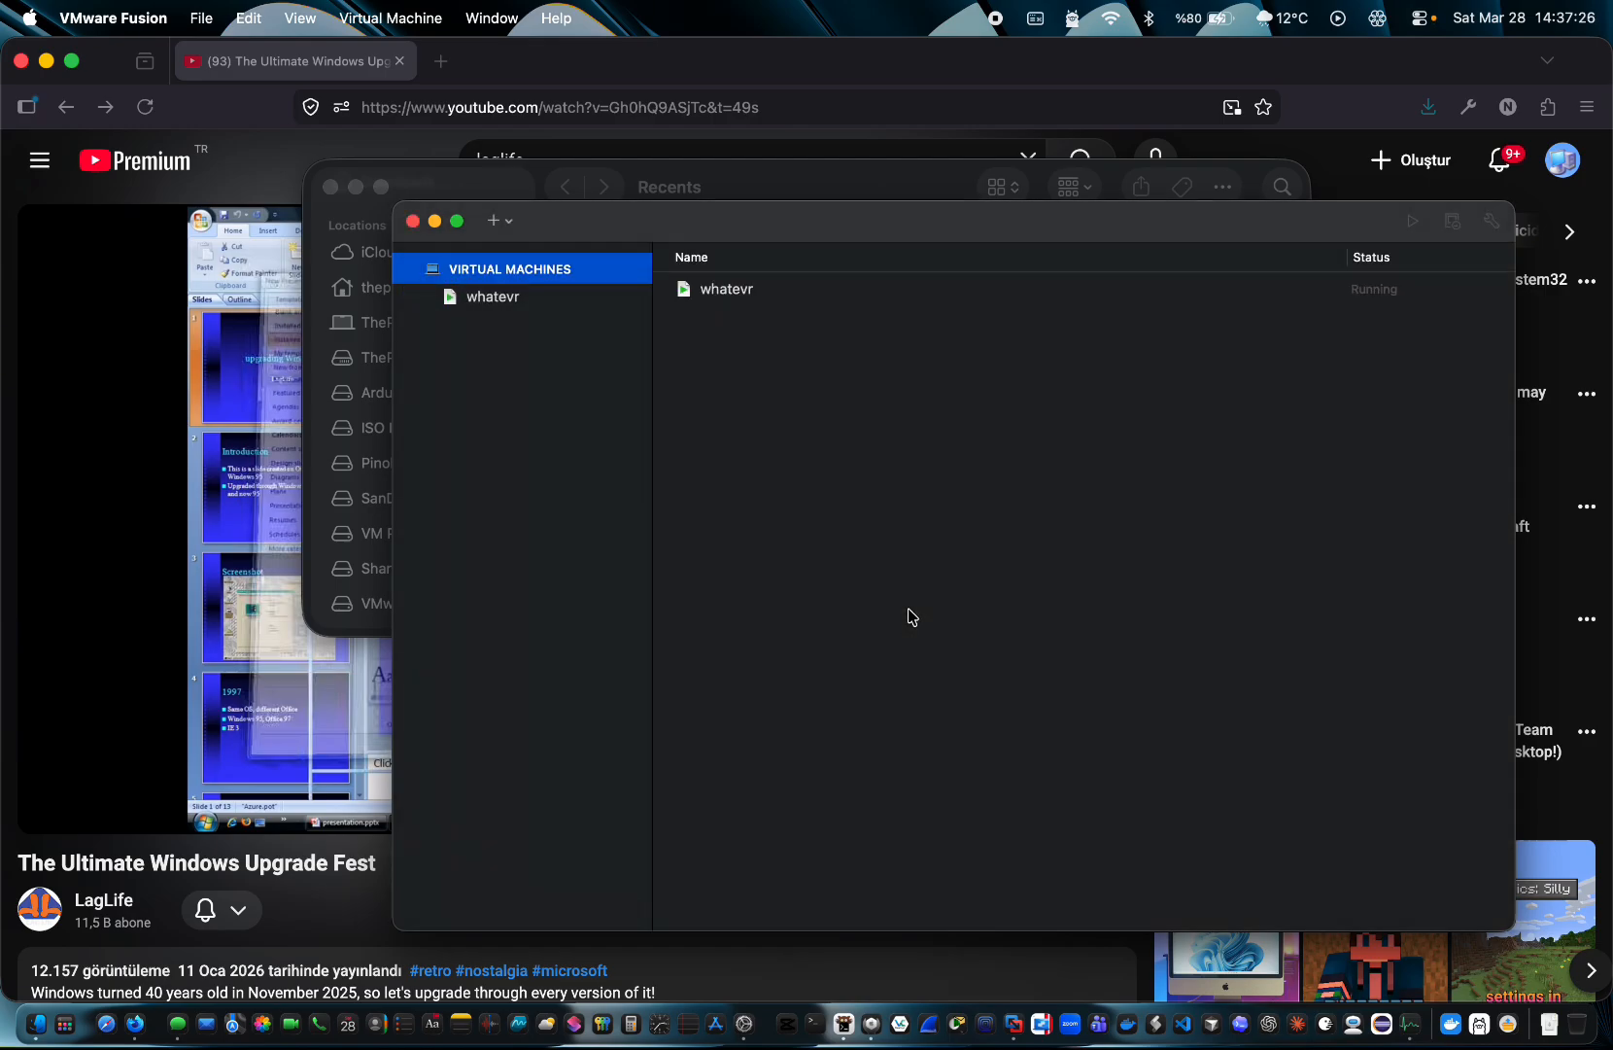
{"action": "double_click", "coordinate": [567, 307]}
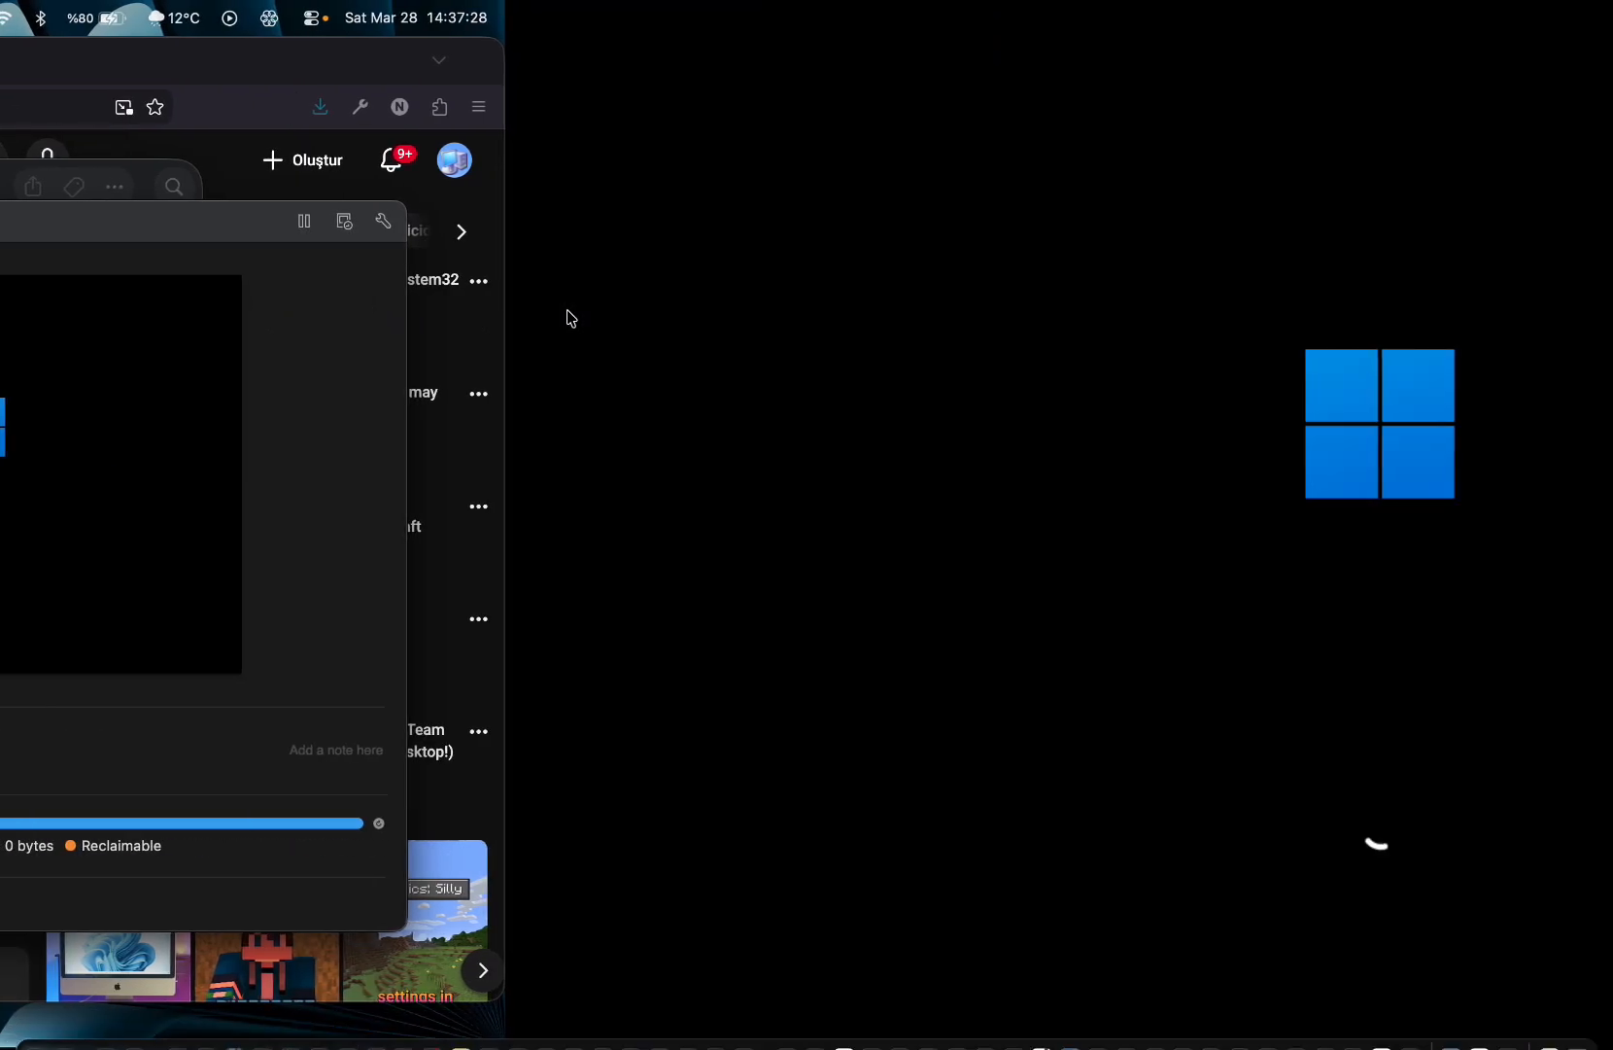